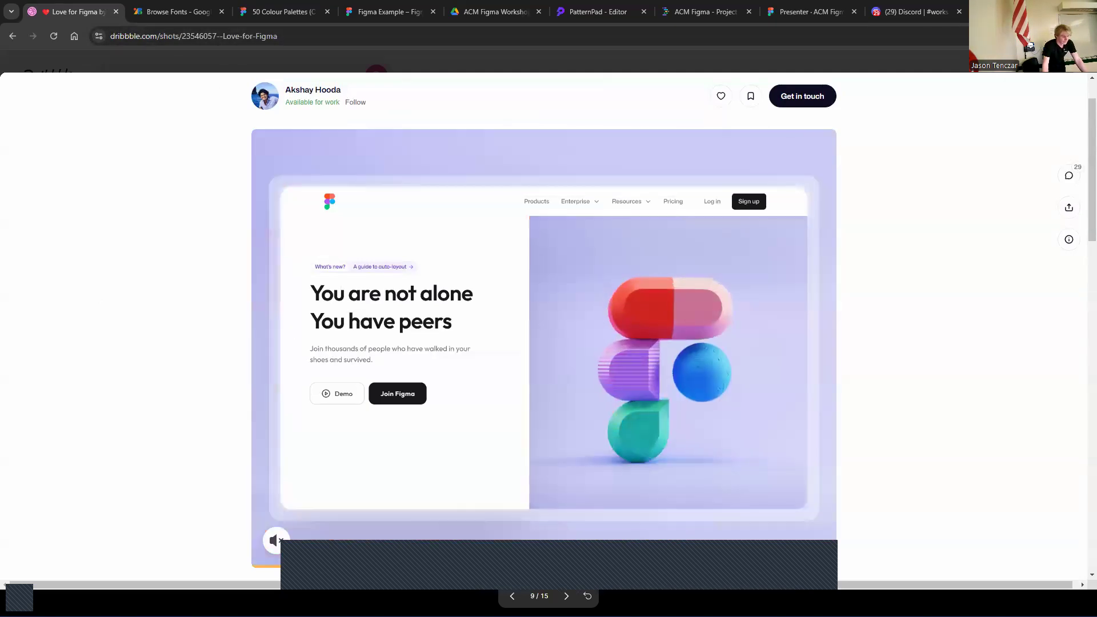
Switch between the Dribbble reference shot and the workshop slides, advancing to the frames section
key(alt+Tab)
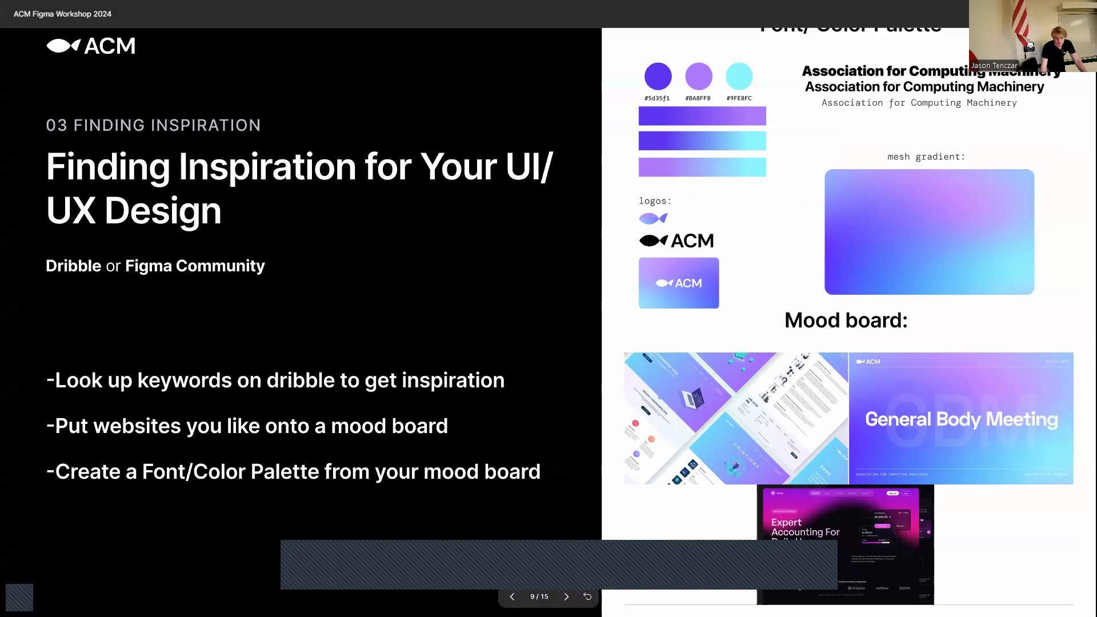
key(alt+Tab)
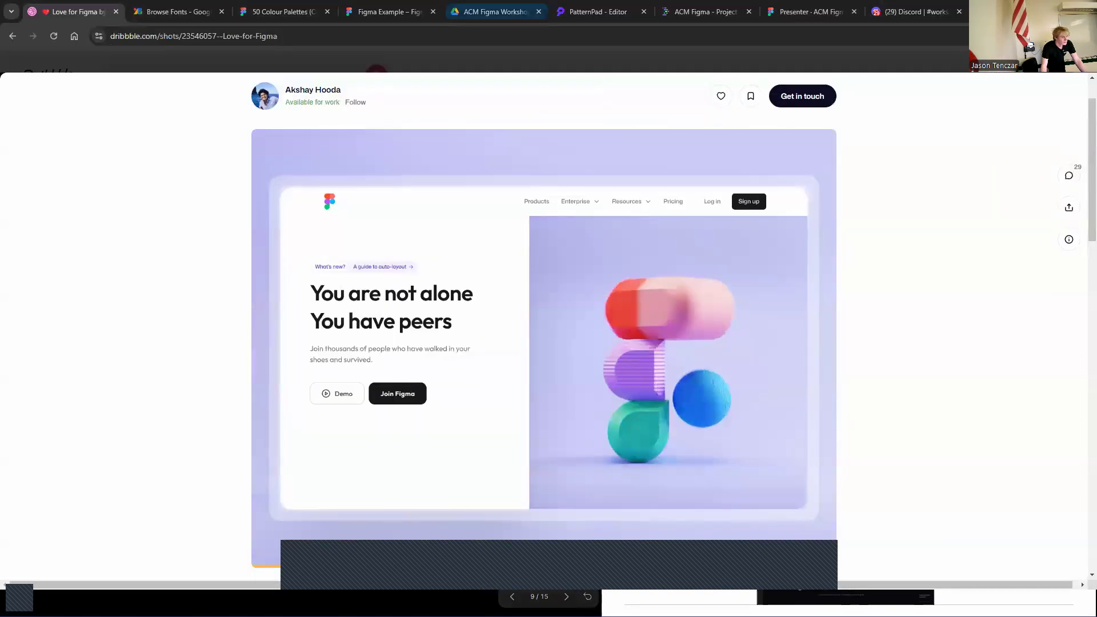
key(alt+Tab)
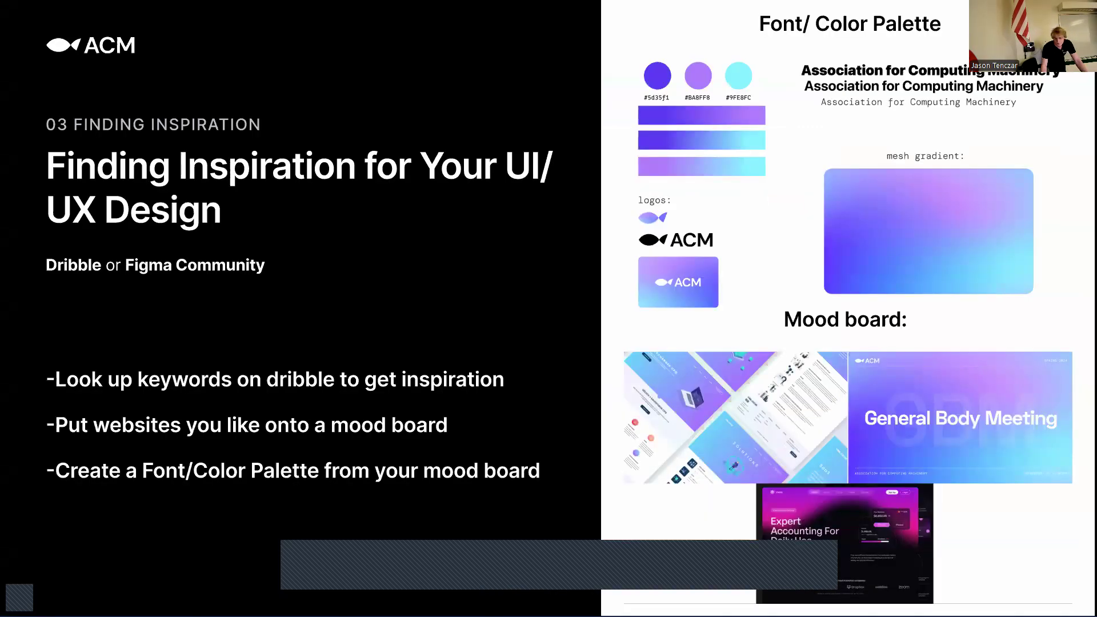
key(Right)
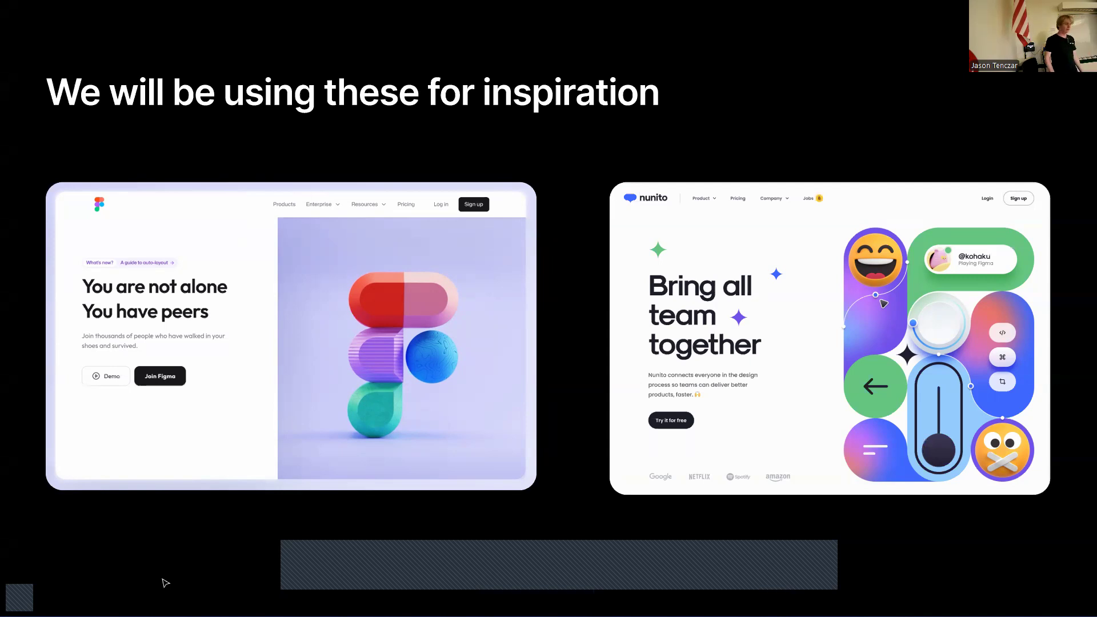
key(Right)
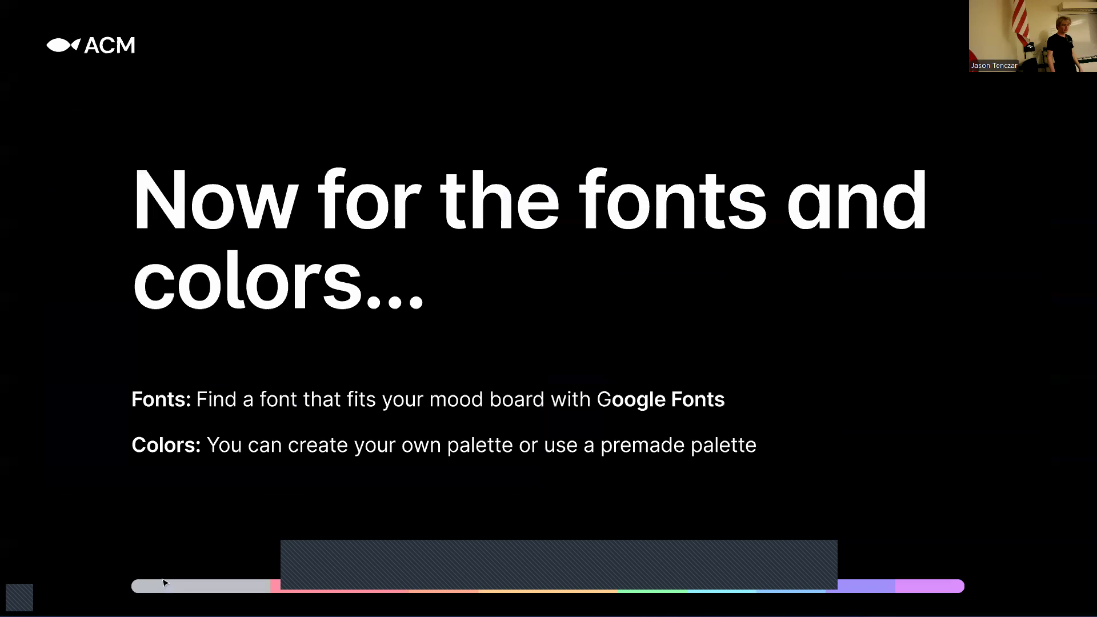
key(Right)
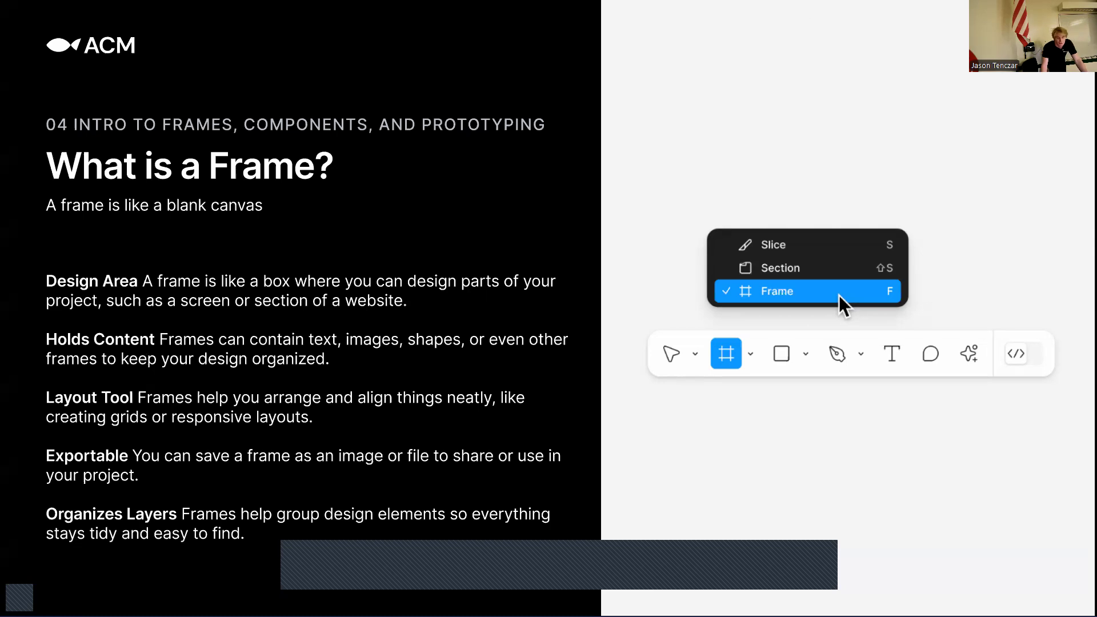
Bring the Figma Example browser window forward and maximize it
drag(597, 0, 727, 35)
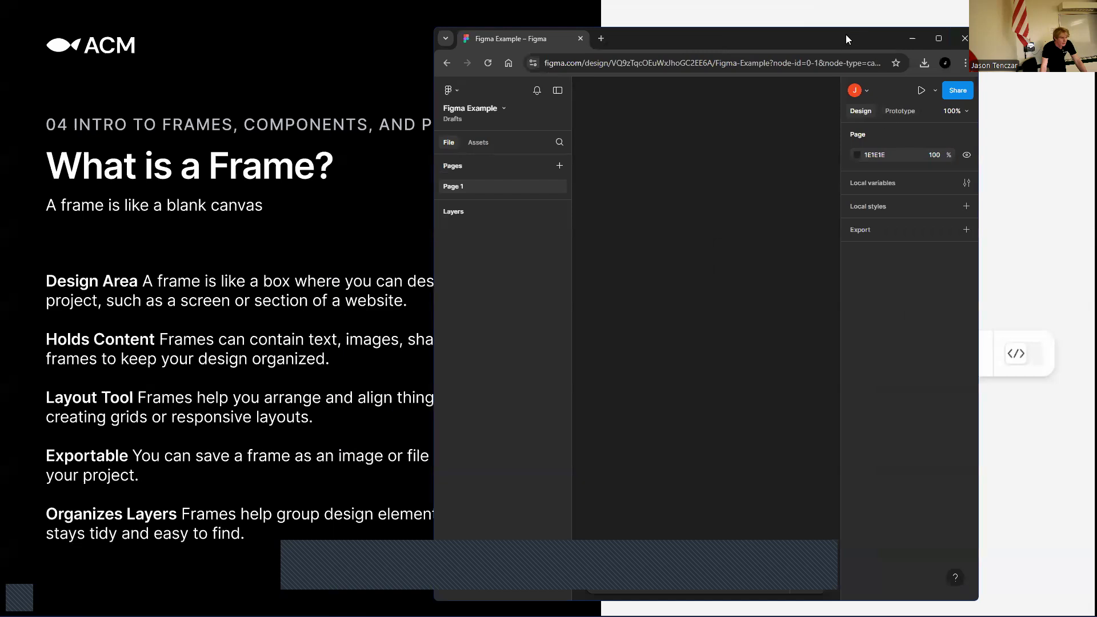
drag(846, 39, 869, 12)
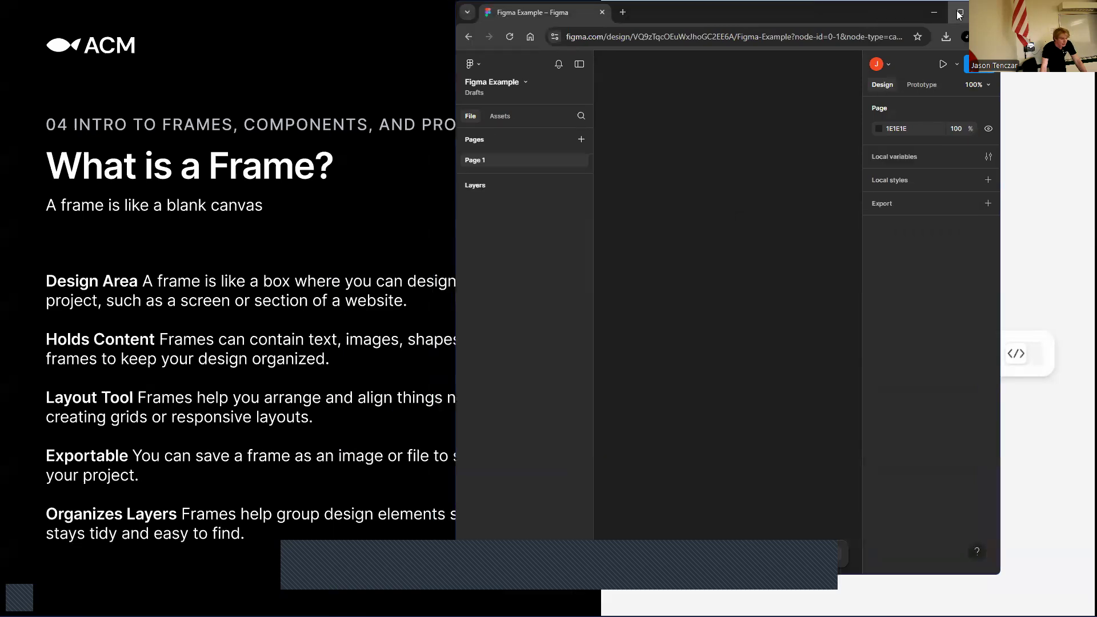
click(959, 12)
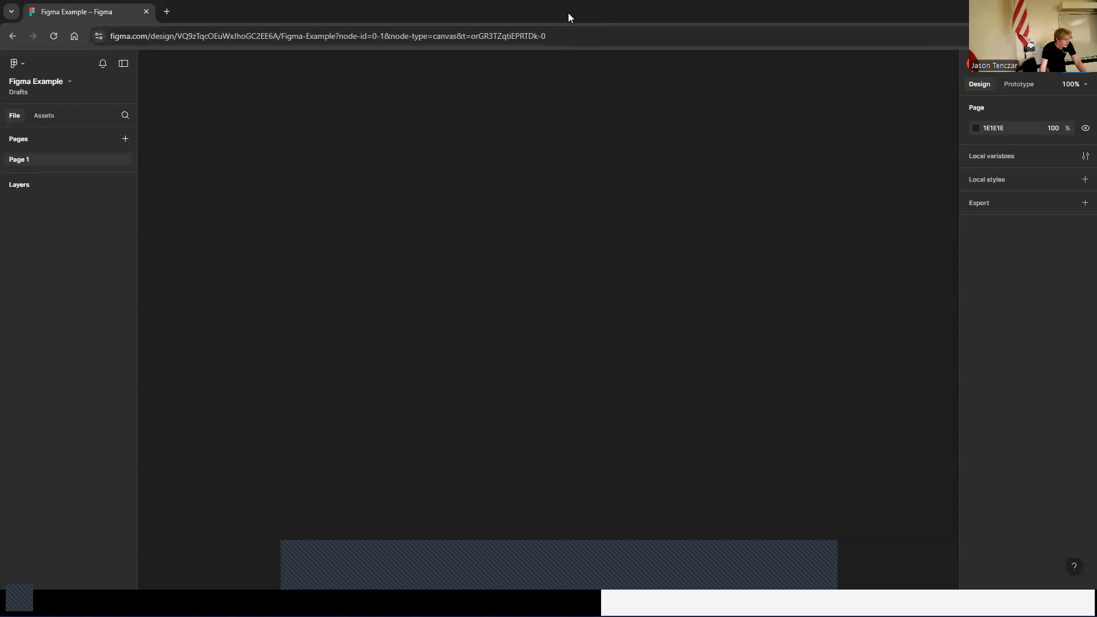
drag(568, 12, 729, 63)
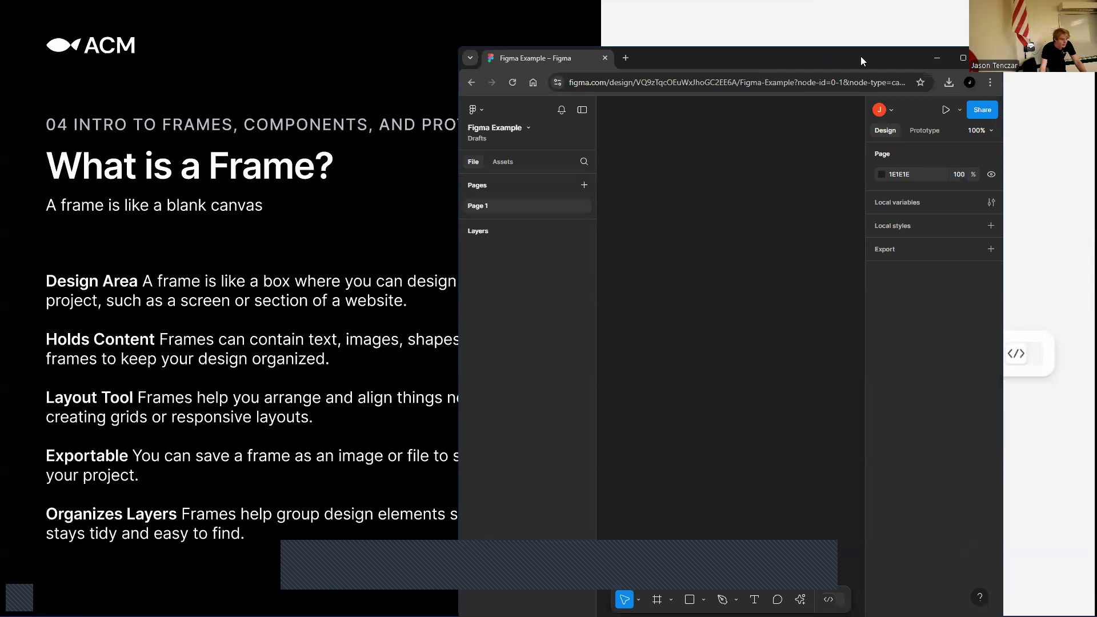
click(963, 58)
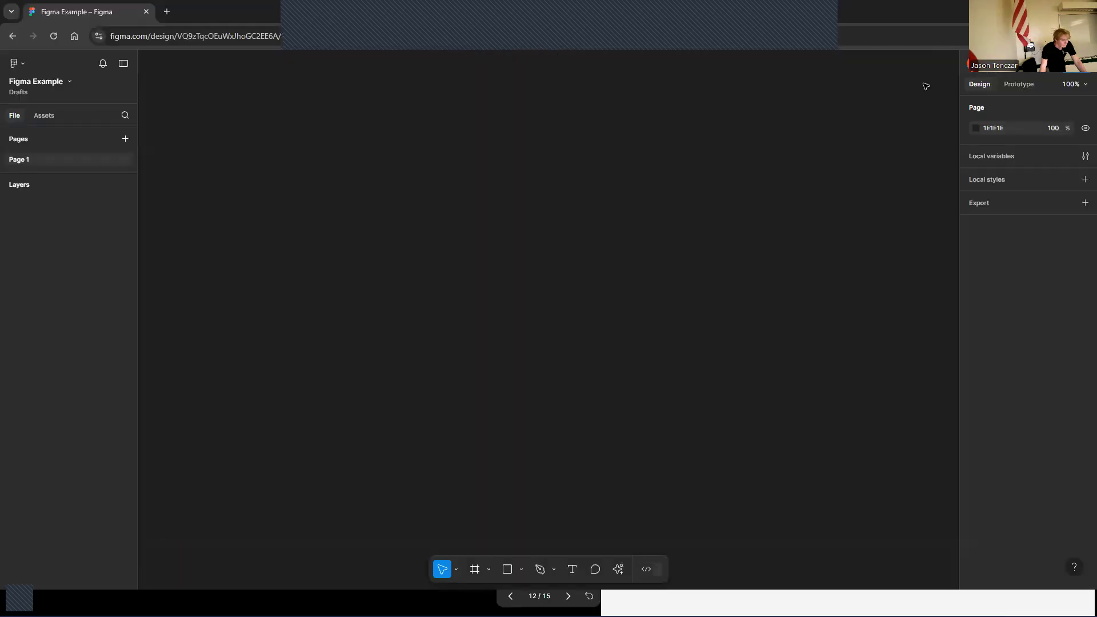
Create a MacBook Air desktop frame (1280 × 832) from the Frame tool presets
click(477, 571)
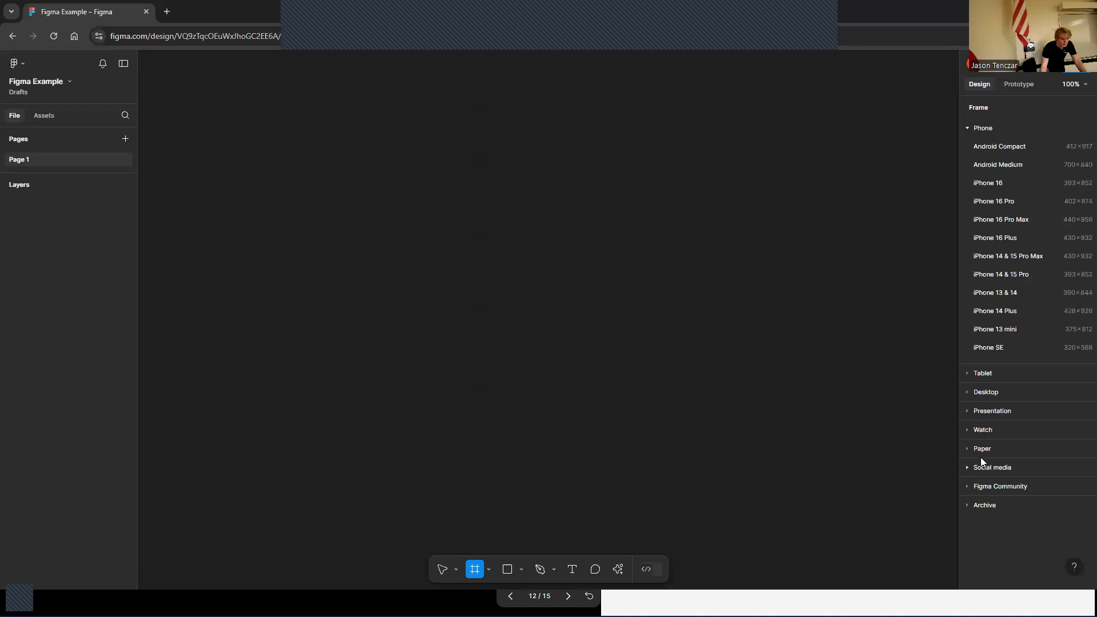
click(965, 393)
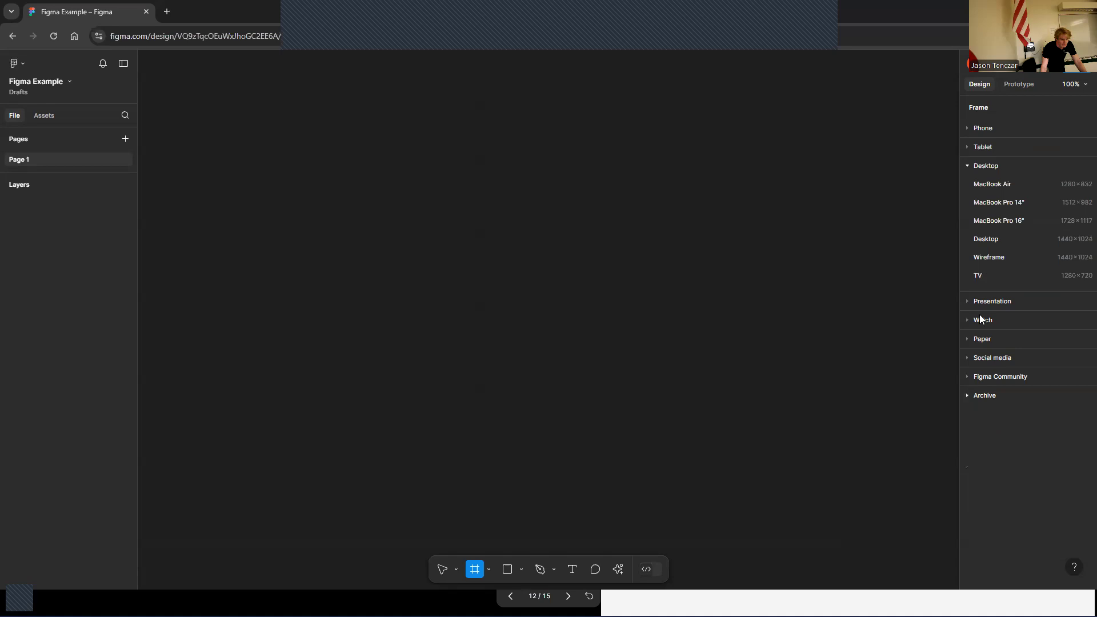
click(982, 186)
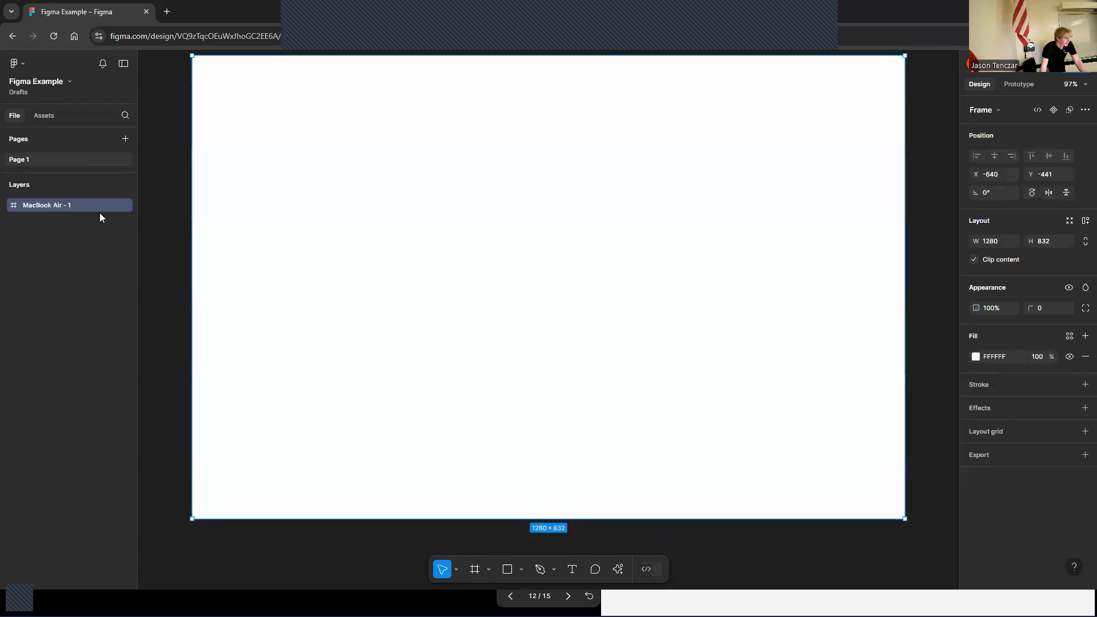
Add an iPad mini 8.3 tablet frame (744 × 1133) beside the MacBook Air frame using the Frame presets
click(175, 216)
scroll(192, 236, down, 1)
scroll(184, 245, up, 3)
scroll(731, 563, down, 1)
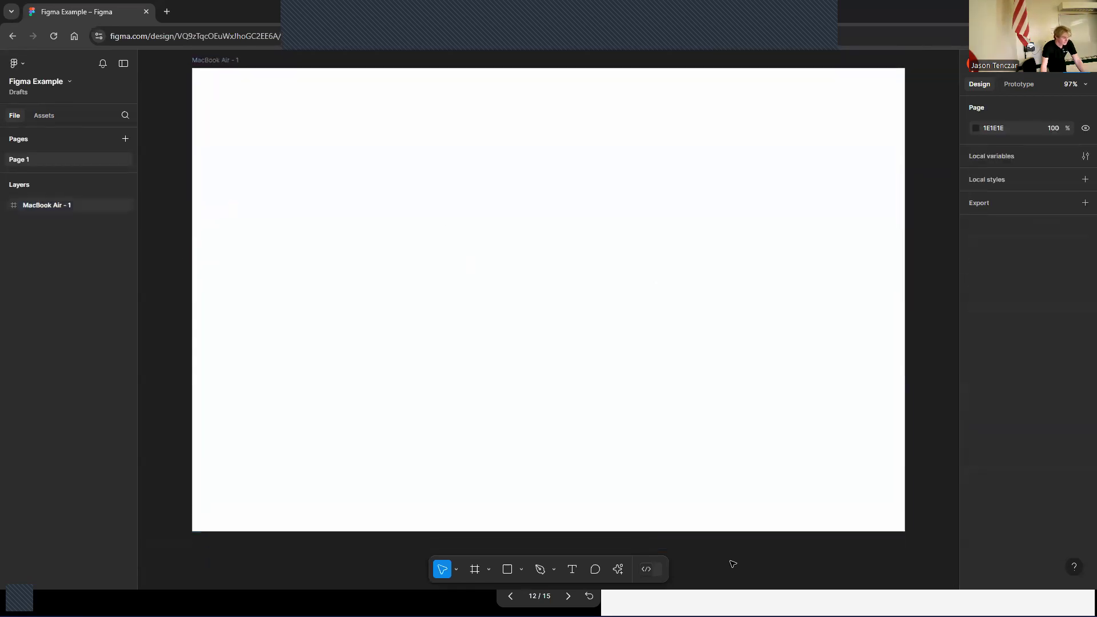
scroll(886, 350, up, 2)
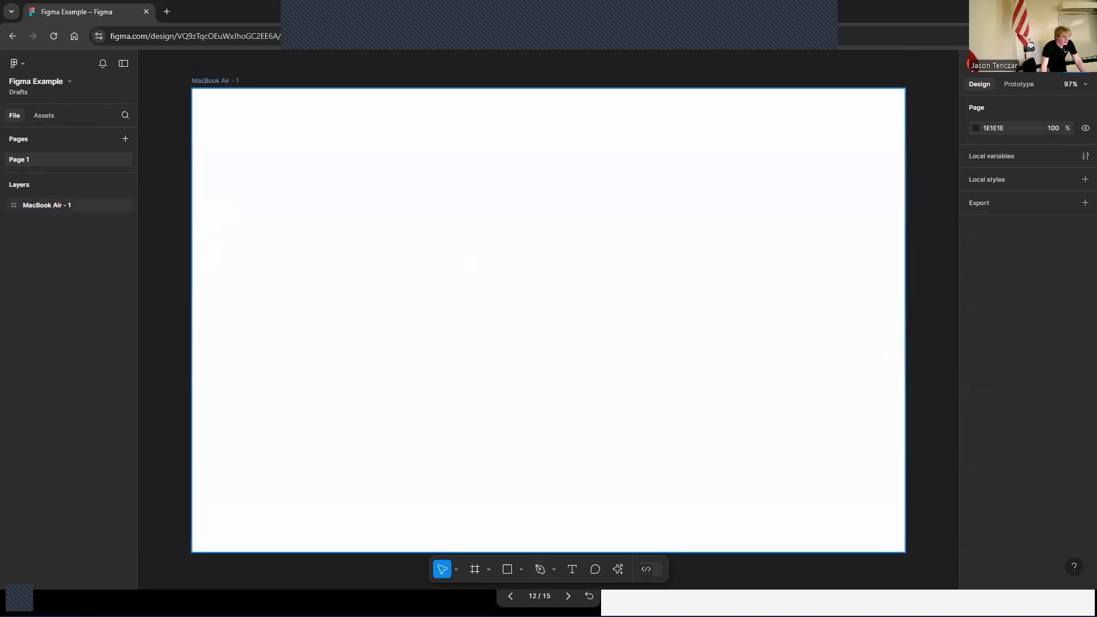
click(474, 569)
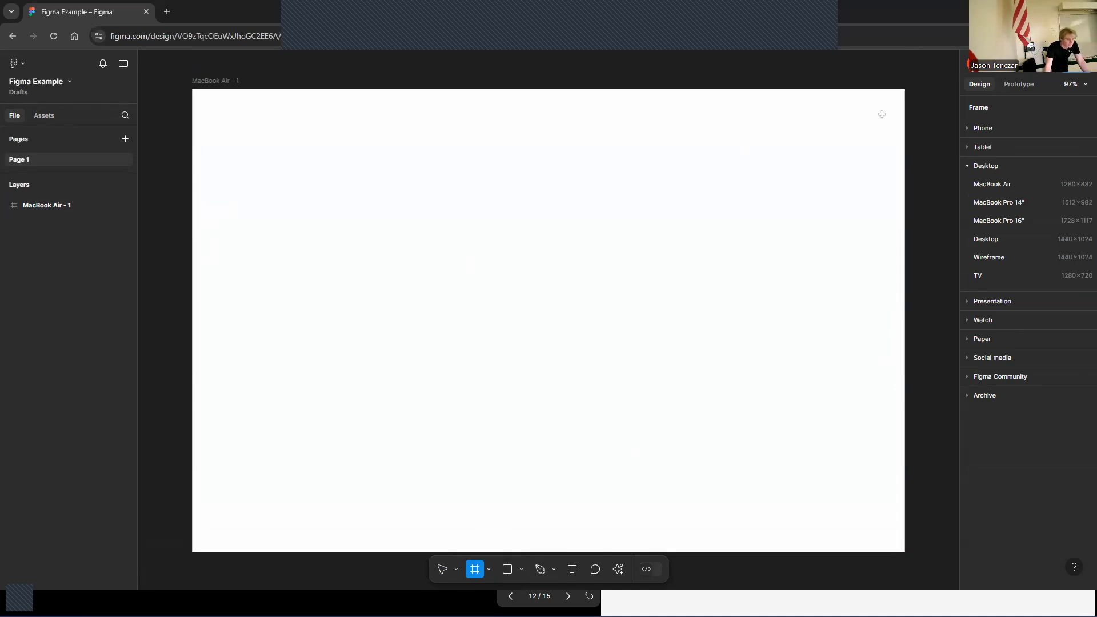
click(988, 321)
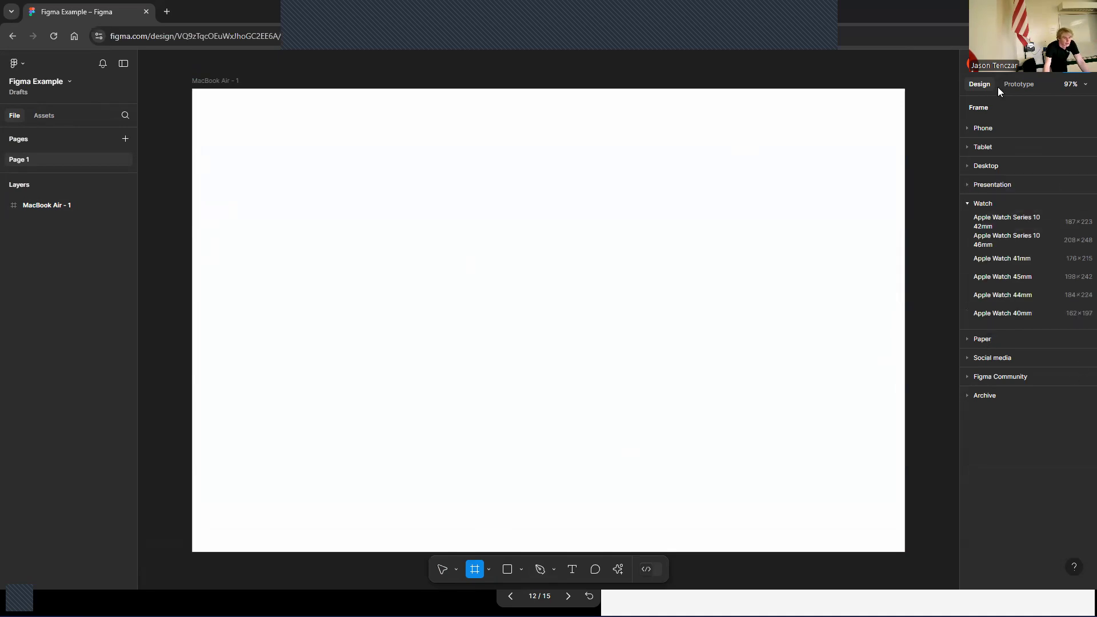
click(982, 147)
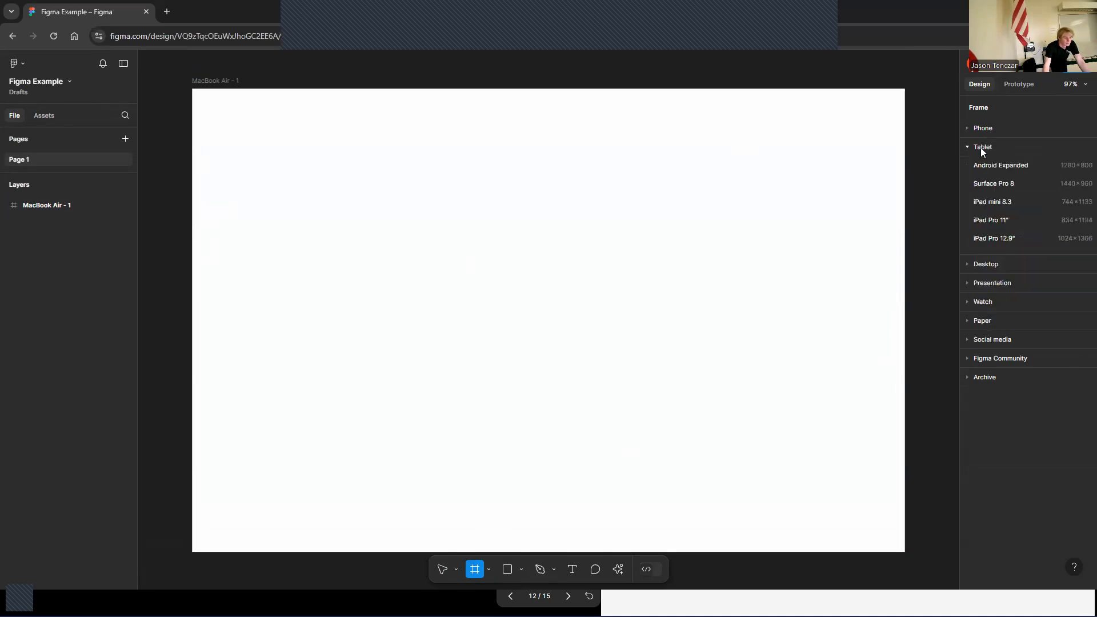
click(1005, 204)
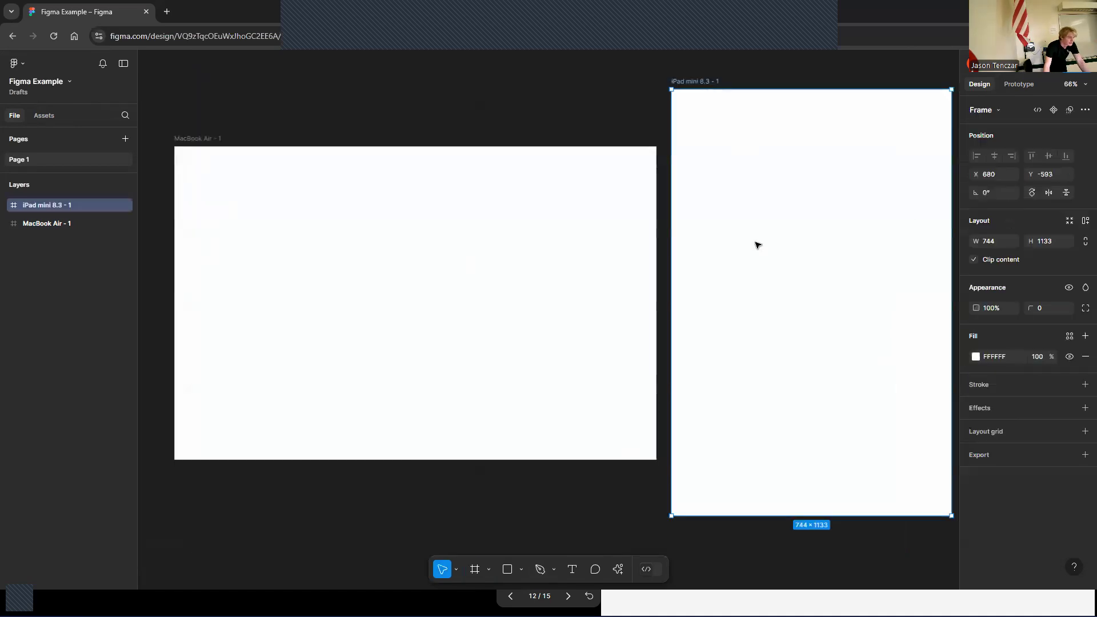
click(588, 118)
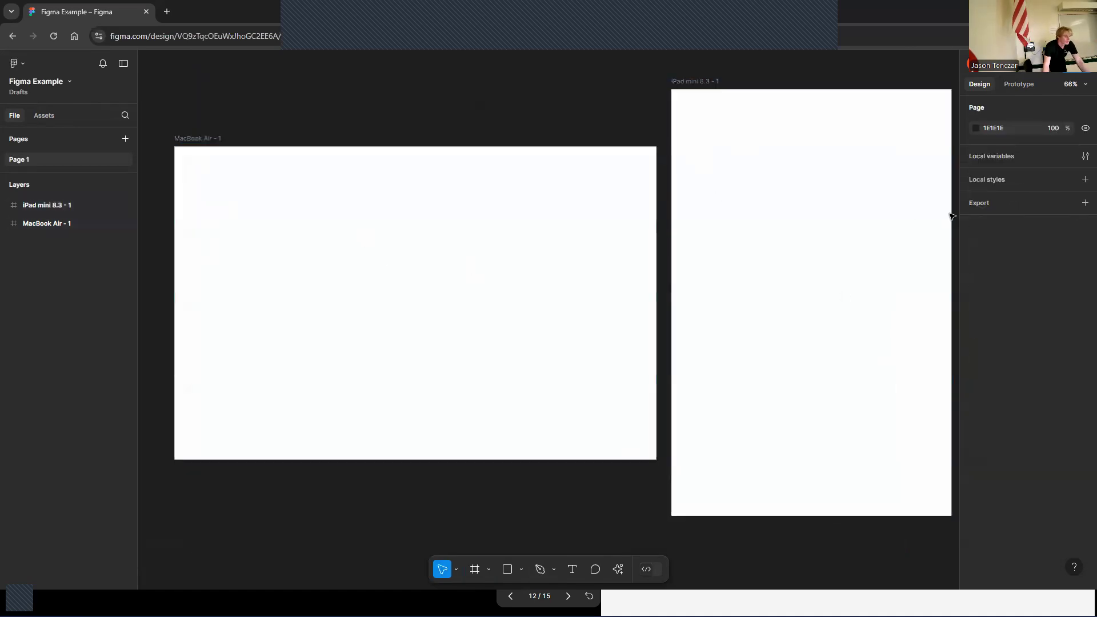
Take a screenshot of the inspiration slide showing the two reference website designs
click(708, 603)
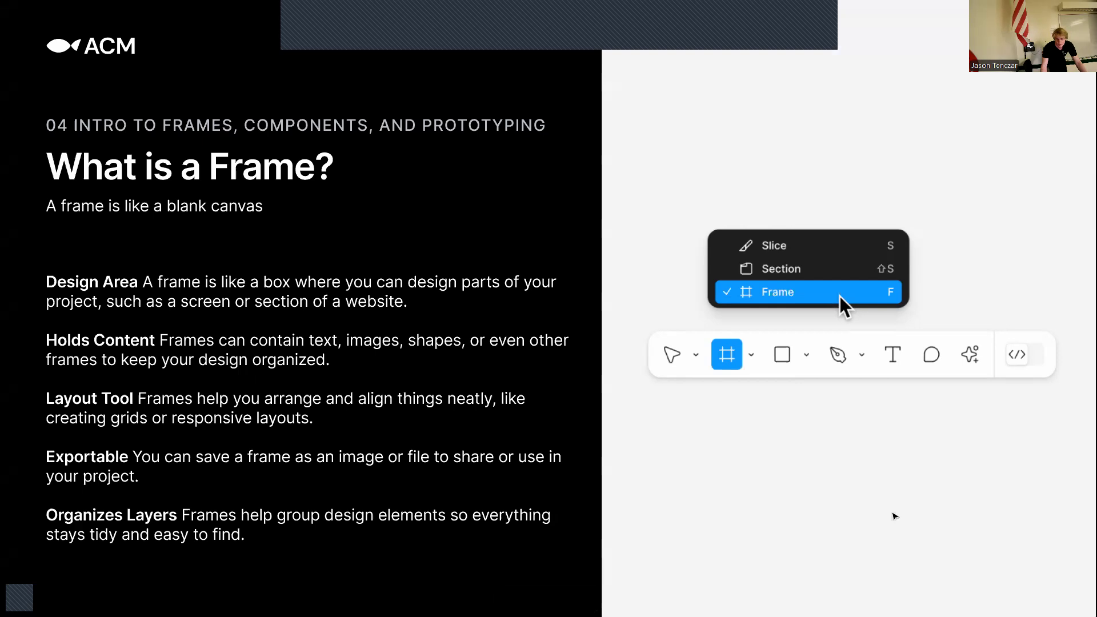
key(Right)
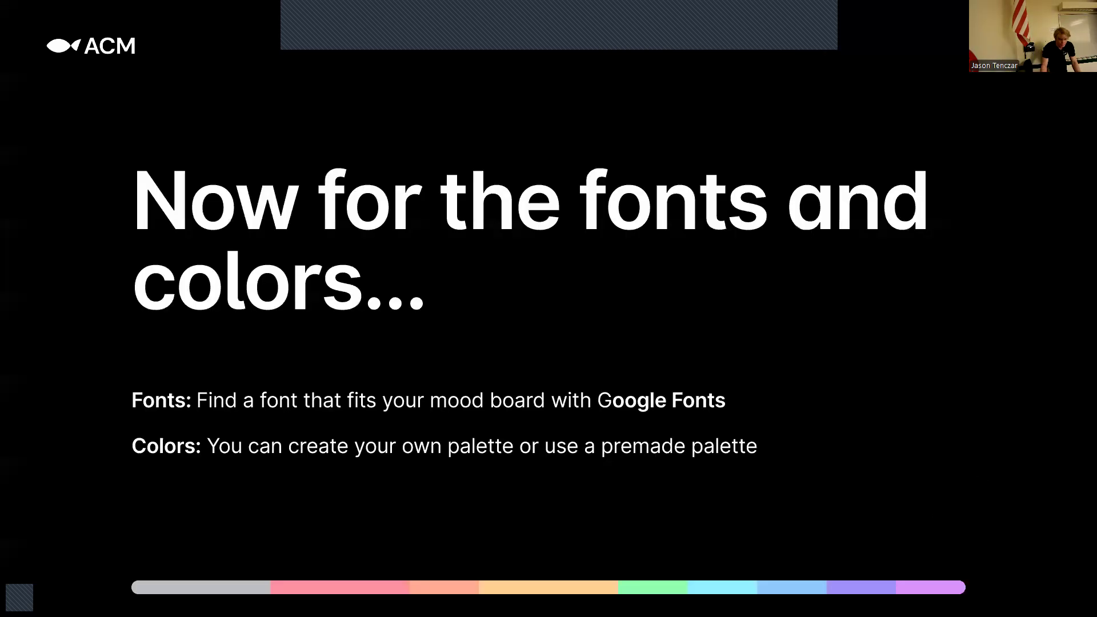
key(Right)
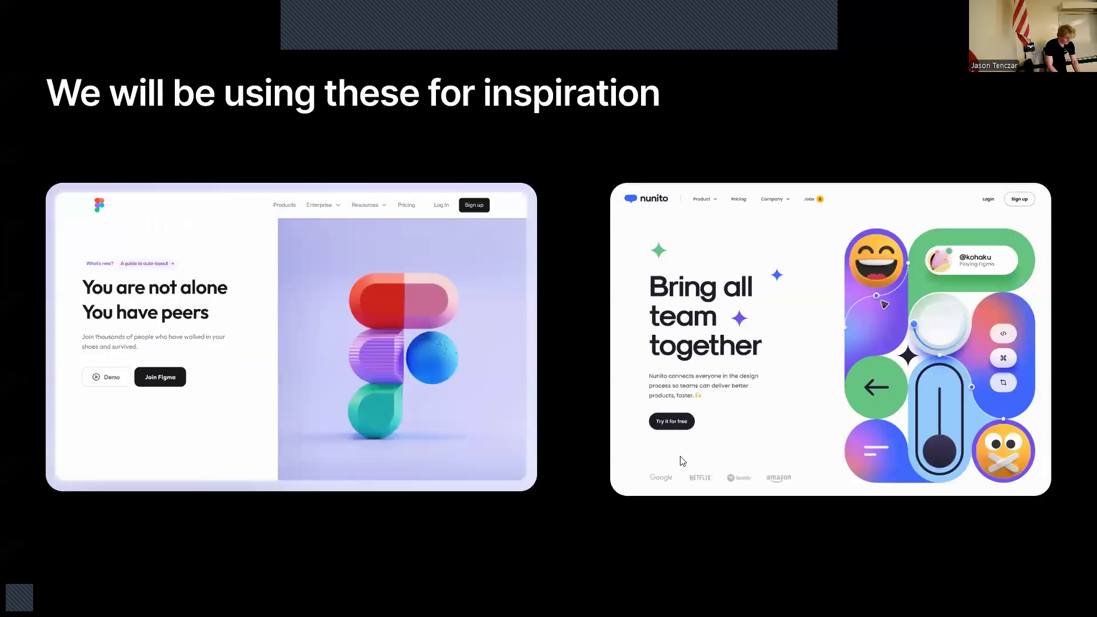
key(super+shift+s)
mouse_move(33, 140)
mouse_down()
mouse_move(1096, 473)
mouse_move(1096, 523)
mouse_up()
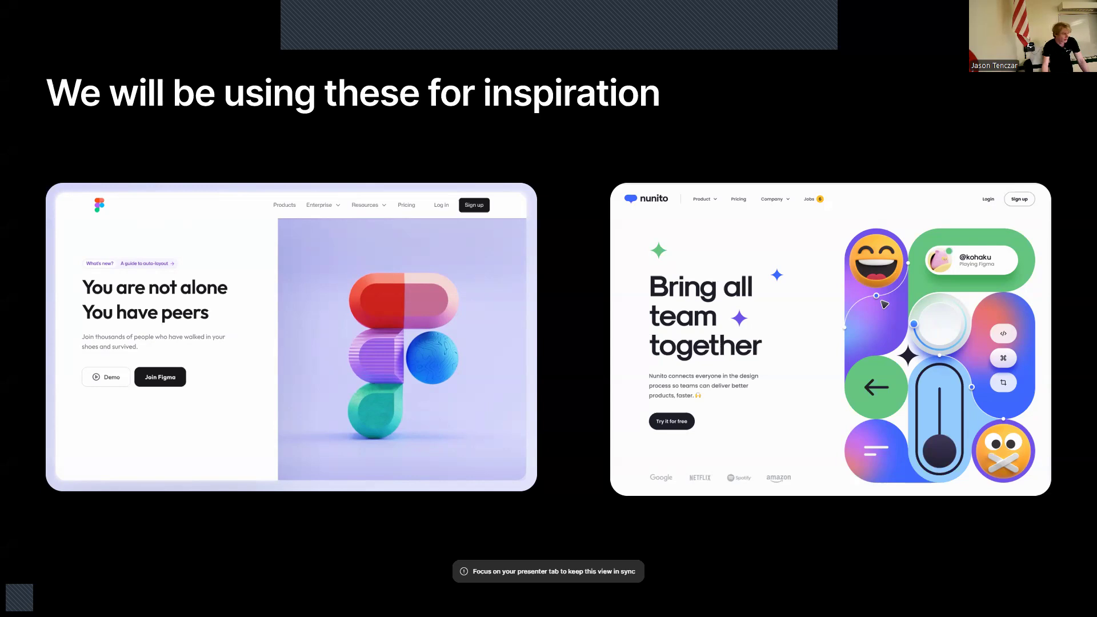
Widen the Figma window and paste the captured inspiration screenshot into the MacBook Air frame
key(alt+Tab)
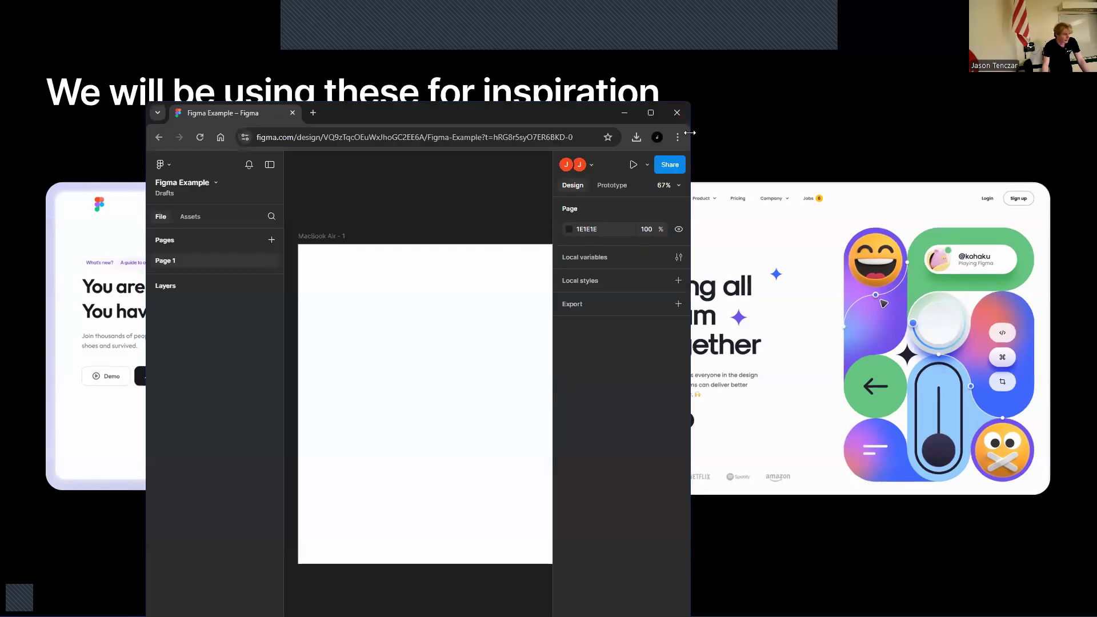
drag(691, 132, 901, 132)
click(609, 394)
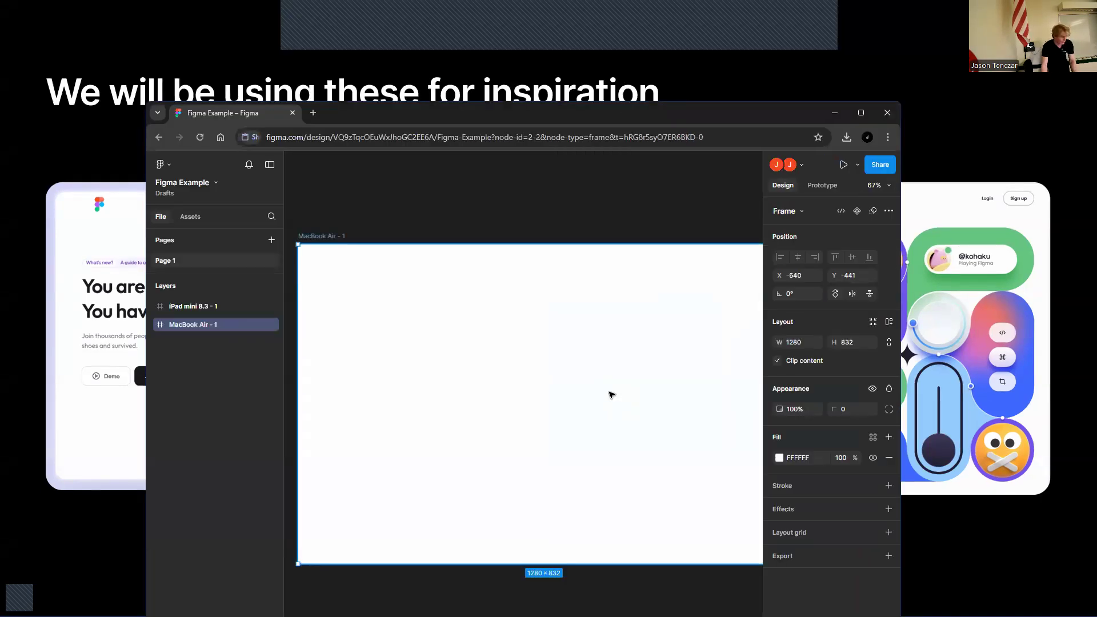
click(345, 224)
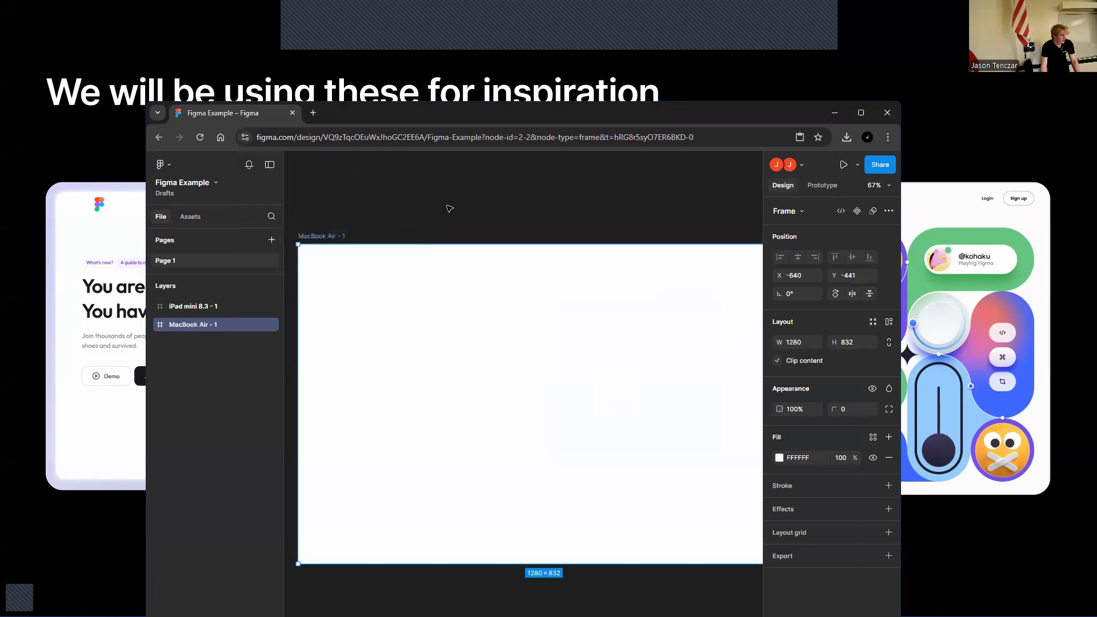
drag(480, 315, 531, 305)
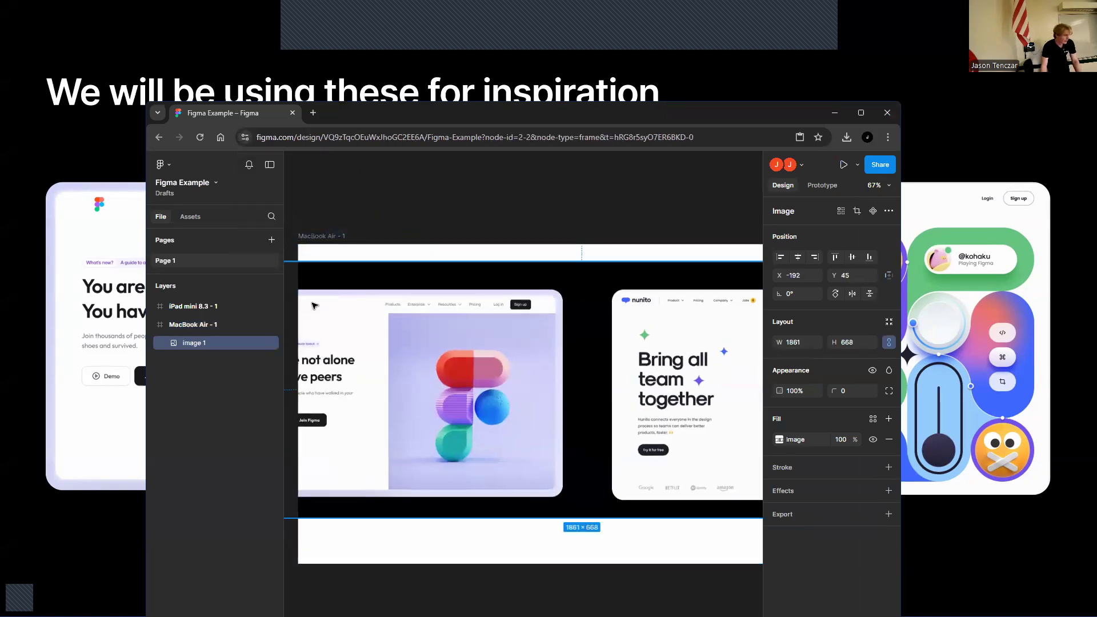
Resize the pasted inspiration image to about 1437 × 482 inside the MacBook Air frame
scroll(370, 295, down, 1)
scroll(370, 287, up, 2)
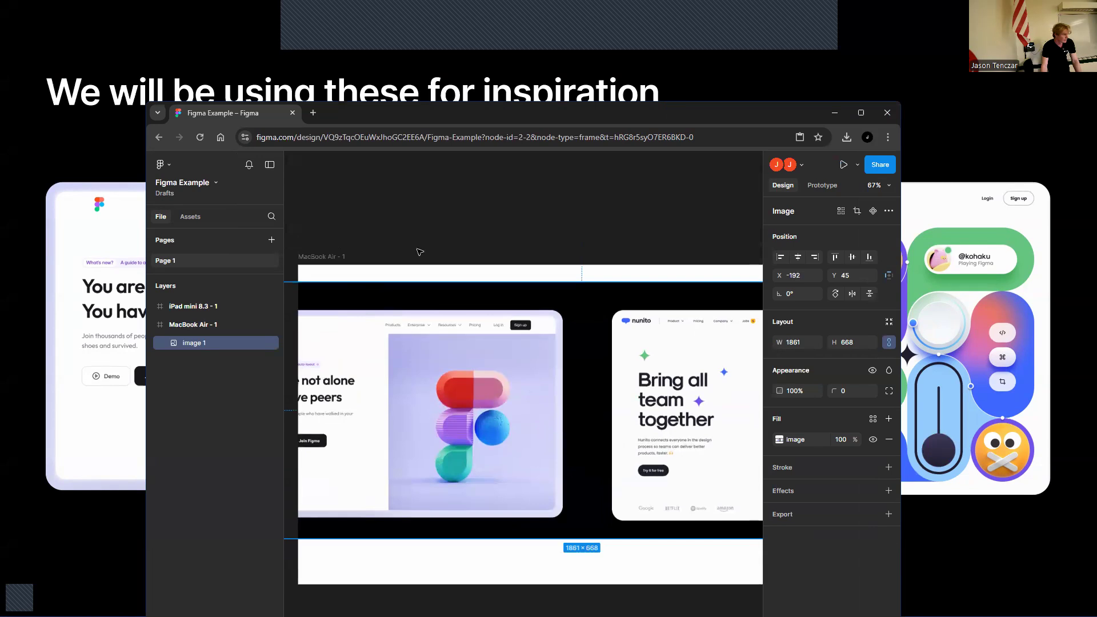
drag(477, 324, 612, 334)
drag(360, 291, 522, 364)
drag(643, 410, 383, 354)
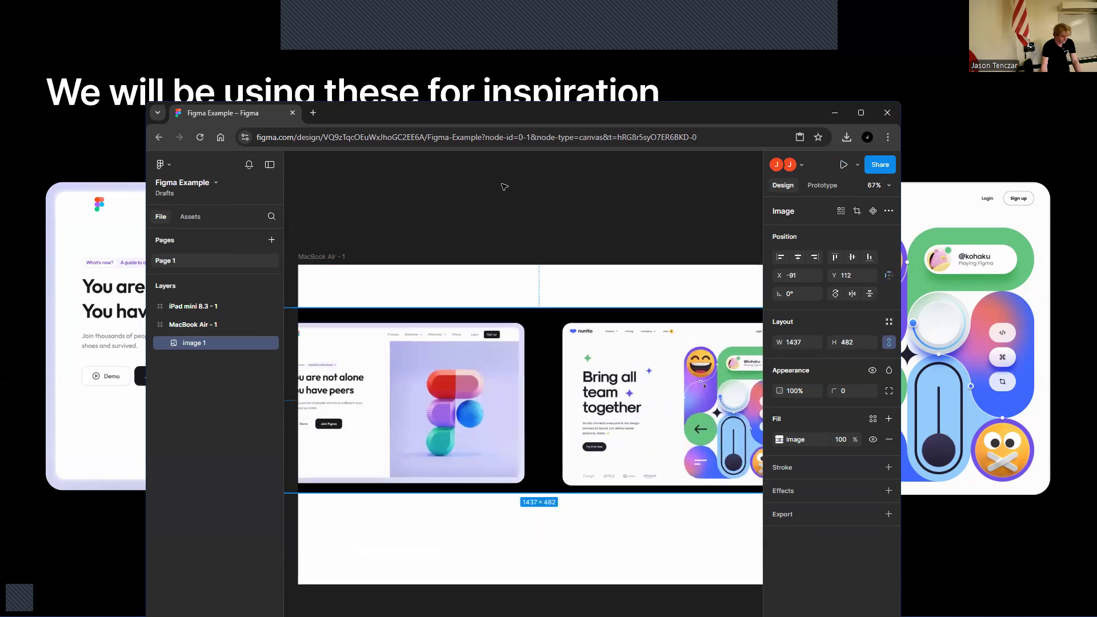
Zoom out to all frames and shrink the inspiration image to about 1322 × 461 so it fits the frame
click(505, 187)
key(shift+1)
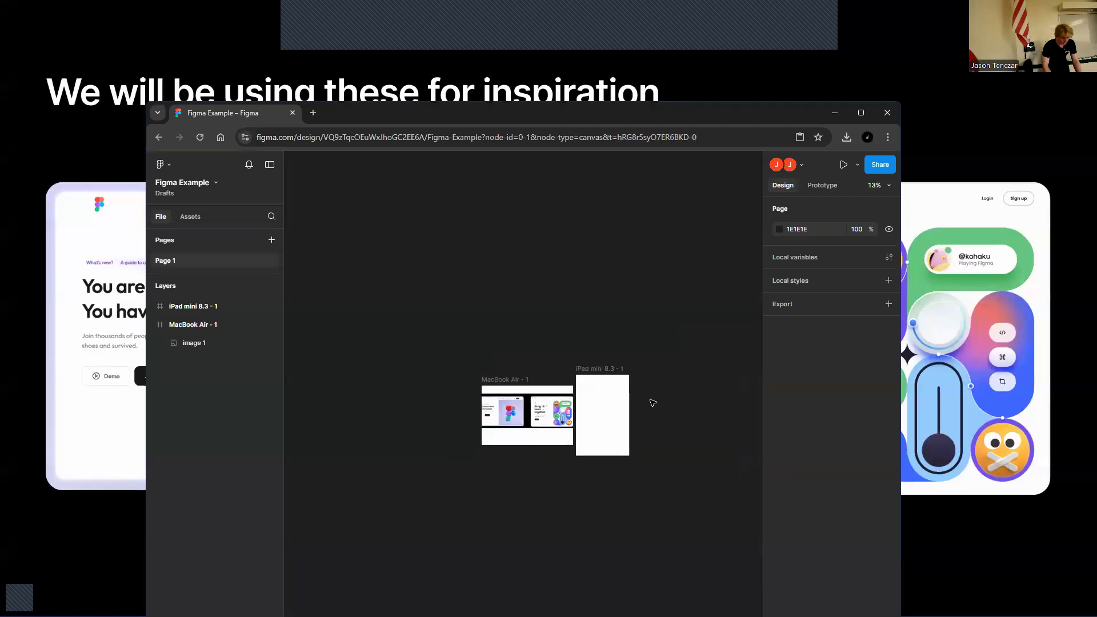
scroll(652, 401, up, 1)
click(548, 433)
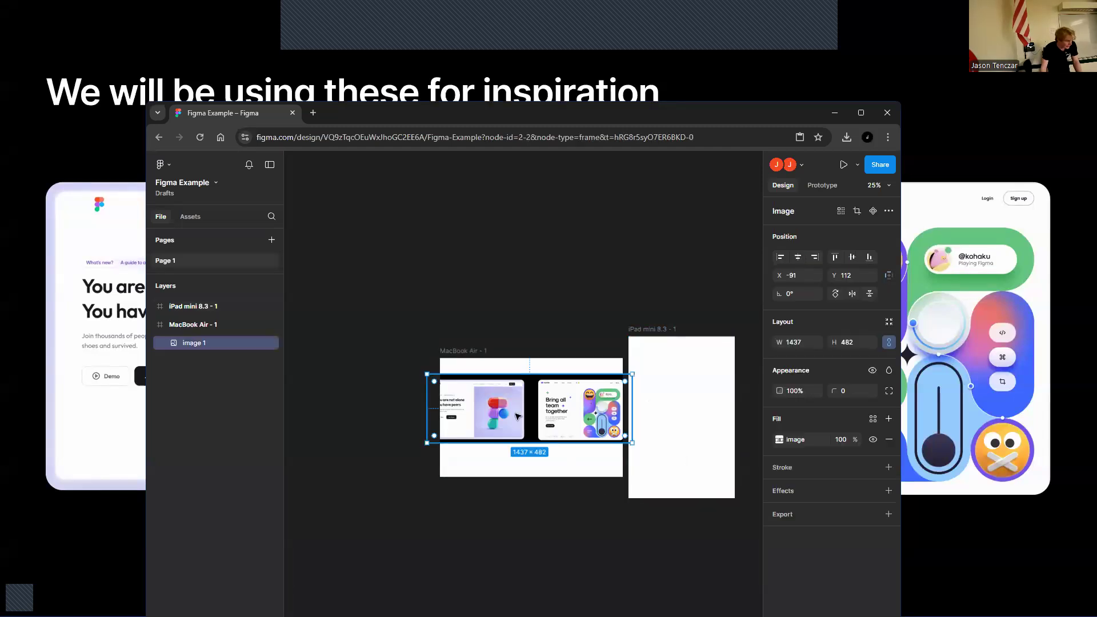
drag(427, 374, 474, 397)
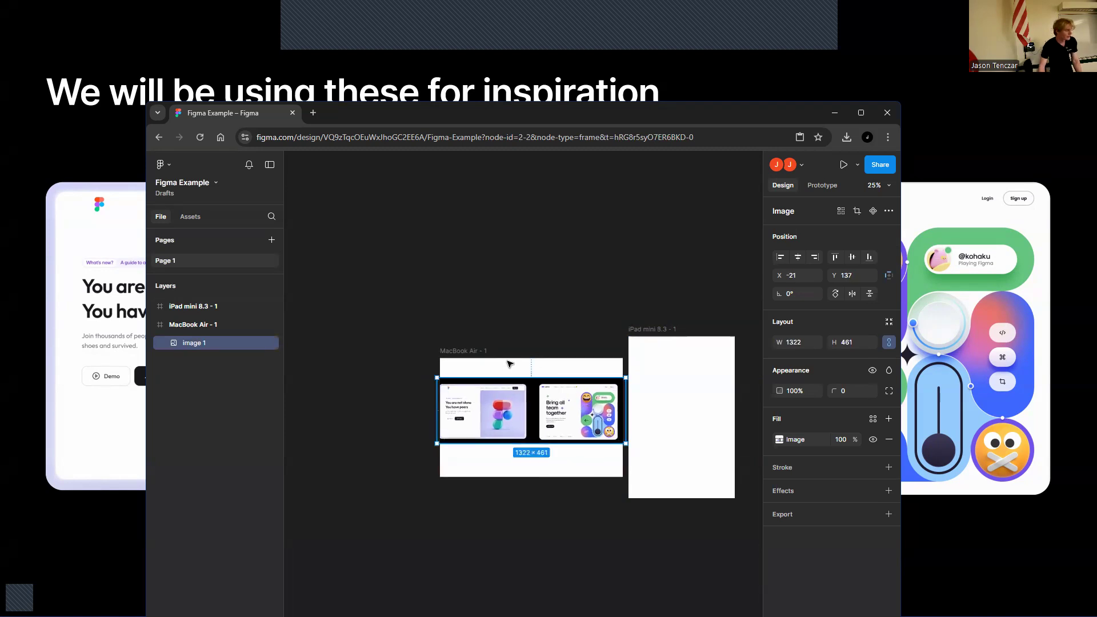
click(544, 288)
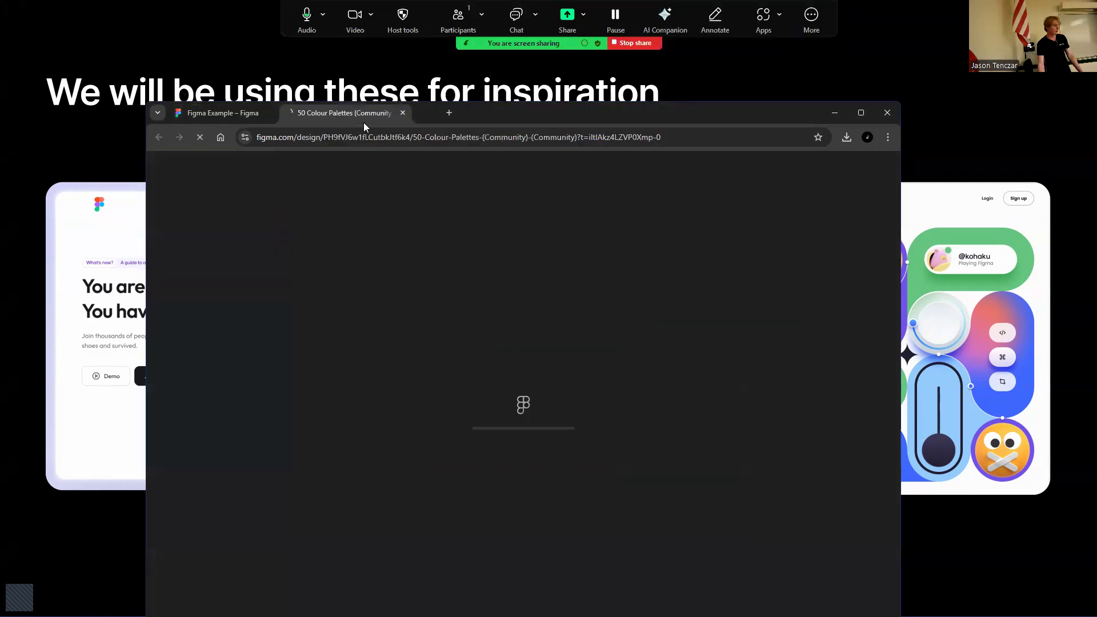
Open the 50 Colour Palettes community file's Colour Palettes page and zoom in to examine the palettes
mouse_move(363, 121)
mouse_down()
mouse_move(429, 83)
mouse_move(382, 110)
mouse_up()
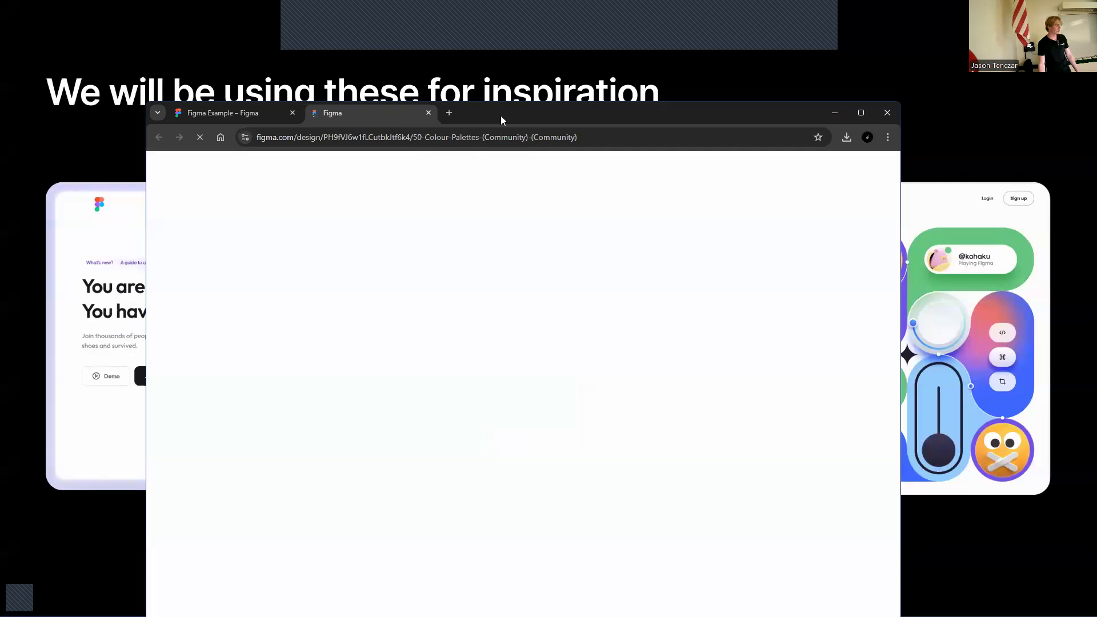
drag(501, 117, 498, 73)
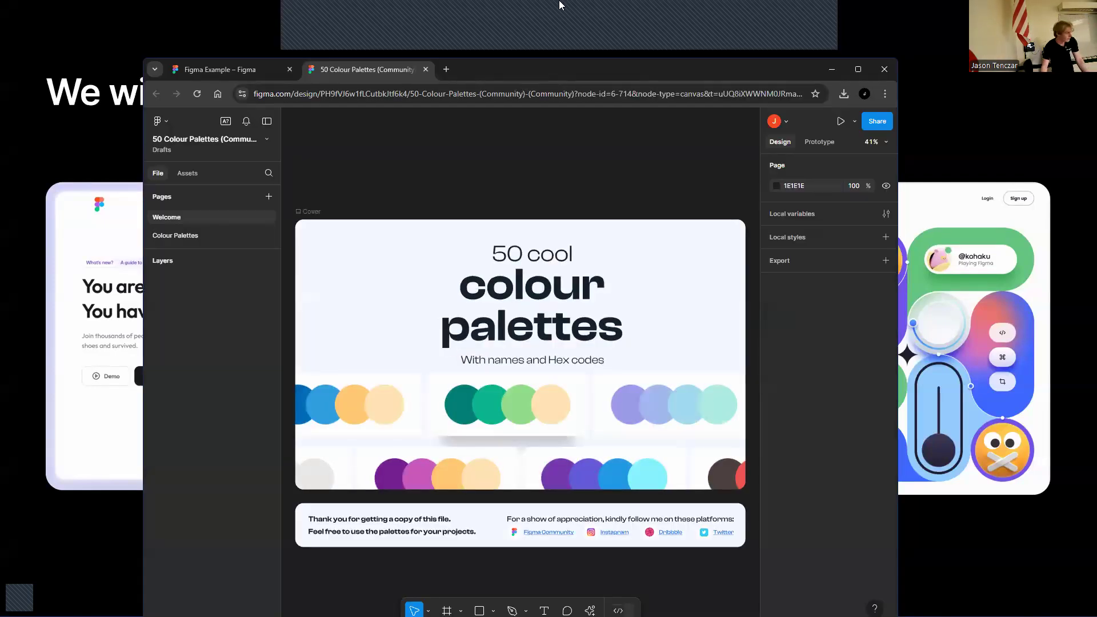
click(200, 234)
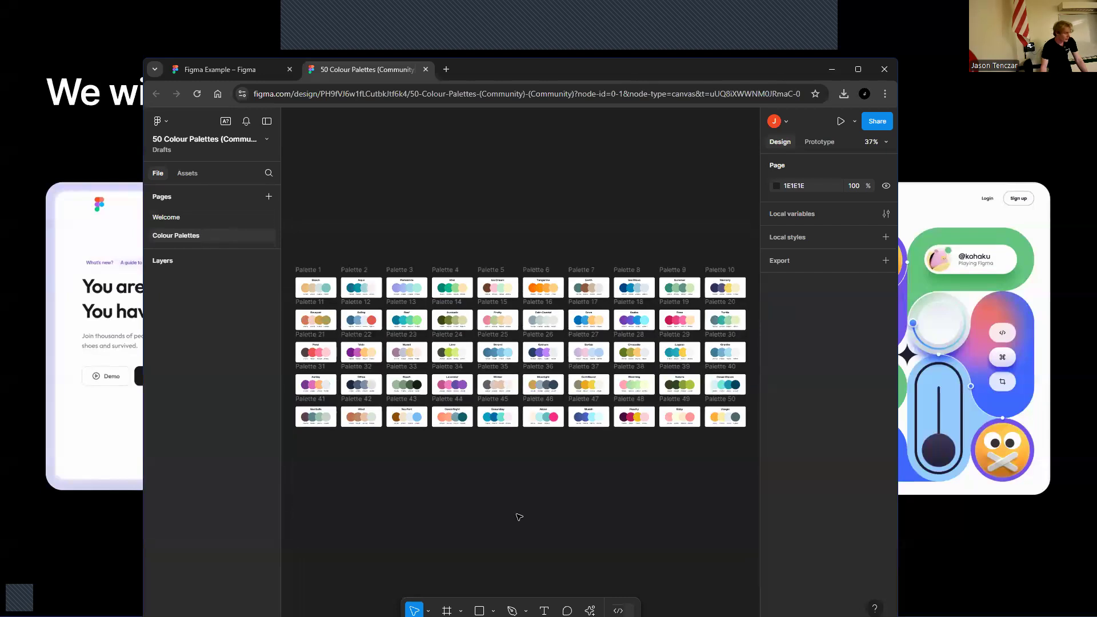
key(ctrl+plus)
key(ctrl+plus)
key(ctrl+plus)
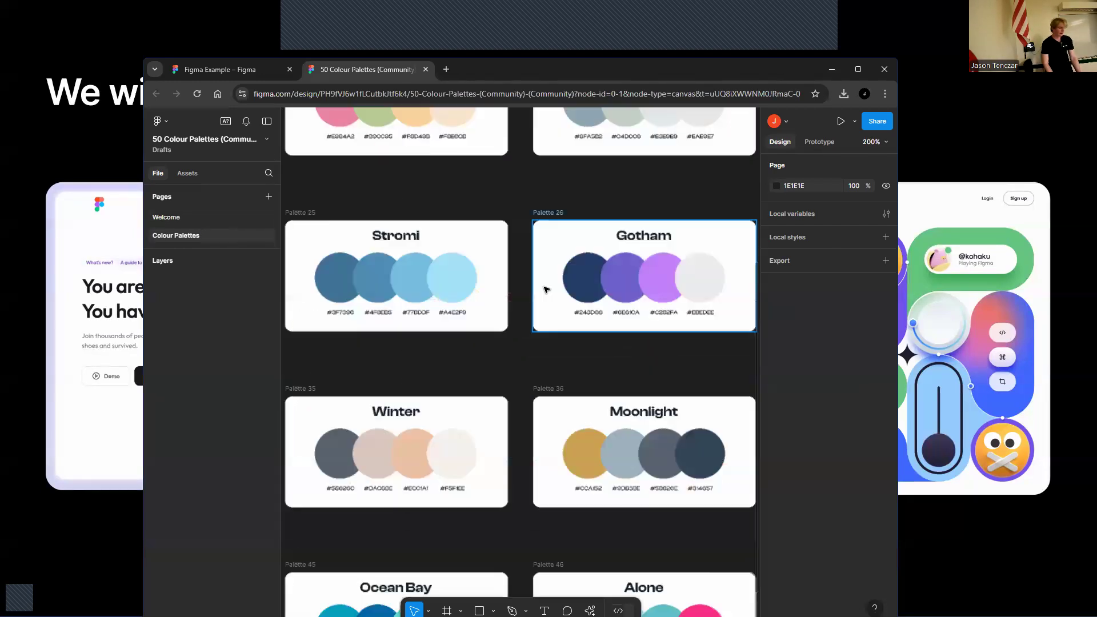
key(ctrl+minus)
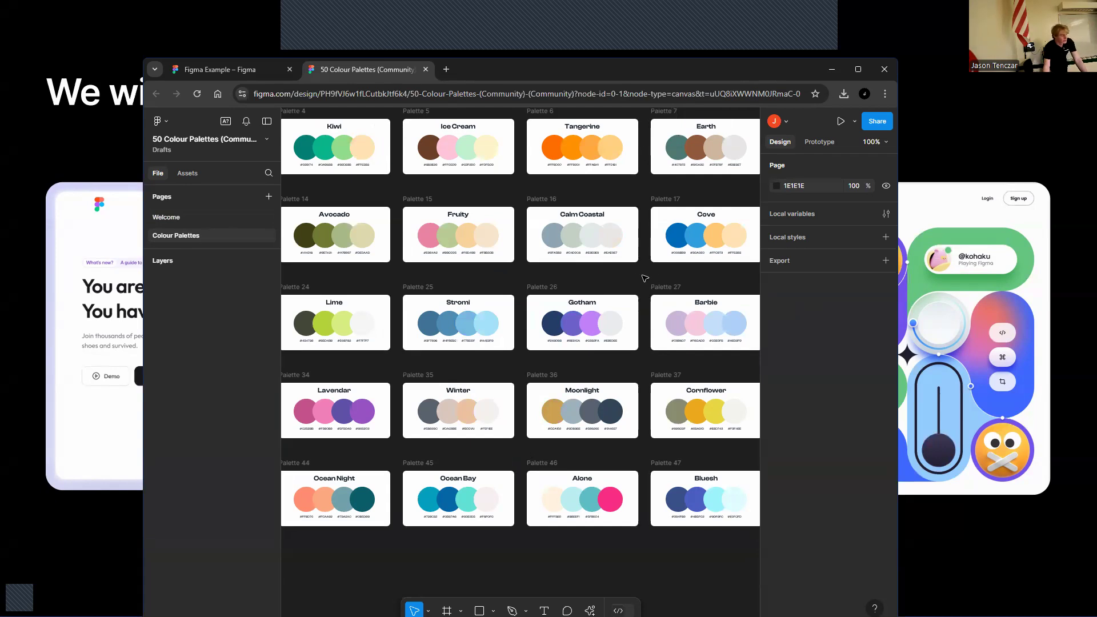
key(ctrl+plus)
key(ctrl+plus)
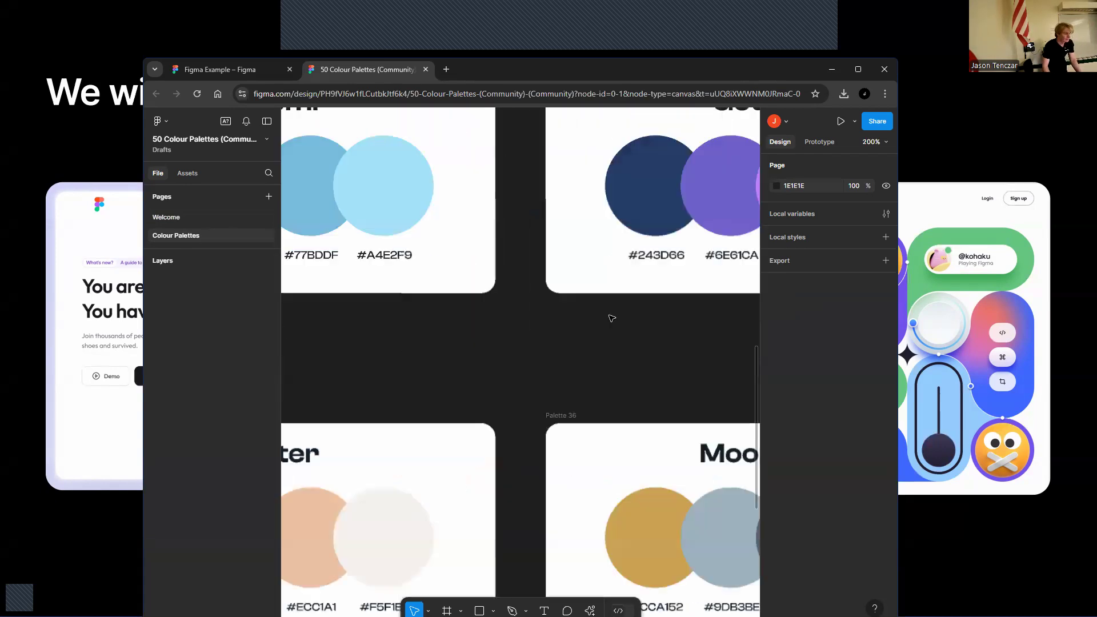
key(ctrl+minus)
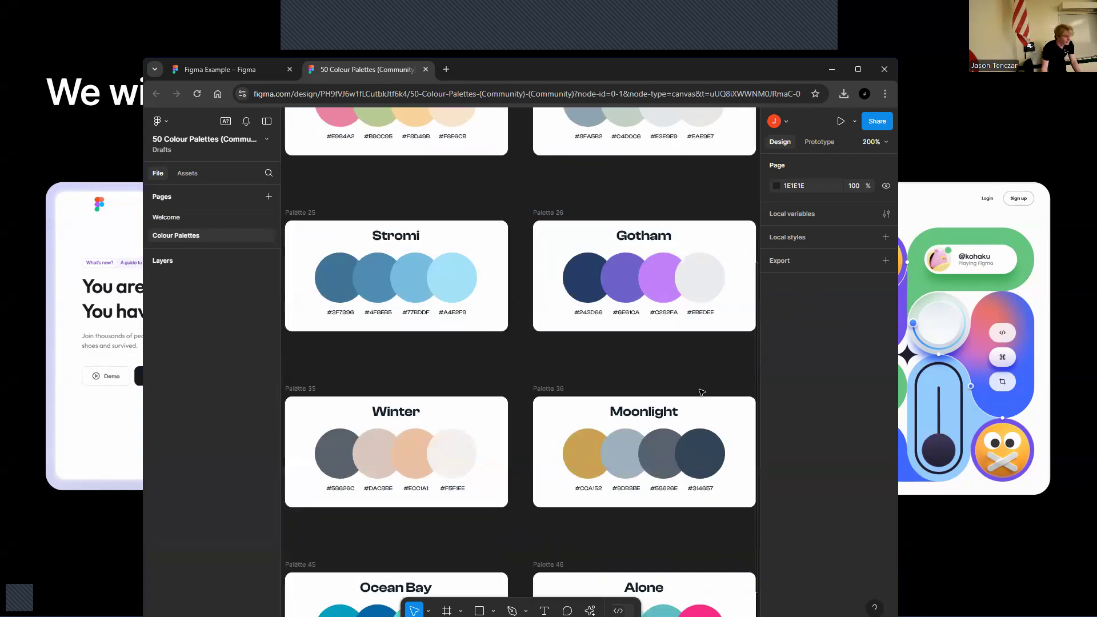
Select the Gotham palette's four circles and hex labels and paste them into the iPad mini frame
drag(545, 227, 748, 323)
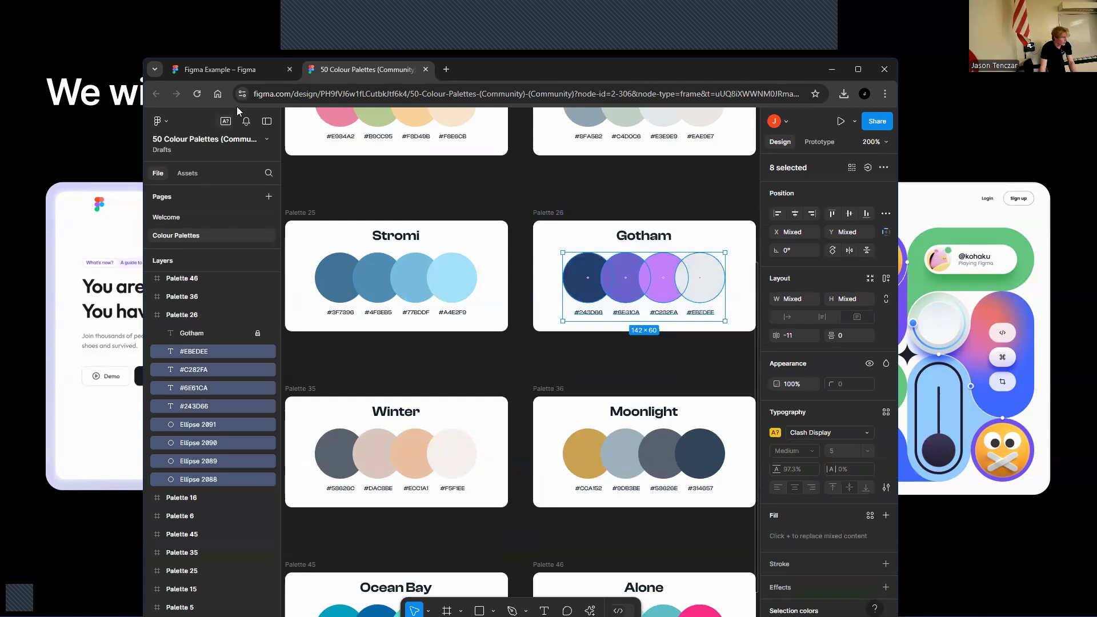
click(243, 73)
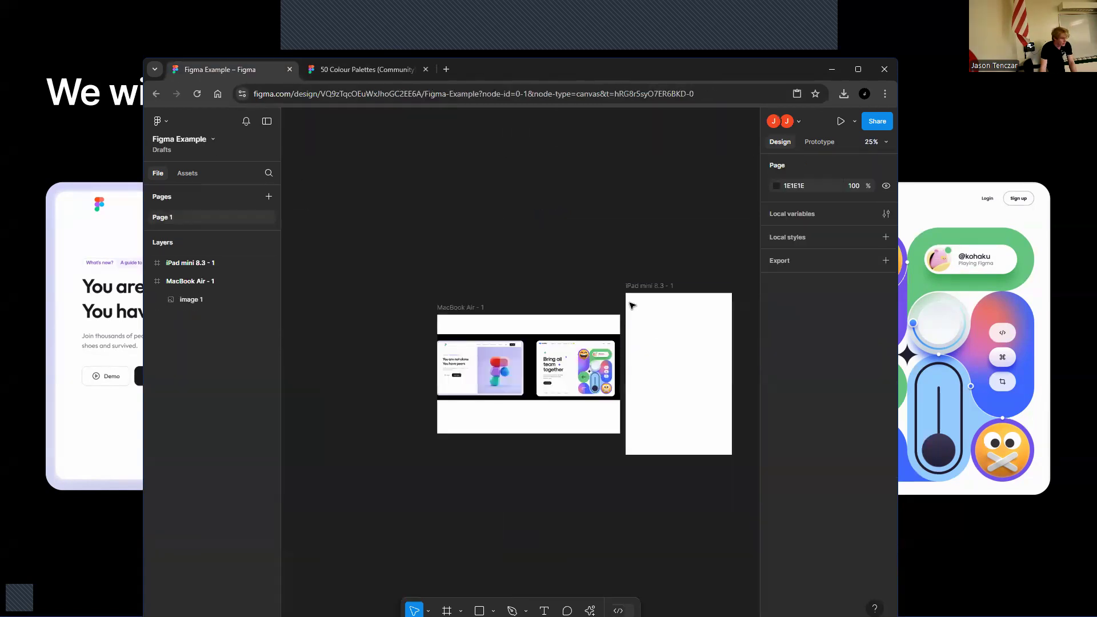
click(654, 329)
key(ctrl+v)
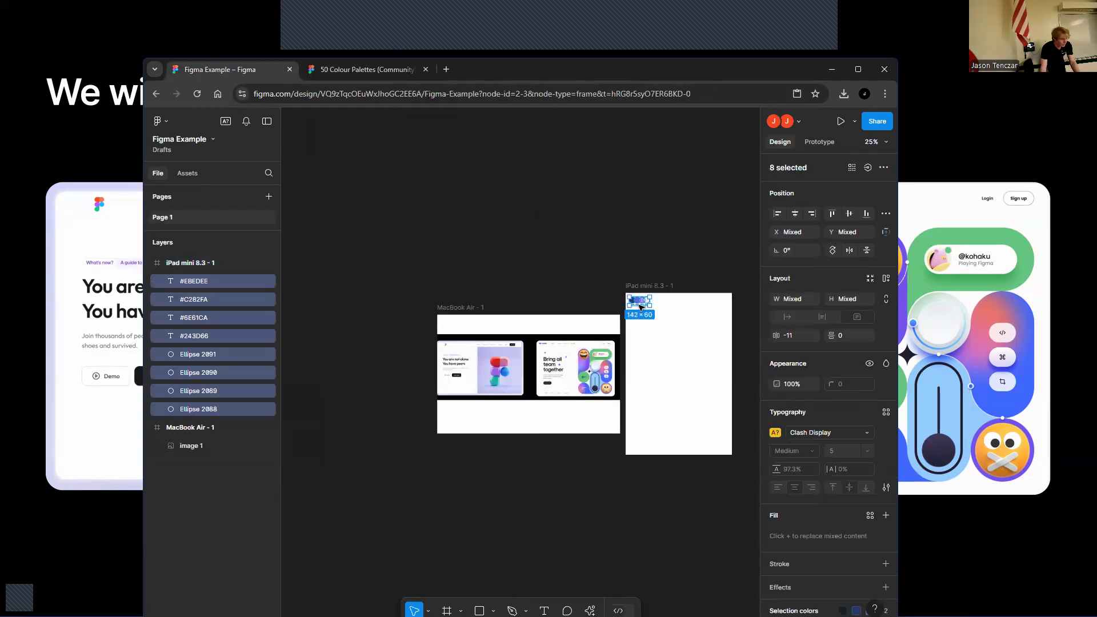
Move the pasted Gotham palette to the top of the iPad mini frame
drag(650, 305, 713, 331)
click(709, 259)
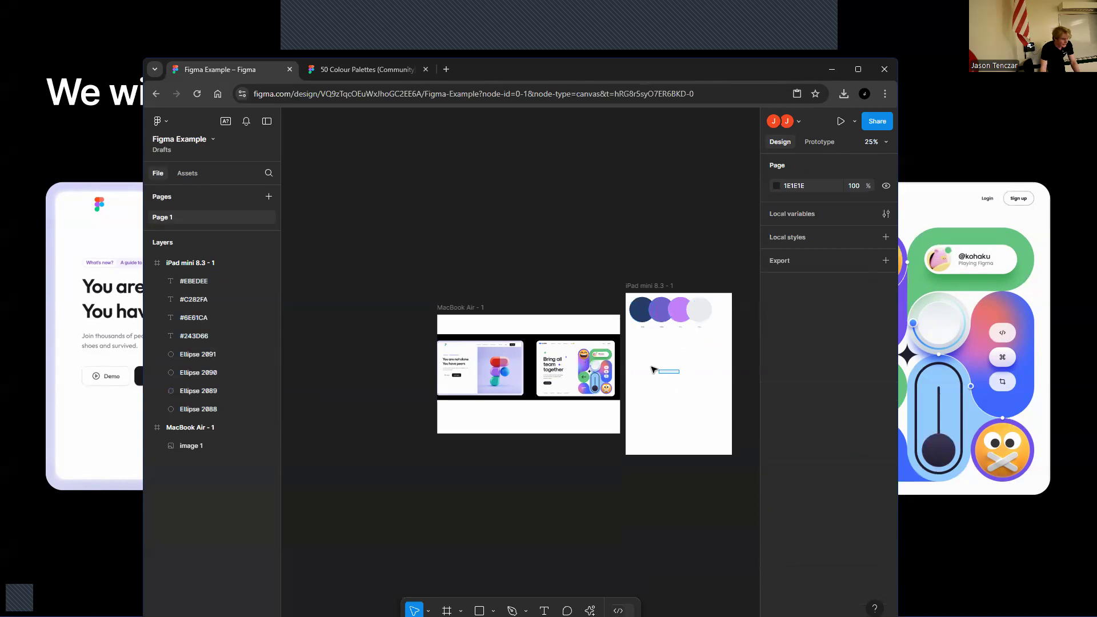
key(ctrl+plus)
key(ctrl+minus)
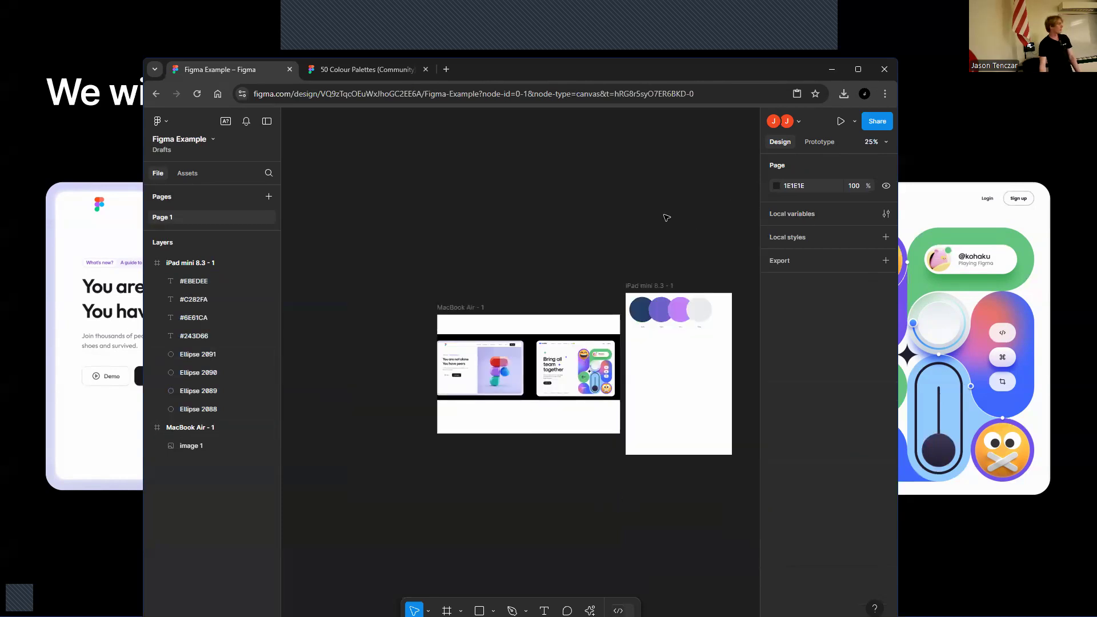
drag(635, 217, 468, 171)
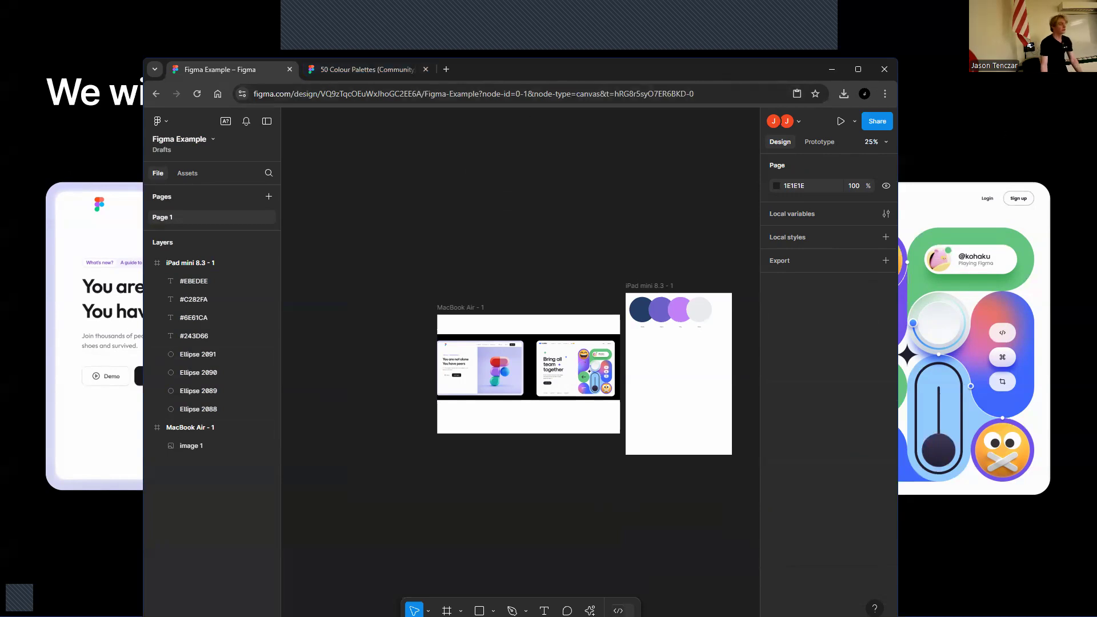
Browse Google Fonts previews of "ACM Figma Workshop" and open the Outfit font page
drag(496, 3, 488, 73)
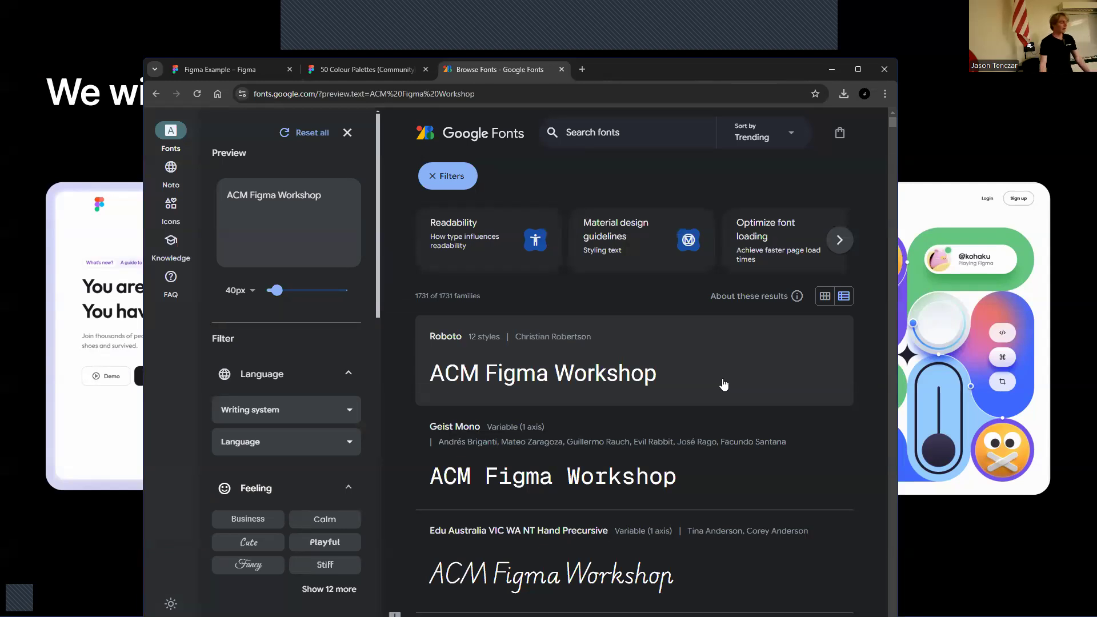
scroll(581, 395, down, 3)
scroll(583, 391, down, 6)
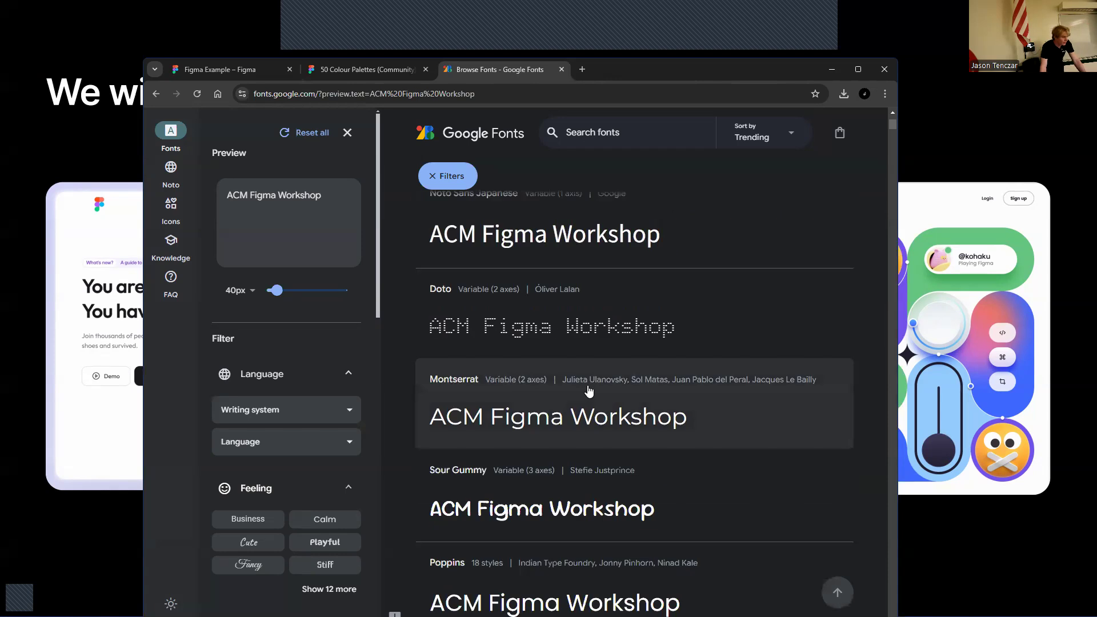
scroll(587, 386, down, 3)
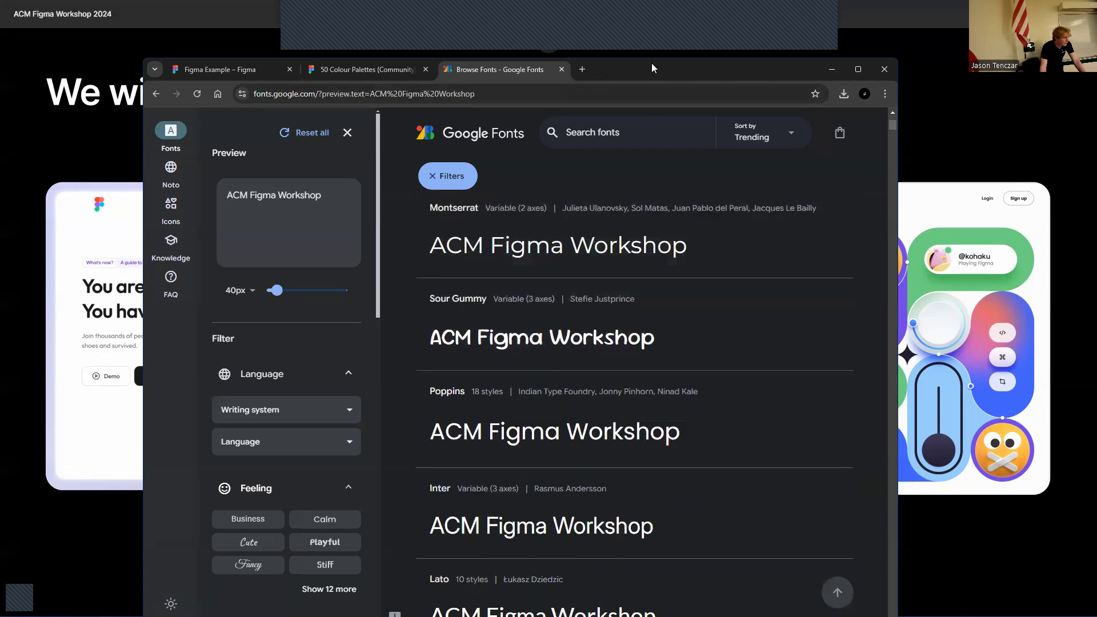
drag(651, 68, 751, 67)
scroll(864, 484, down, 10)
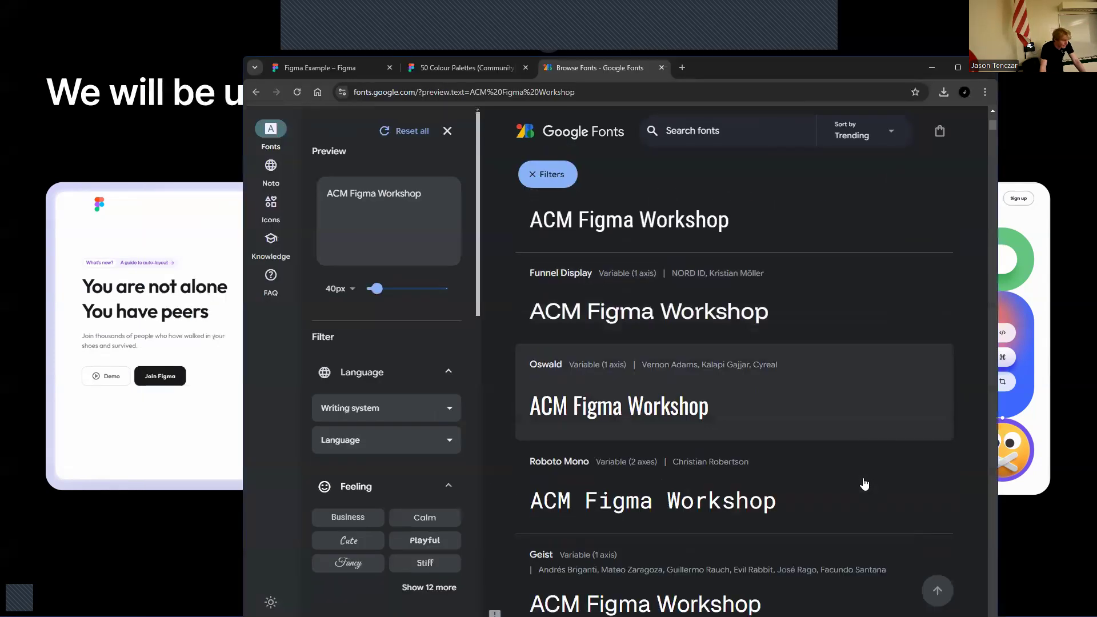
scroll(864, 483, down, 15)
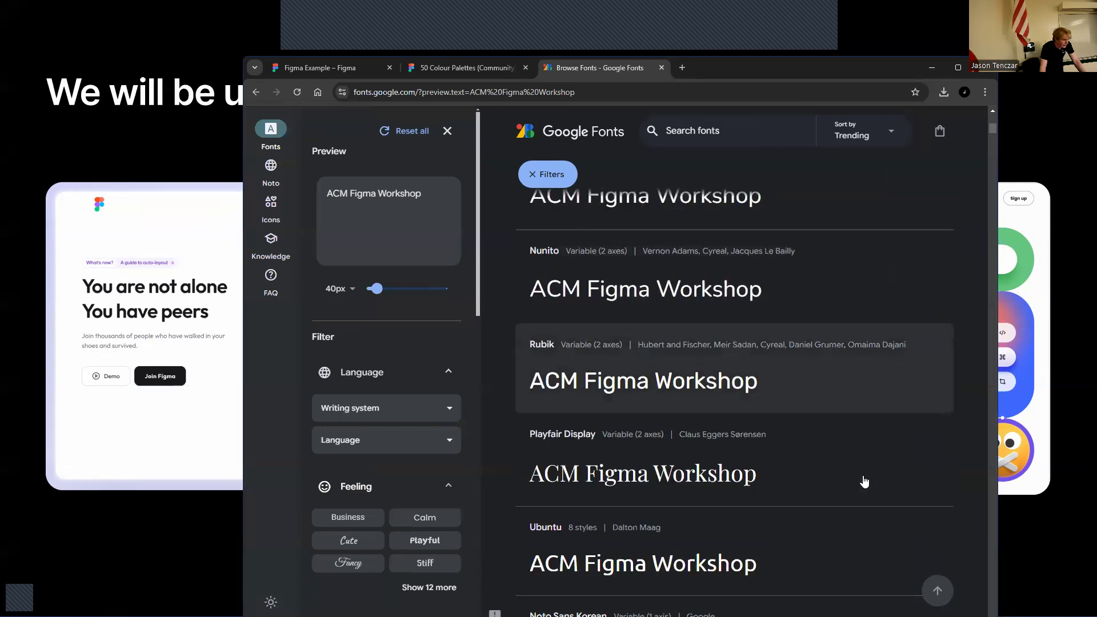
scroll(864, 482, down, 15)
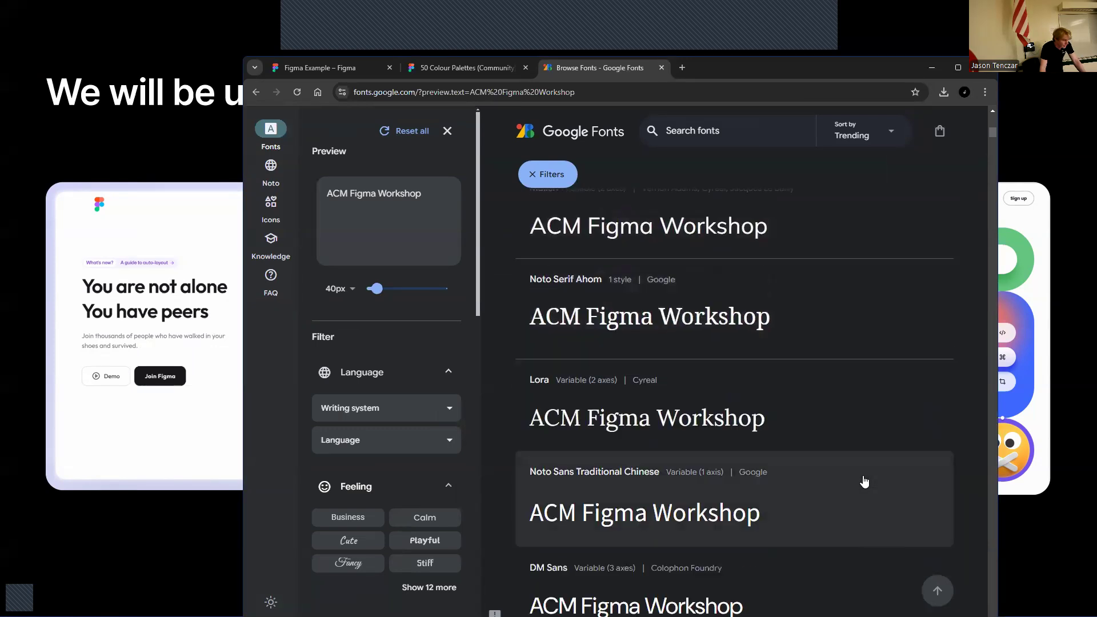
scroll(864, 481, down, 15)
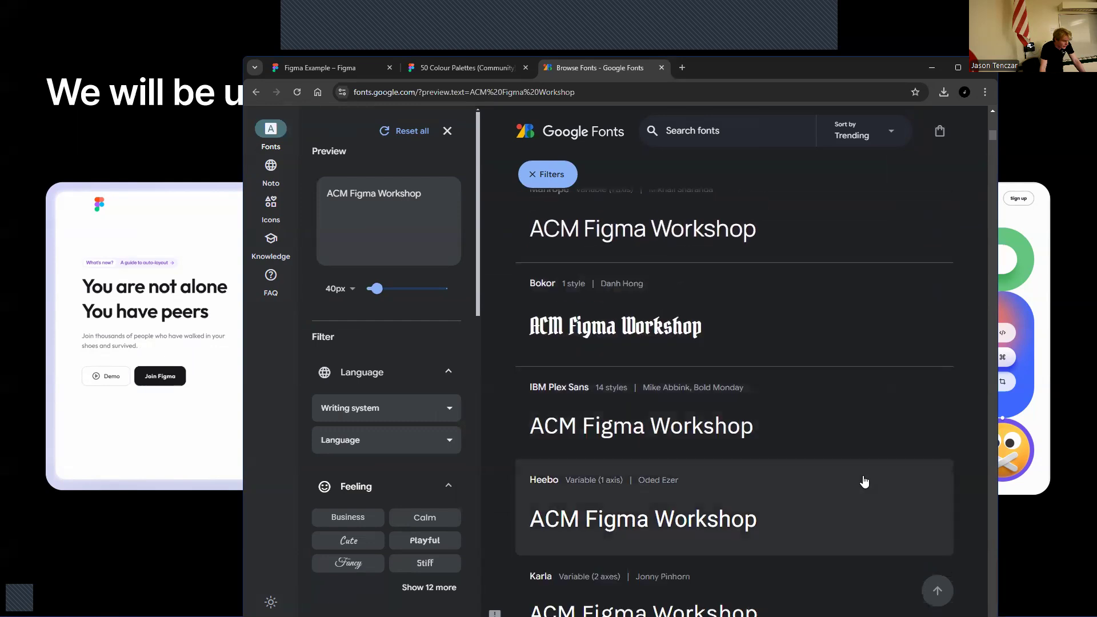
scroll(863, 482, down, 5)
scroll(783, 417, up, 3)
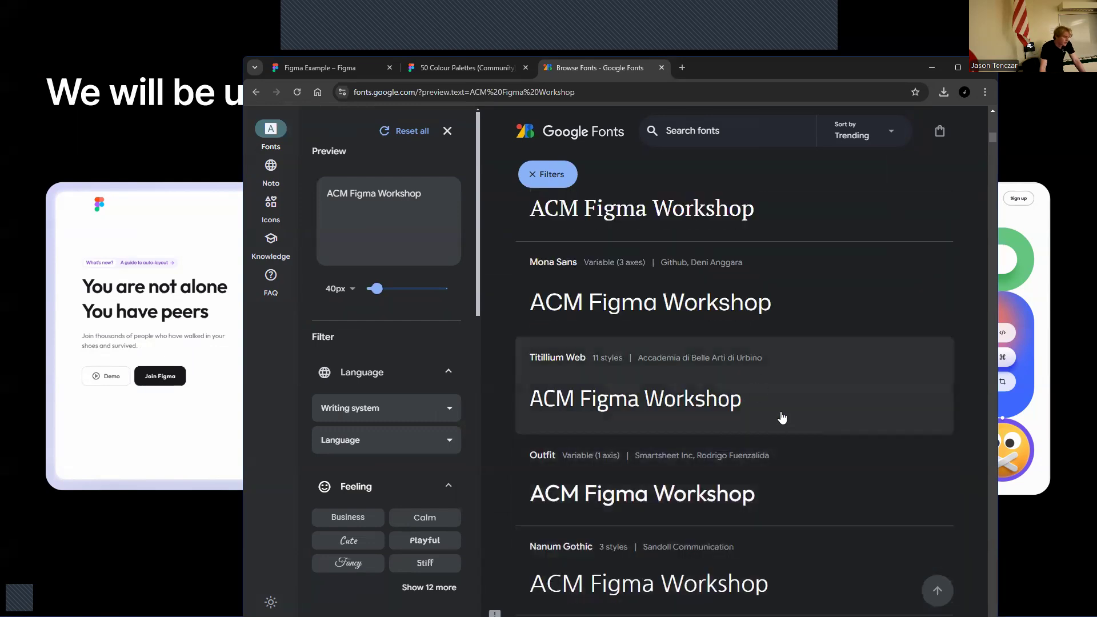
scroll(785, 428, up, 6)
scroll(786, 428, down, 6)
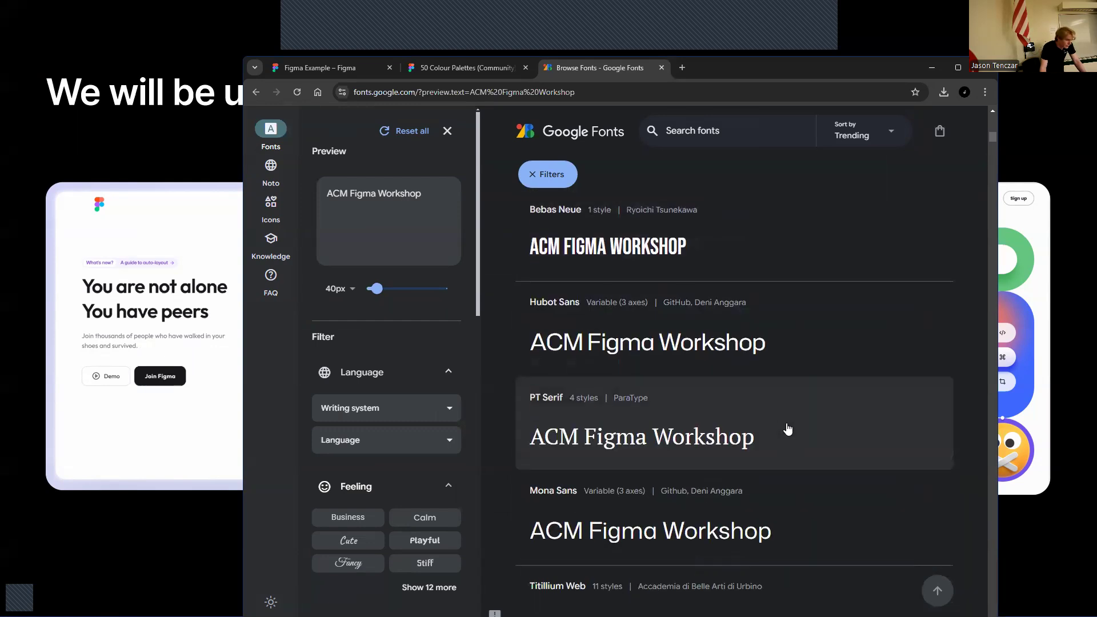
scroll(787, 428, down, 4)
click(648, 432)
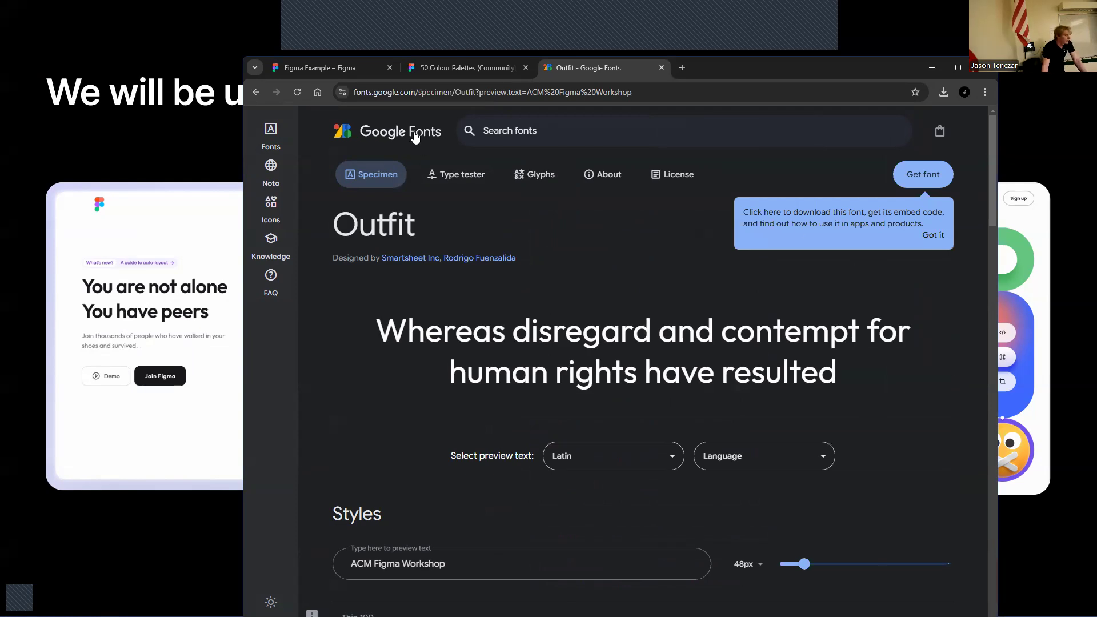
Draw a text box below the palette in the iPad mini frame and set the font size to 40
click(343, 68)
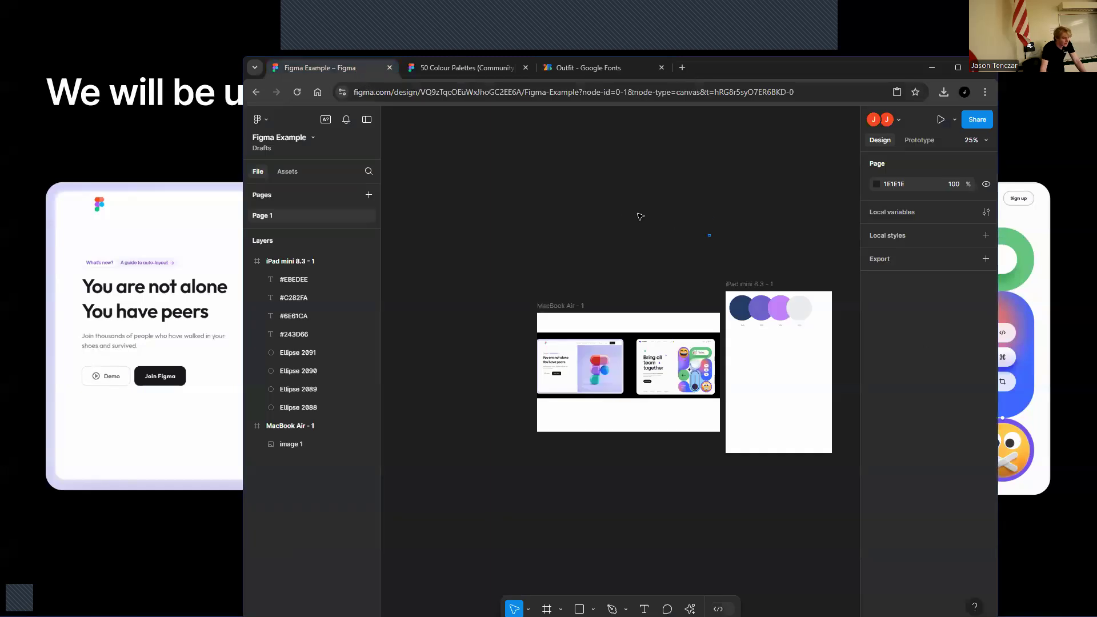
click(644, 608)
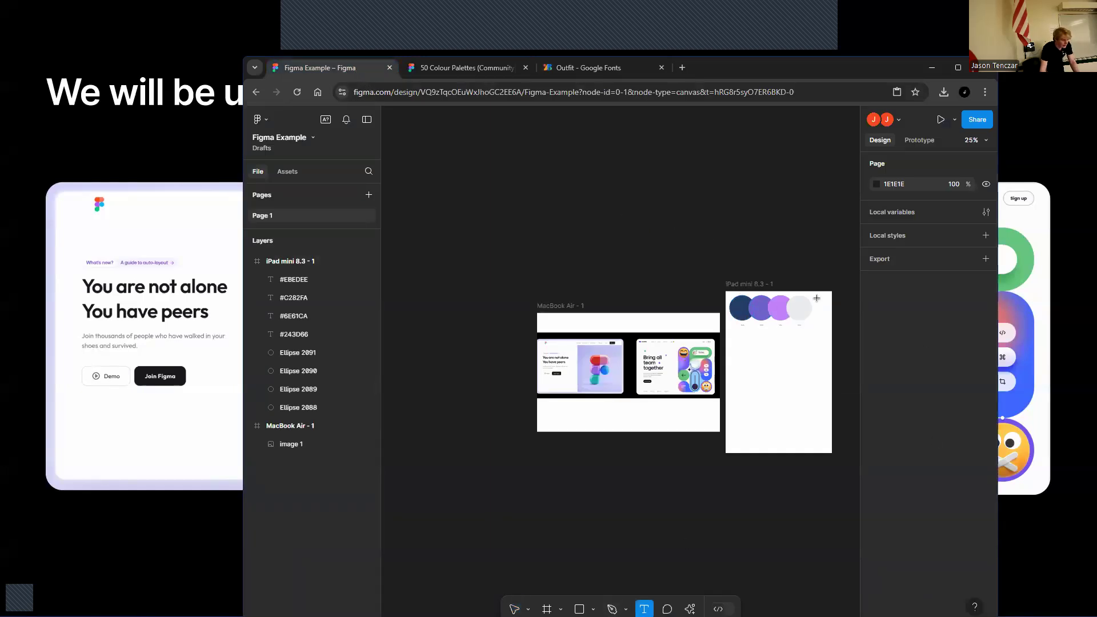
drag(738, 338, 822, 354)
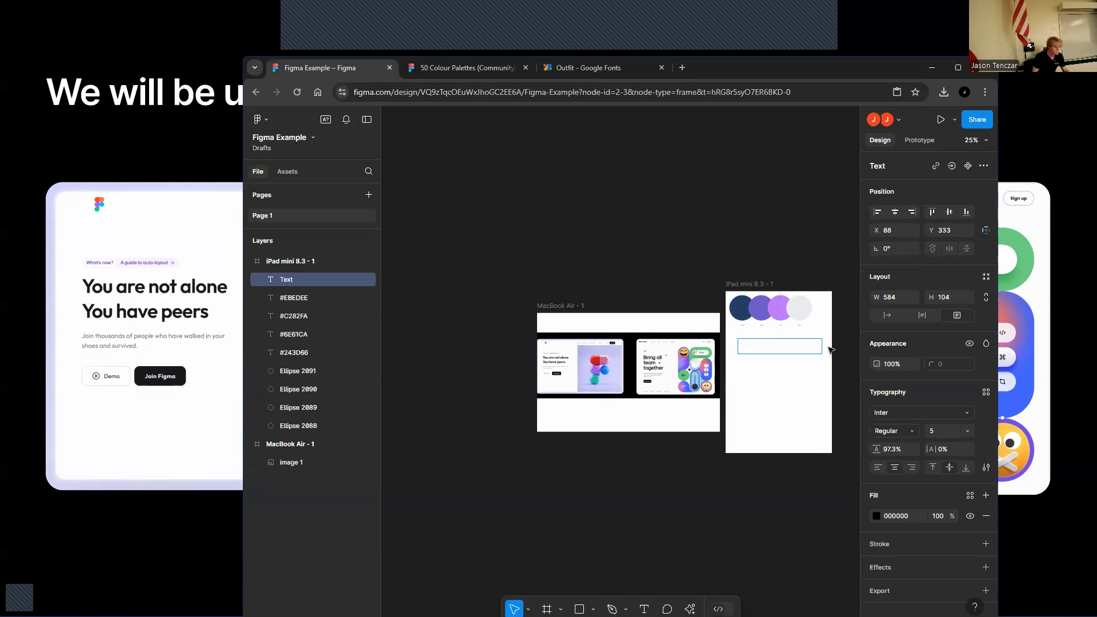
click(934, 431)
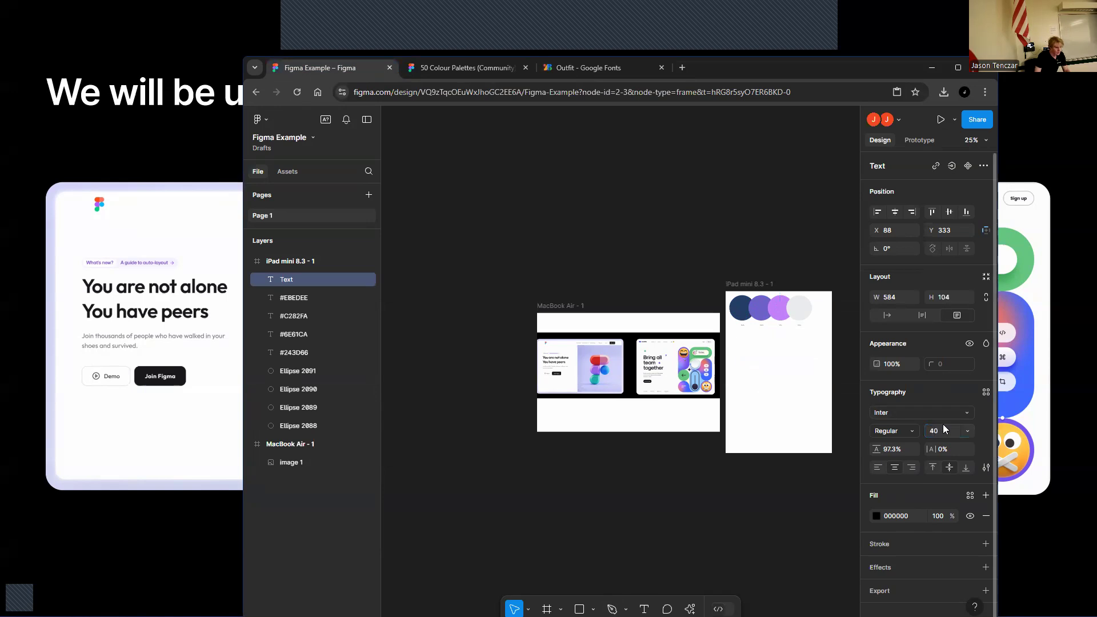
click(773, 357)
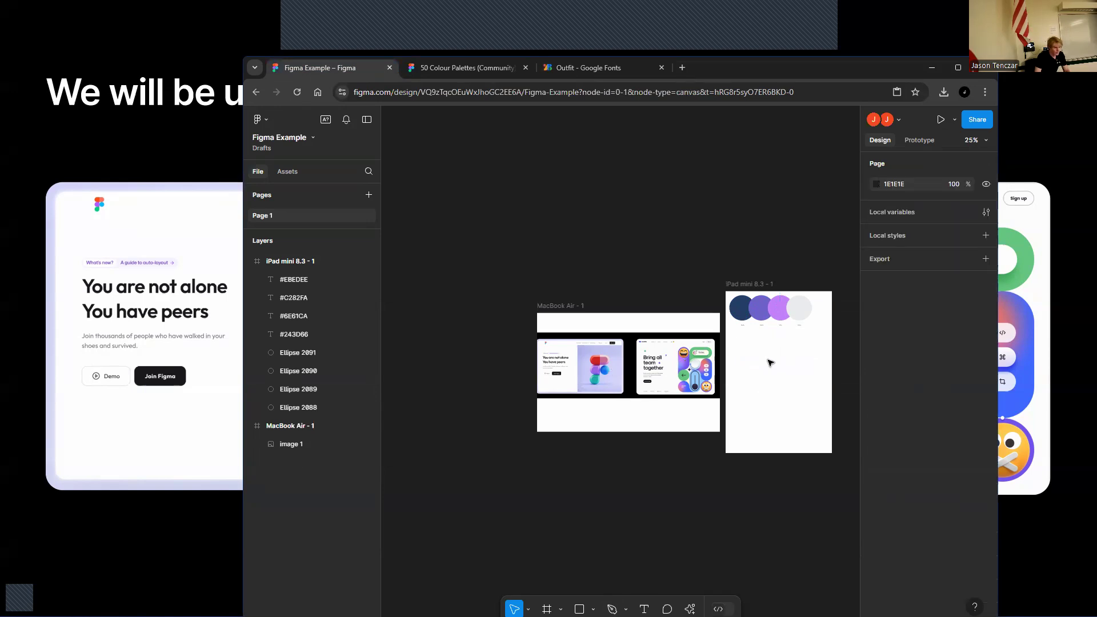
Draw a new text box below the palette and enter the title ACM Figma Workshop
click(644, 609)
drag(736, 338, 832, 355)
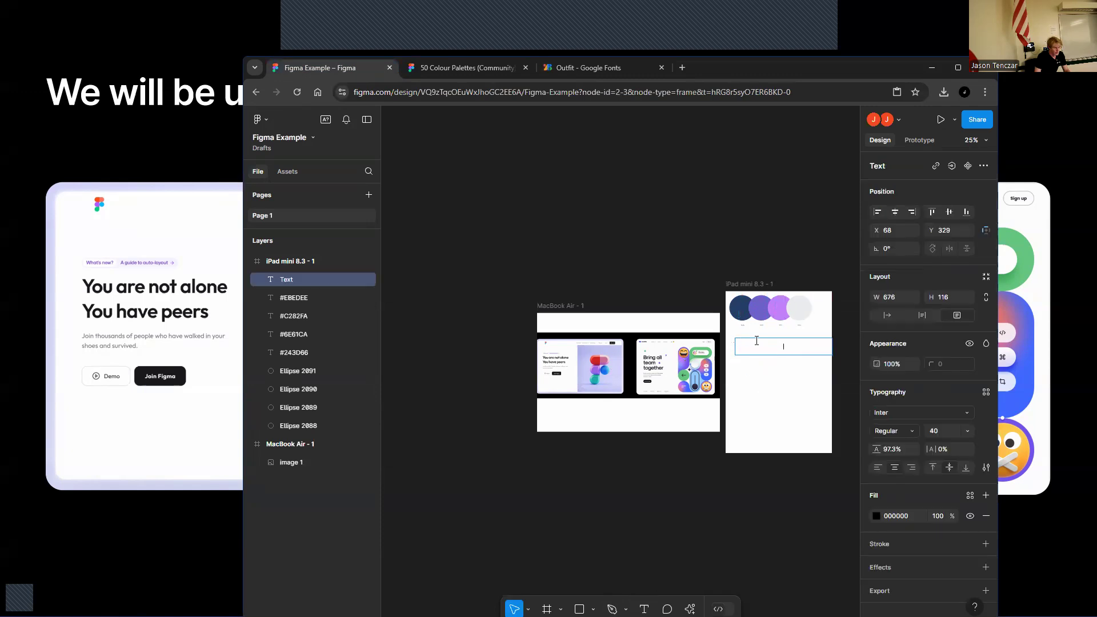
text(ACM FIGMA WORKS)
key(BackSpace)
key(BackSpace)
key(BackSpace)
key(BackSpace)
key(BackSpace)
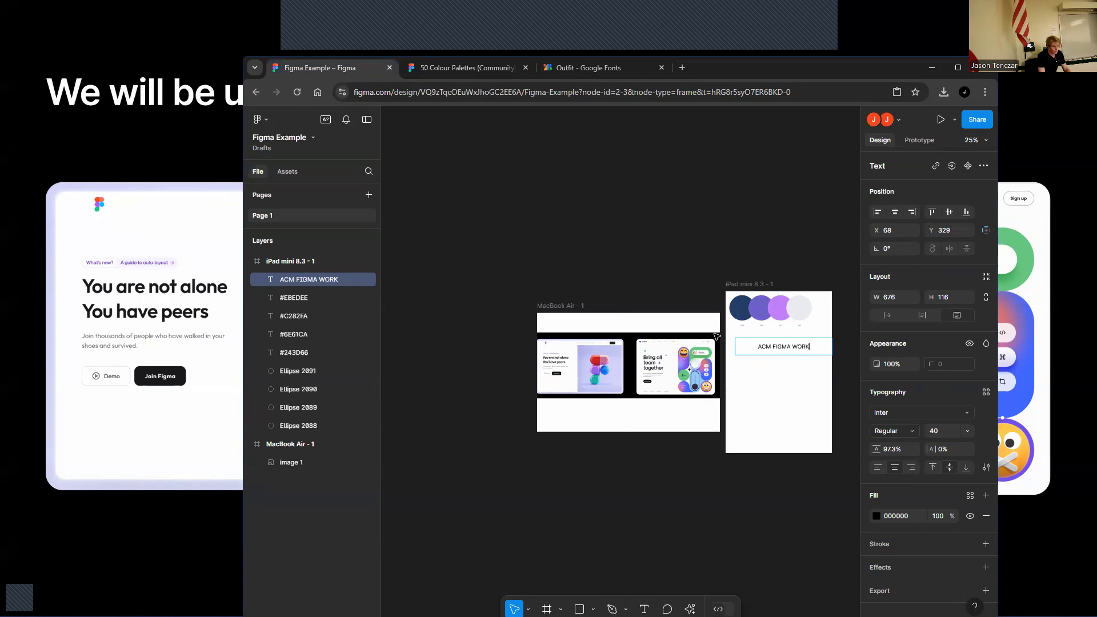
text(gma Workshopo)
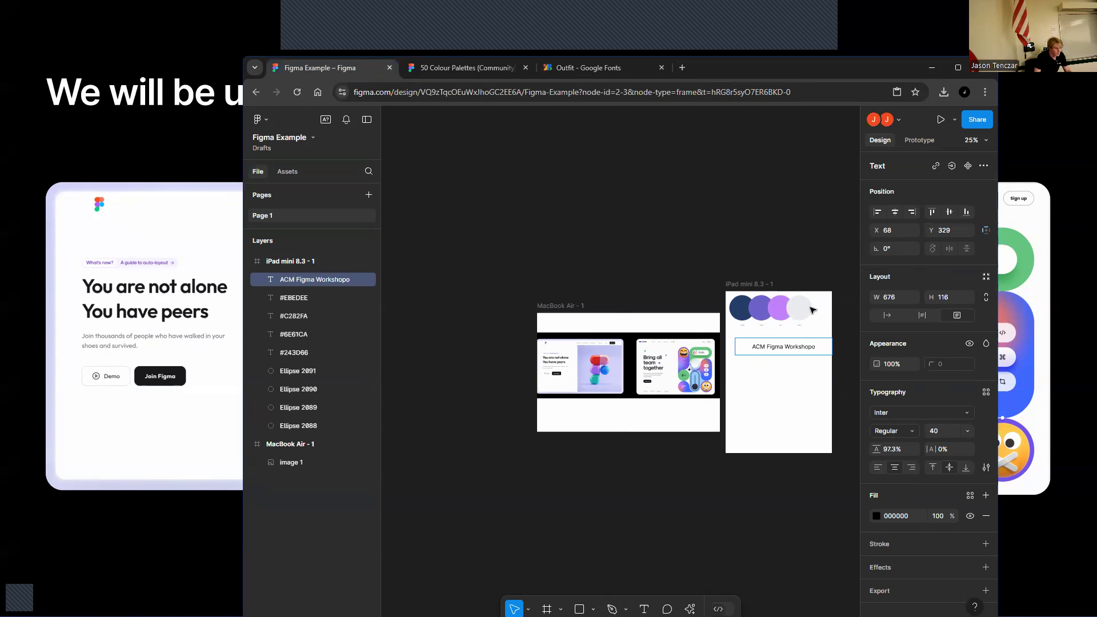
Correct the title's extra trailing letter and move its text box to the iPad frame's left edge
click(812, 310)
drag(804, 348, 796, 347)
double_click(807, 347)
click(807, 347)
key(BackSpace)
key(Return)
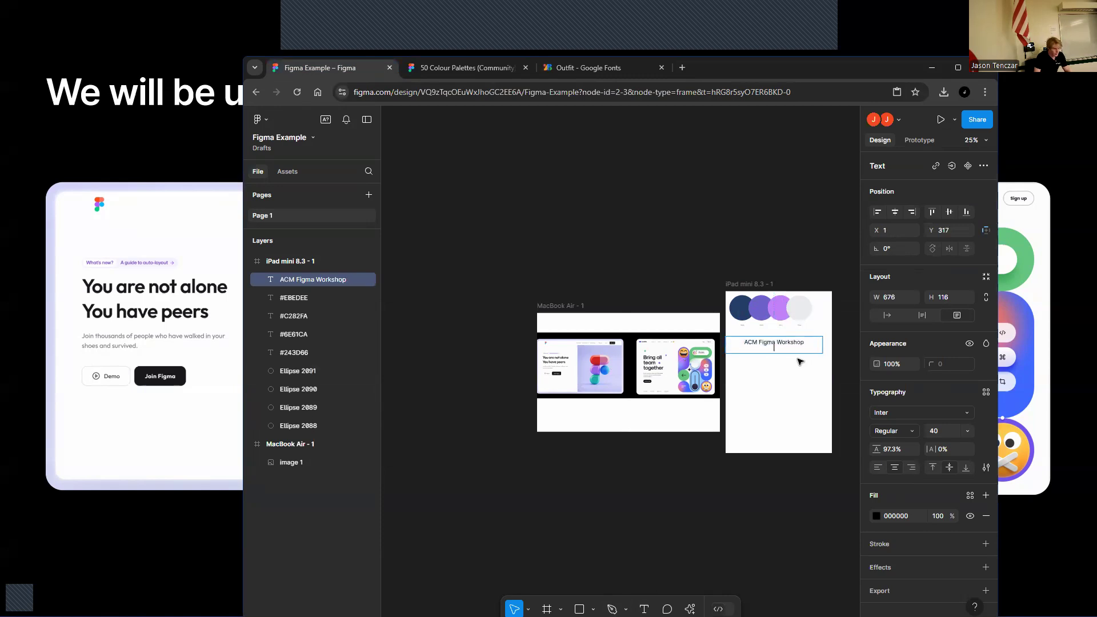
Select all of the title text and change its font to Outfit
key(BackSpace)
key(ctrl+a)
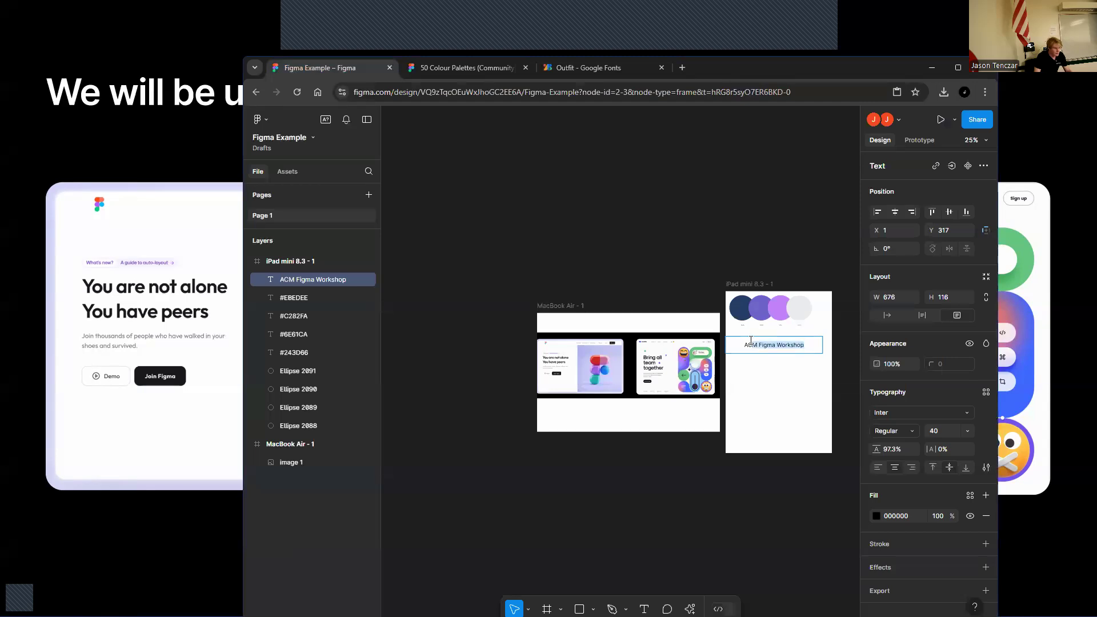
click(912, 414)
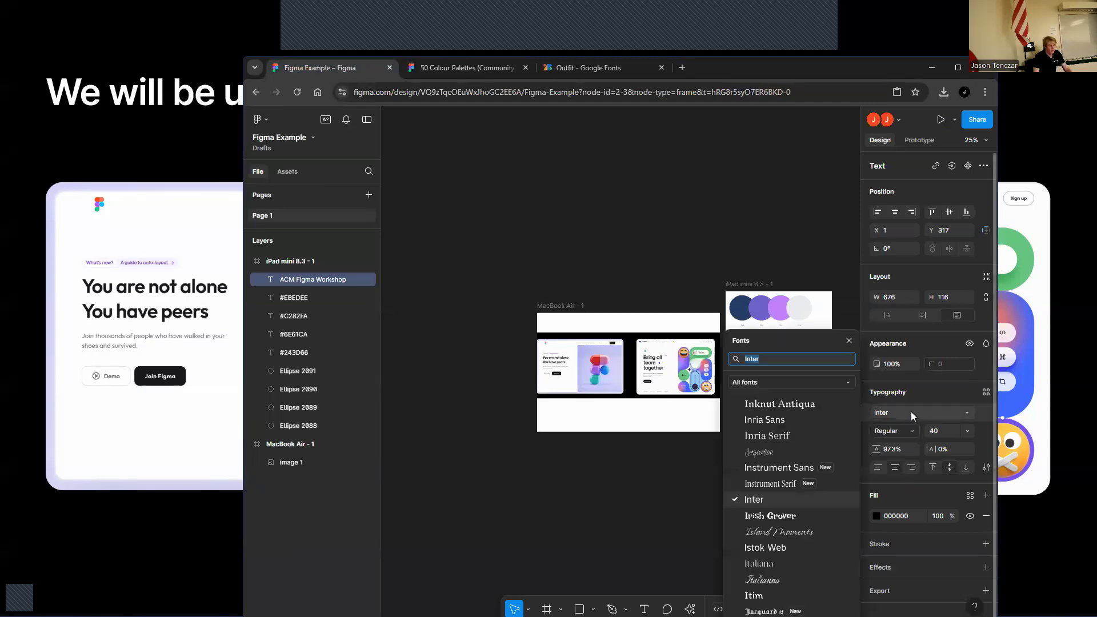
text(out)
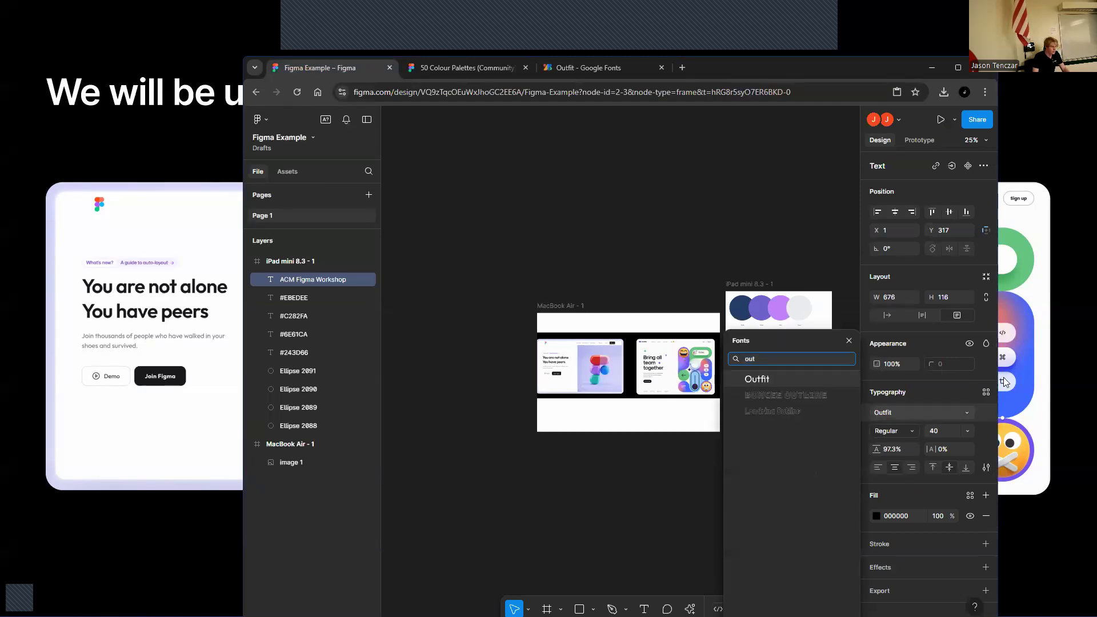
click(760, 380)
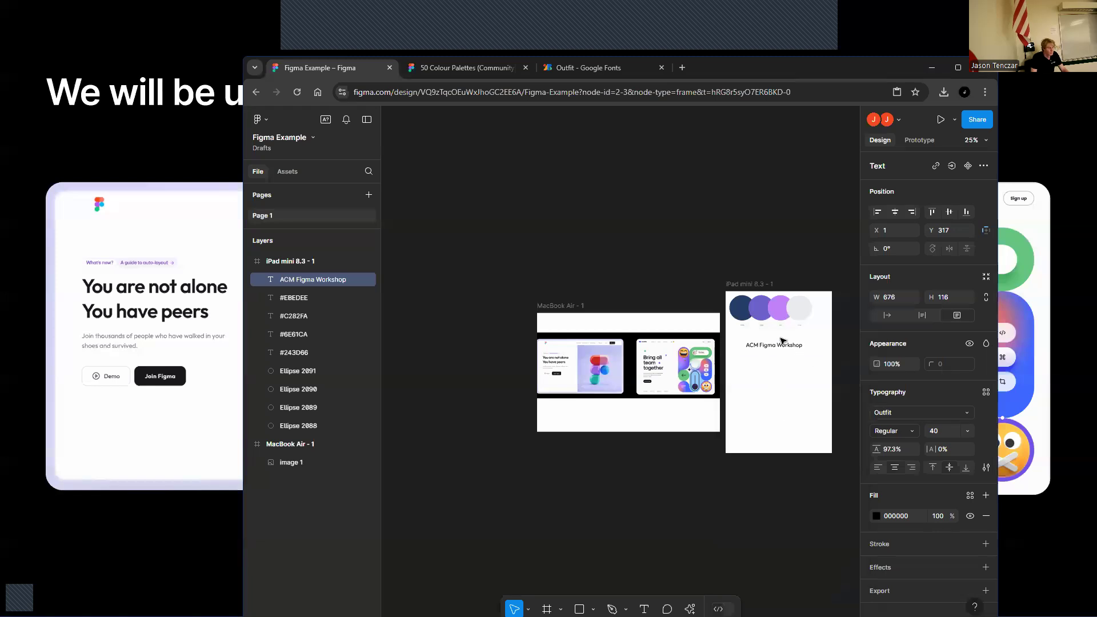
Move the title text box so it sits centred below the colour palette in the iPad frame
key(ctrl+equal)
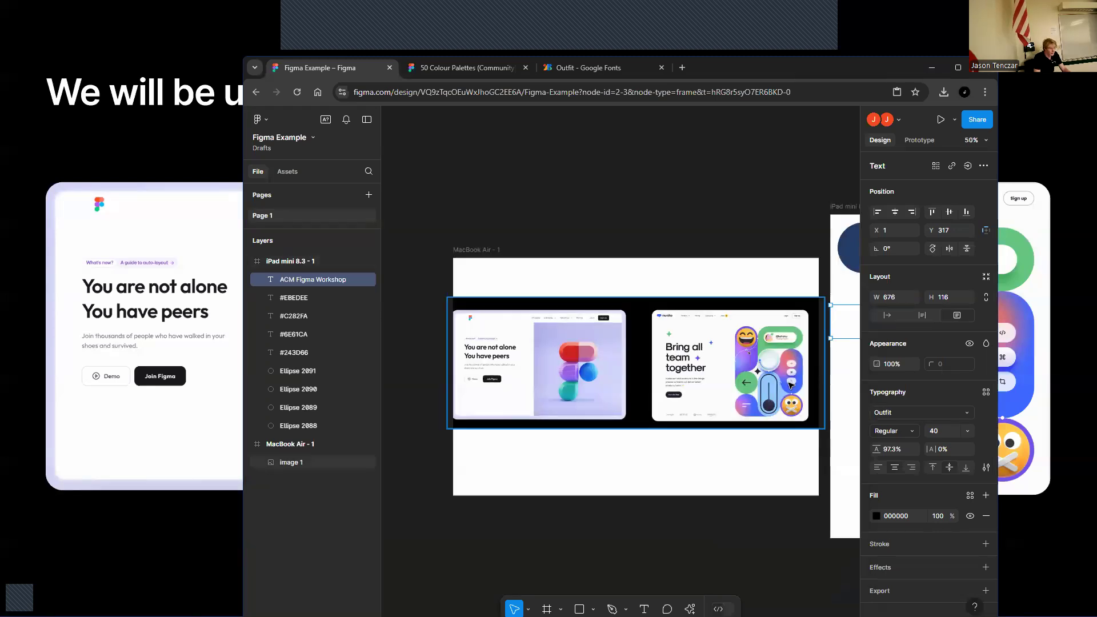
drag(705, 178, 562, 157)
click(958, 69)
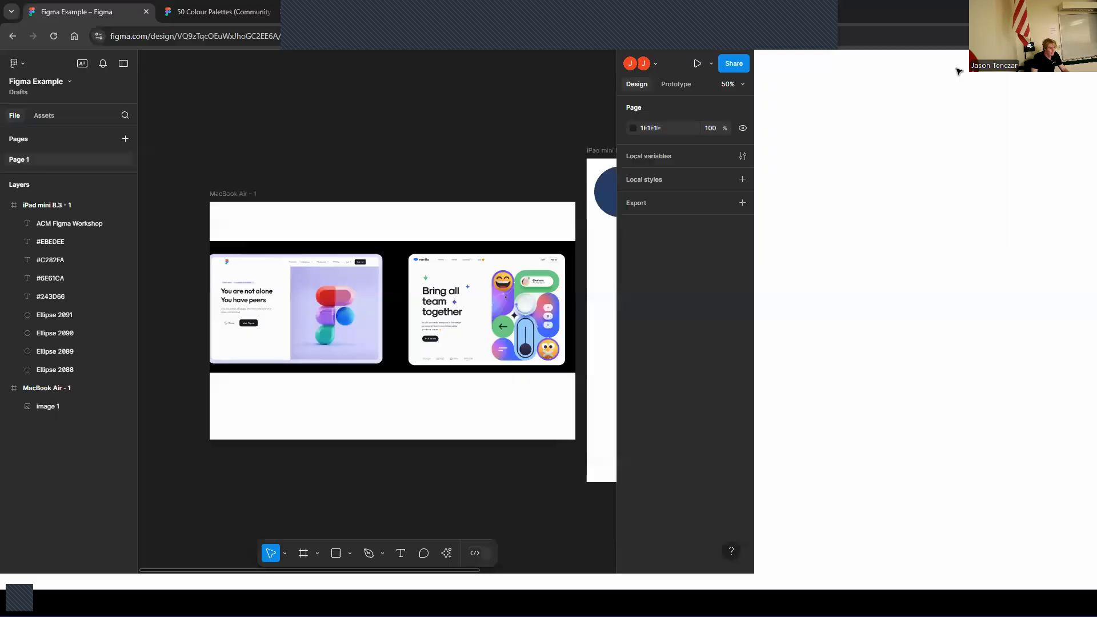
click(714, 270)
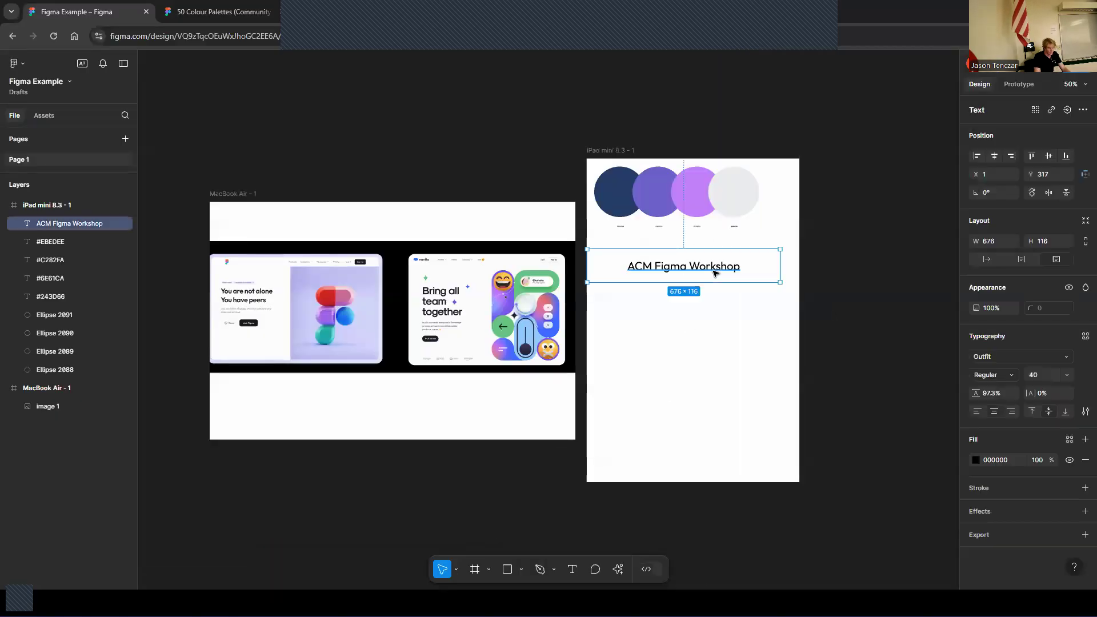
key(ctrl+equal)
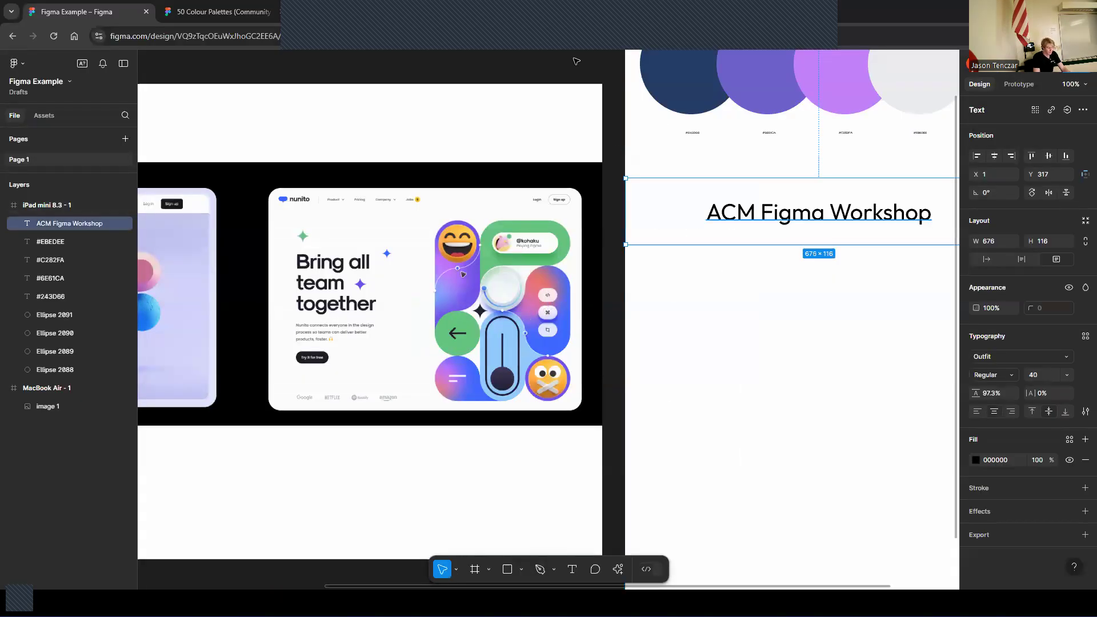
key(ctrl+minus)
click(727, 281)
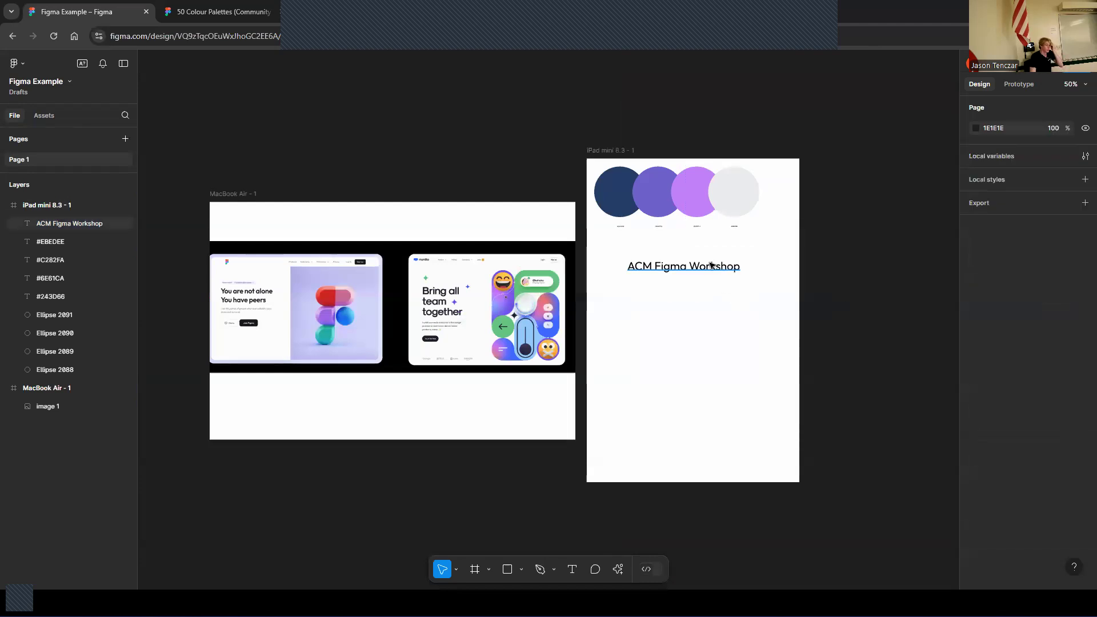
click(711, 265)
drag(711, 265, 719, 260)
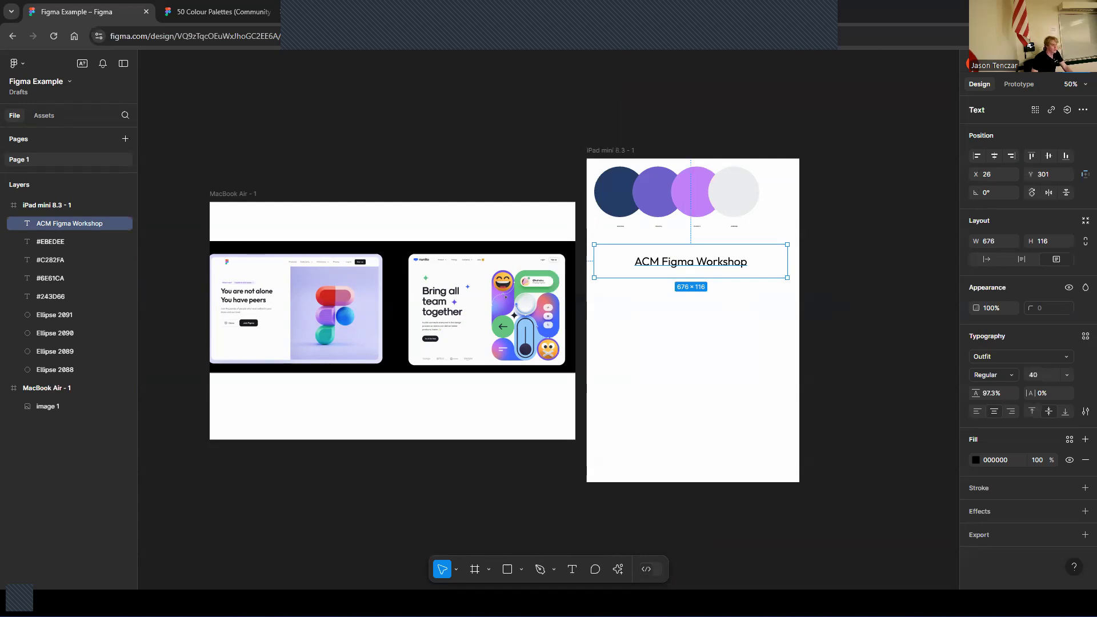
Set the title's font weight to Bold
click(1014, 377)
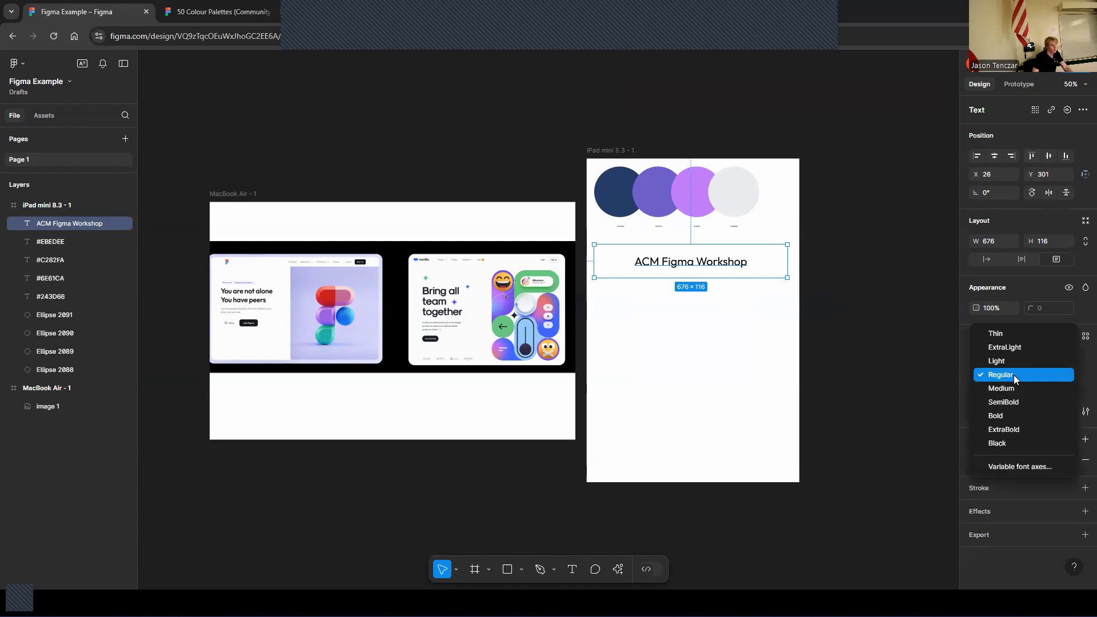
click(1012, 413)
click(823, 298)
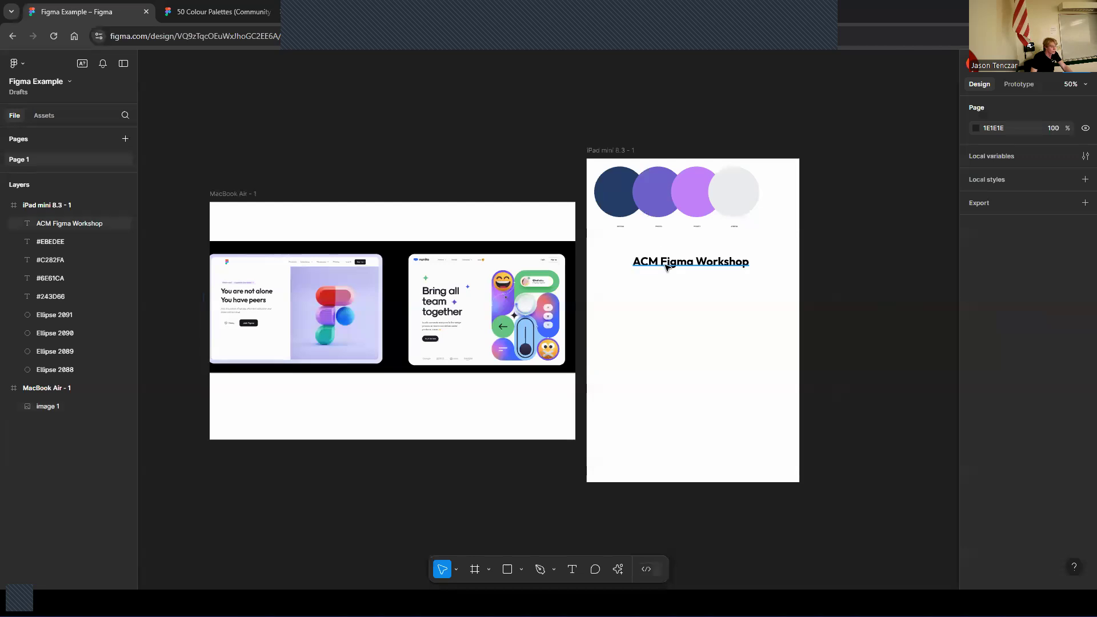
Duplicate the title just below itself and set the copy's weight to Medium
click(667, 267)
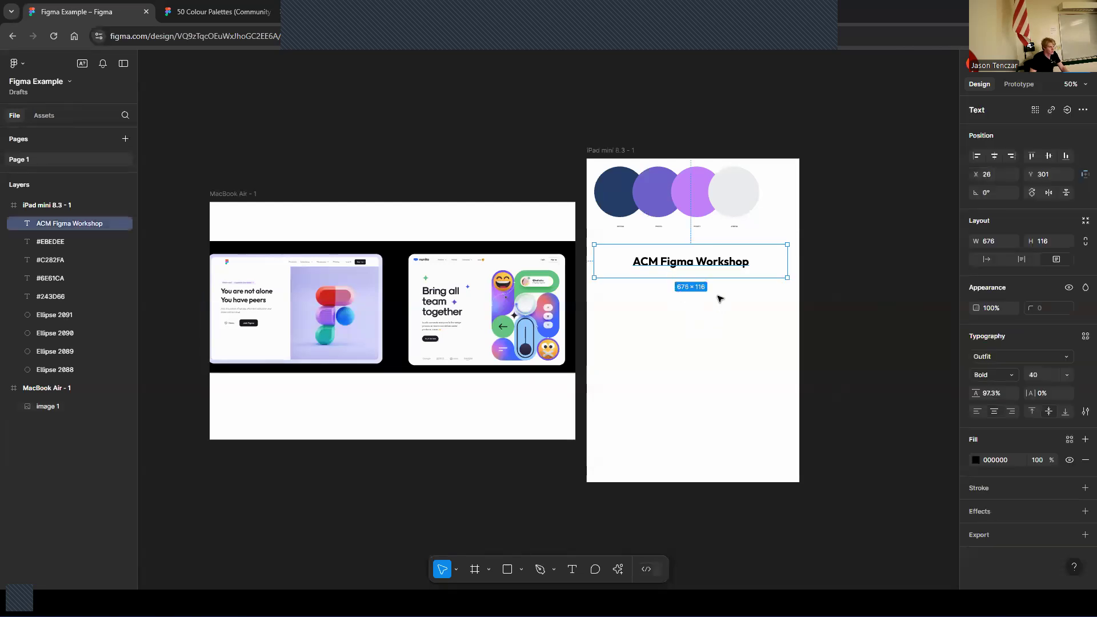
mouse_move(698, 266)
mouse_down()
mouse_move(695, 286)
mouse_move(696, 276)
mouse_up()
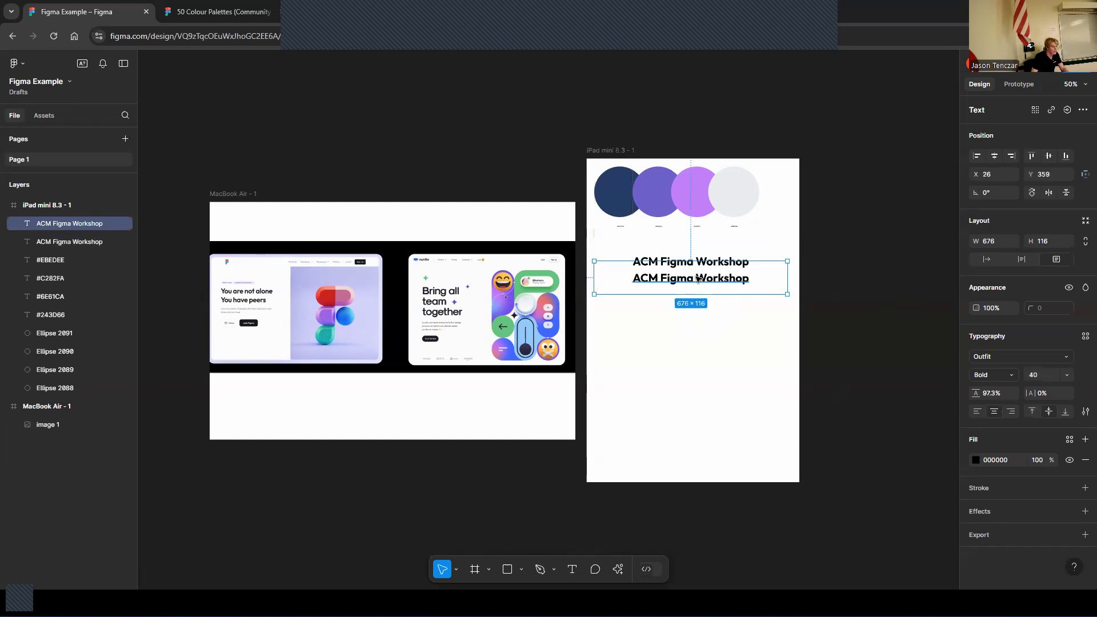
click(1011, 374)
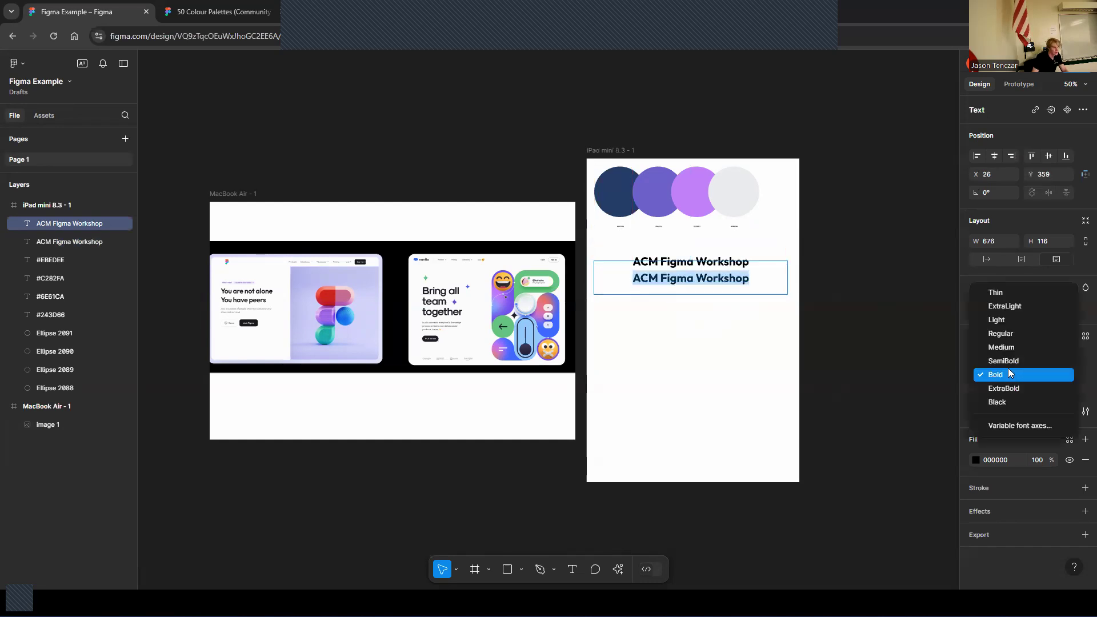
click(1008, 352)
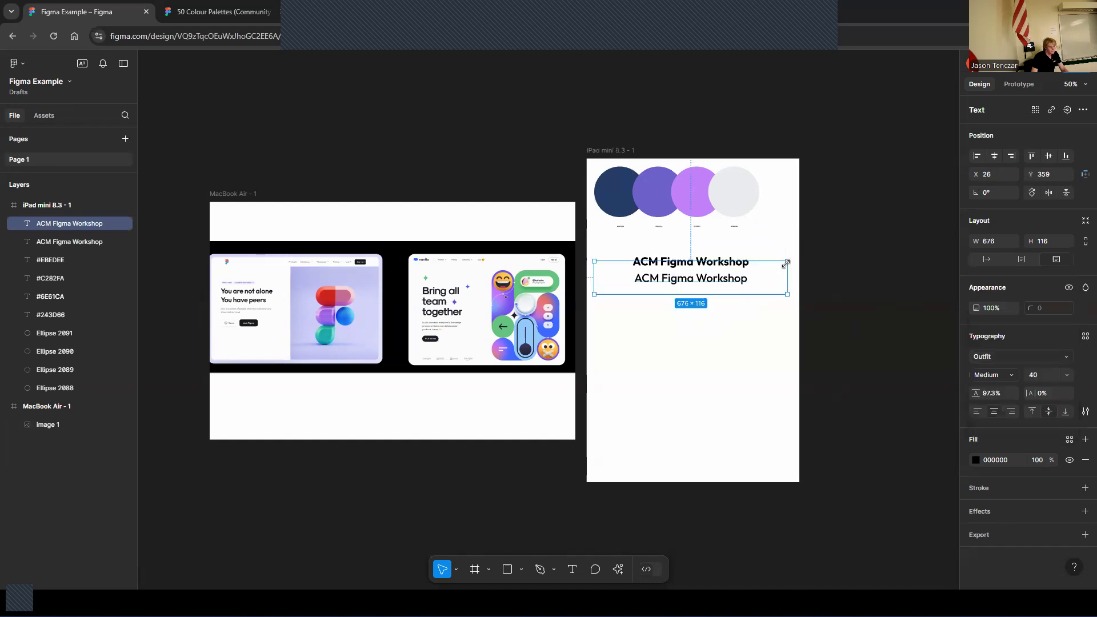
Duplicate the Medium title below it and set this third copy's weight to Regular
drag(738, 280, 736, 301)
double_click(735, 298)
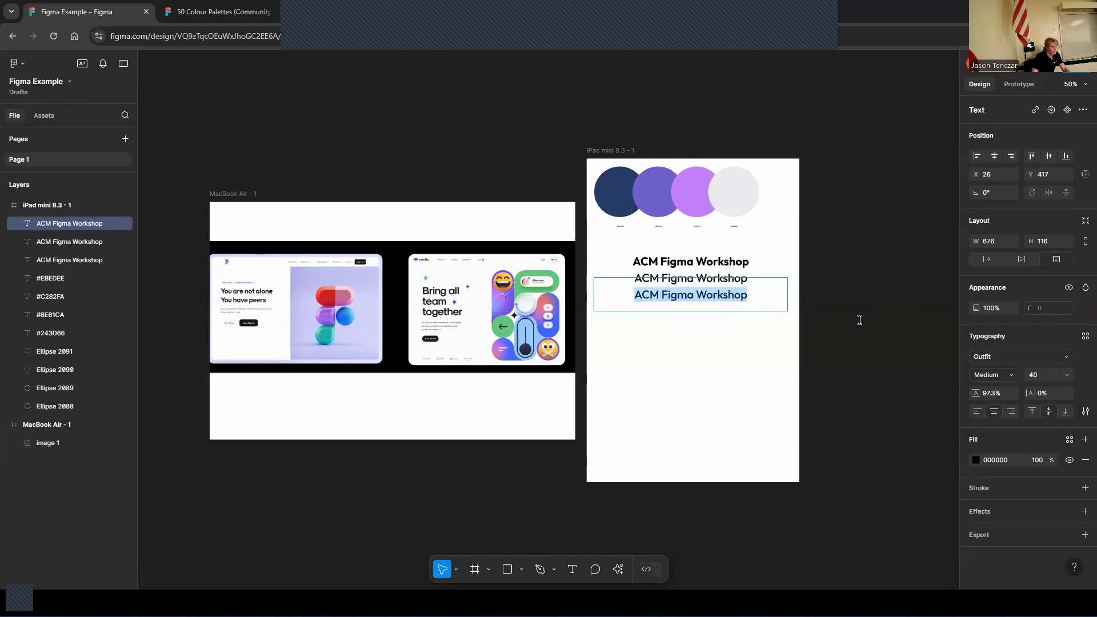
click(1004, 375)
click(1001, 361)
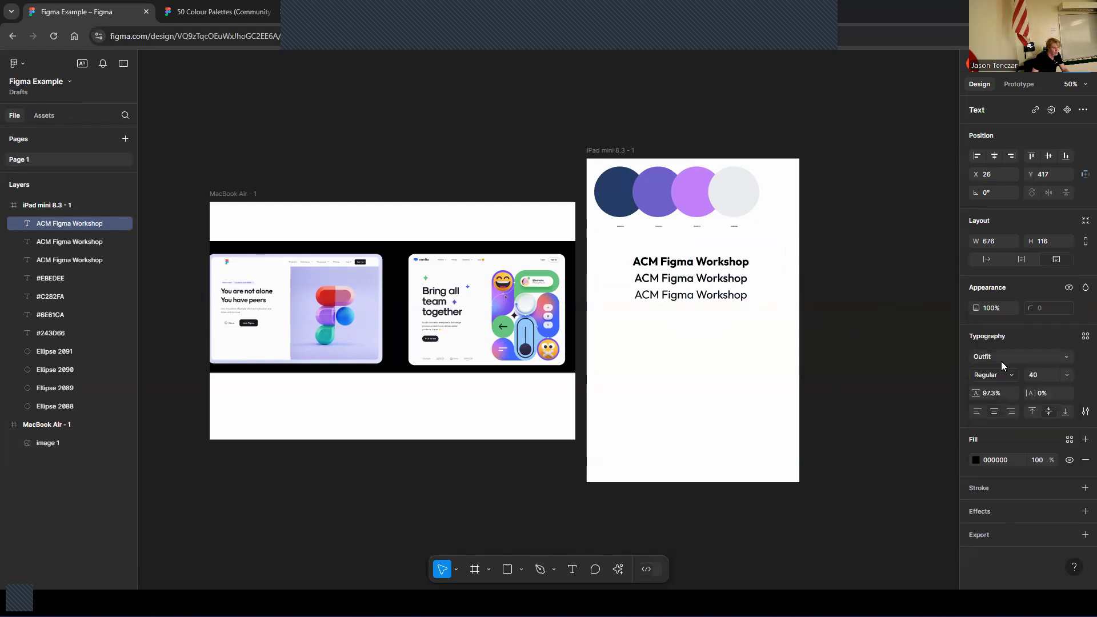
click(975, 460)
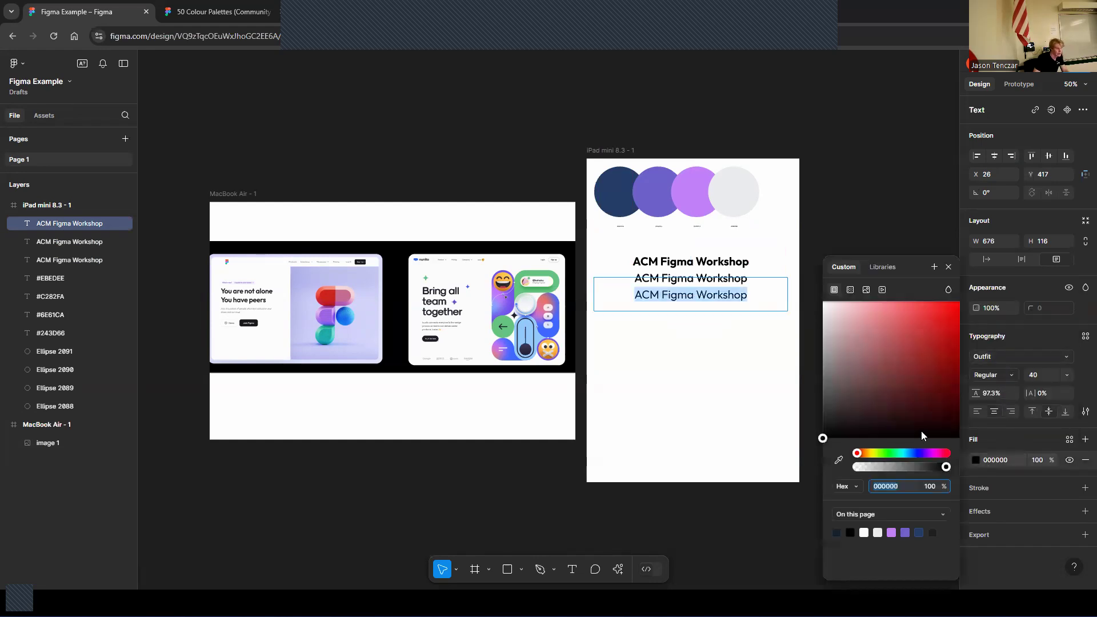
click(835, 418)
drag(819, 427, 820, 427)
click(778, 287)
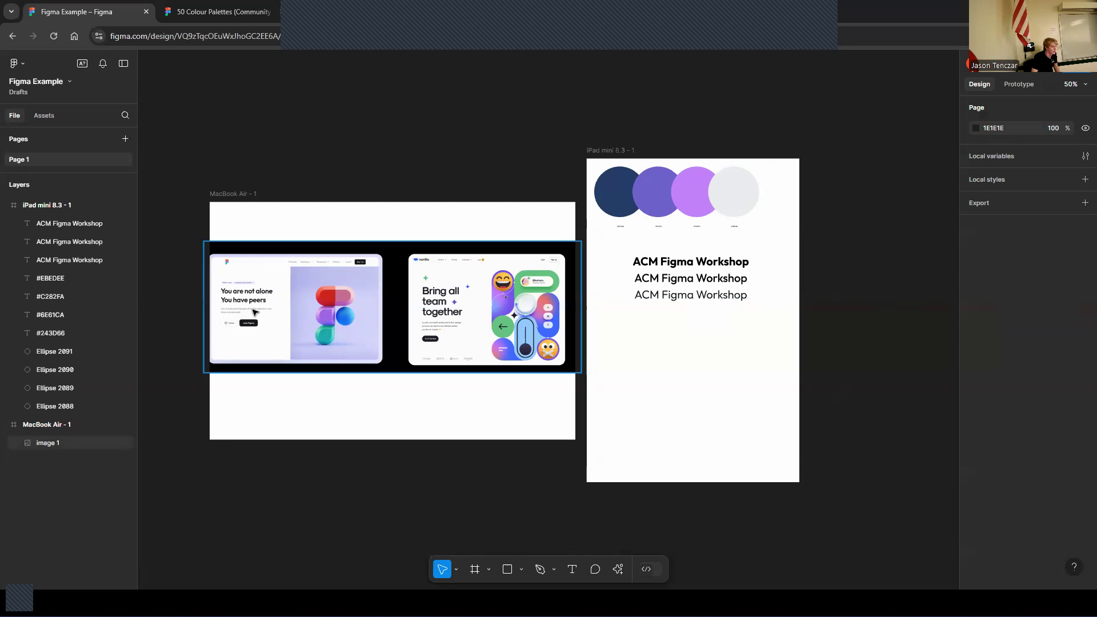
click(726, 283)
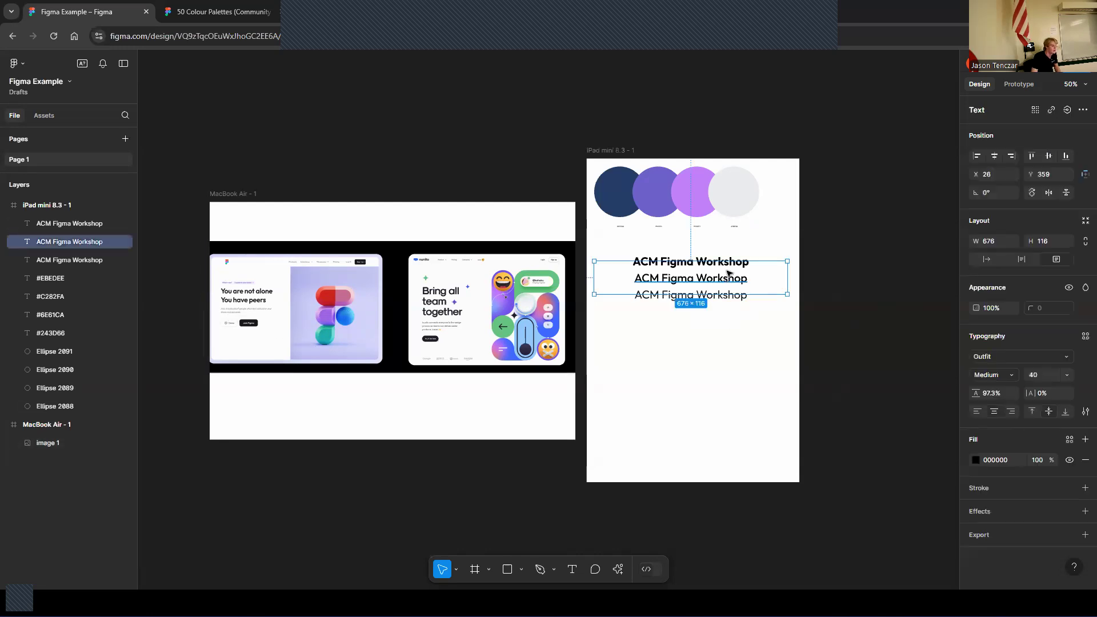
click(872, 239)
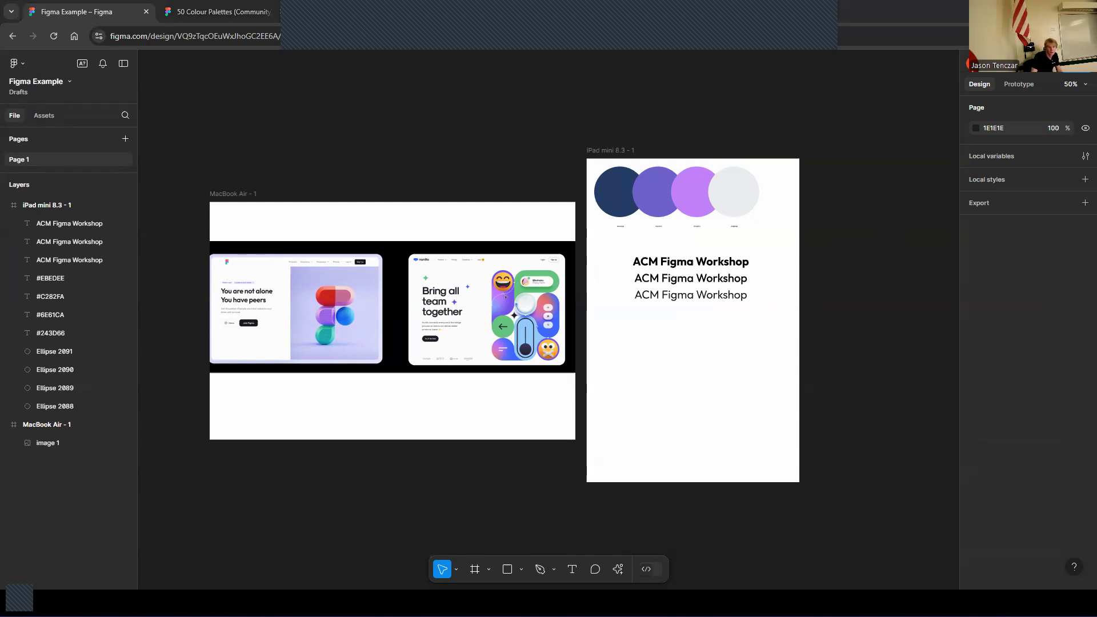
Add the ACM logo image, about 505 × 128, to the iPad frame below the titles and centre it
drag(628, 246, 729, 386)
drag(587, 327, 654, 346)
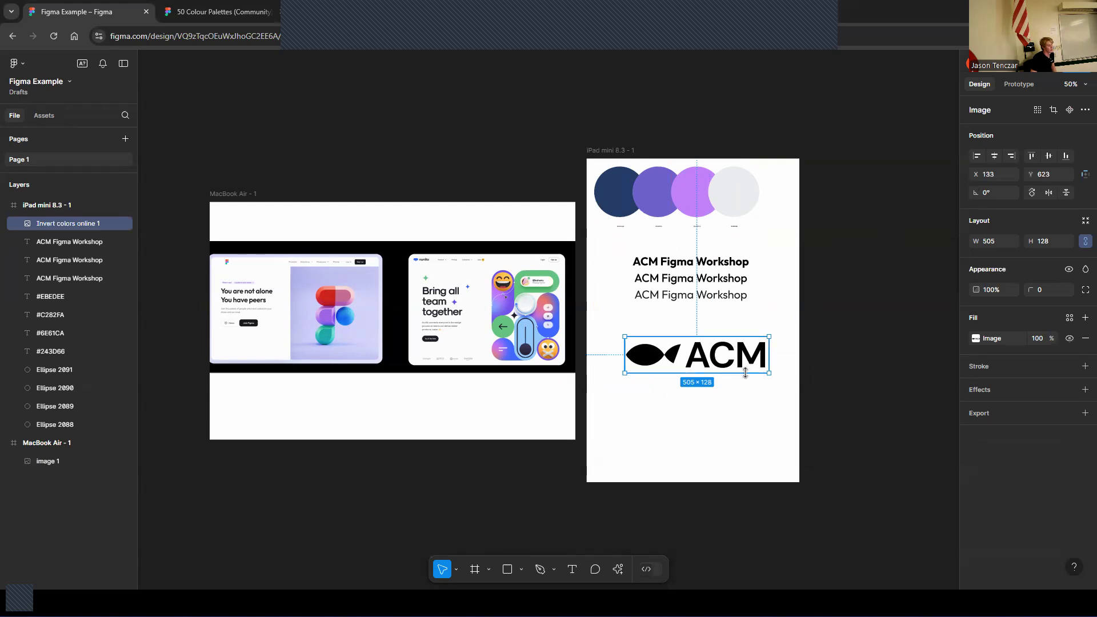
mouse_move(737, 365)
mouse_down()
mouse_move(718, 370)
mouse_move(730, 365)
mouse_up()
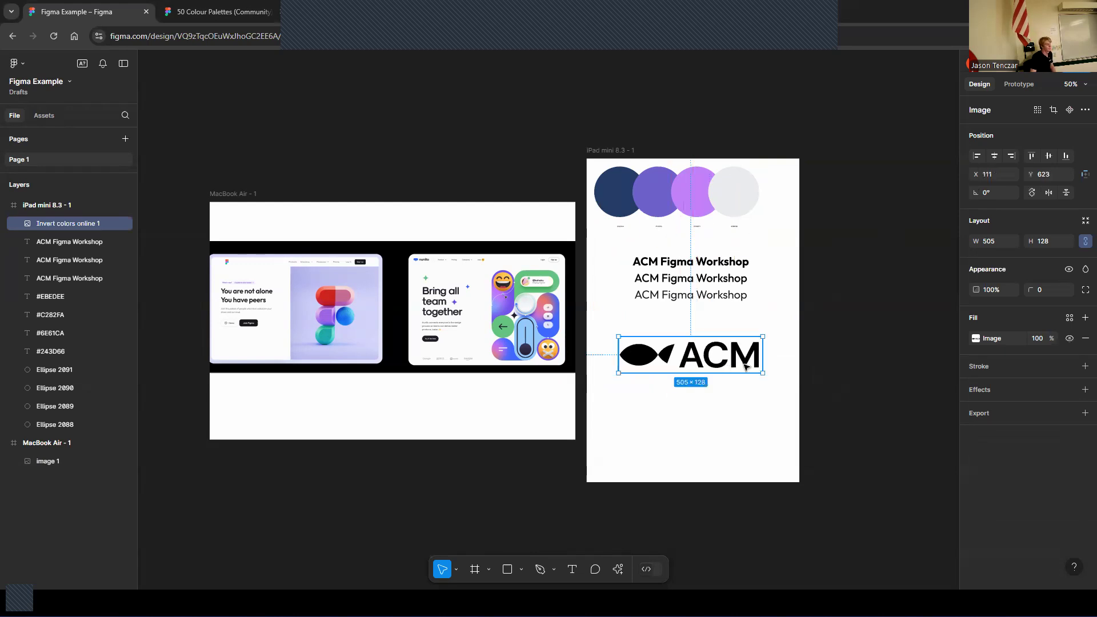
click(830, 331)
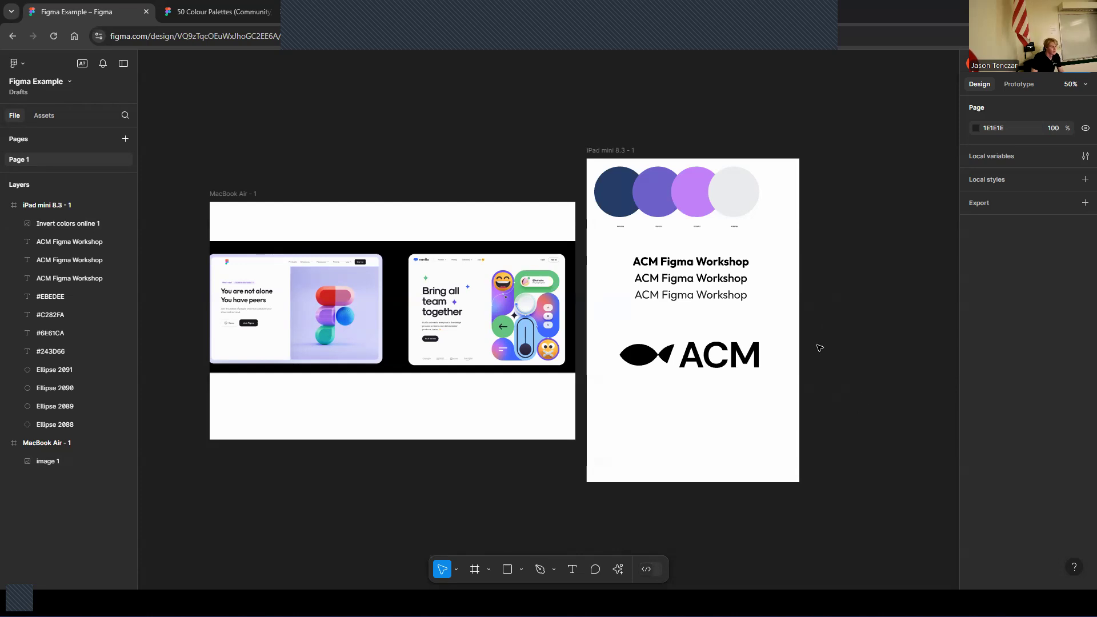
Select the palette circles and their labels and shift them to centre them in the frame
drag(590, 163, 762, 230)
drag(736, 190, 737, 192)
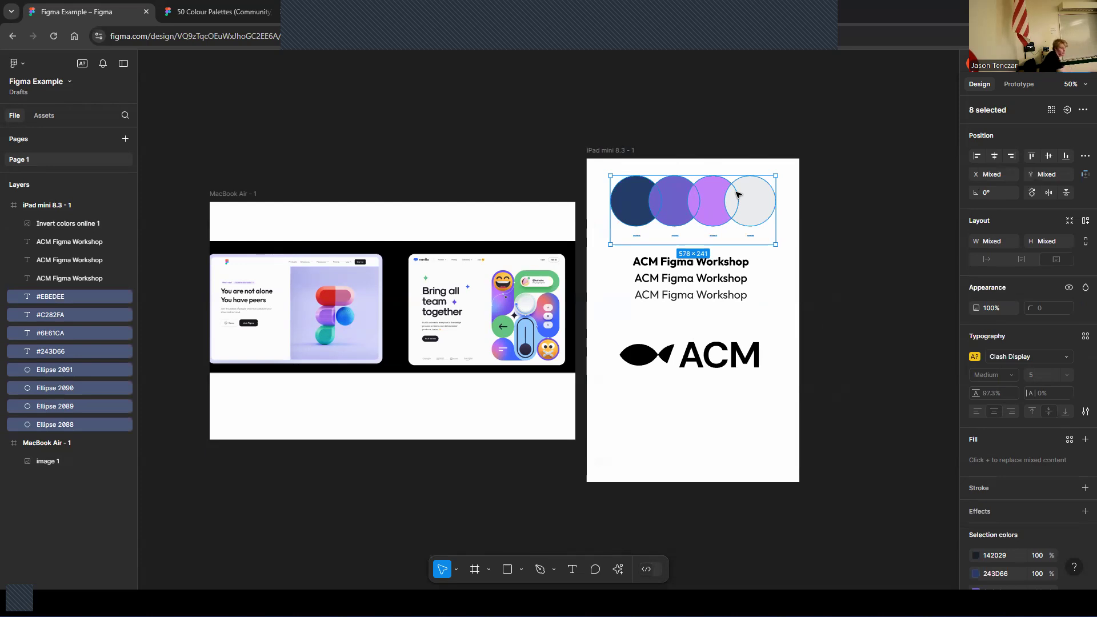
click(818, 313)
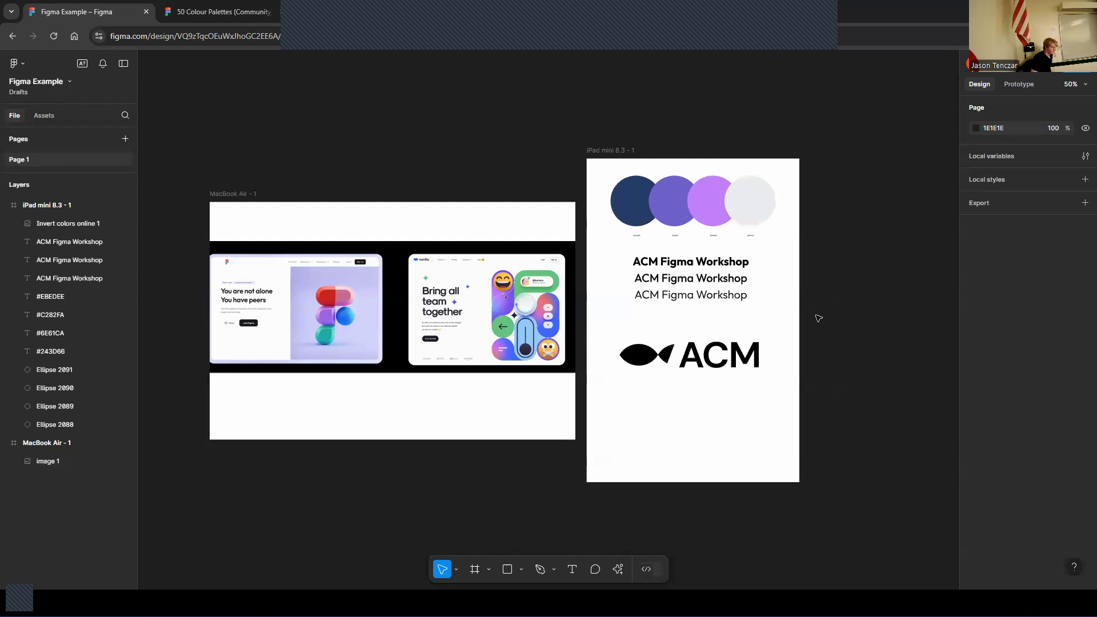
Create a MacBook Pro 16" frame and place it below the MacBook Air frame
scroll(820, 310, down, 5)
scroll(821, 310, up, 2)
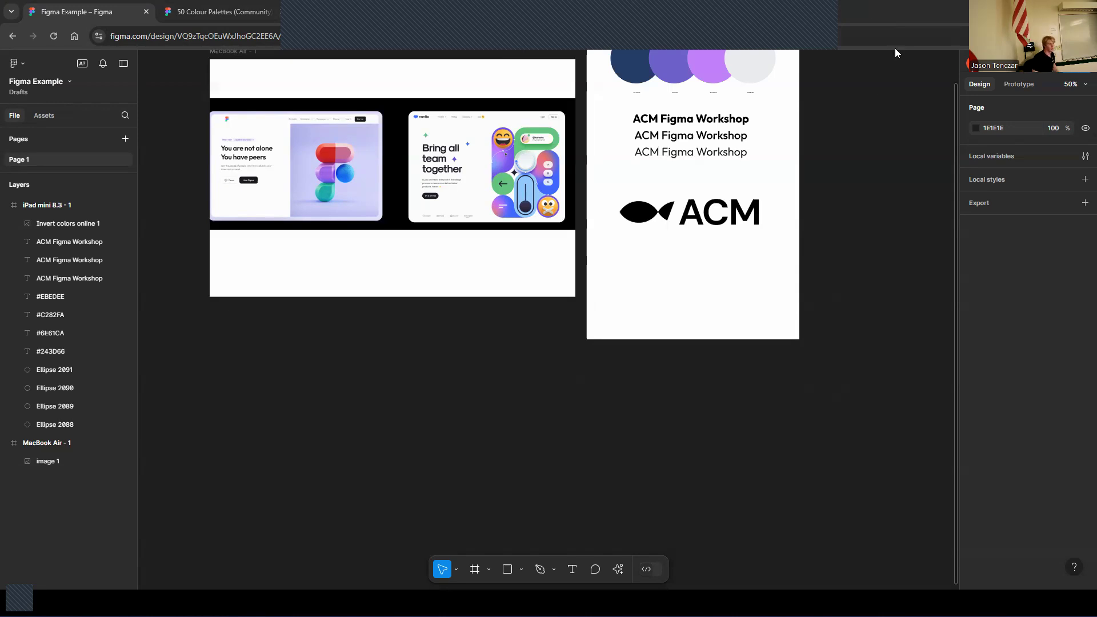
scroll(571, 460, up, 5)
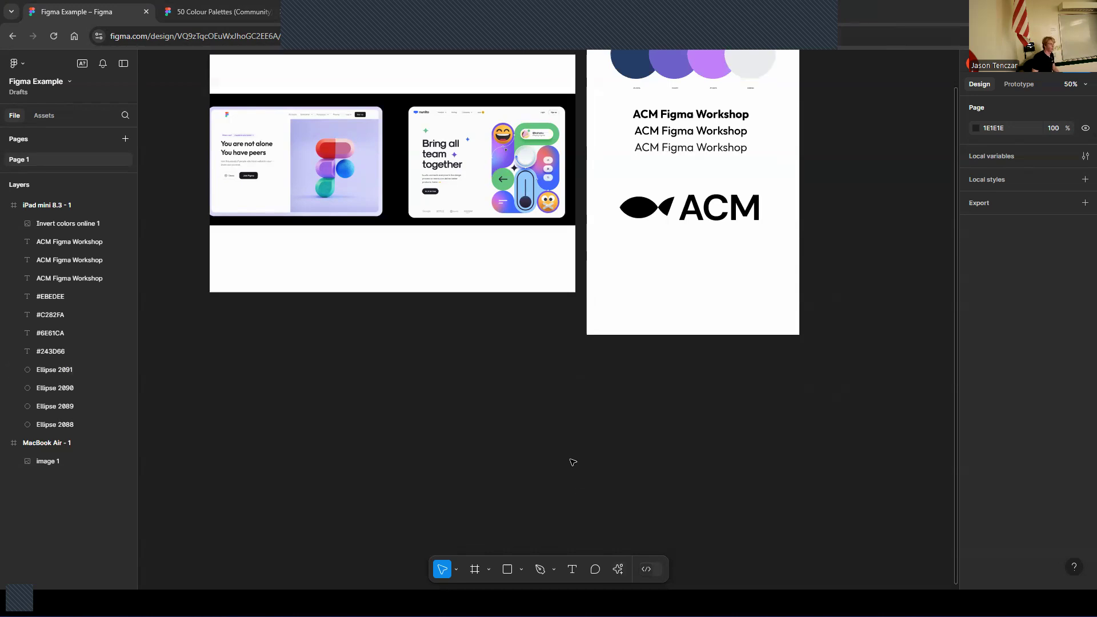
scroll(582, 425, down, 3)
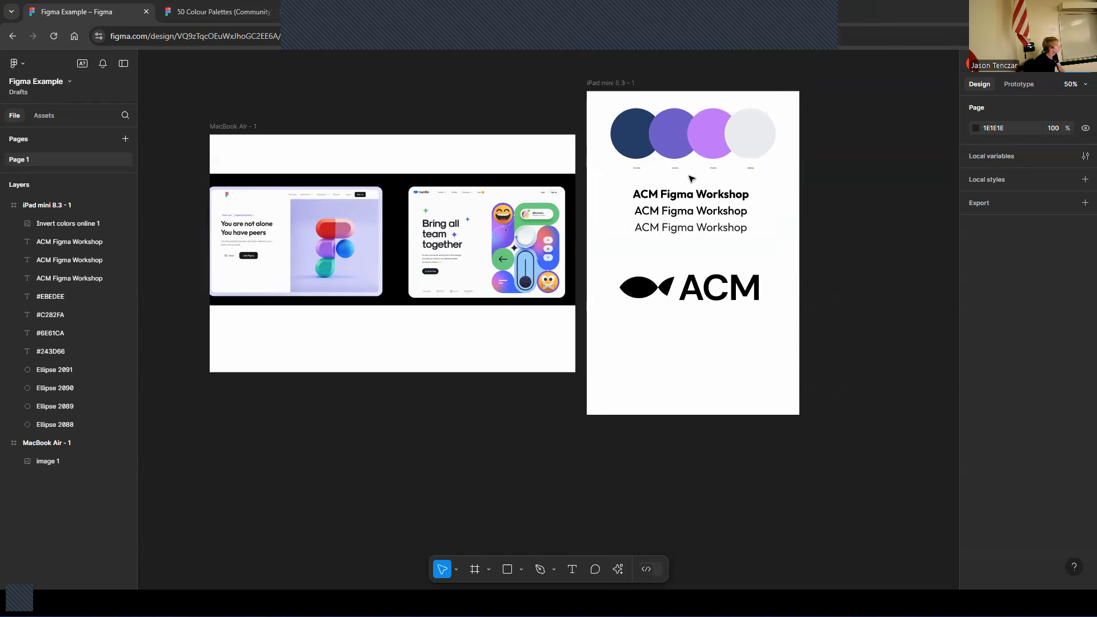
click(475, 570)
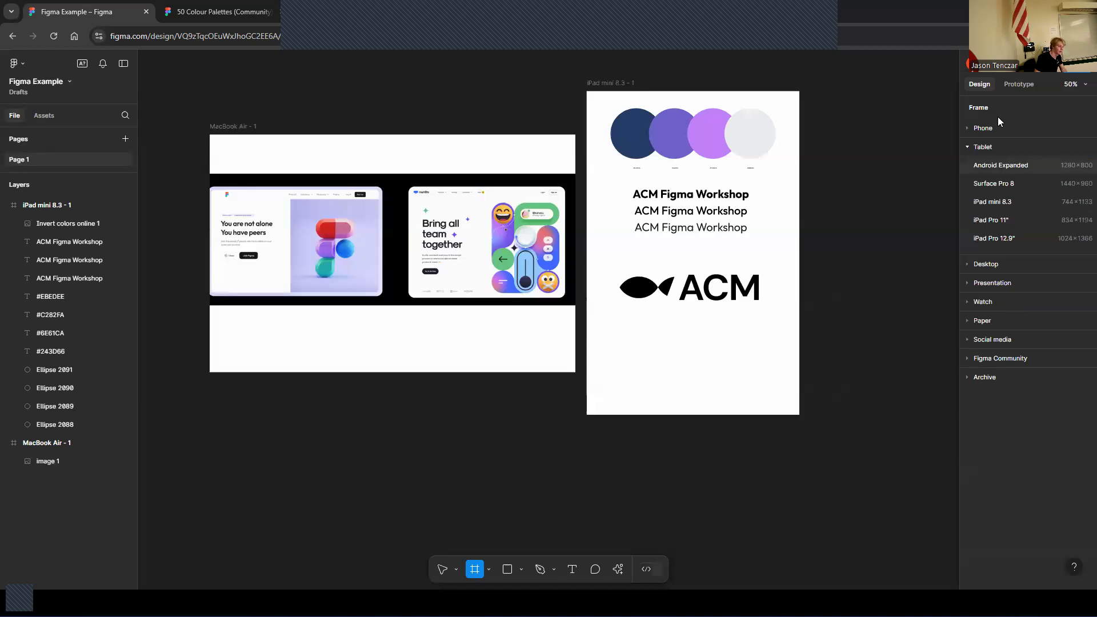
click(980, 127)
click(980, 128)
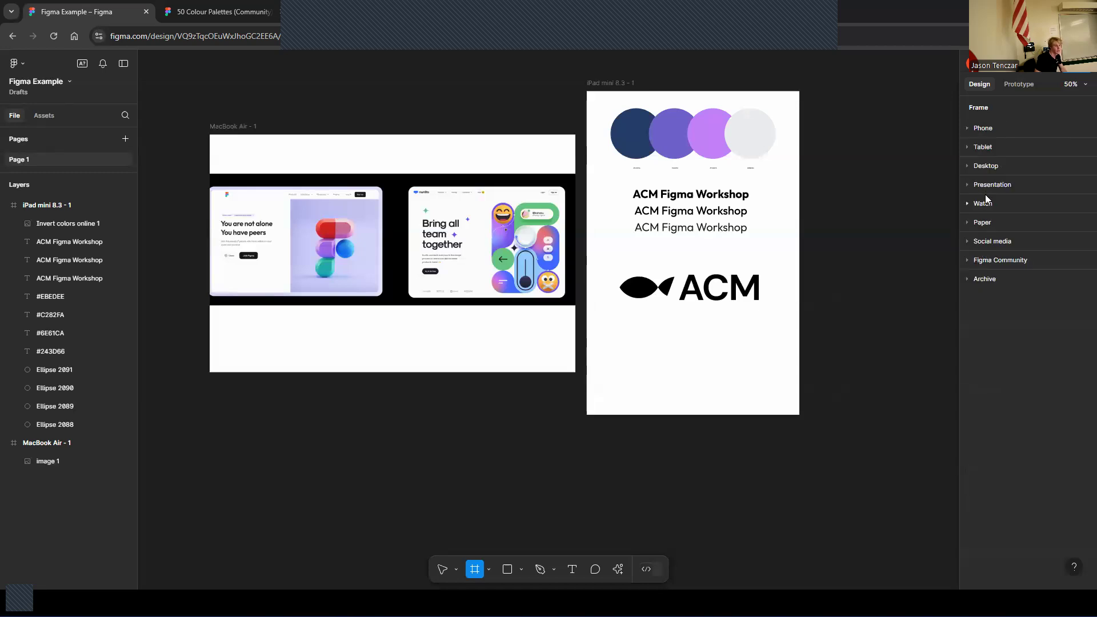
click(989, 168)
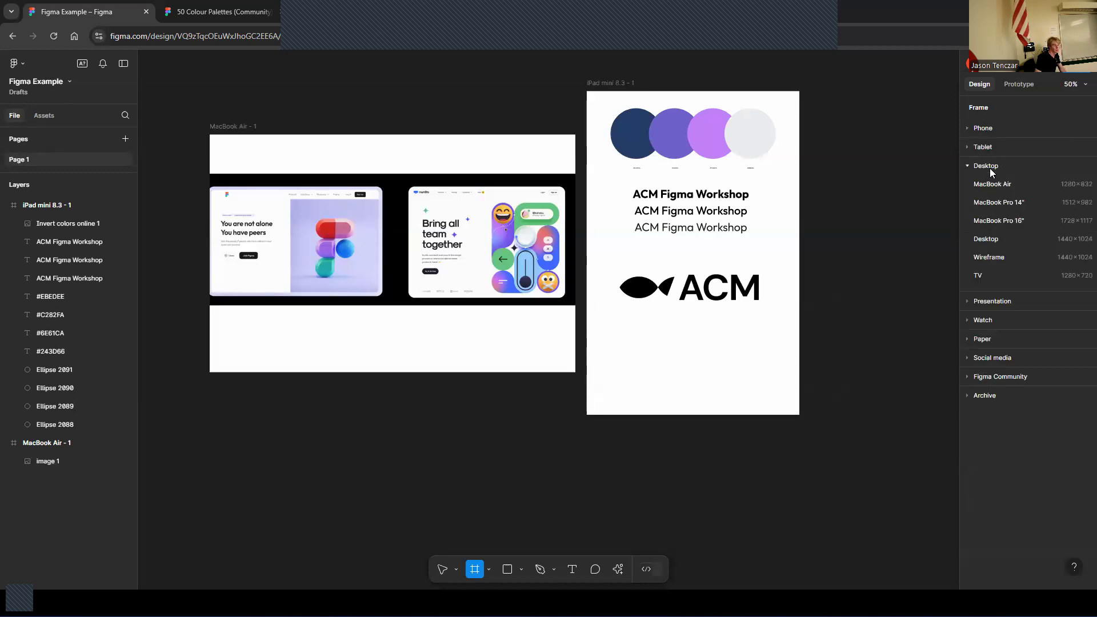
click(1003, 223)
drag(825, 275, 426, 476)
click(775, 438)
scroll(646, 437, up, 2)
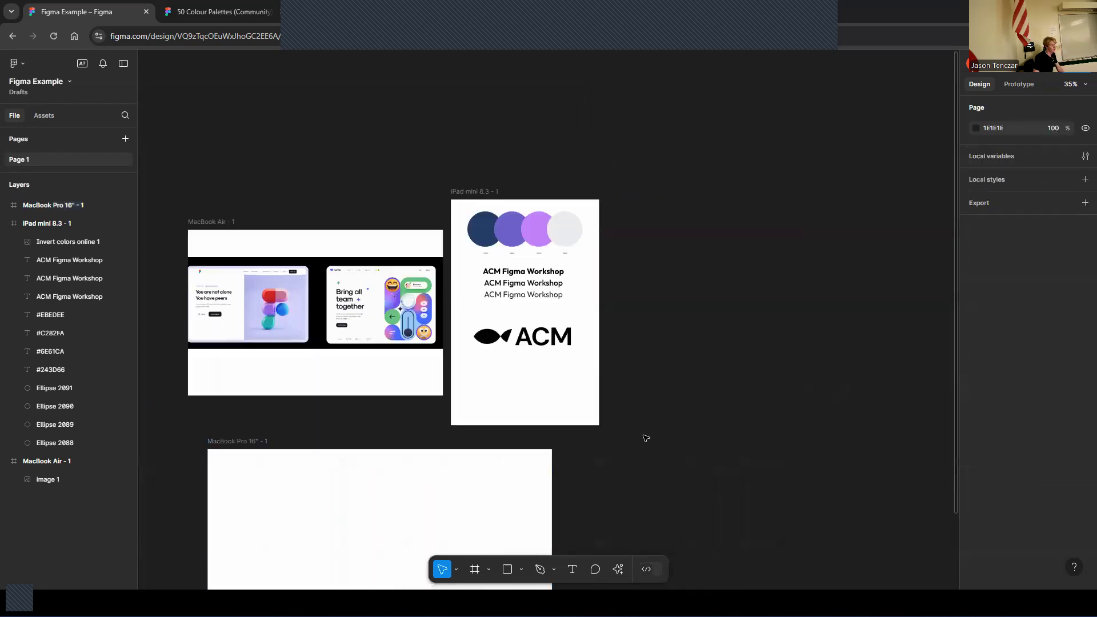
scroll(648, 426, down, 4)
scroll(382, 359, down, 3)
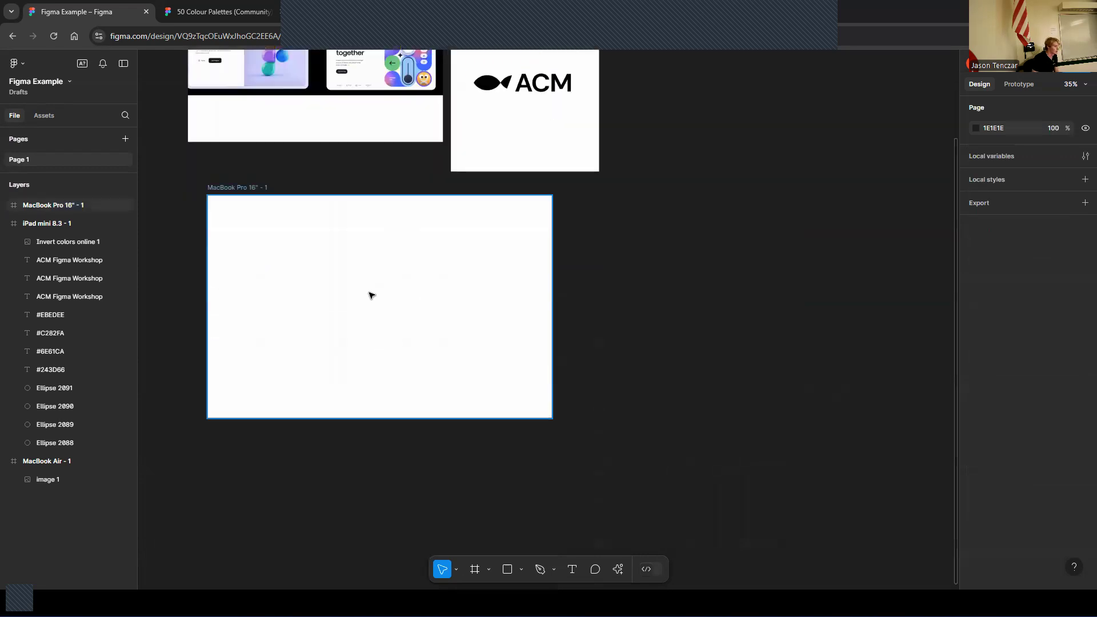
Copy the Bold "ACM Figma Workshop" title and paste it into the MacBook Pro 16" frame
scroll(471, 204, up, 2)
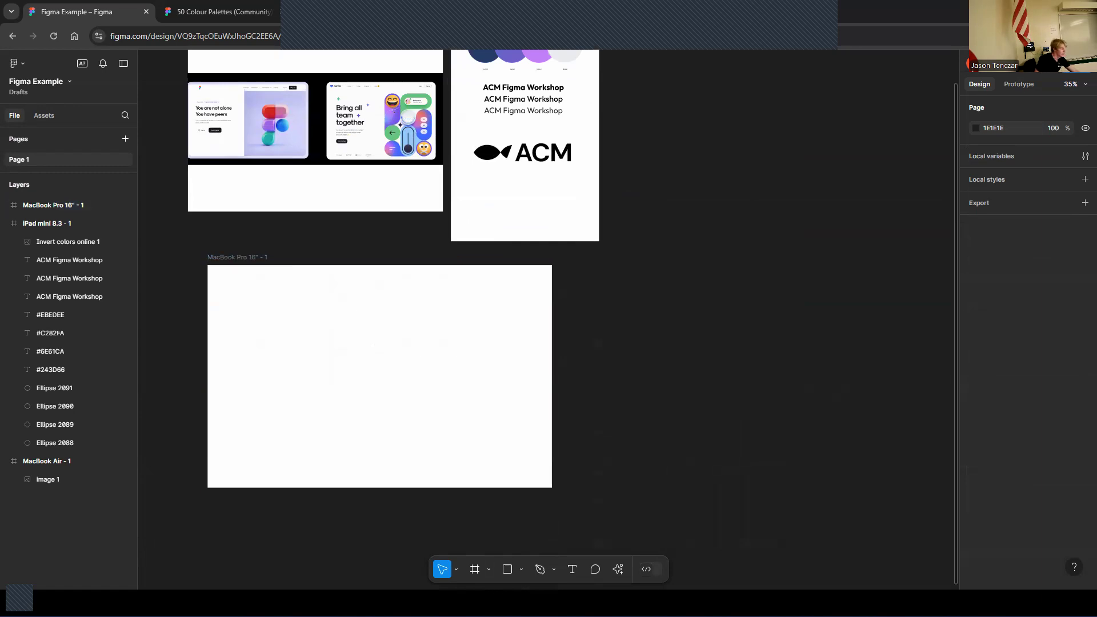
click(536, 87)
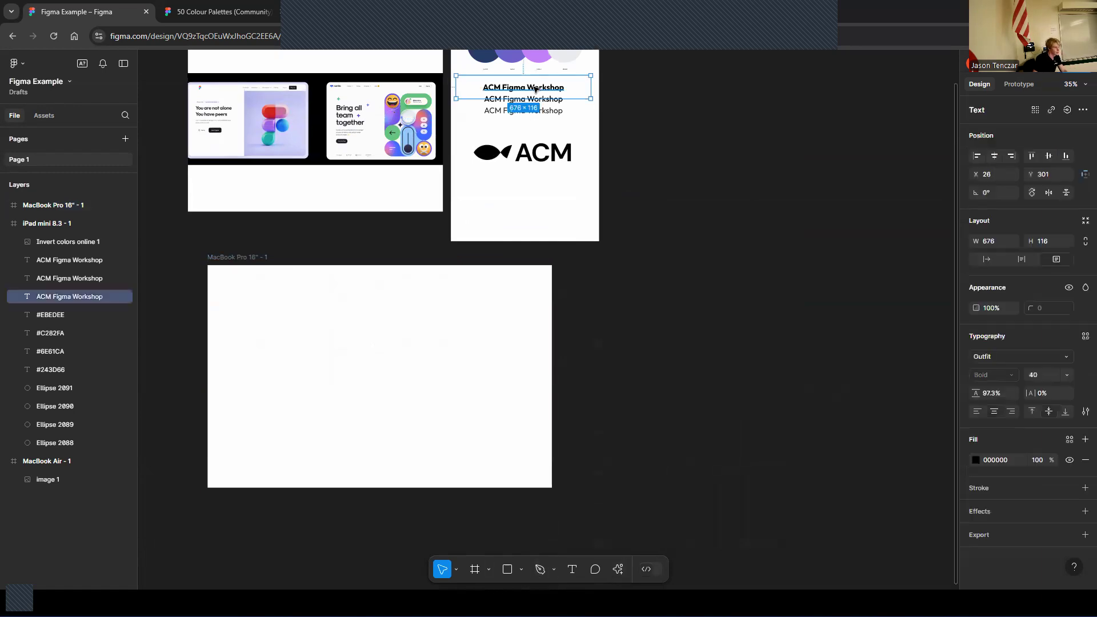
click(368, 337)
key(ctrl+v)
mouse_move(281, 338)
mouse_down()
mouse_move(289, 353)
mouse_move(283, 333)
mouse_up()
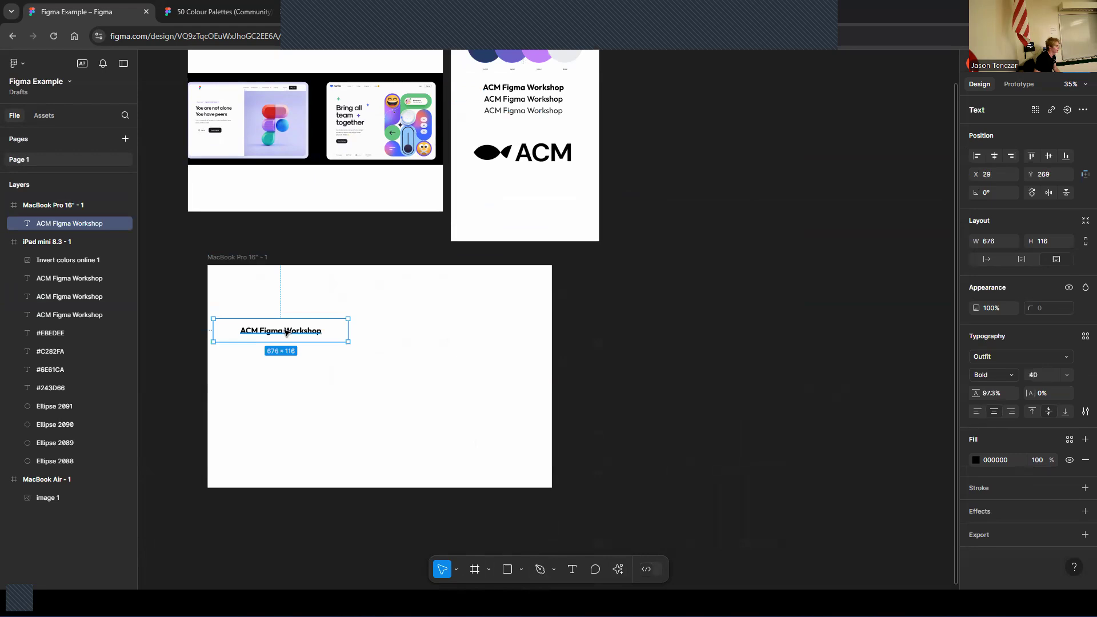
Change the pasted title's text to "University of Florida ACM Figma Workshop", fixing the misspelling of University
double_click(286, 332)
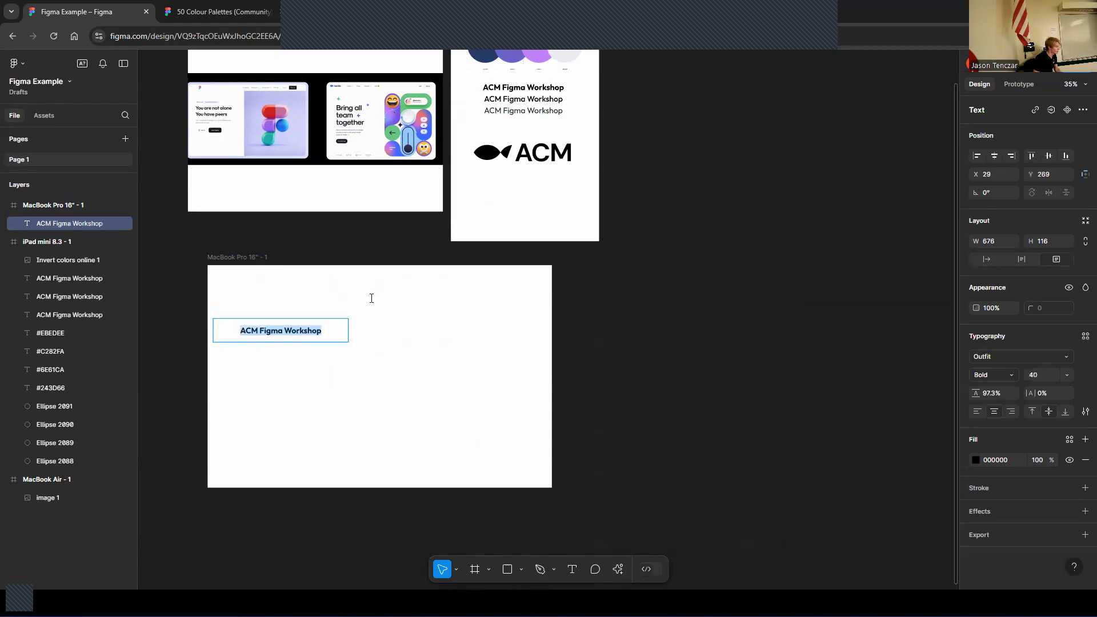
text(Univeristy)
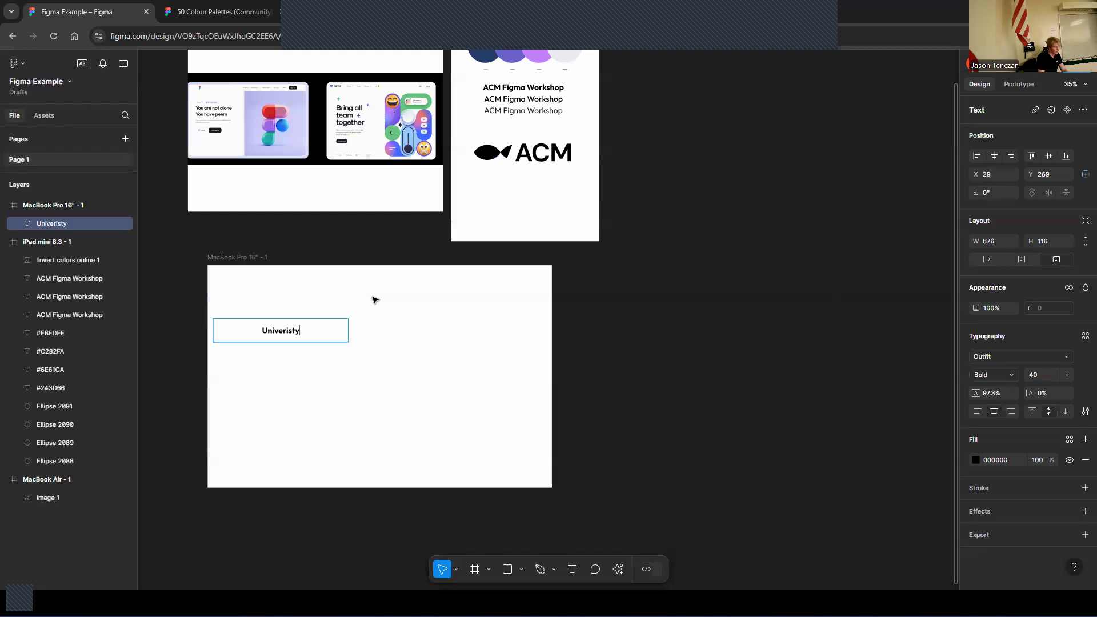
key(BackSpace)
key(BackSpace)
text(ity of Lori)
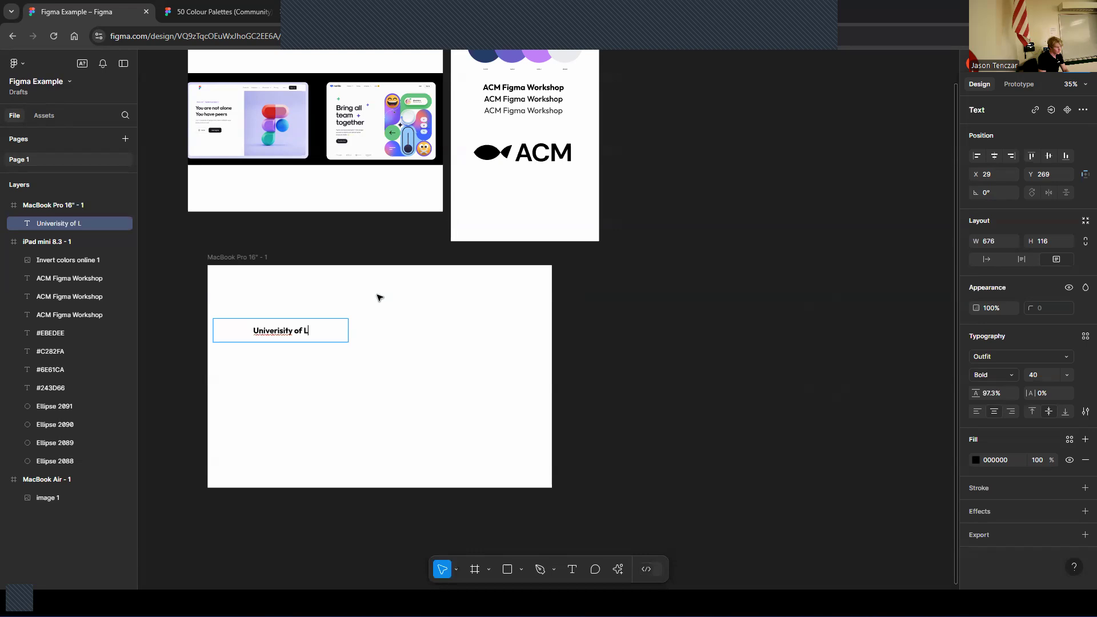
key(BackSpace)
key(BackSpace)
key(BackSpace)
key(BackSpace)
text(Flori)
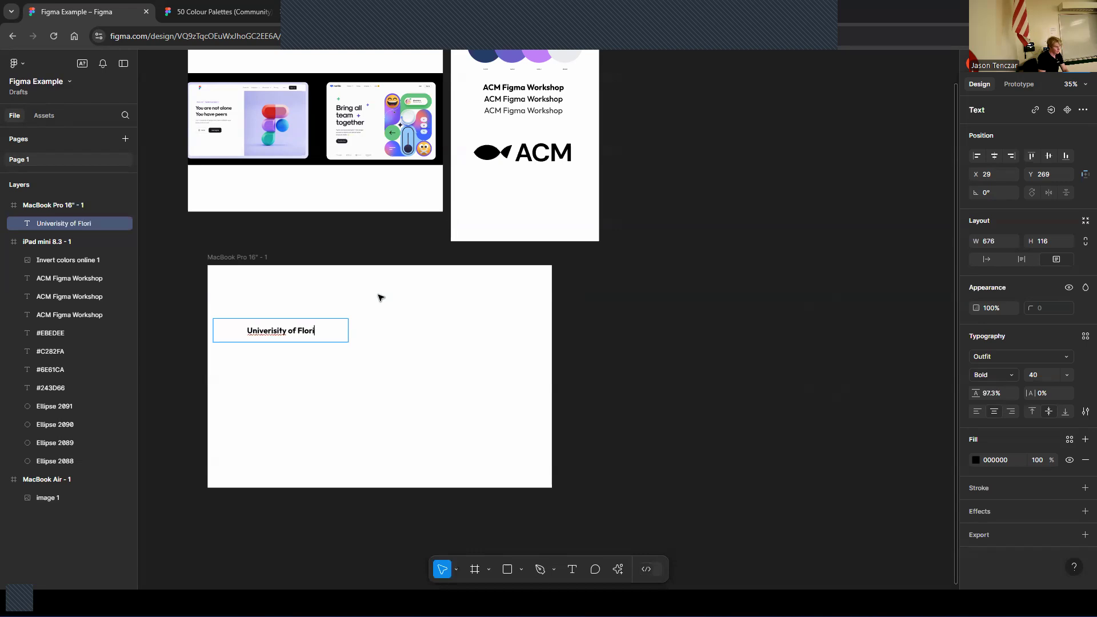
text(da ACM)
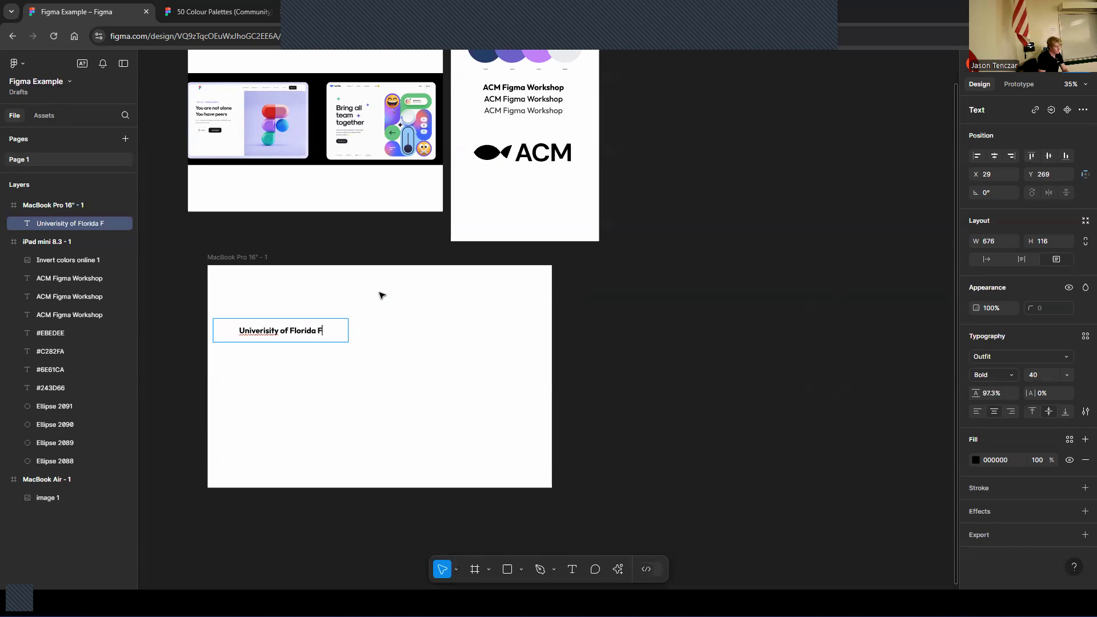
text( Figma)
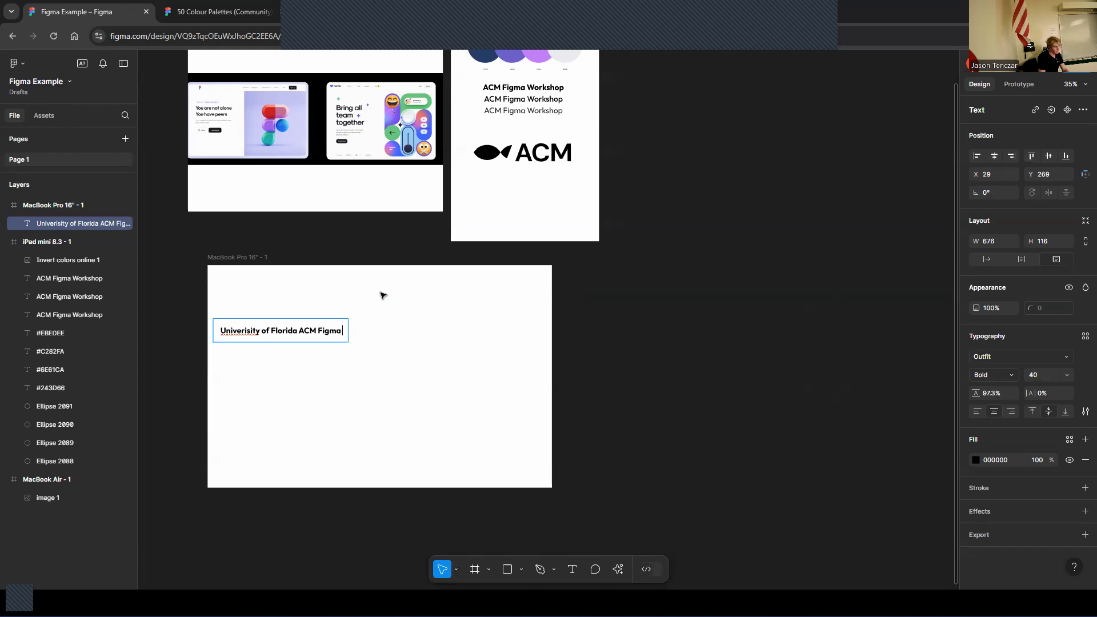
text( Workso)
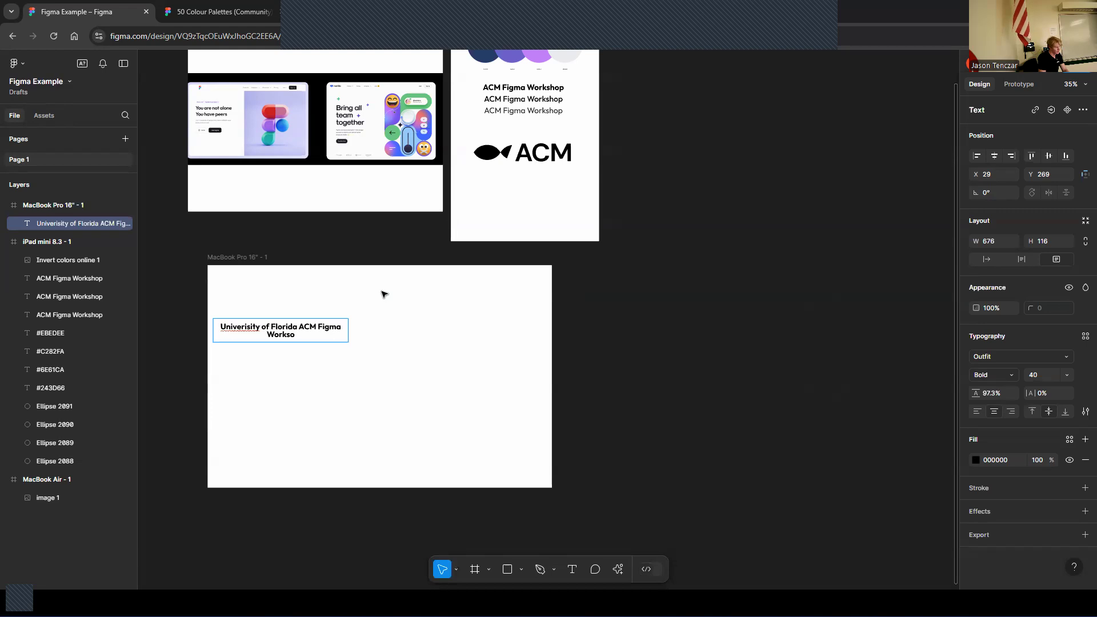
key(BackSpace)
text(hop)
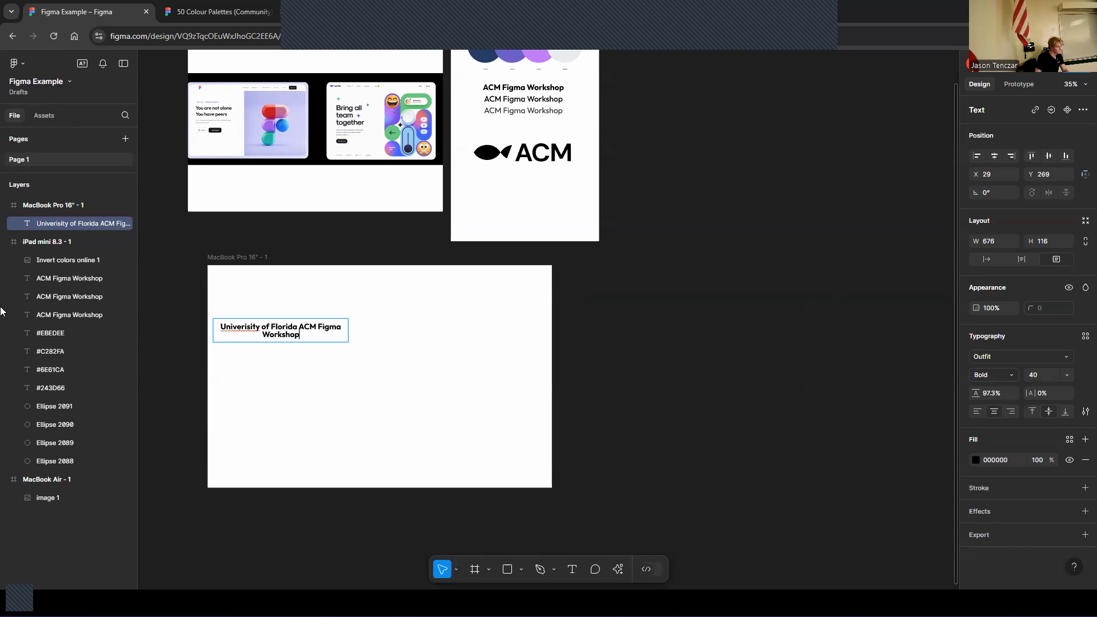
right_click(244, 329)
click(285, 338)
Set the whole title's font size to 64
drag(246, 321, 216, 320)
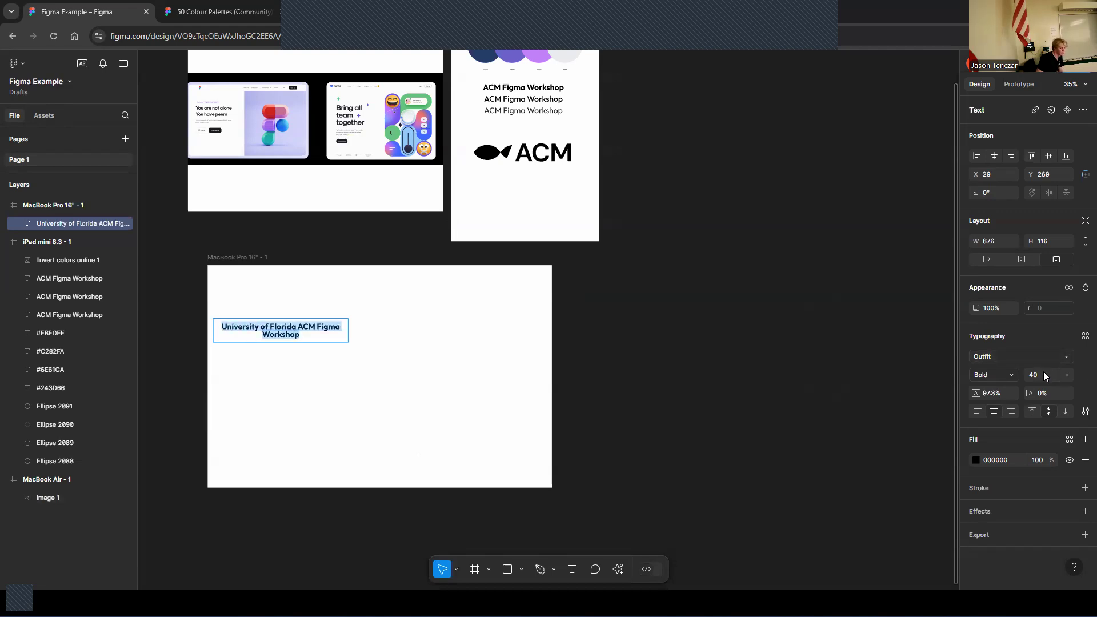
click(1019, 370)
text(64)
key(Return)
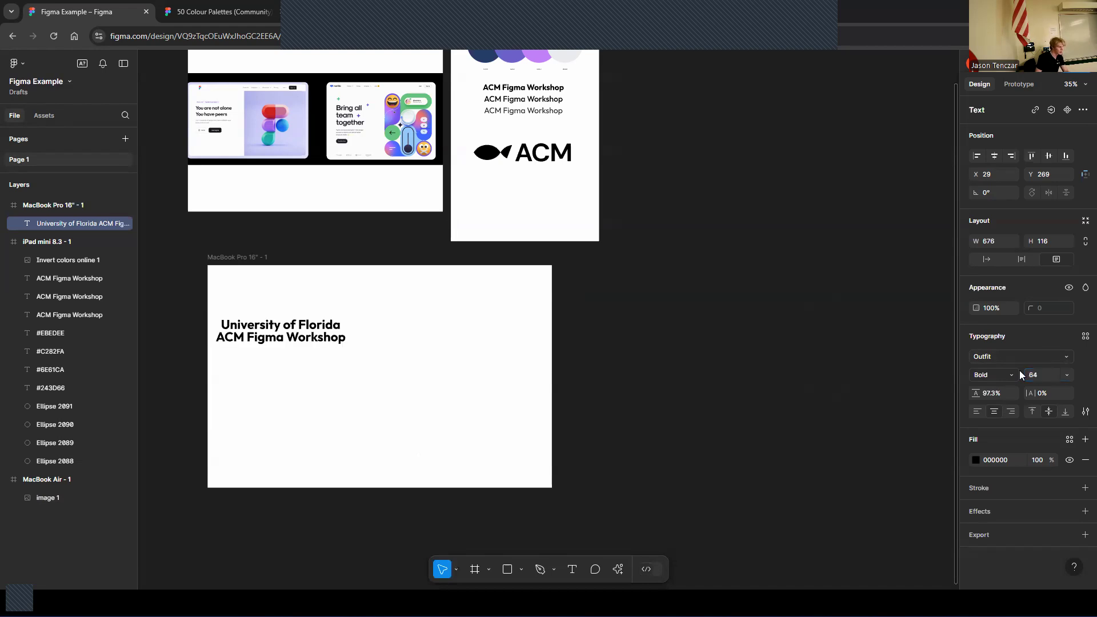
Left-align the title text and position it near the left side of the MacBook Pro frame
click(644, 381)
drag(312, 329, 318, 342)
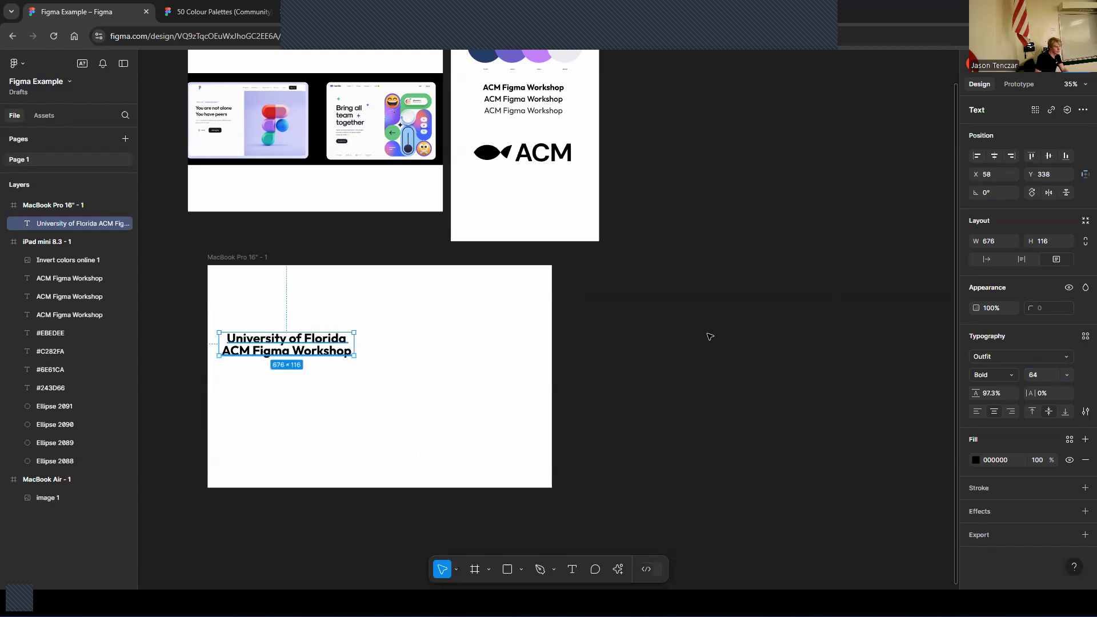
click(976, 413)
click(747, 371)
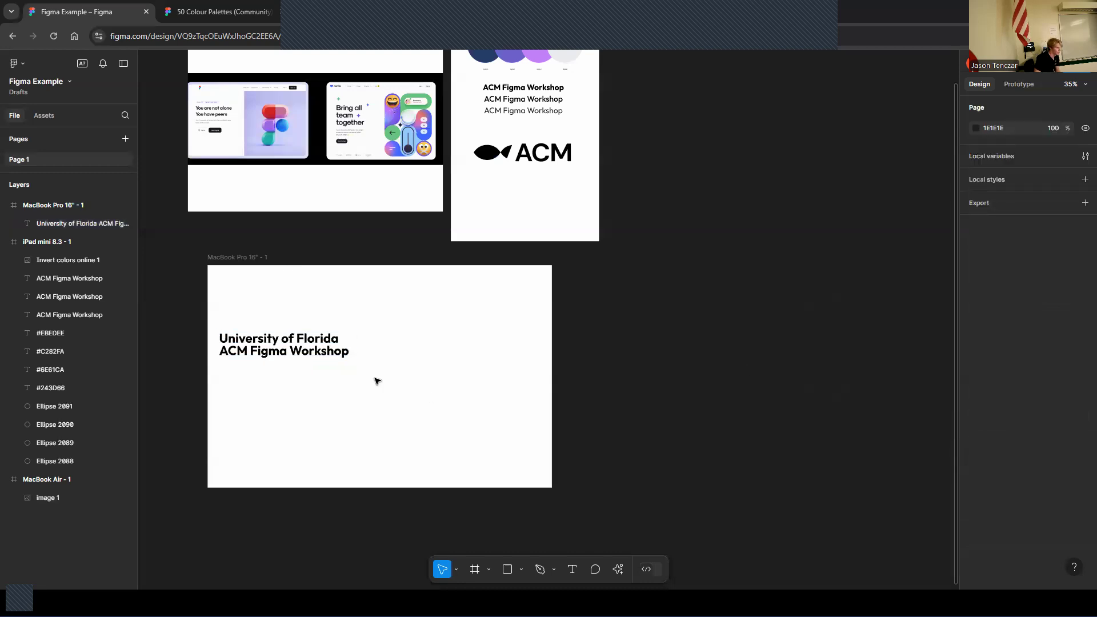
drag(291, 350, 299, 350)
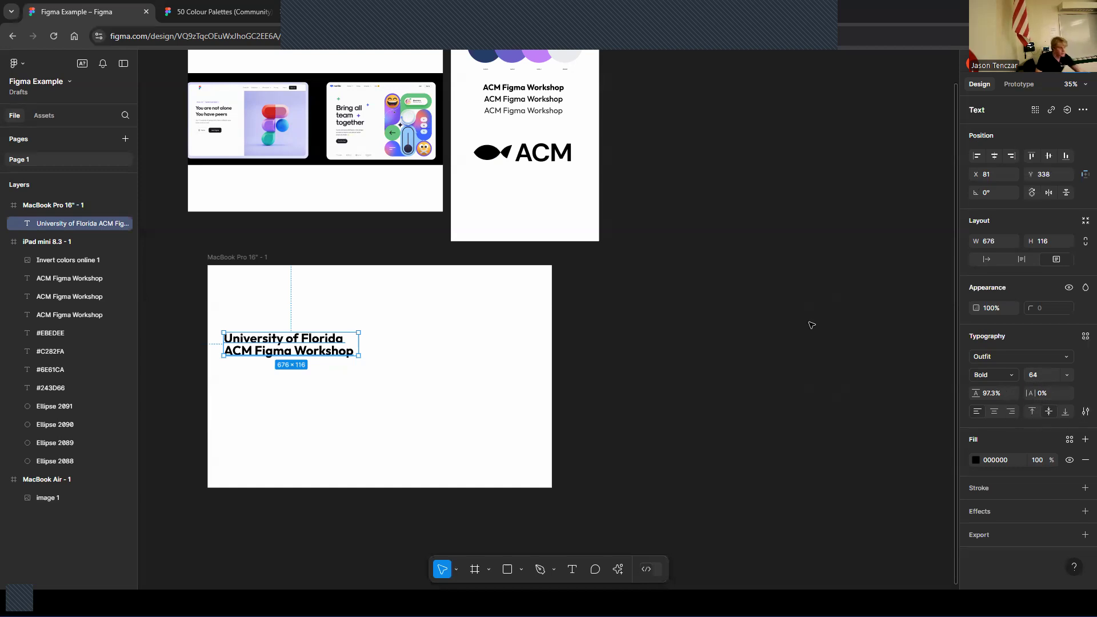
click(400, 381)
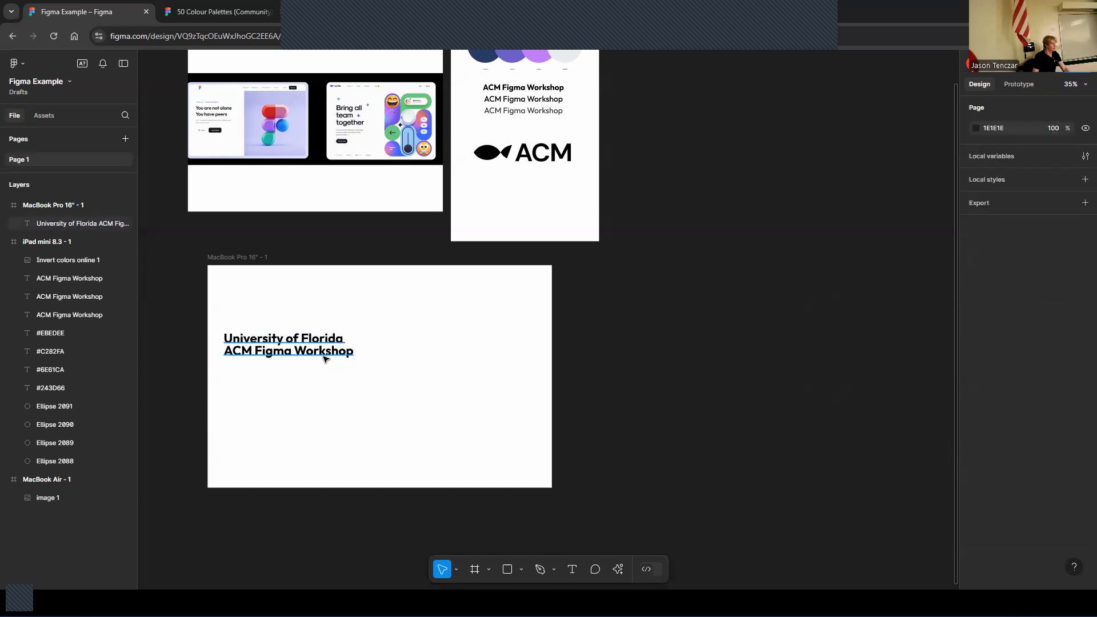
Duplicate the Regular title from the iPad frame into the MacBook Pro frame below the heading and clear its text
scroll(333, 203, up, 2)
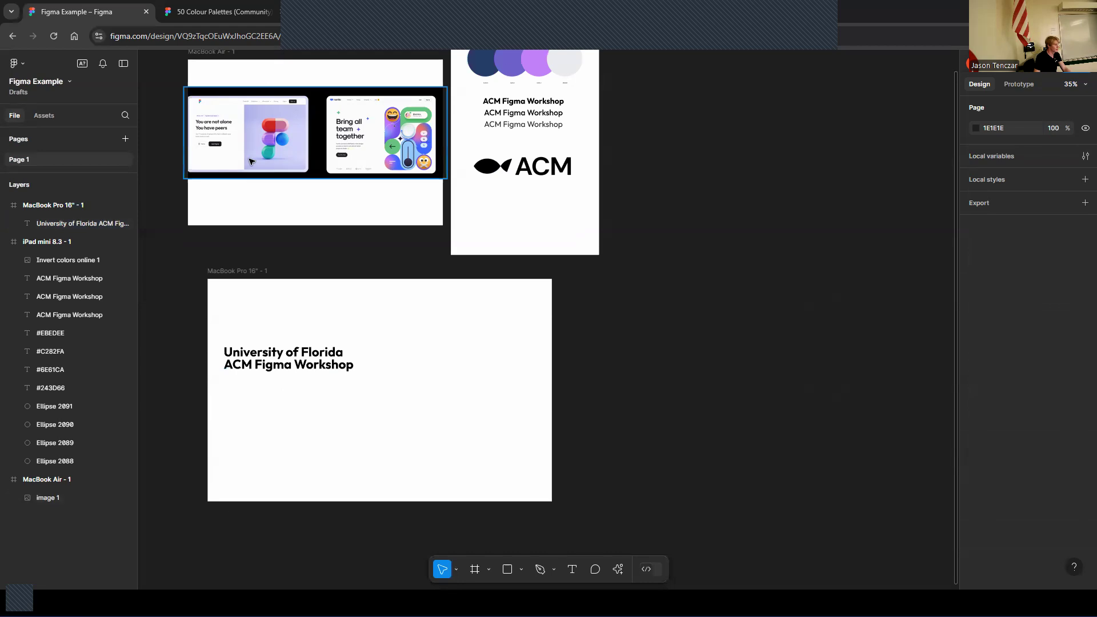
key(ctrl+0)
mouse_move(194, 150)
mouse_down()
mouse_move(269, 305)
mouse_move(337, 281)
mouse_move(174, 153)
mouse_up()
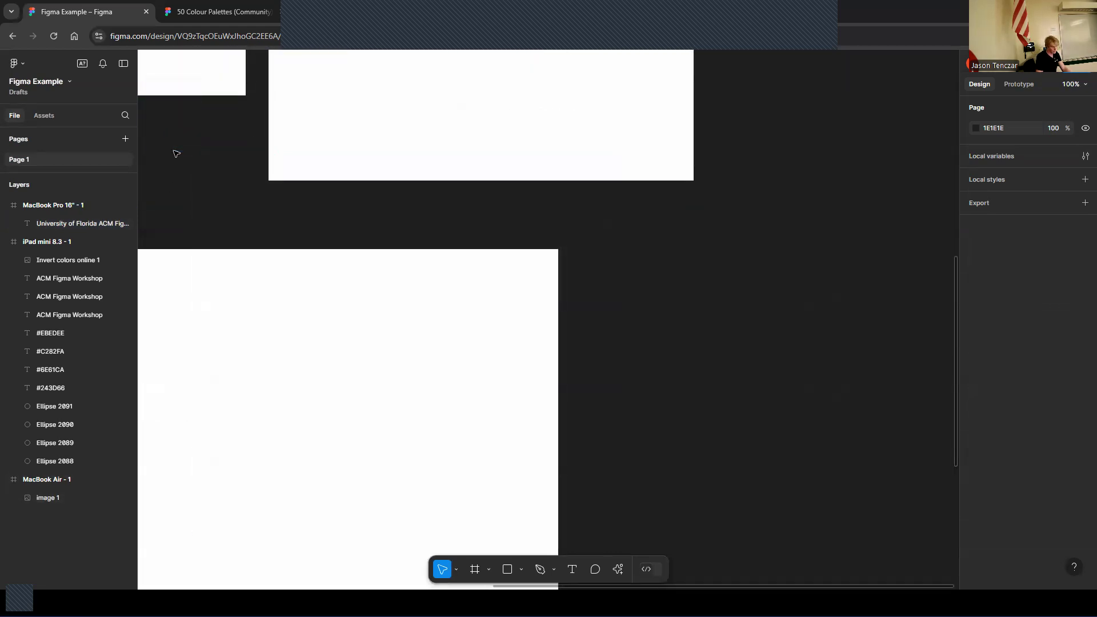
key(shift+1)
key(ctrl+equal)
key(ctrl+equal)
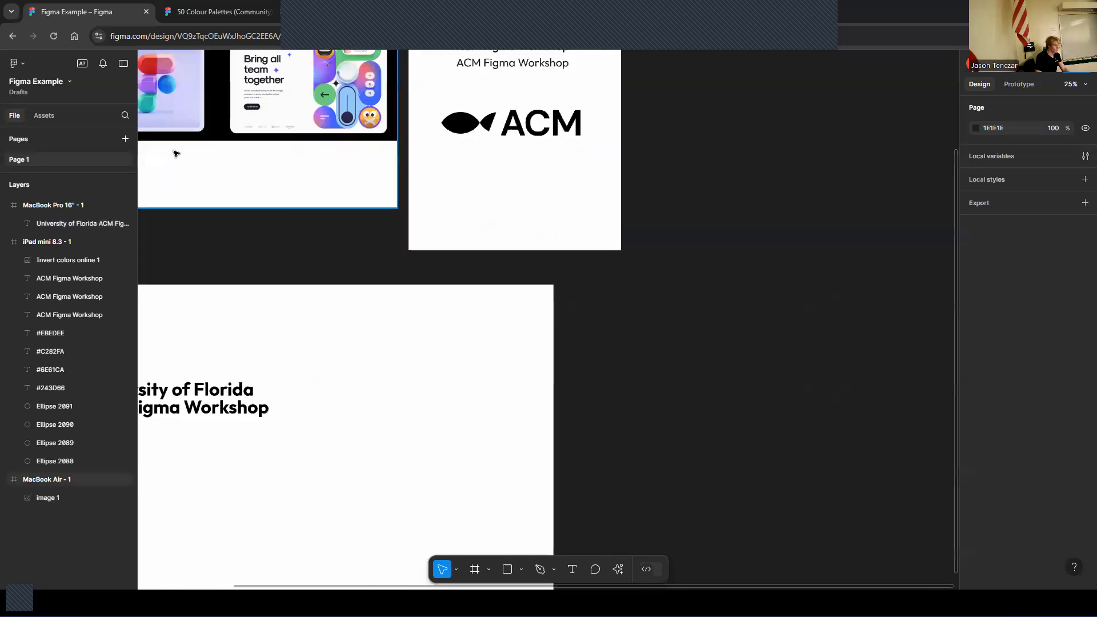
key(ctrl+minus)
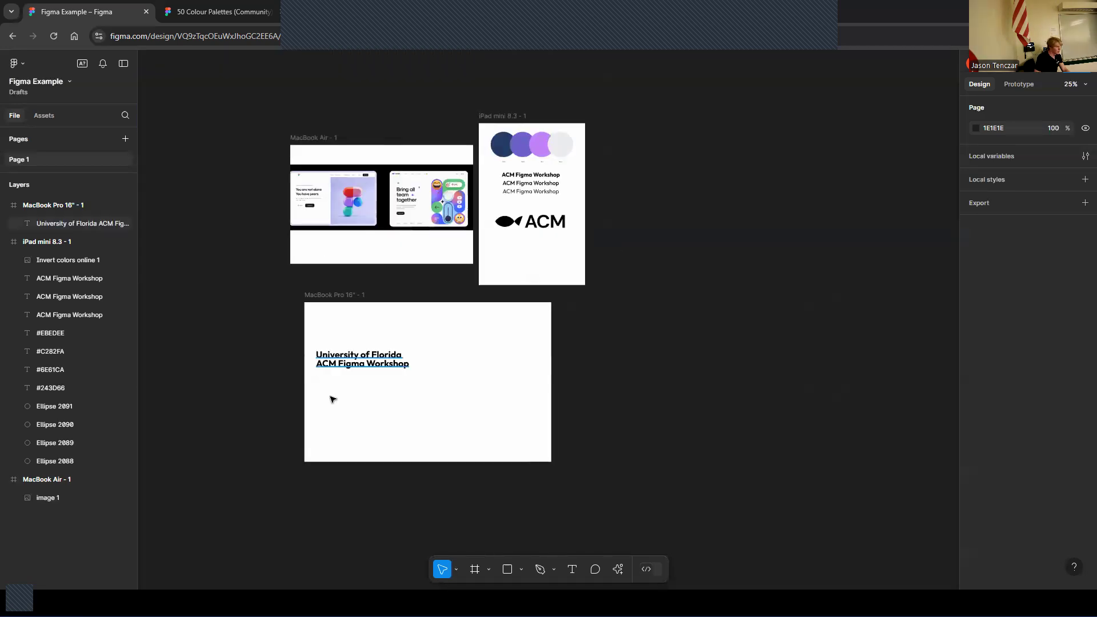
click(527, 196)
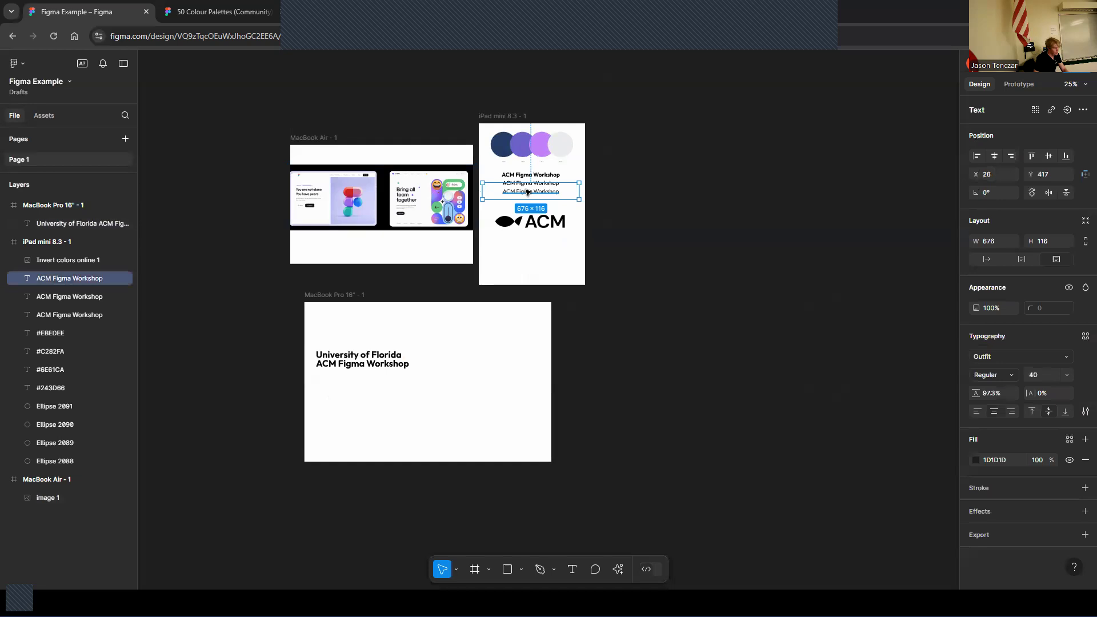
key(ctrl+d)
drag(469, 306, 344, 377)
double_click(364, 376)
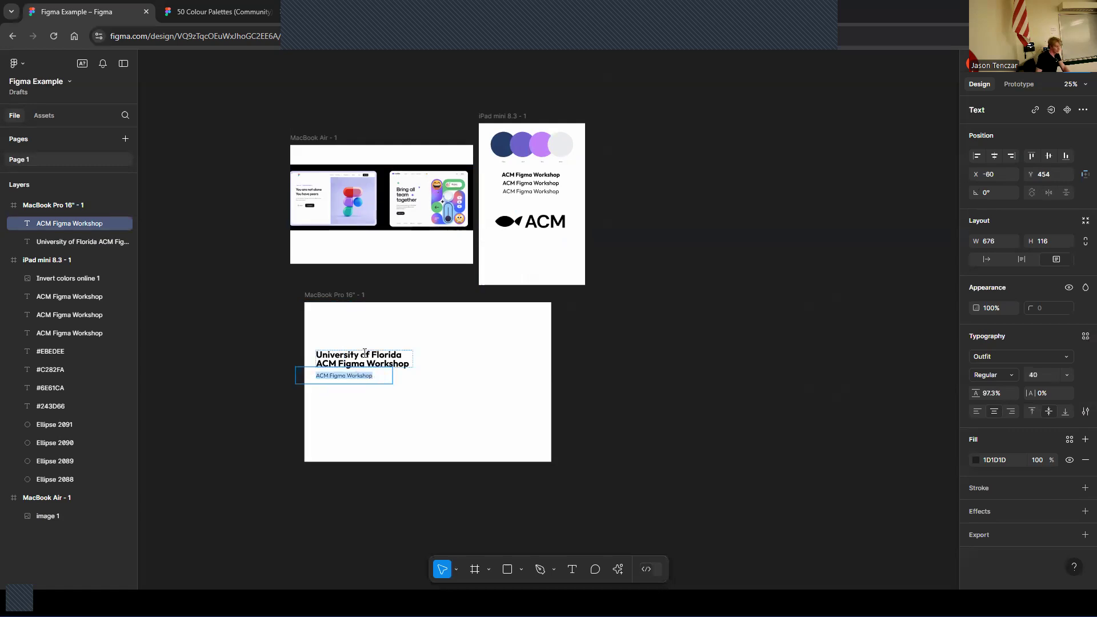
key(BackSpace)
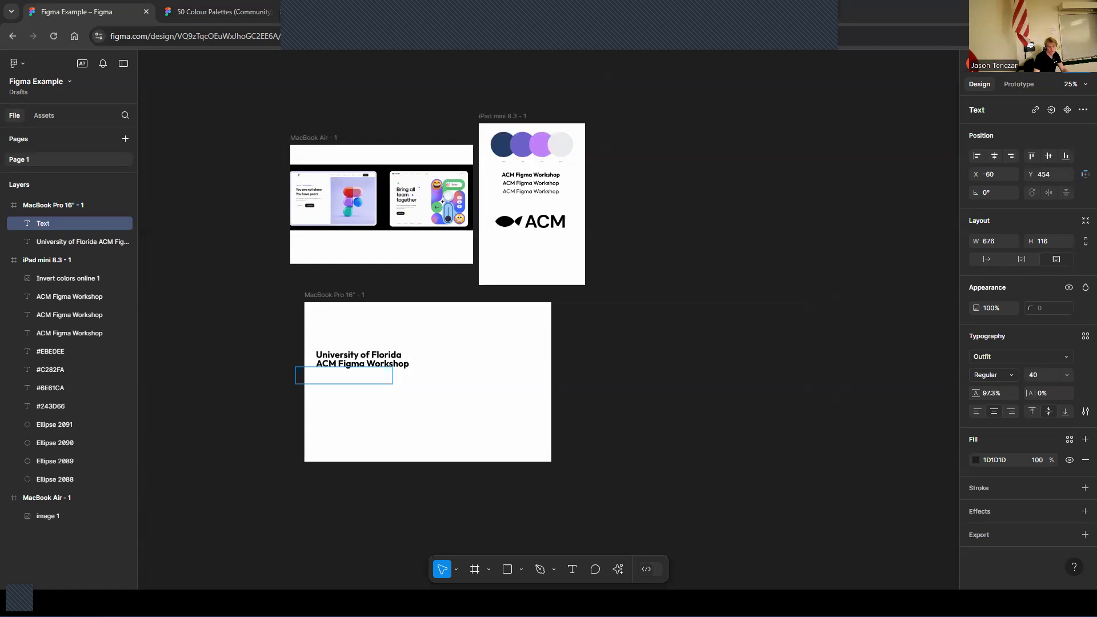
Paste lorem ipsum placeholder text into the new text box and left-align it under the heading
click(335, 375)
text(Lorem ipsum dolor sit amet. Eos placeat reiciendis et dolores quia qui aliquam quaerat 33 velit quia et quibusdam incidunt? Ut rerum alias et asperiores blanditiis est suscipit assumenda.)
drag(329, 381, 346, 392)
click(977, 410)
click(617, 362)
Select and delete a stray object around the MacBook Pro frame
drag(362, 383, 364, 383)
drag(368, 492, 631, 529)
right_click(632, 529)
click(706, 441)
click(673, 366)
click(512, 321)
key(Delete)
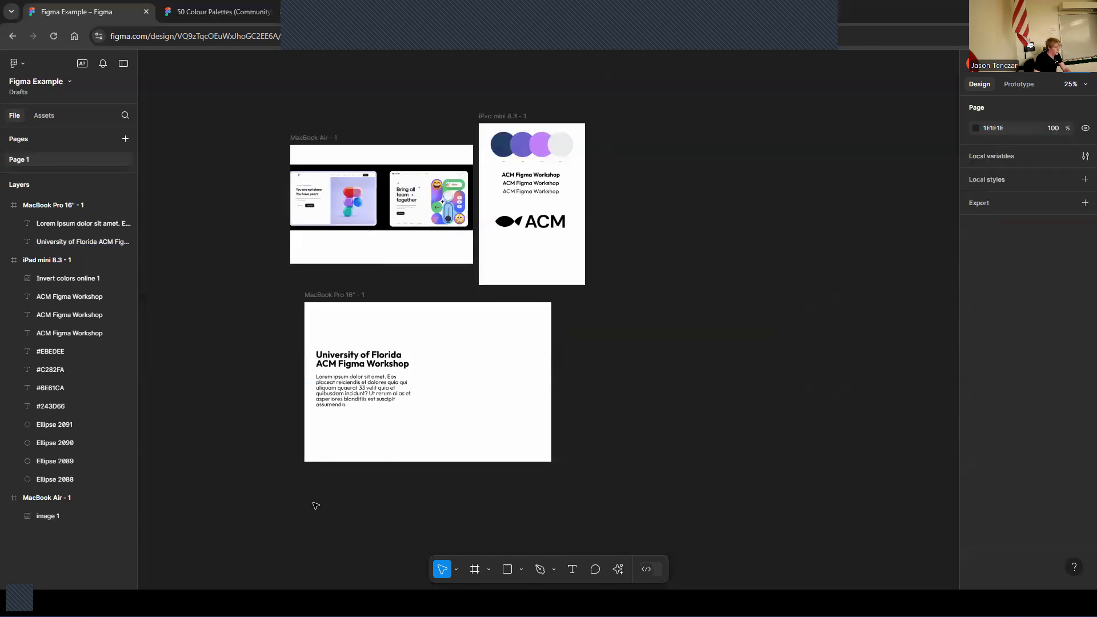
Set the lorem ipsum paragraph's fill colour to 242424
click(339, 398)
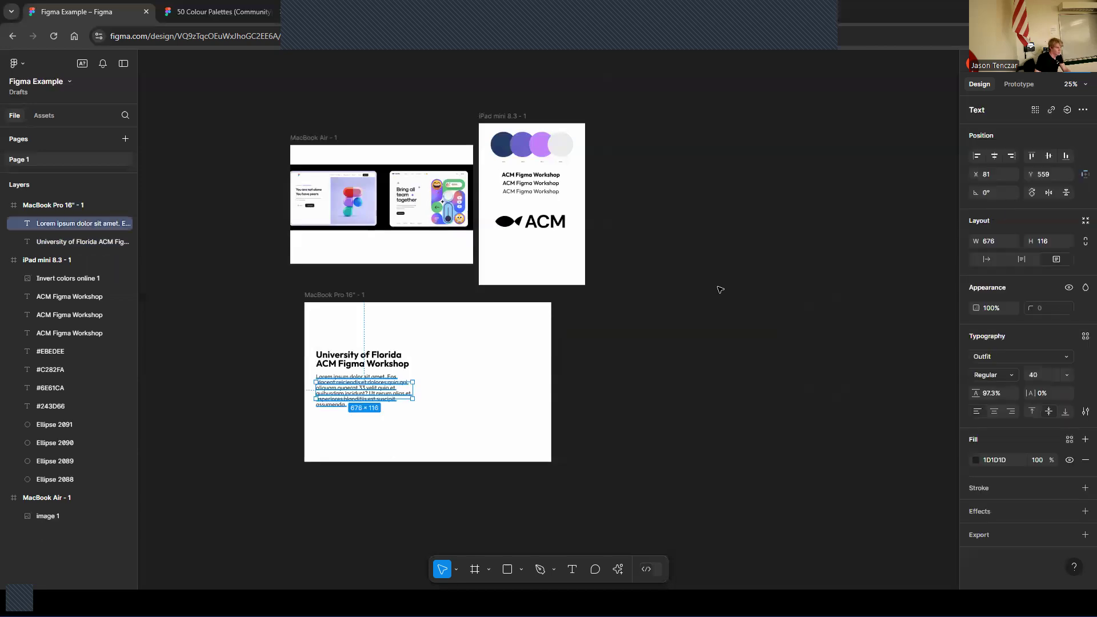
click(973, 462)
drag(824, 426, 824, 428)
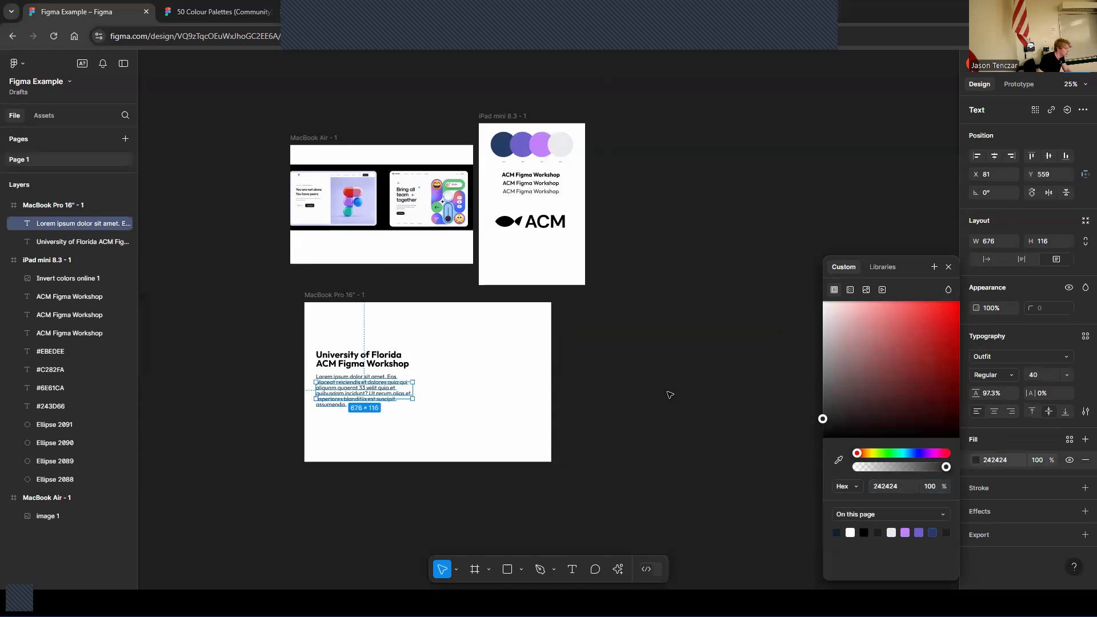
click(578, 412)
Change the paragraph's font weight to Medium
click(366, 393)
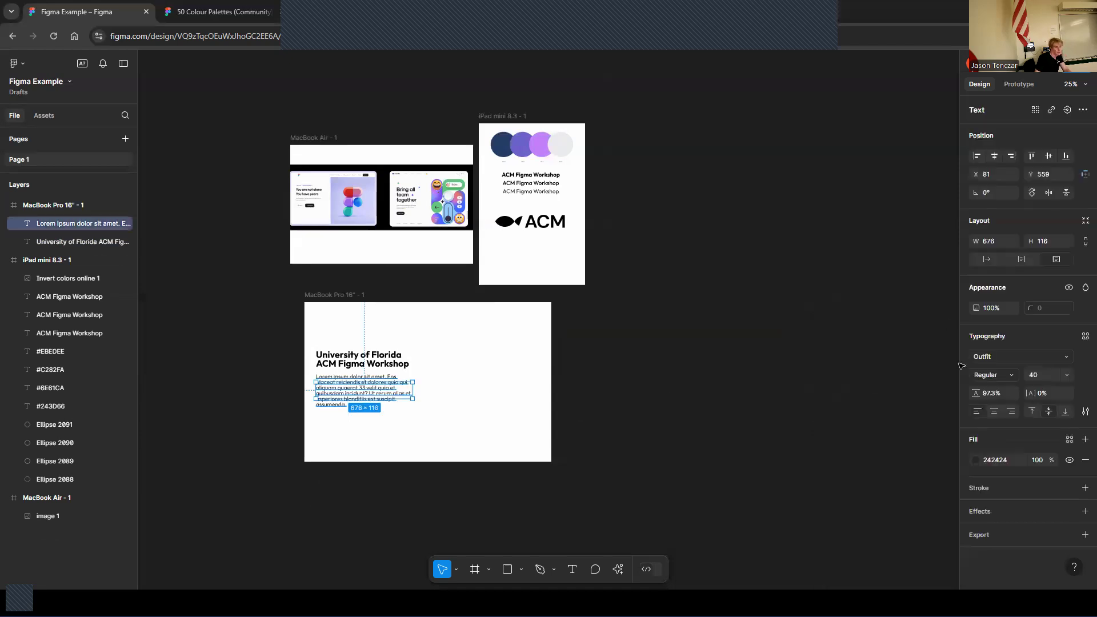
click(1006, 375)
click(1000, 387)
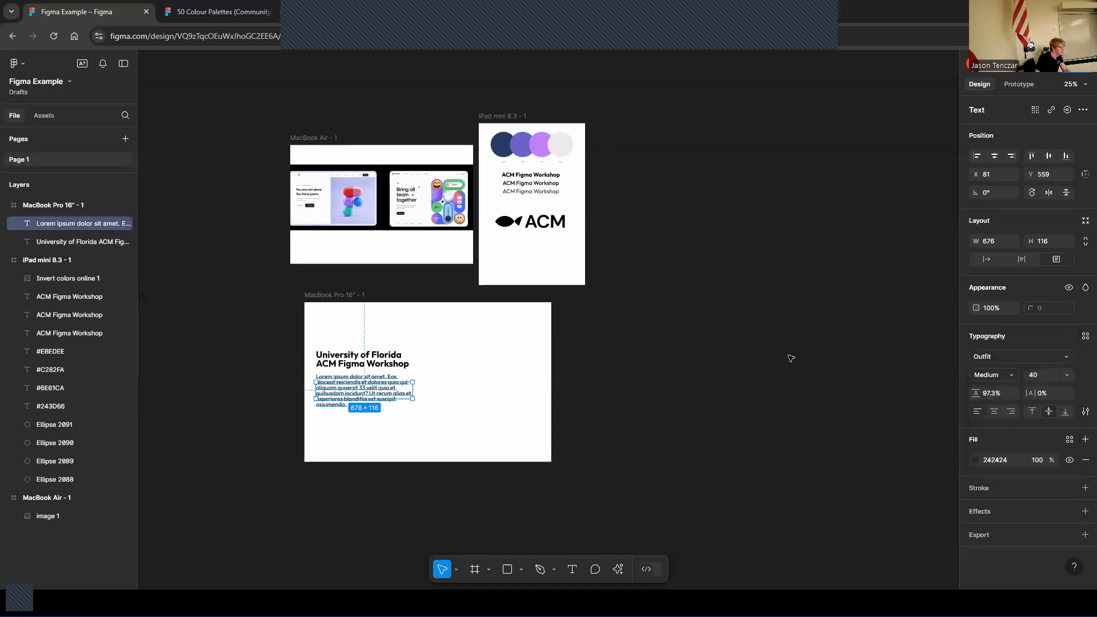
click(786, 358)
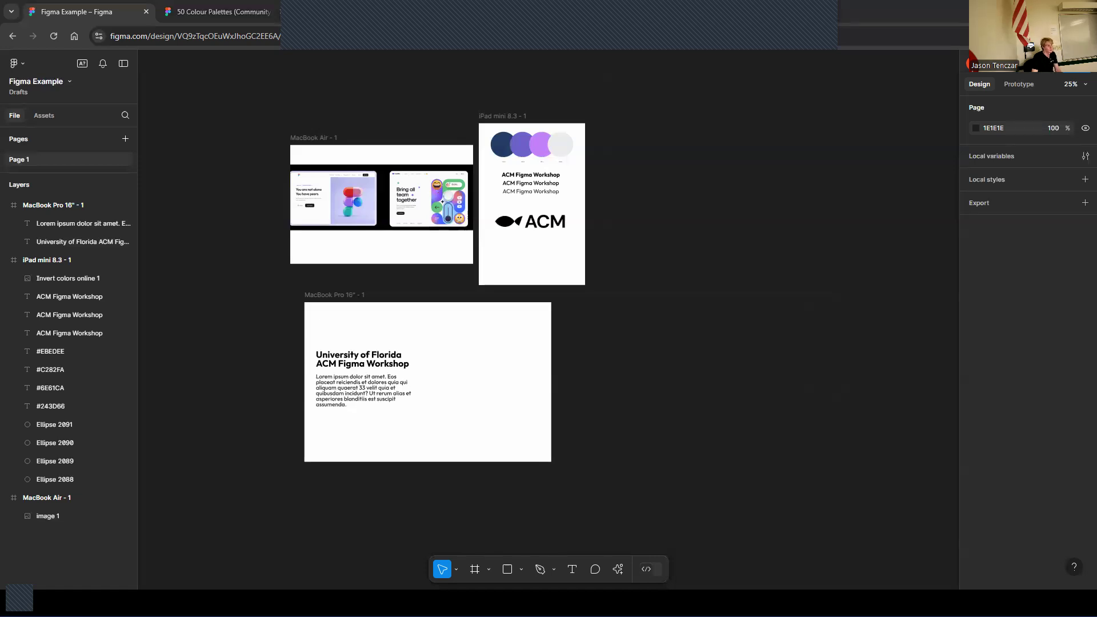
Switch to Patternpad, preview the Leafs Fade, Bauhaus L Fade and Arcs presets, and return to Figma
click(847, 6)
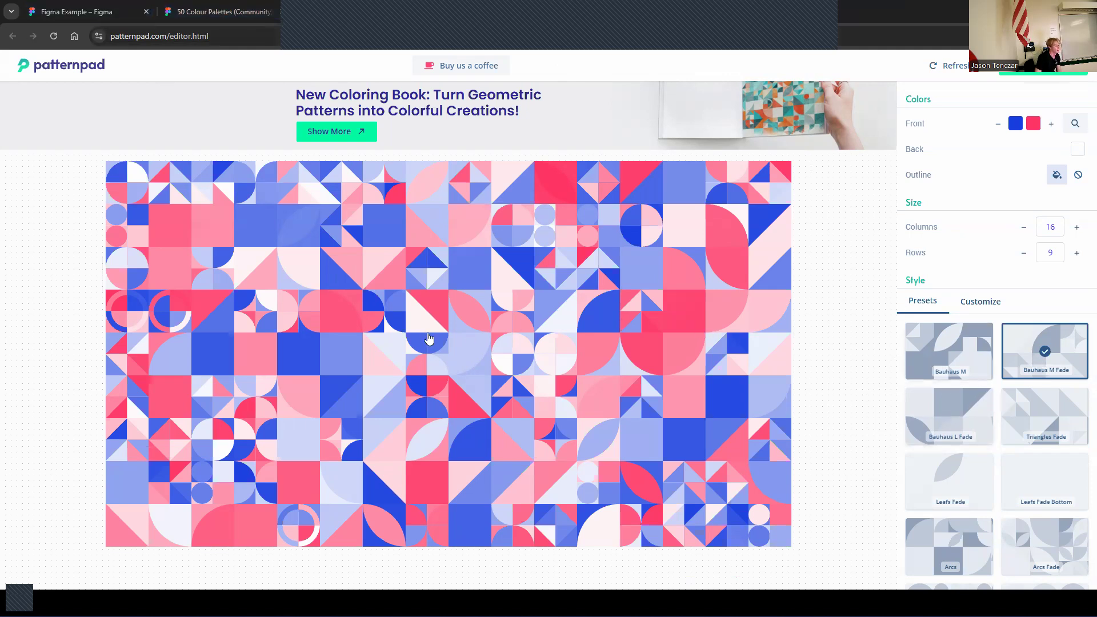
click(971, 468)
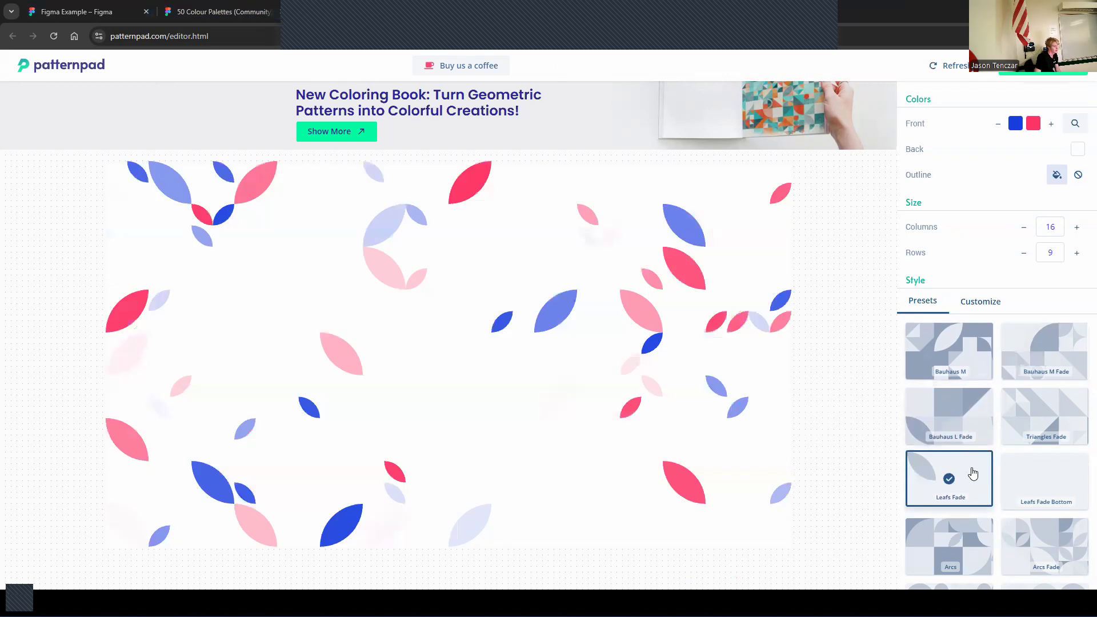
click(969, 430)
click(1015, 408)
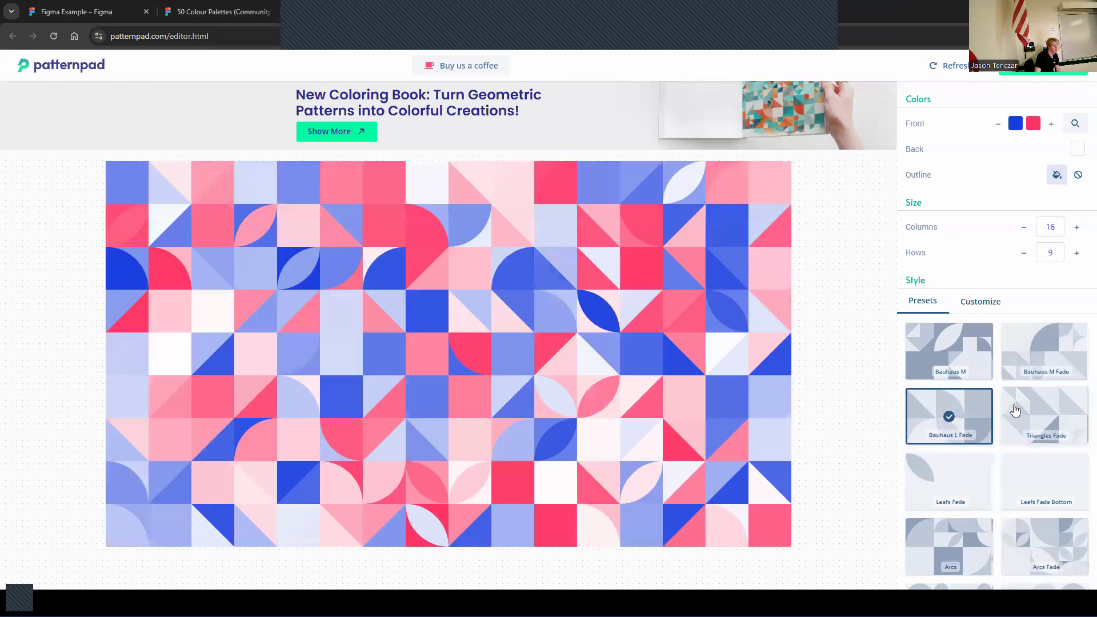
click(1013, 521)
click(951, 538)
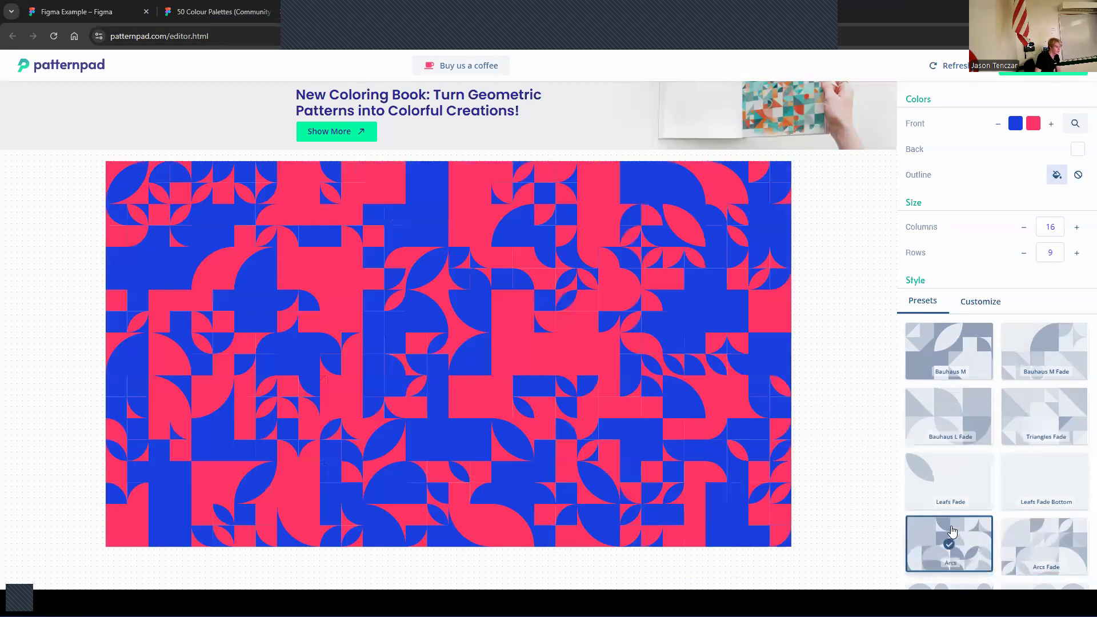
click(950, 480)
click(86, 11)
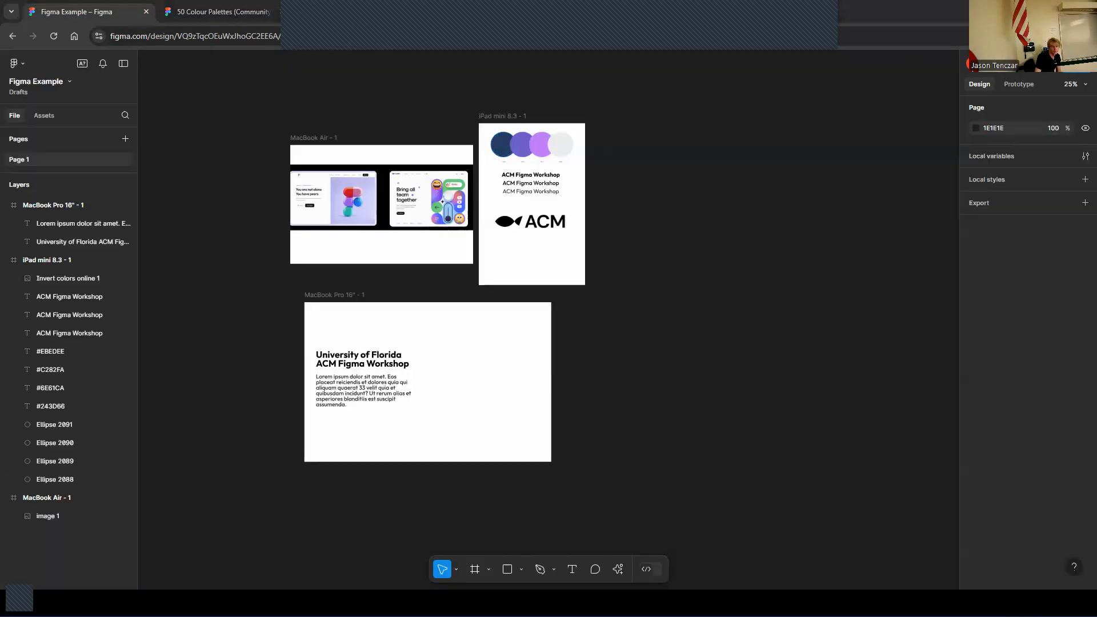
Place the downloaded pattern image on the right side of the MacBook Pro frame
drag(595, 420, 523, 434)
click(617, 450)
click(572, 421)
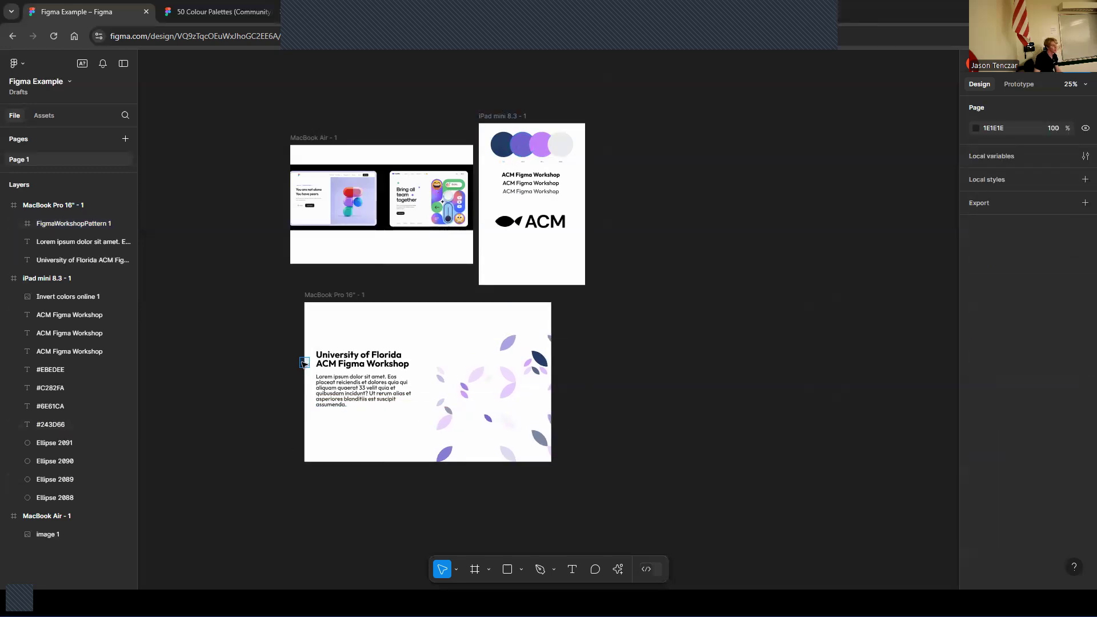
right_click(235, 370)
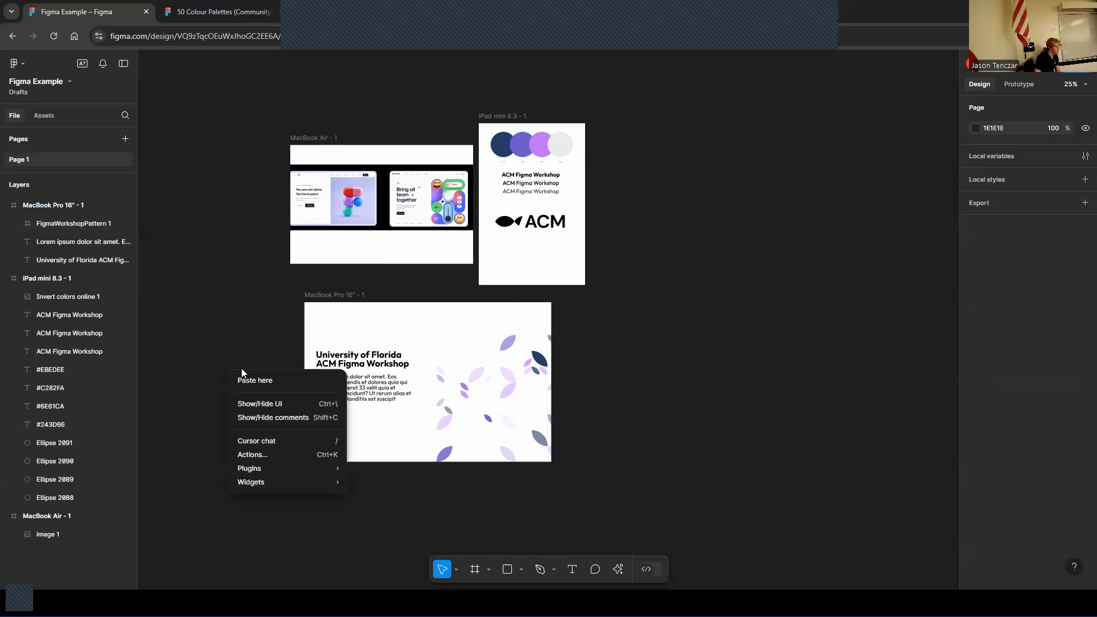
click(234, 323)
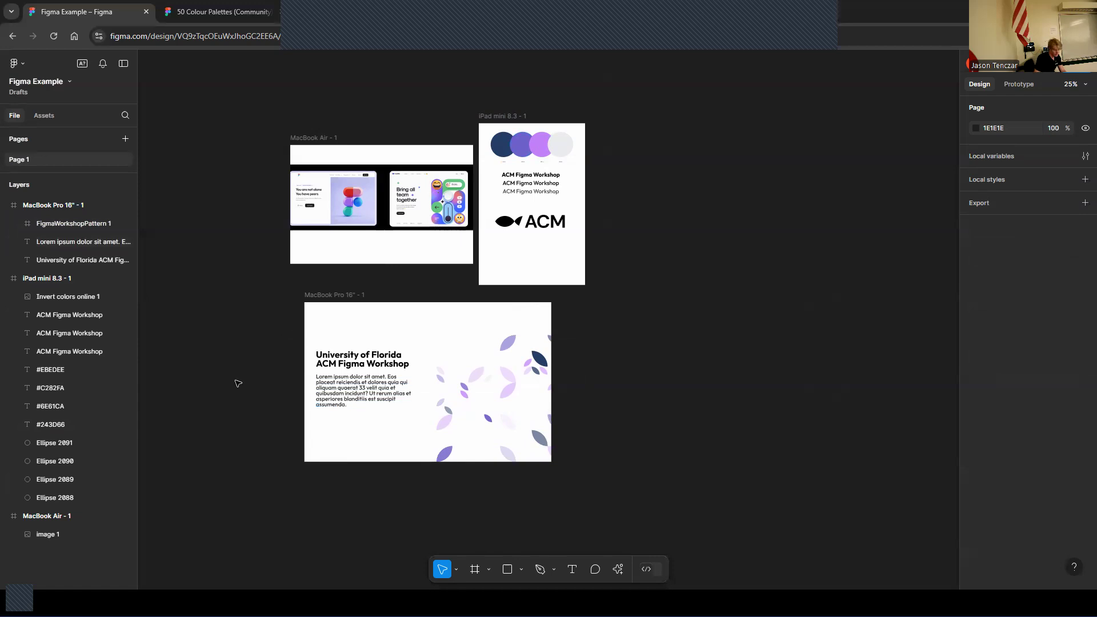
key(ctrl+plus)
key(ctrl+minus)
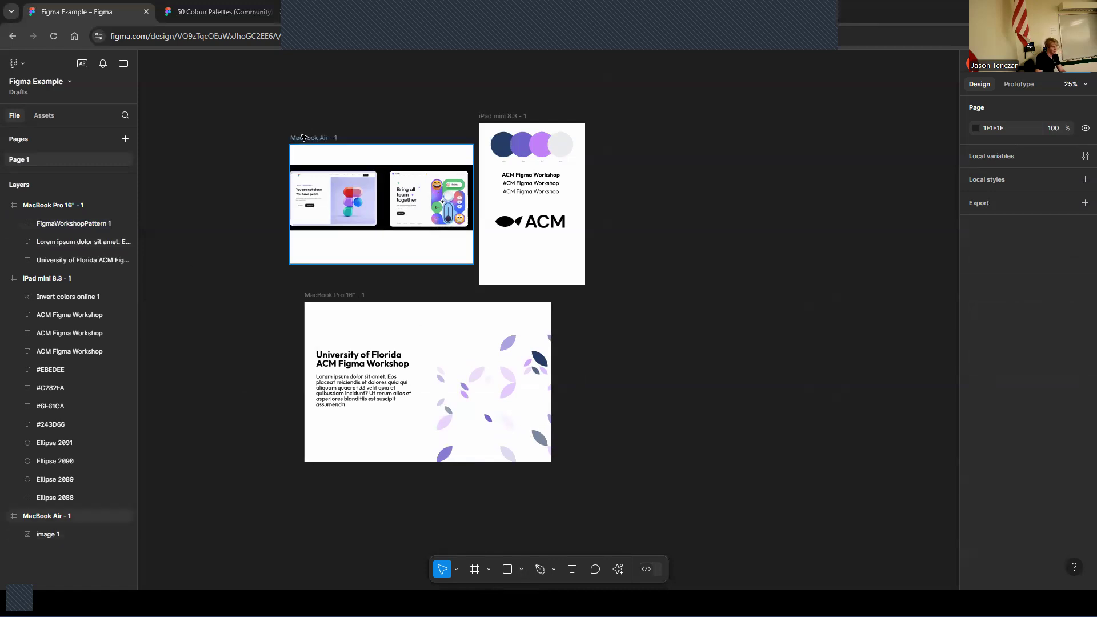
key(ctrl+plus)
key(ctrl+minus)
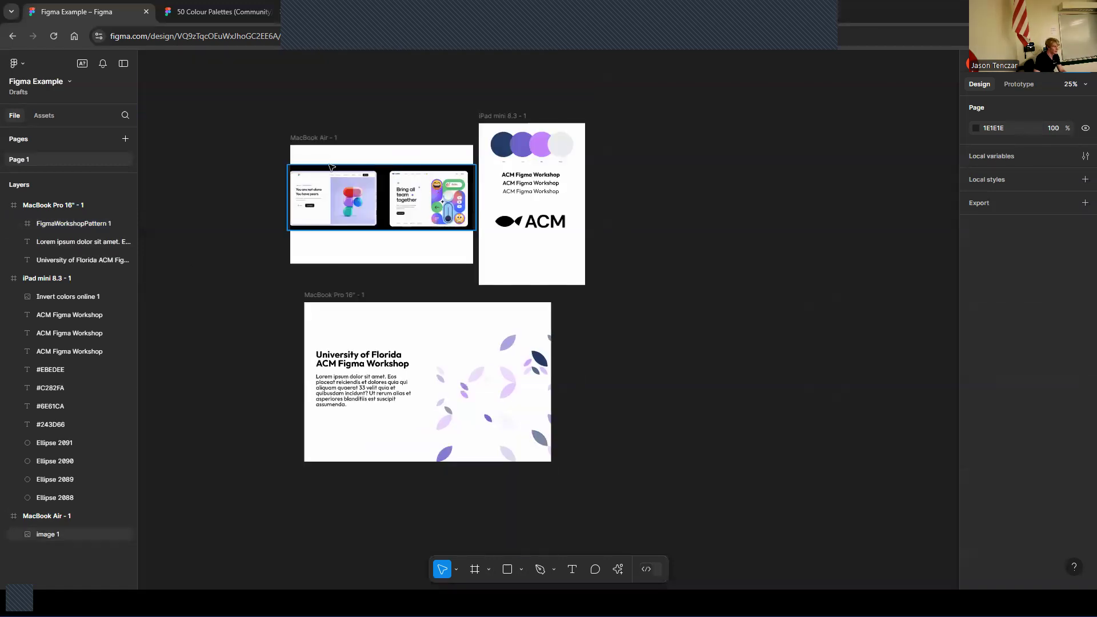
Duplicate the paragraph to the top of the frame, replace its text with About, and set its font size to 32
key(ctrl+plus)
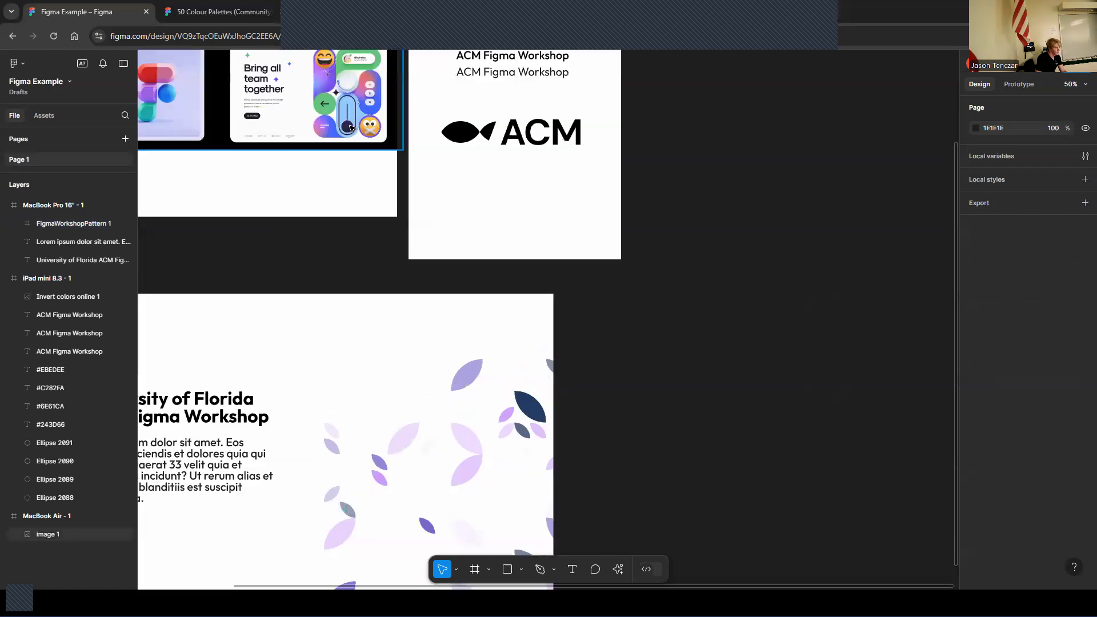
scroll(214, 542, up, 4)
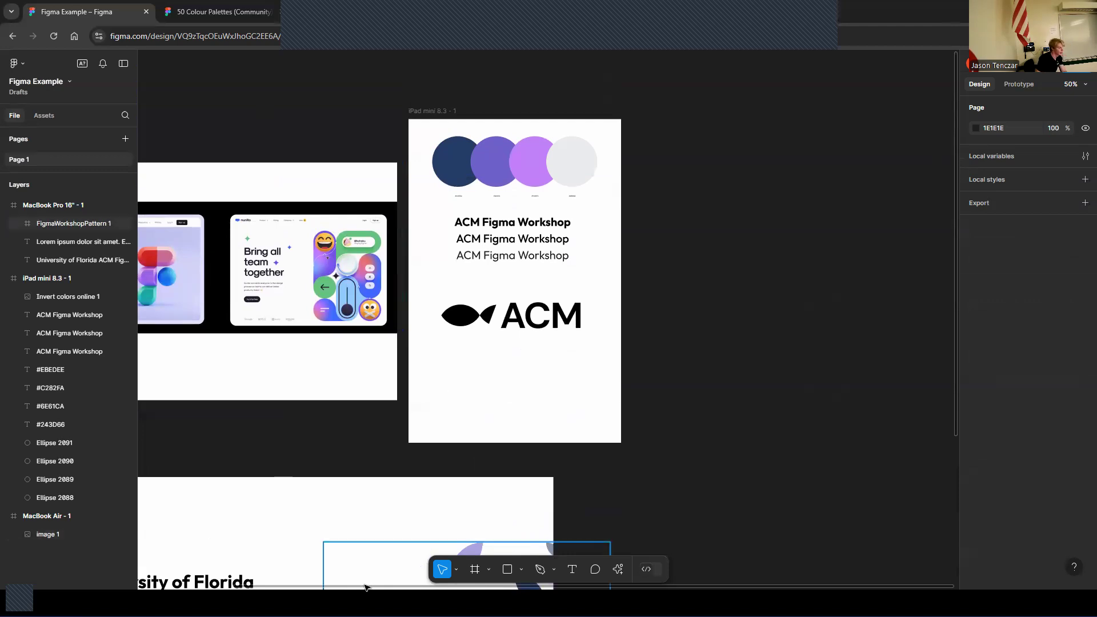
drag(370, 588, 163, 562)
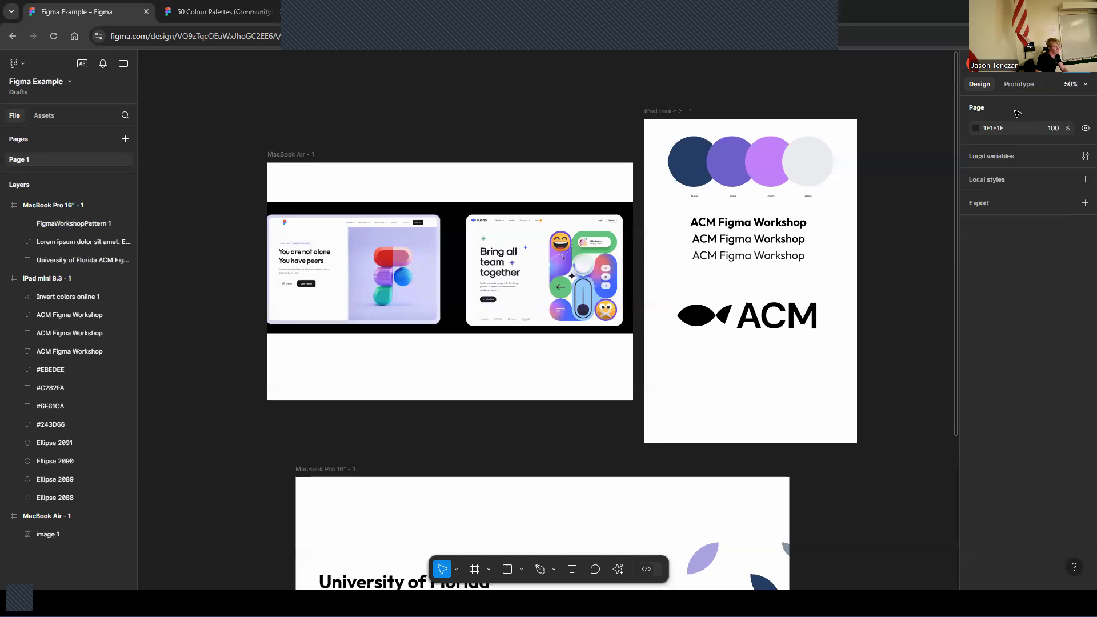
drag(946, 182, 921, 337)
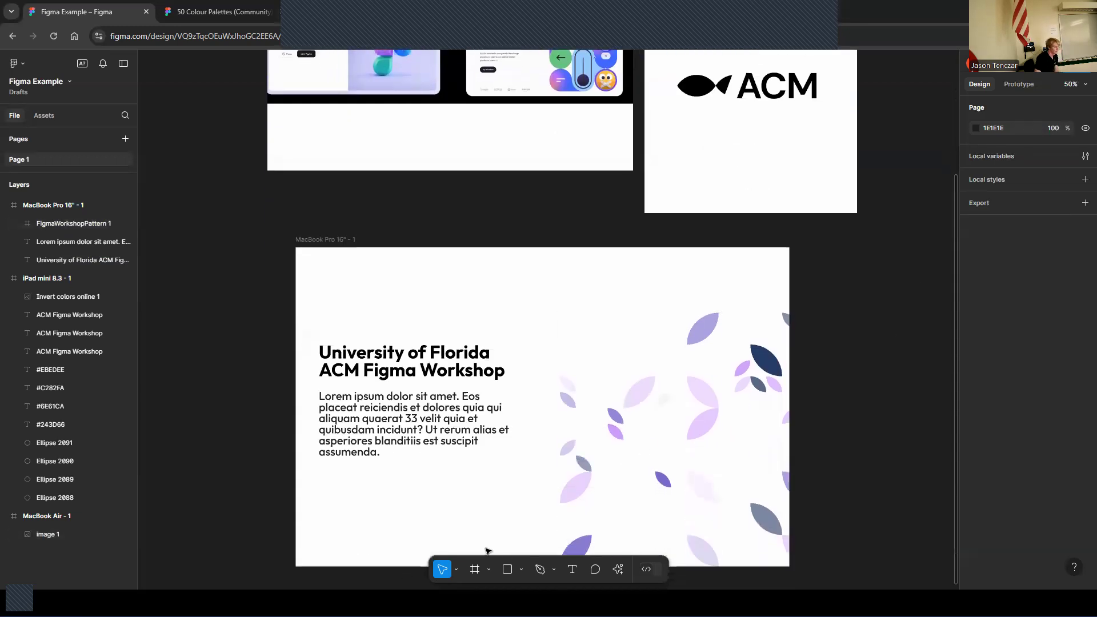
click(429, 429)
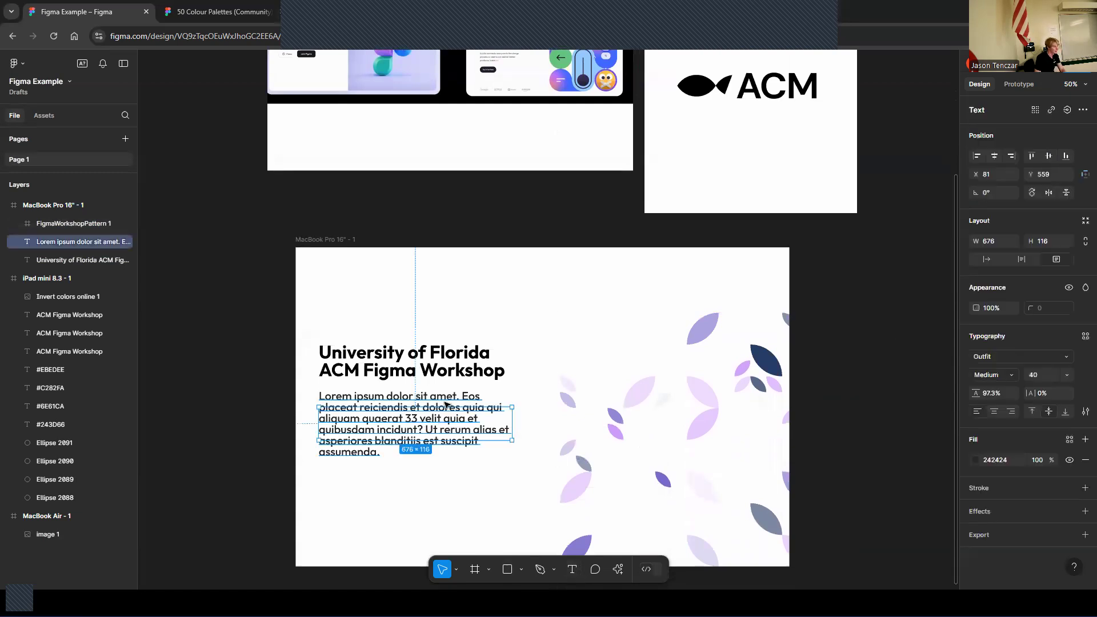
drag(435, 411, 563, 316)
double_click(538, 325)
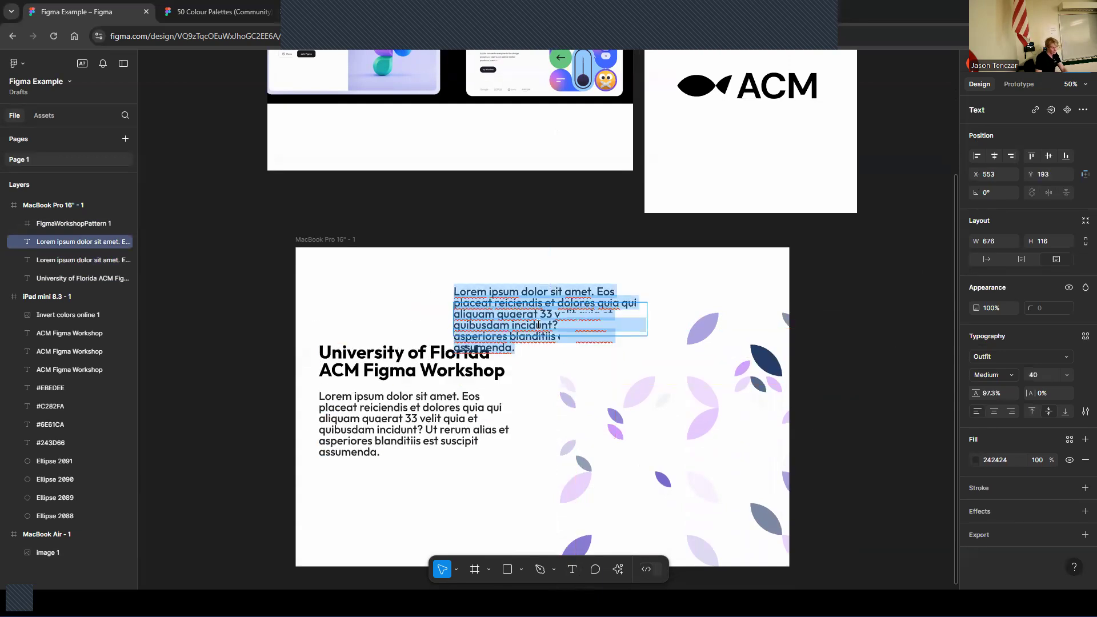
key(BackSpace)
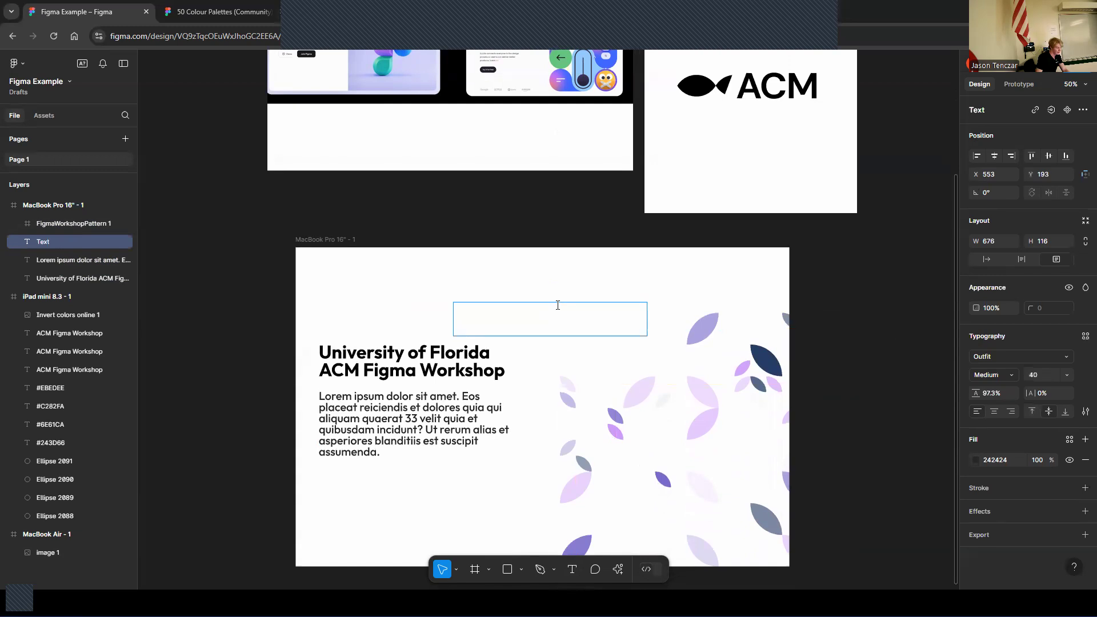
text(About)
key(ctrl+a)
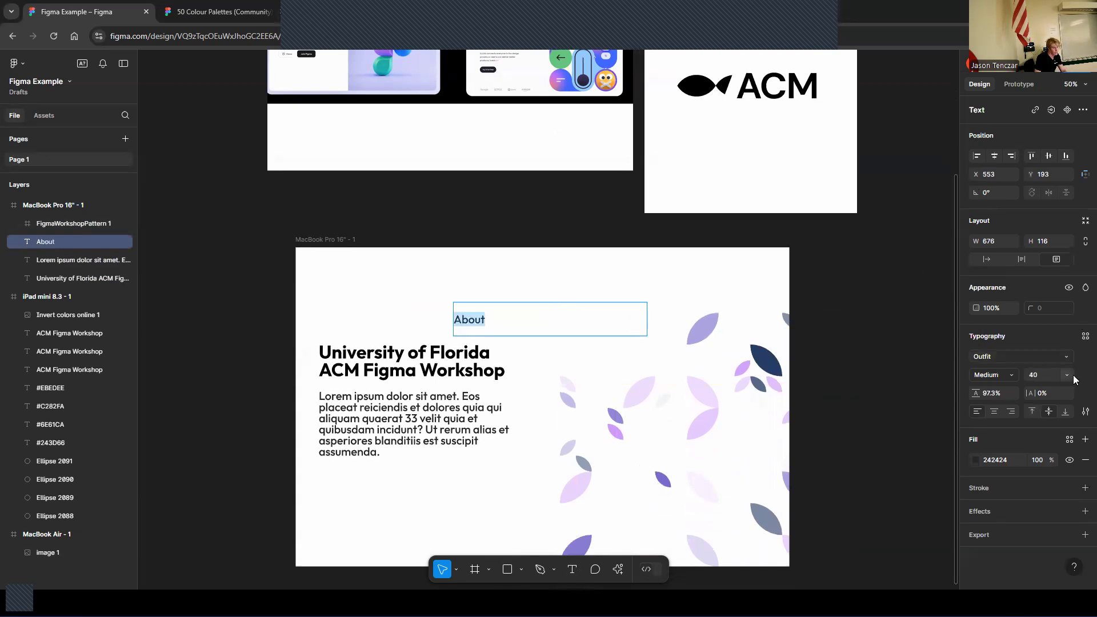
click(1067, 375)
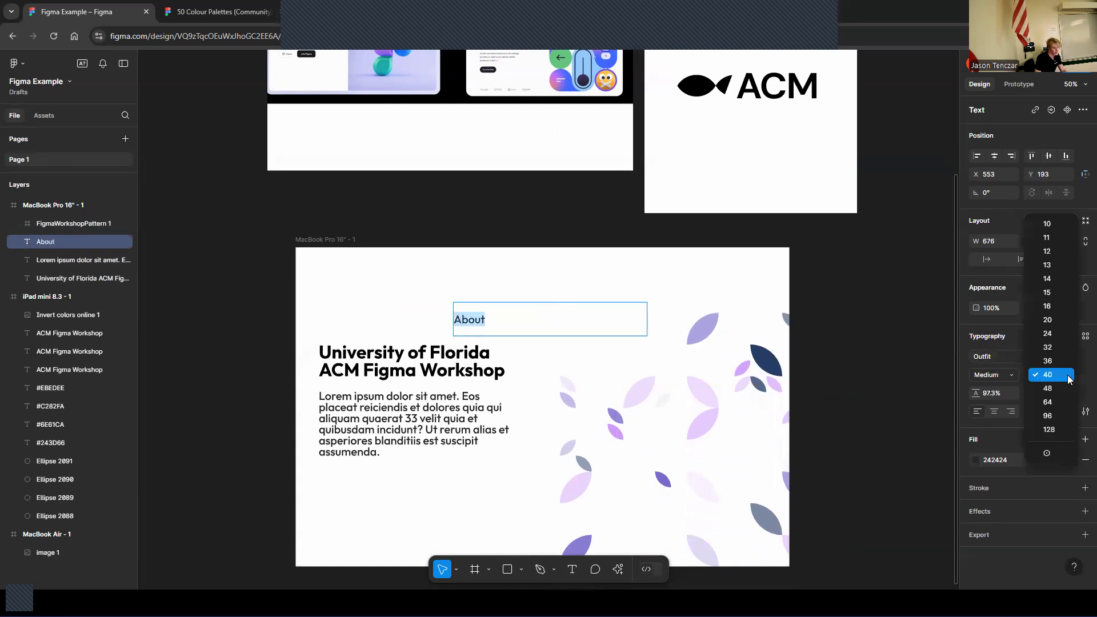
click(1051, 348)
key(Escape)
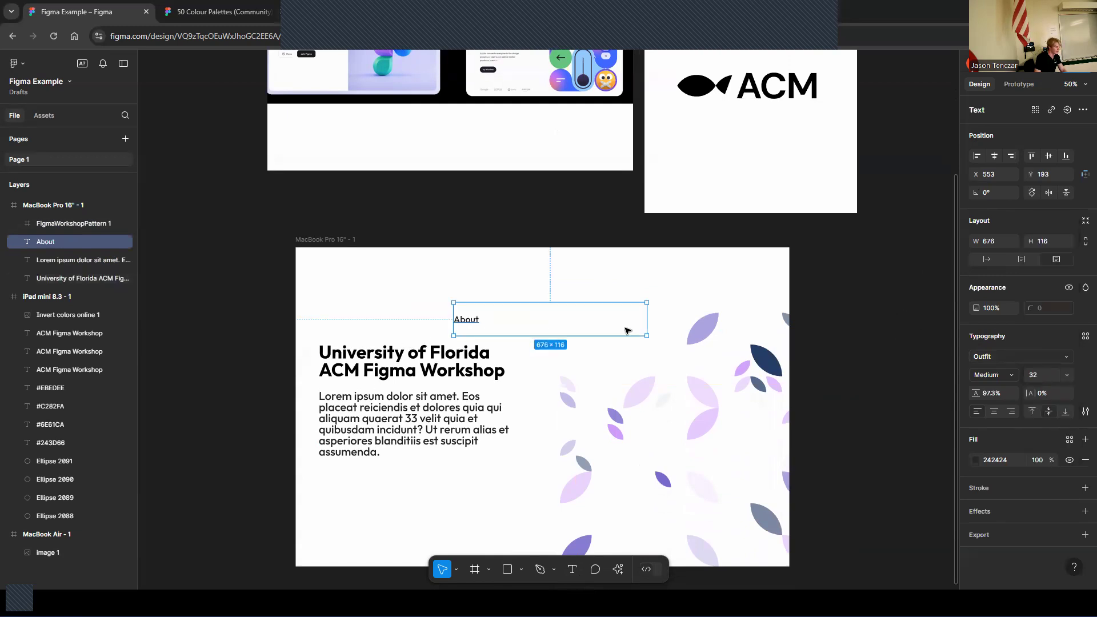
Shrink the About label into the top navigation area and duplicate it to the right as FAQ
drag(646, 309, 544, 272)
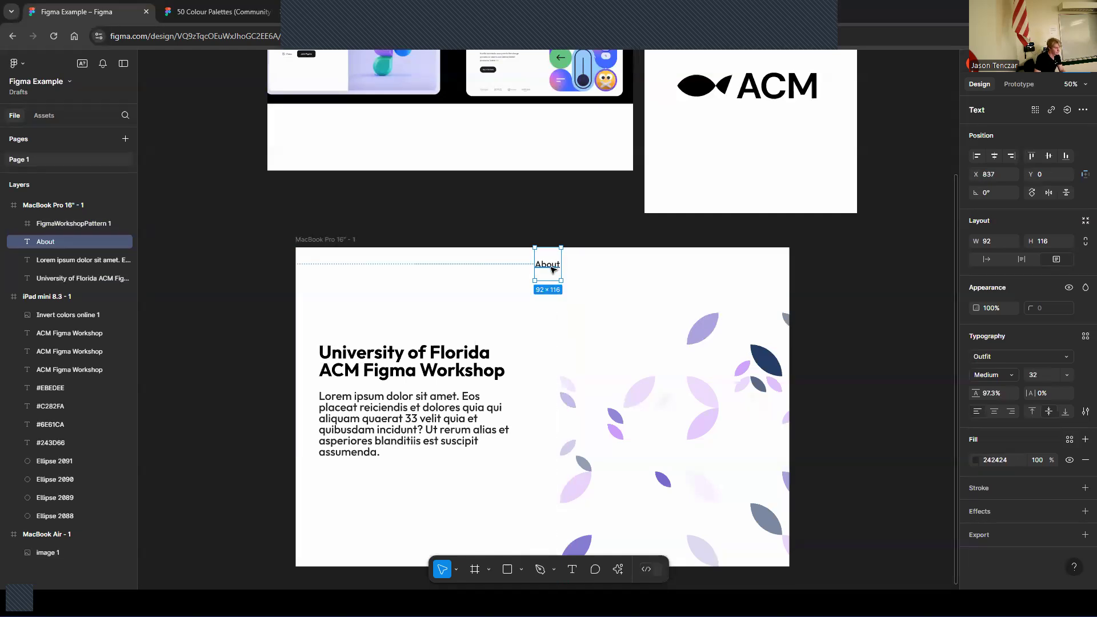
key(ctrl+d)
drag(551, 269, 608, 268)
double_click(609, 269)
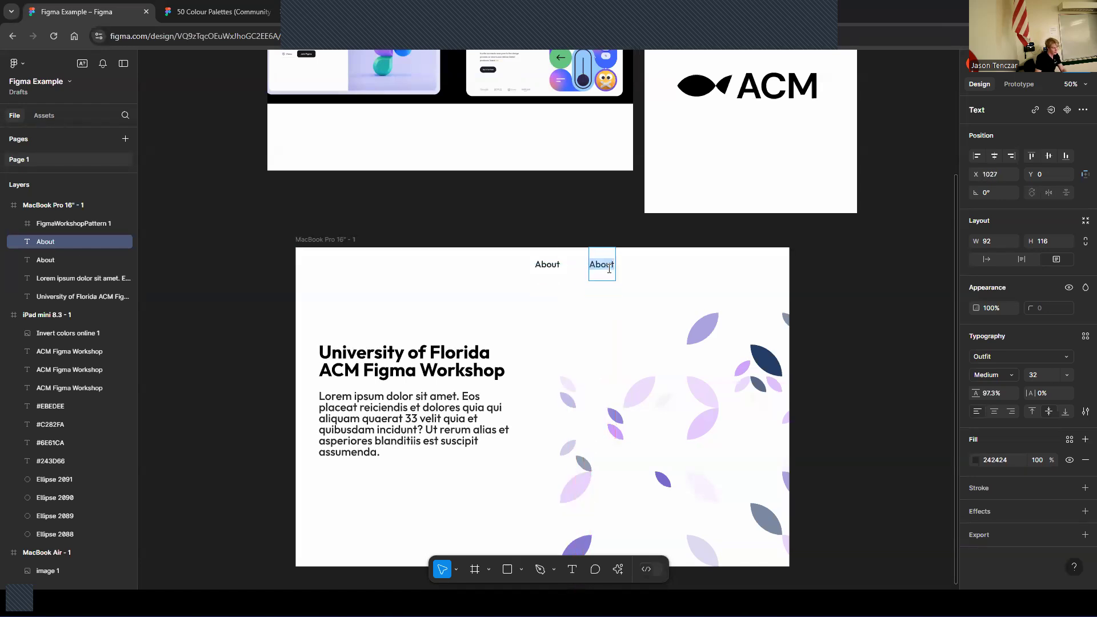
text(FAQ)
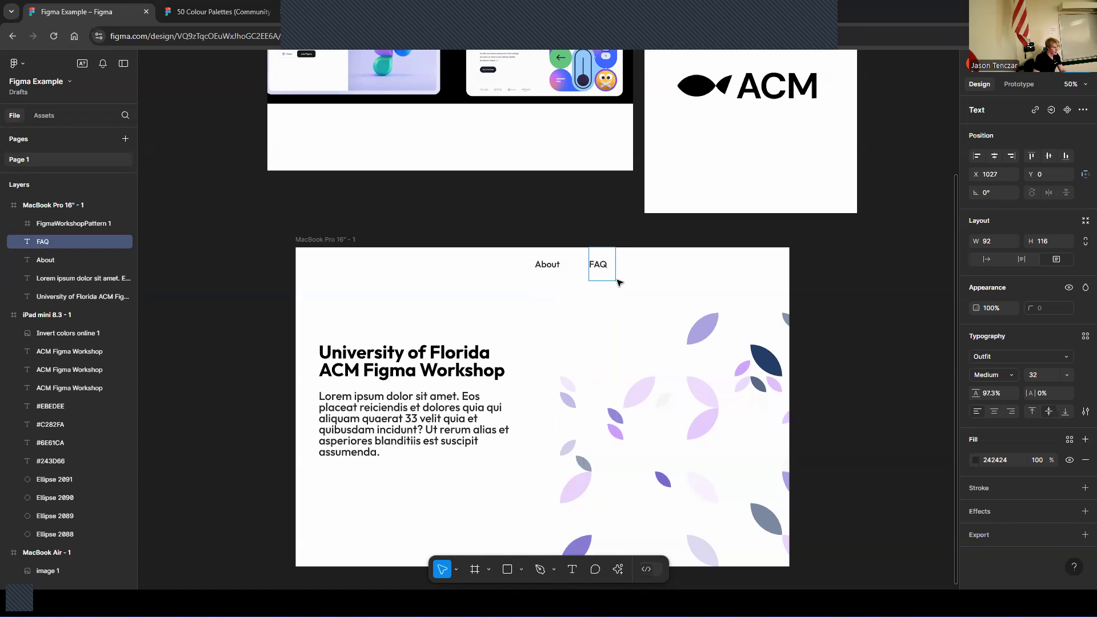
Duplicate the FAQ label to the right and rename it Products on a single line
key(Escape)
drag(605, 269, 660, 269)
key(Return)
key(BackSpace)
text(Products)
key(Return)
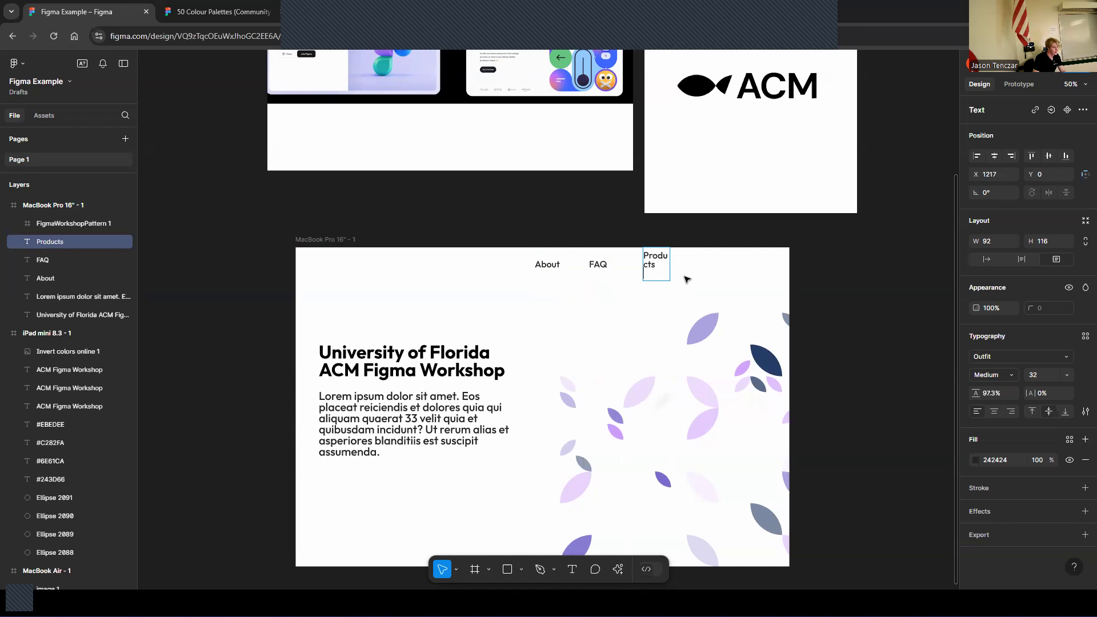
key(Escape)
double_click(655, 269)
key(Return)
key(BackSpace)
key(Escape)
Duplicate the Products label to the right and rename it Pricing
drag(670, 270, 742, 269)
double_click(734, 269)
scroll(355, 193, up, 2)
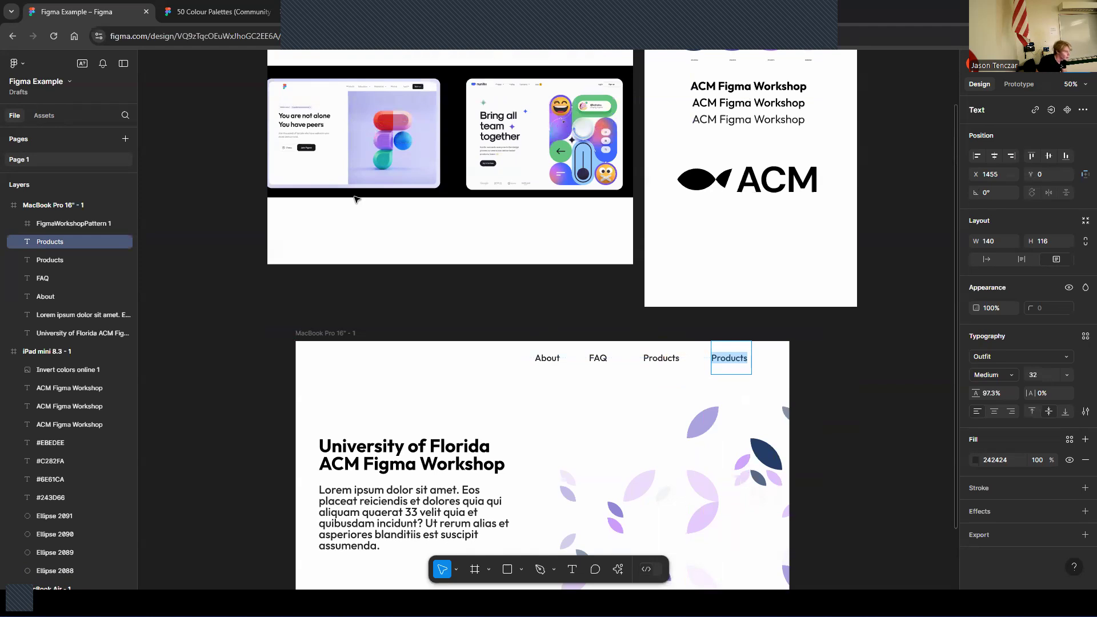
text(P)
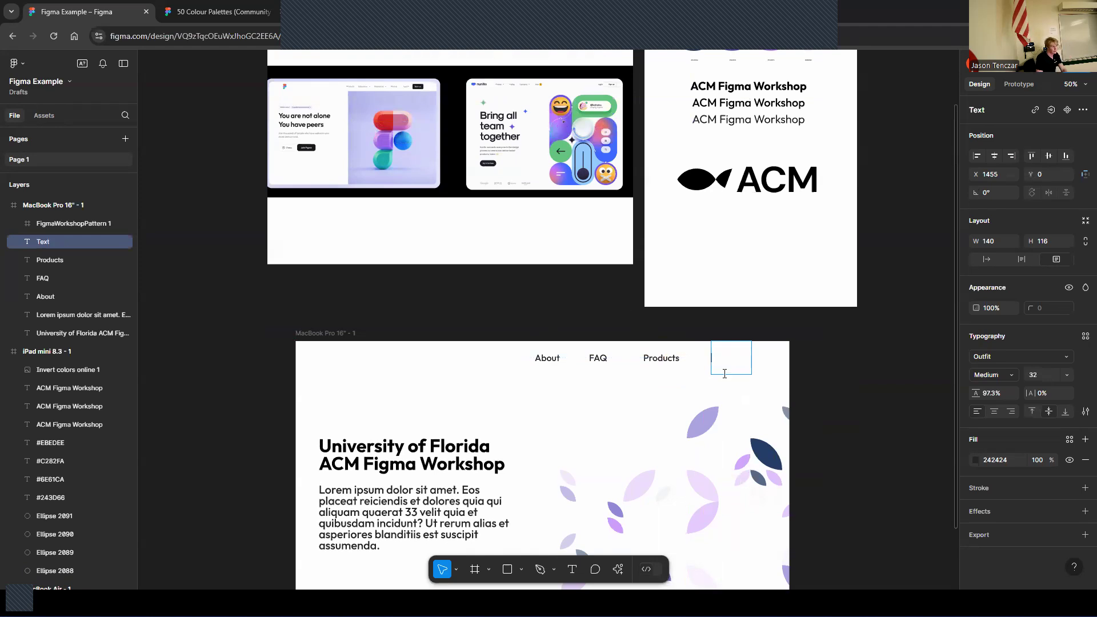
text(ricing)
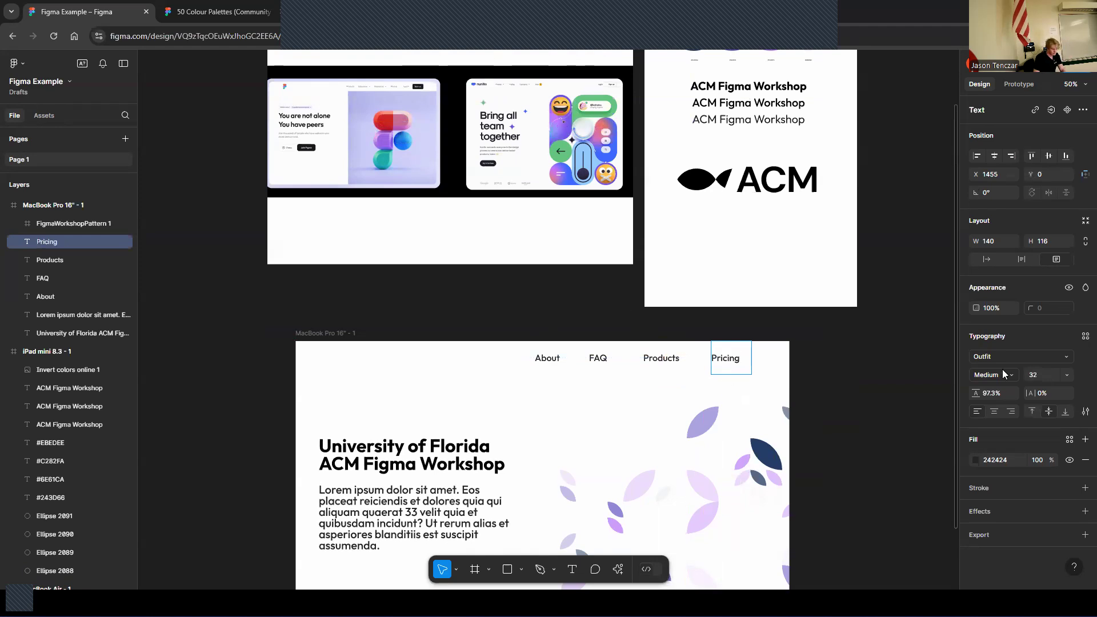
key(Escape)
Select the four navigation labels and shift them slightly left together
drag(520, 345, 797, 395)
drag(732, 361, 717, 361)
click(708, 331)
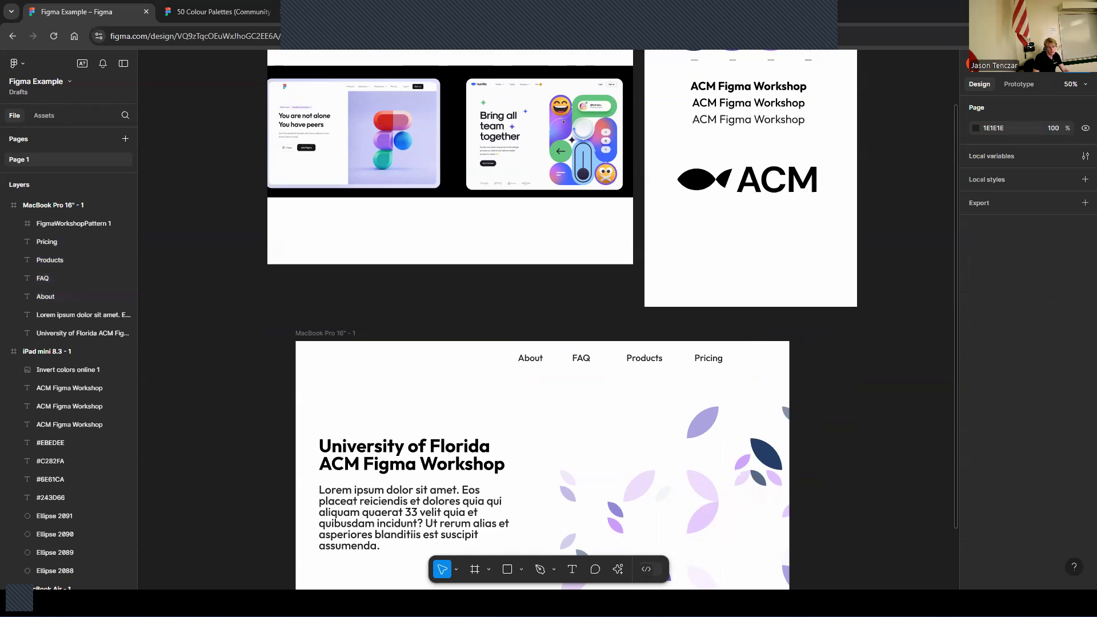
Copy the ACM logo into the MacBook Pro frame and scale it down into the top-left navigation corner
drag(343, 589, 397, 388)
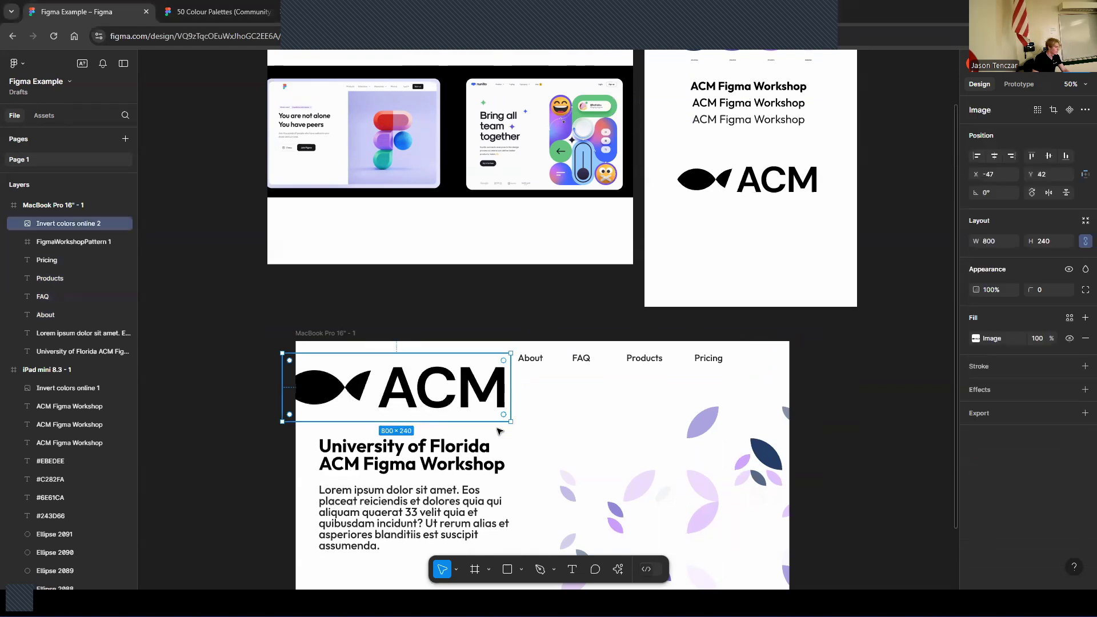
drag(510, 421, 355, 358)
click(437, 306)
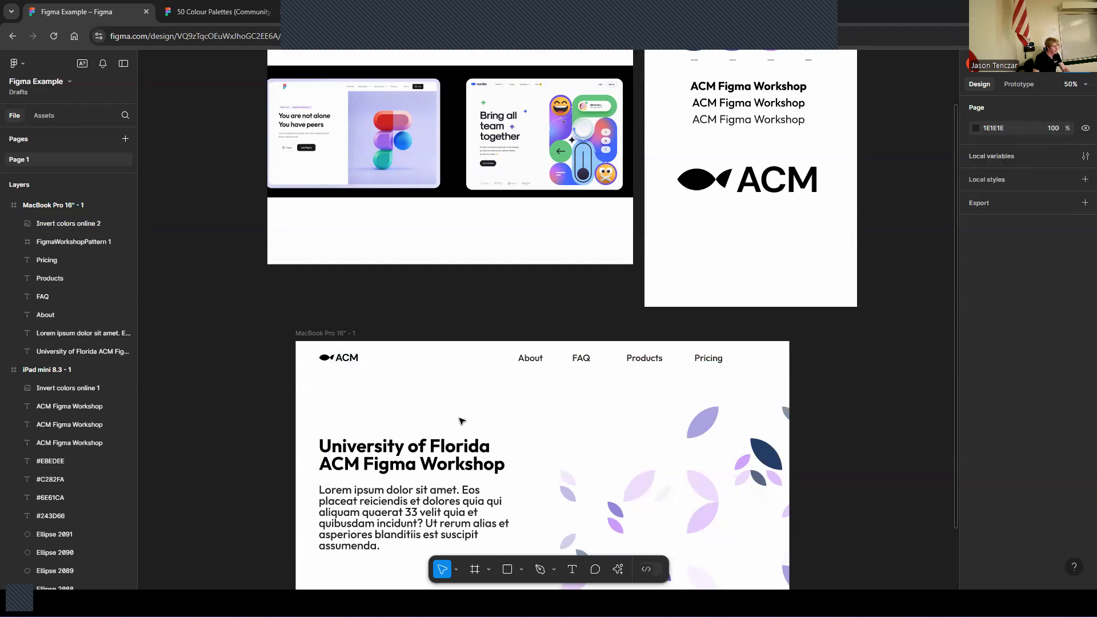
Draw a rectangle about 168 × 62 below the paragraph as a button
scroll(462, 421, down, 6)
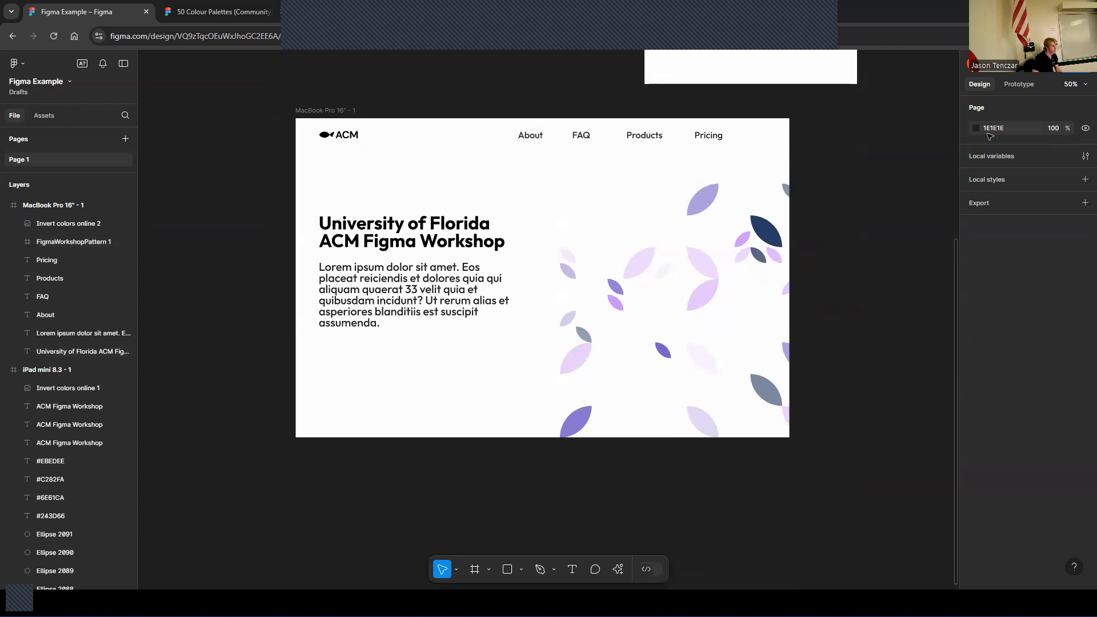
scroll(569, 343, up, 2)
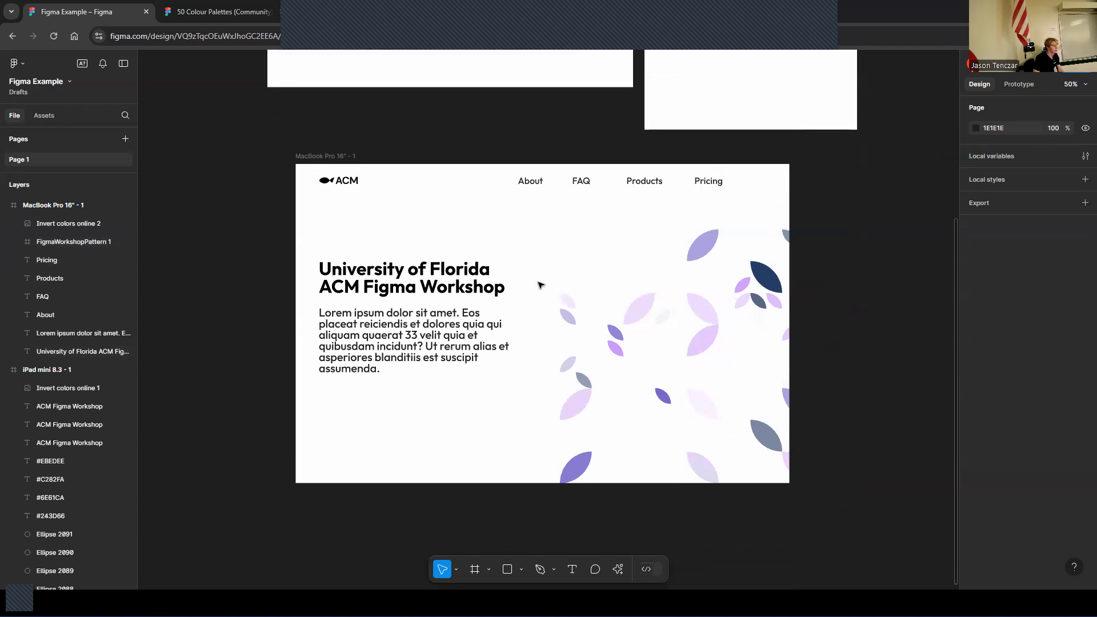
scroll(564, 496, up, 7)
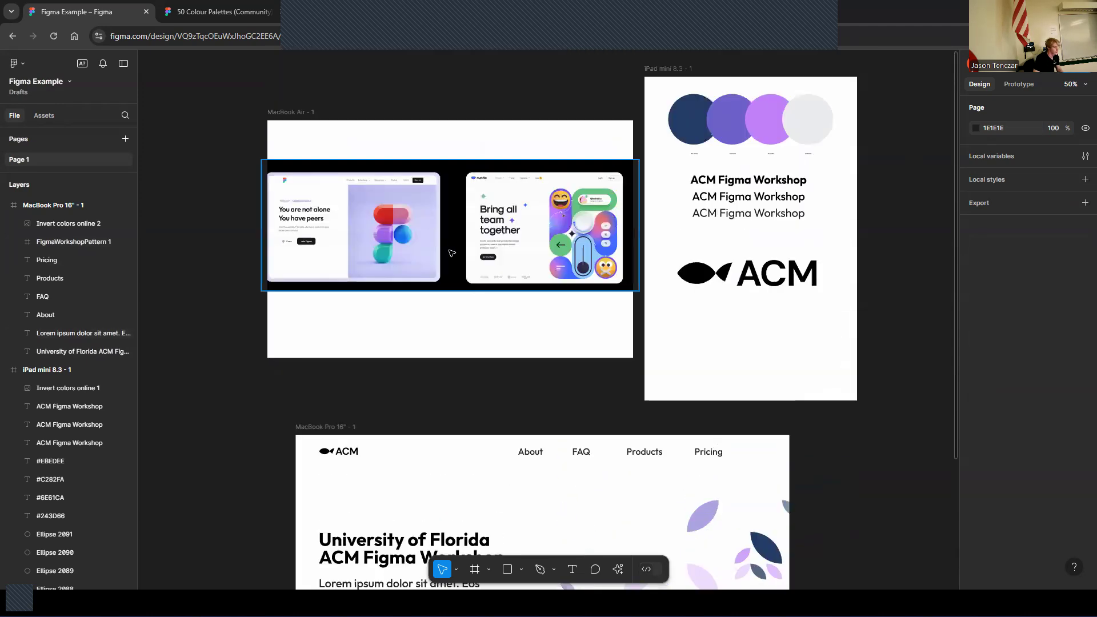
key(ctrl+plus)
key(ctrl+minus)
scroll(498, 510, down, 1)
scroll(496, 508, down, 5)
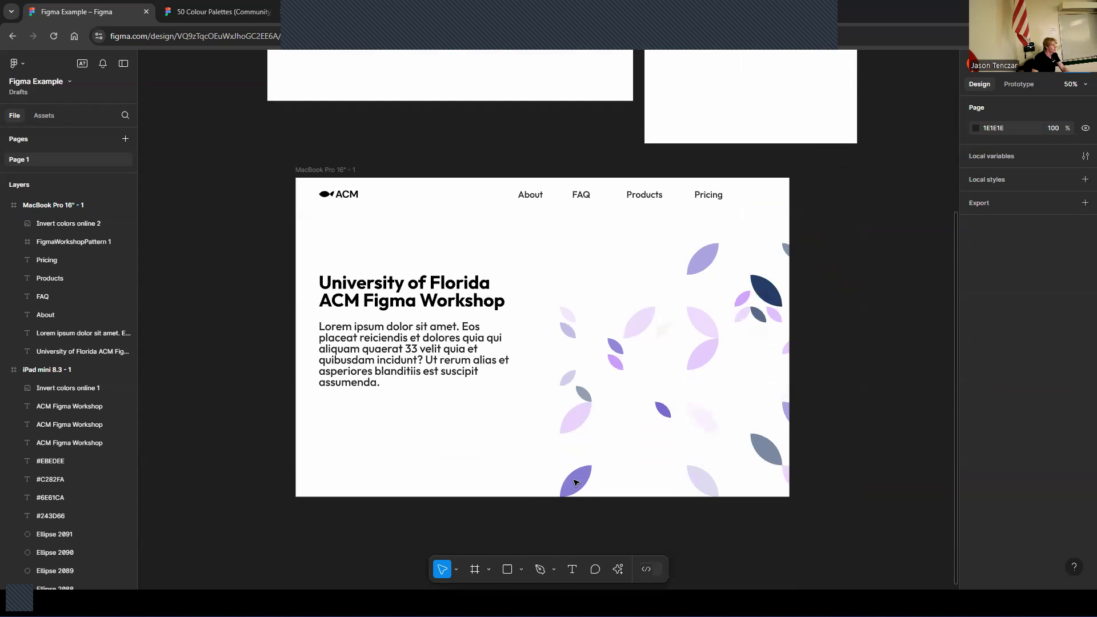
click(507, 570)
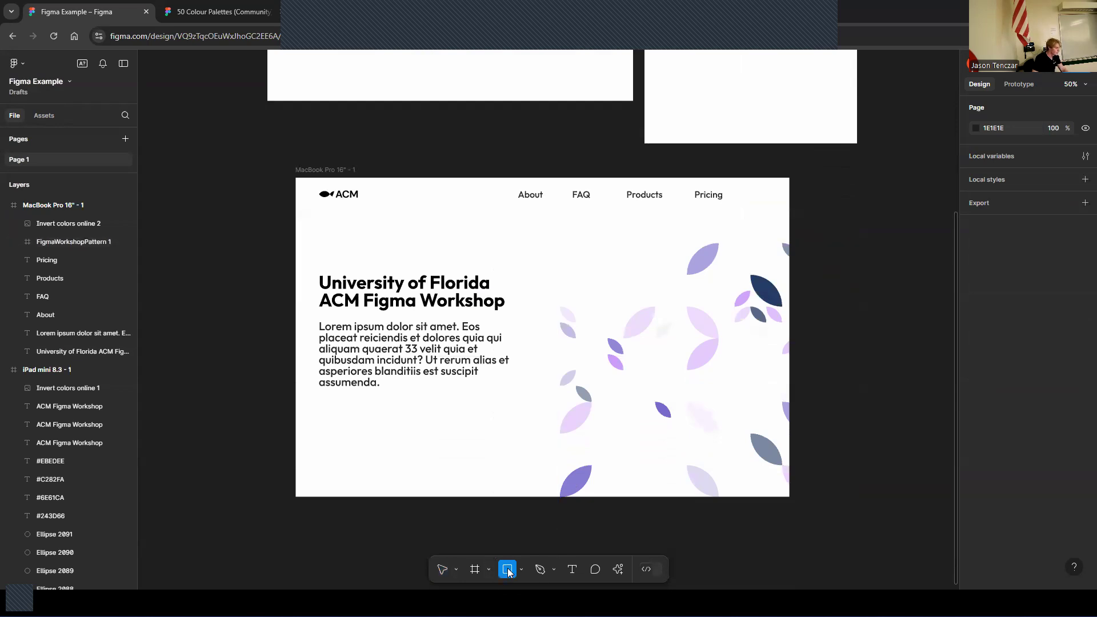
click(521, 570)
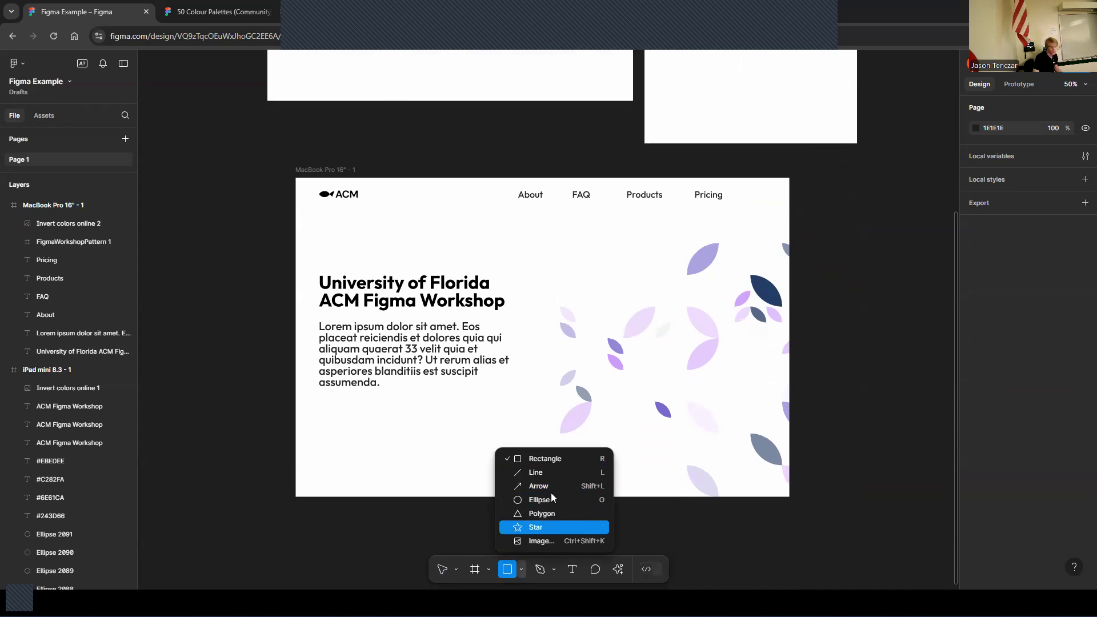
click(318, 399)
drag(318, 400, 366, 417)
click(284, 450)
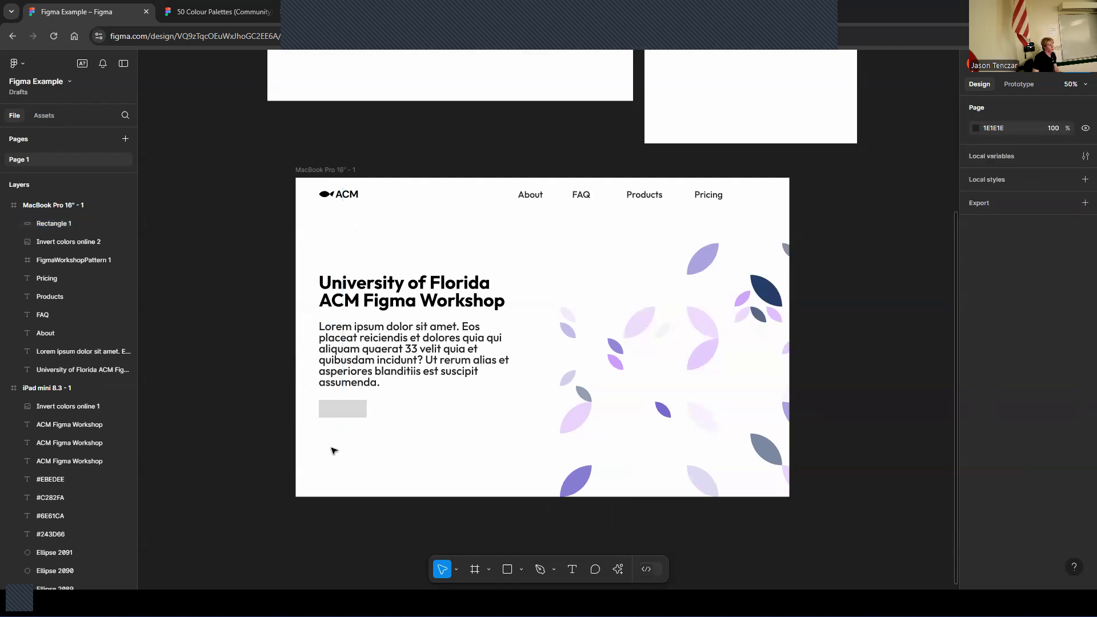
Fill the button rectangle with the navy 243D66 sampled with the eyedropper from the palette circle
click(356, 403)
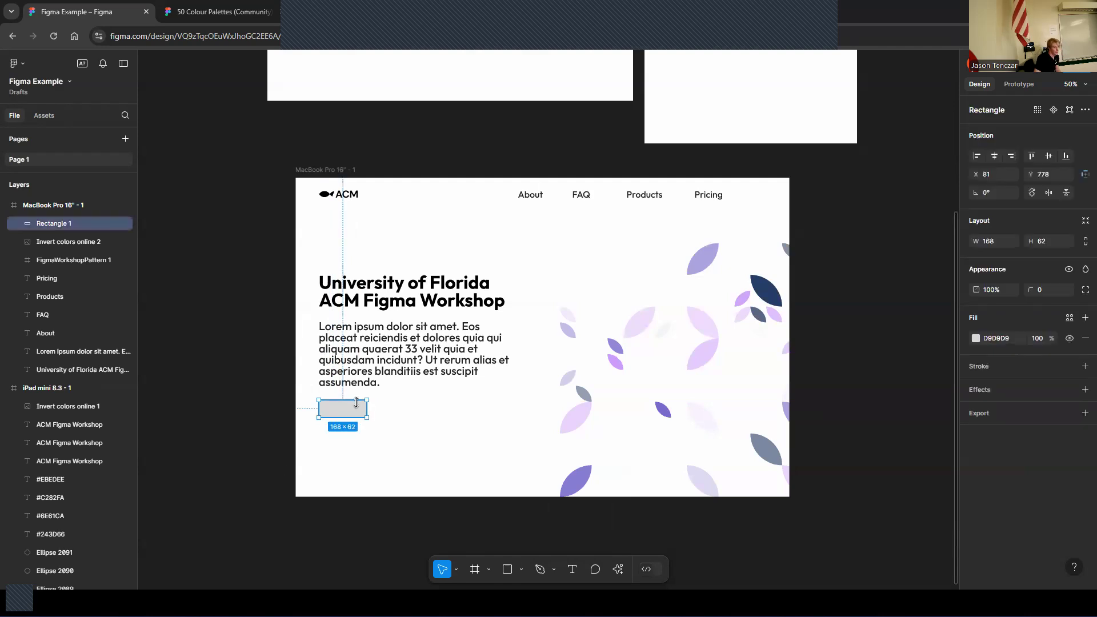
click(977, 340)
scroll(570, 360, up, 10)
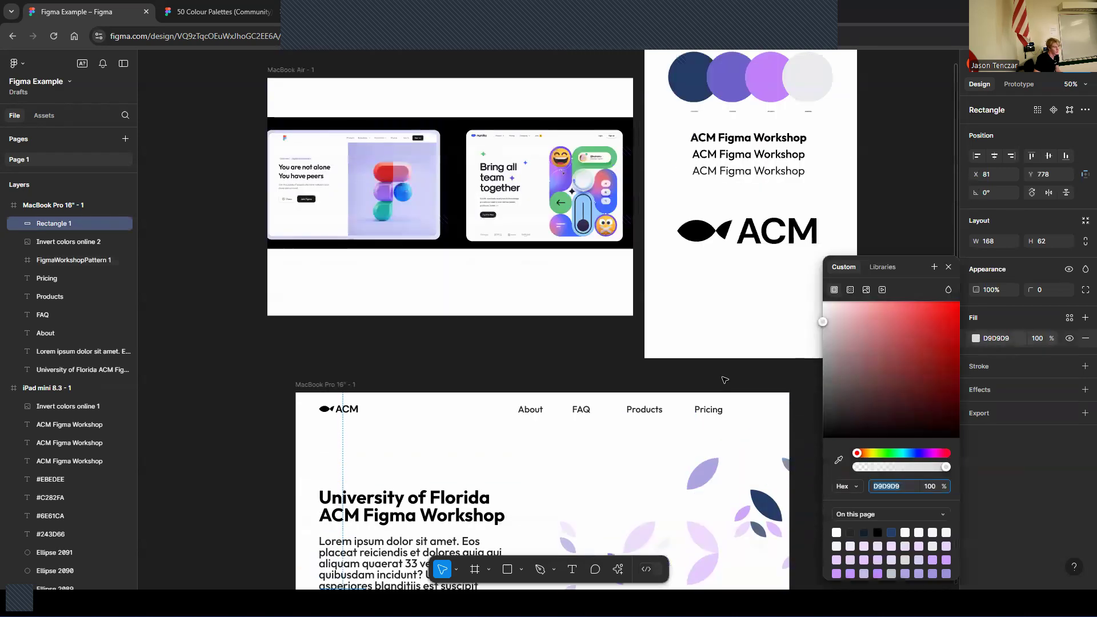
click(840, 461)
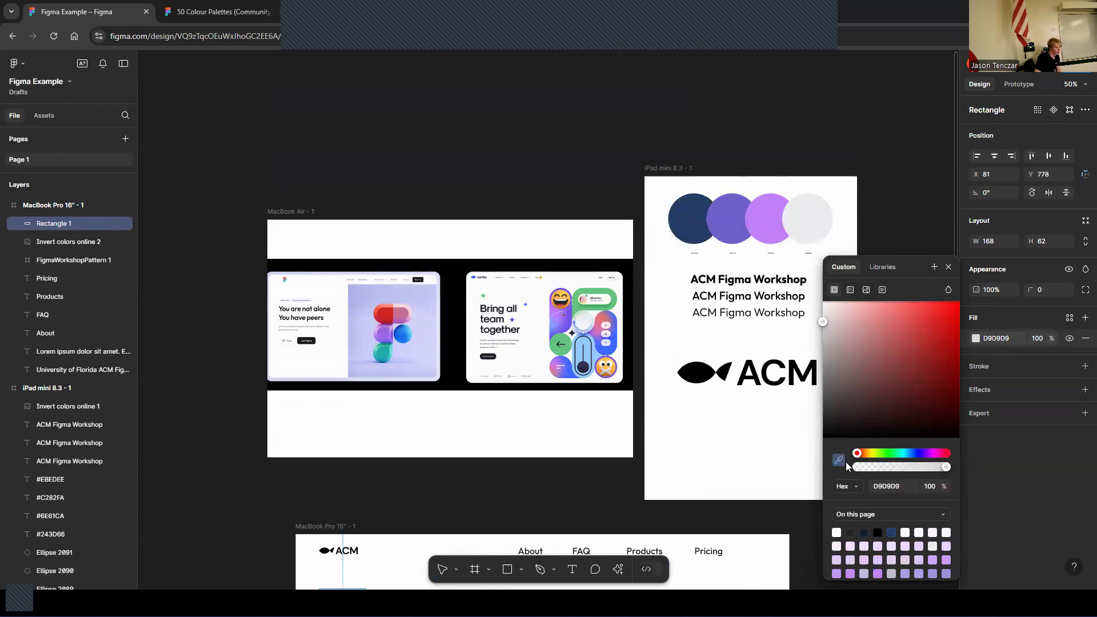
click(694, 220)
scroll(639, 300, down, 3)
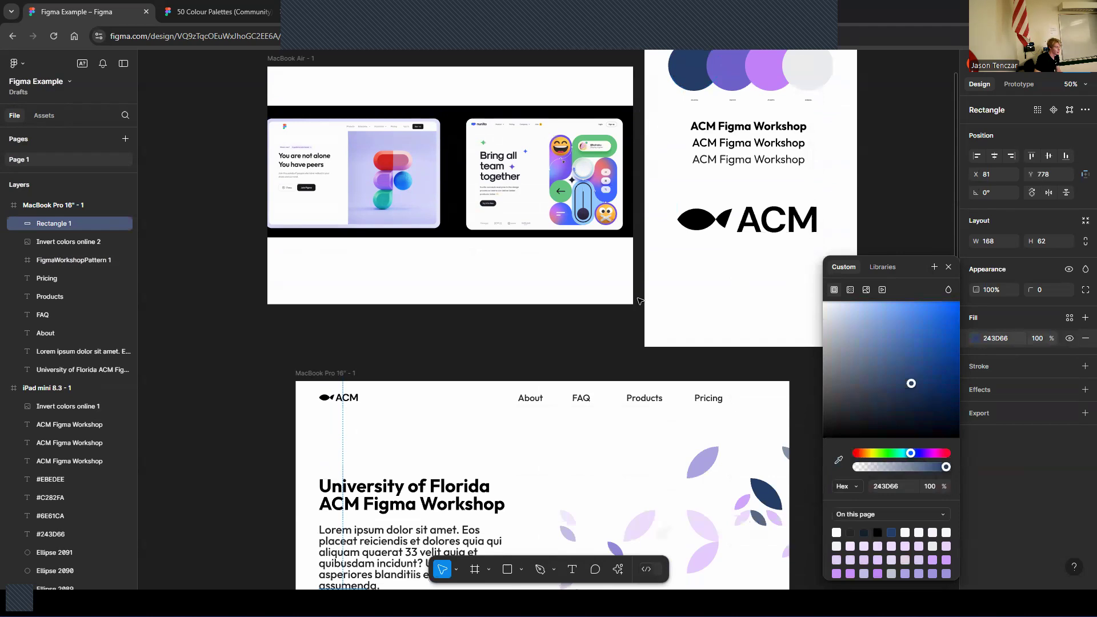
scroll(639, 300, down, 3)
click(386, 469)
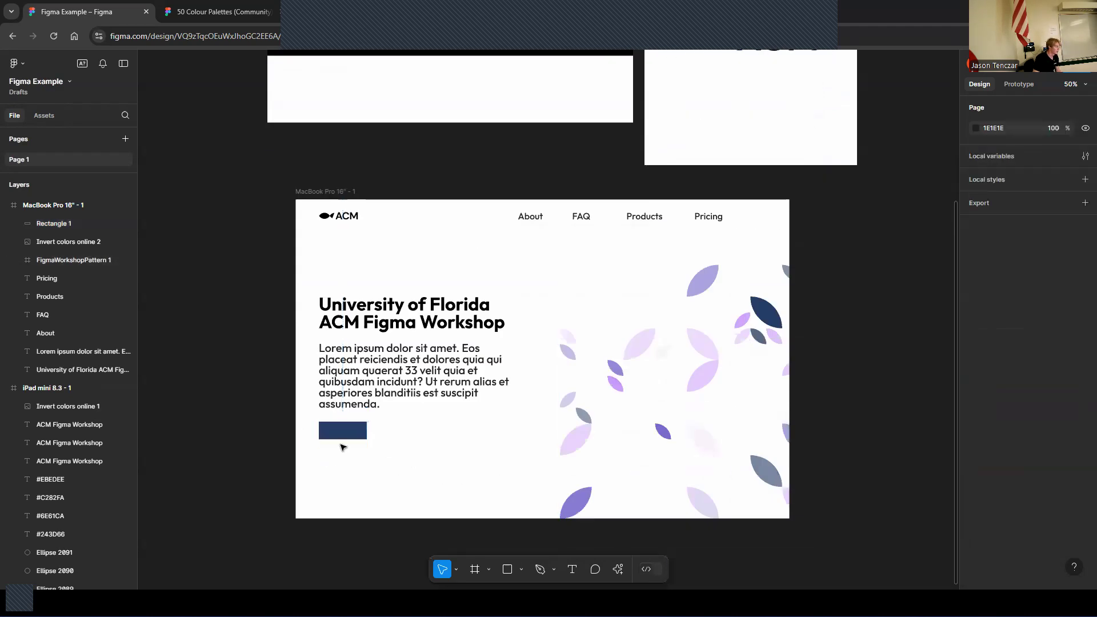
Set the button rectangle's corner radius to 10
scroll(345, 456, up, 4)
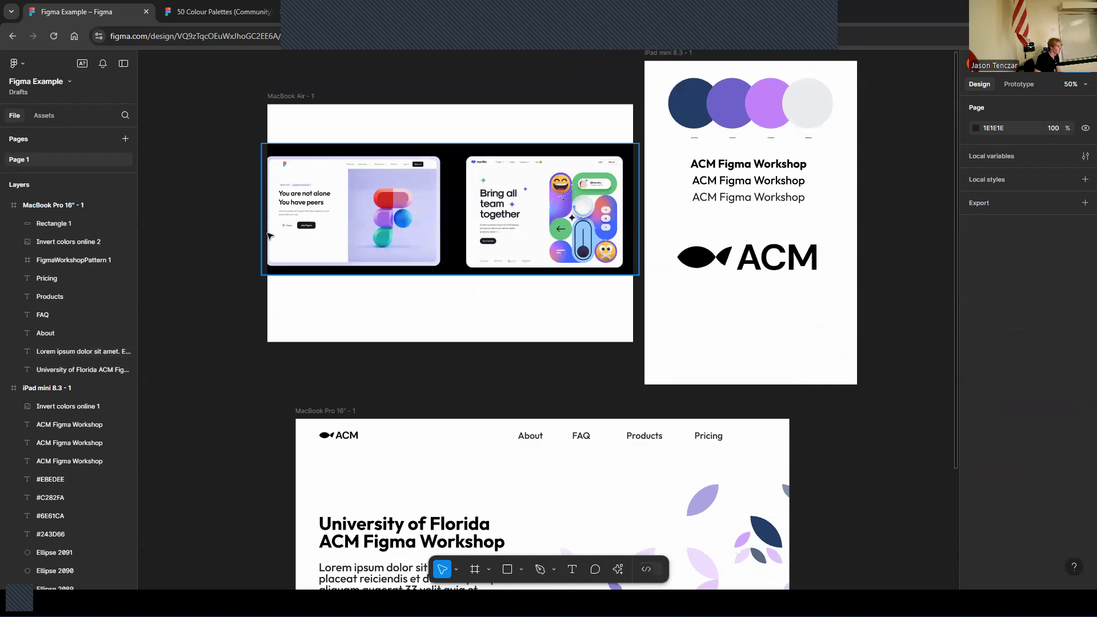
scroll(448, 381, down, 5)
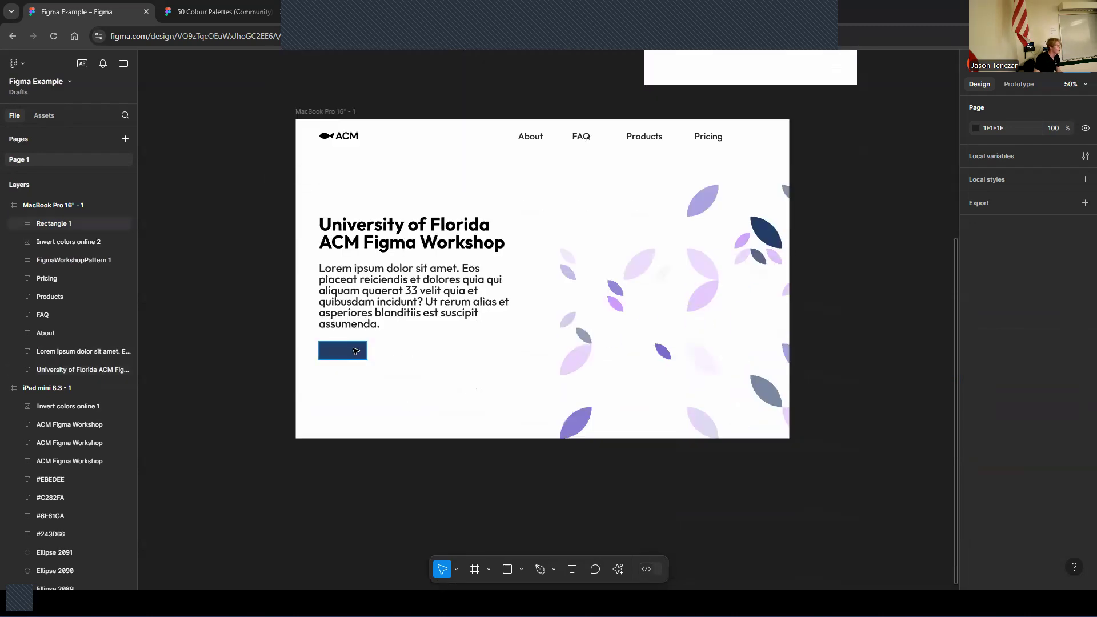
click(354, 353)
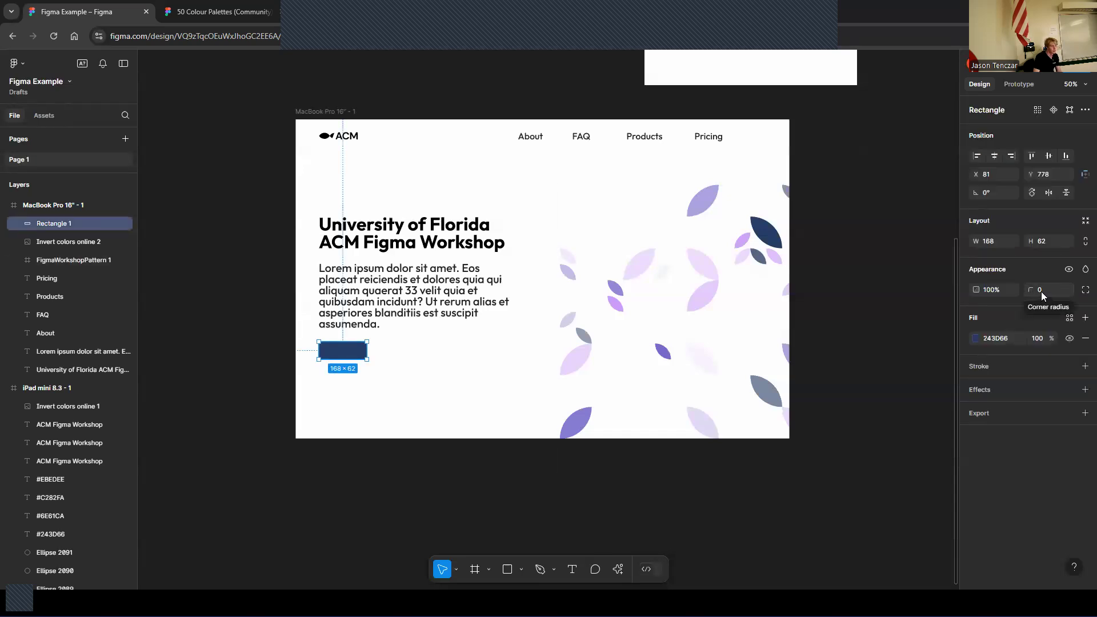
click(1049, 290)
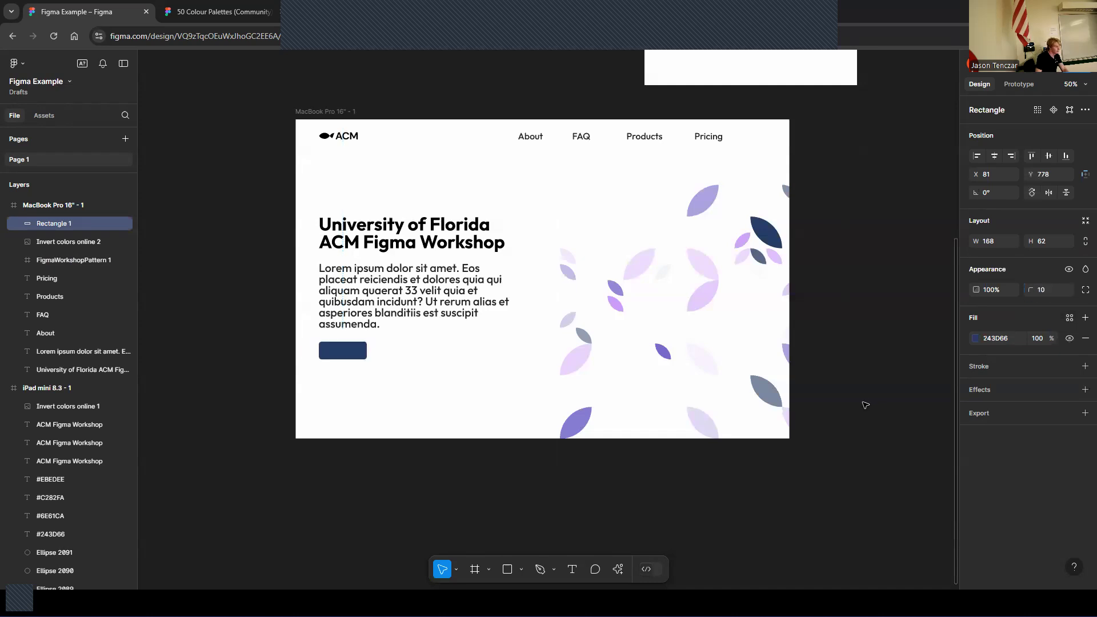
click(361, 410)
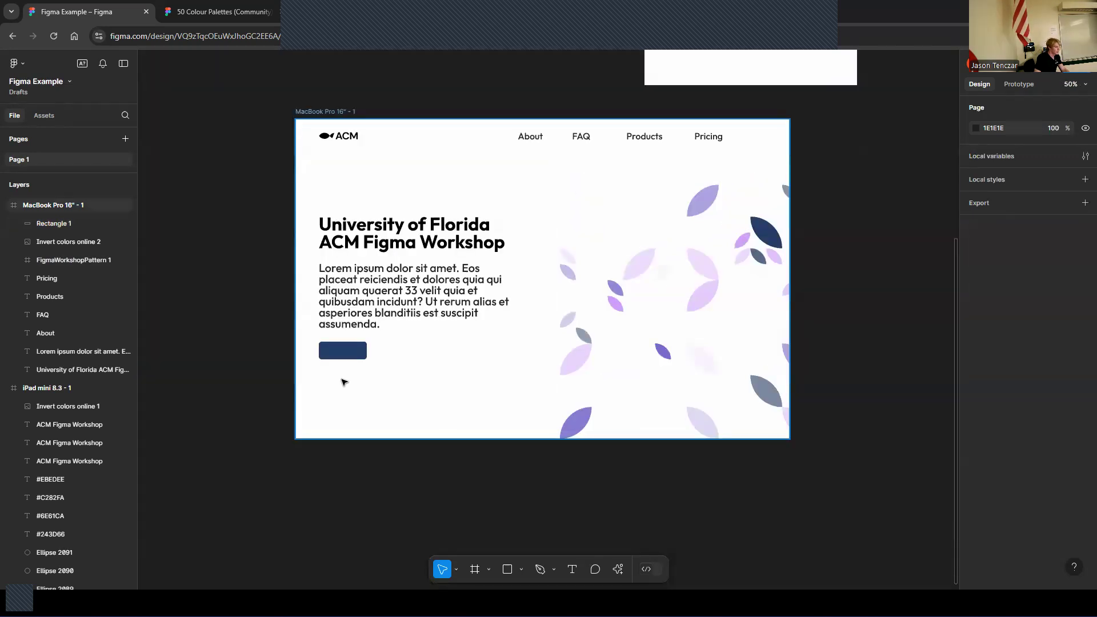
Duplicate the paragraph, move the copy below the button and replace its text with "Log in"
click(572, 569)
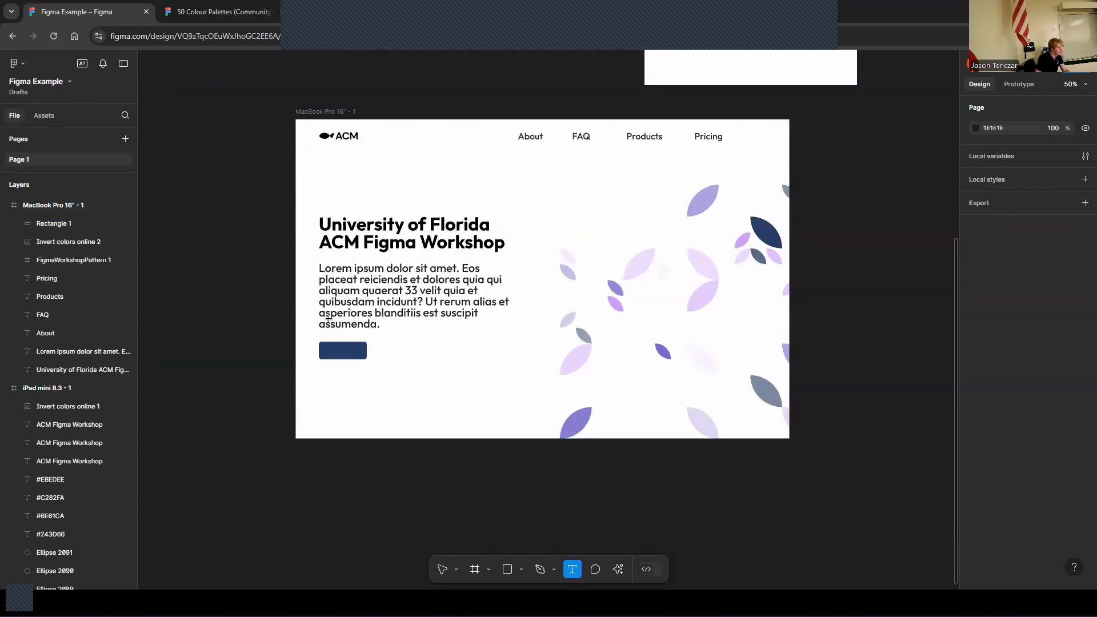
click(442, 569)
click(381, 282)
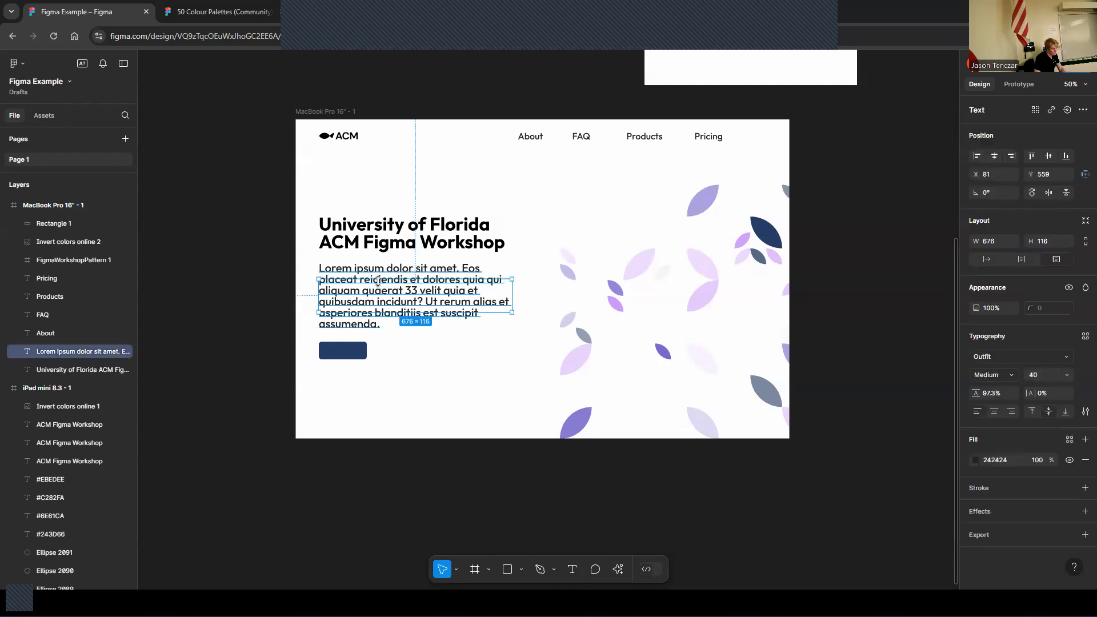
key(ctrl+d)
drag(377, 299, 378, 375)
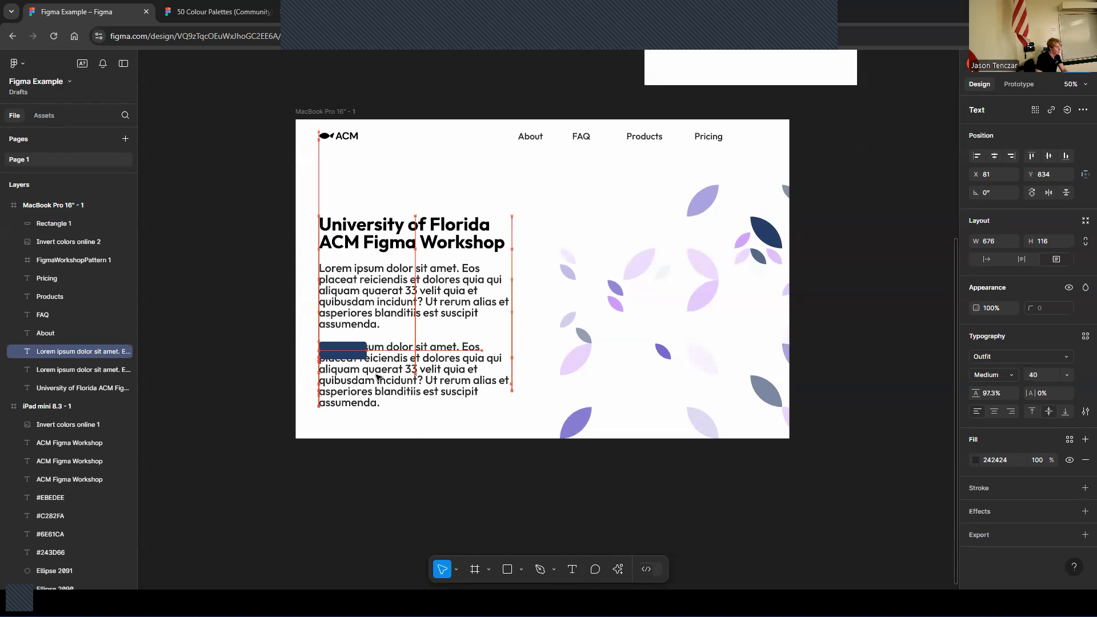
double_click(378, 375)
key(BackSpace)
text(Log in)
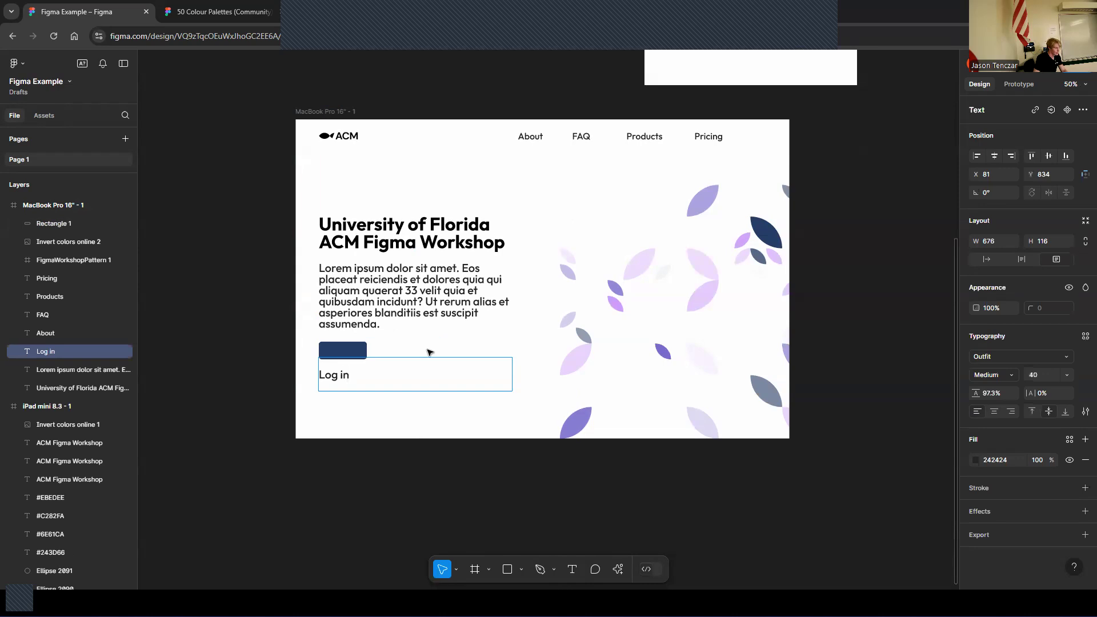
Set the Log in text's fill to white FFFFFF and its font size to 32
key(ctrl+a)
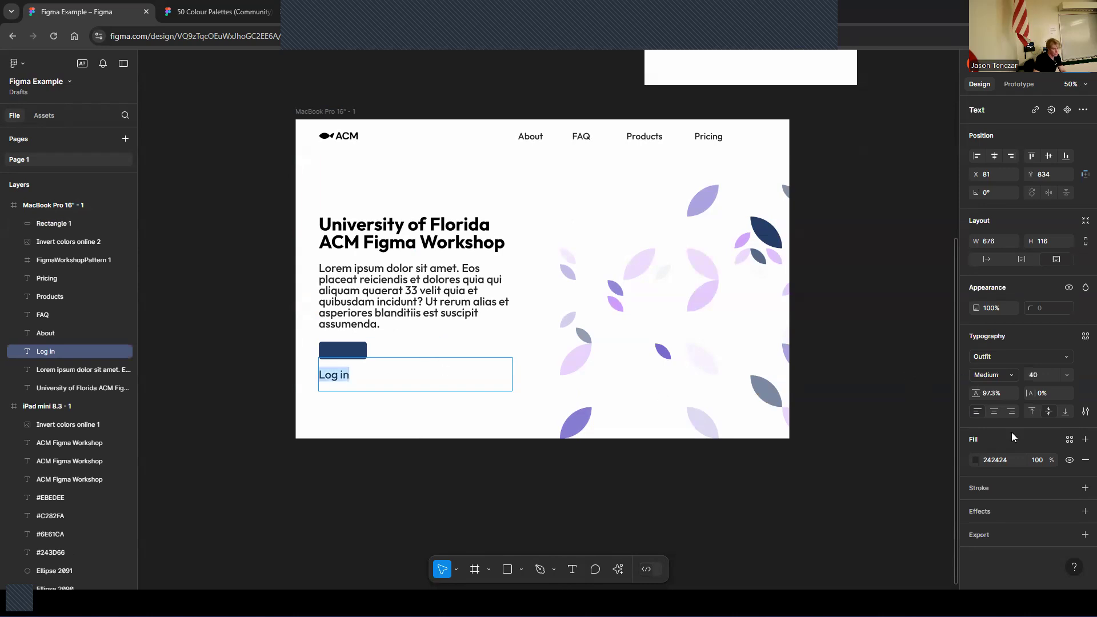
click(978, 461)
drag(896, 362, 802, 256)
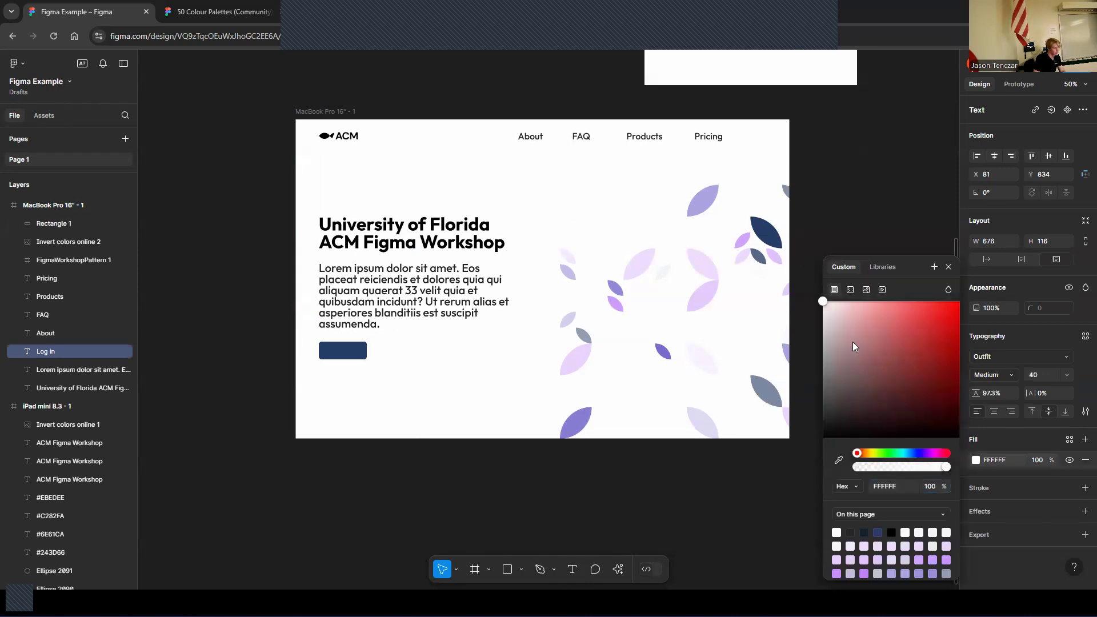
click(1066, 374)
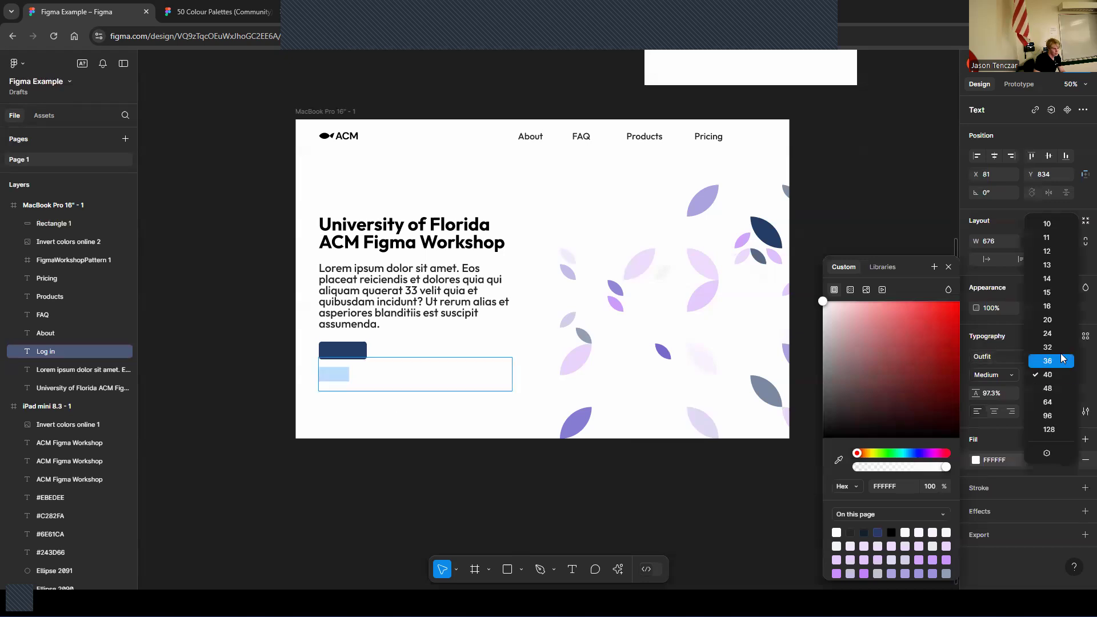
click(1060, 348)
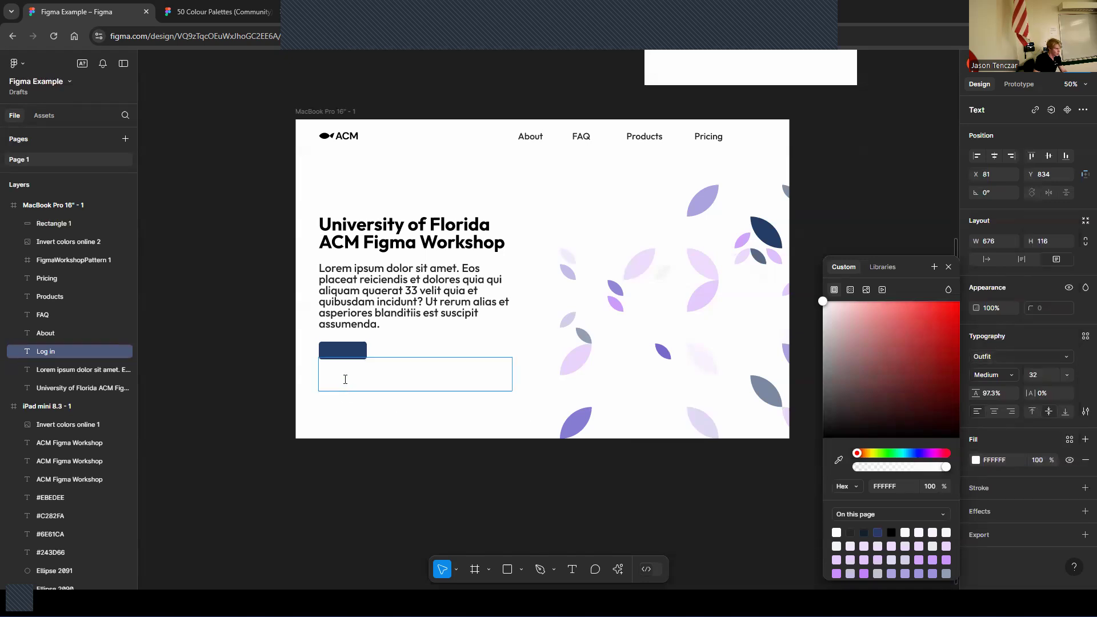
key(Escape)
Move the Log in text onto the button and reorder its layer above the rectangle
drag(345, 375, 350, 356)
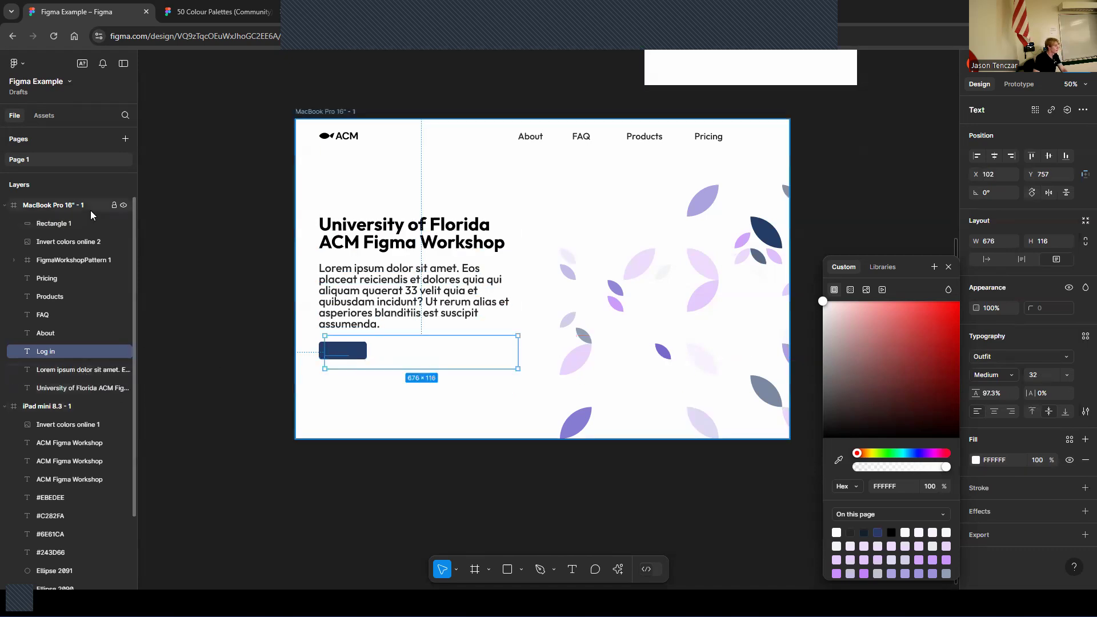
drag(68, 357, 62, 217)
click(367, 437)
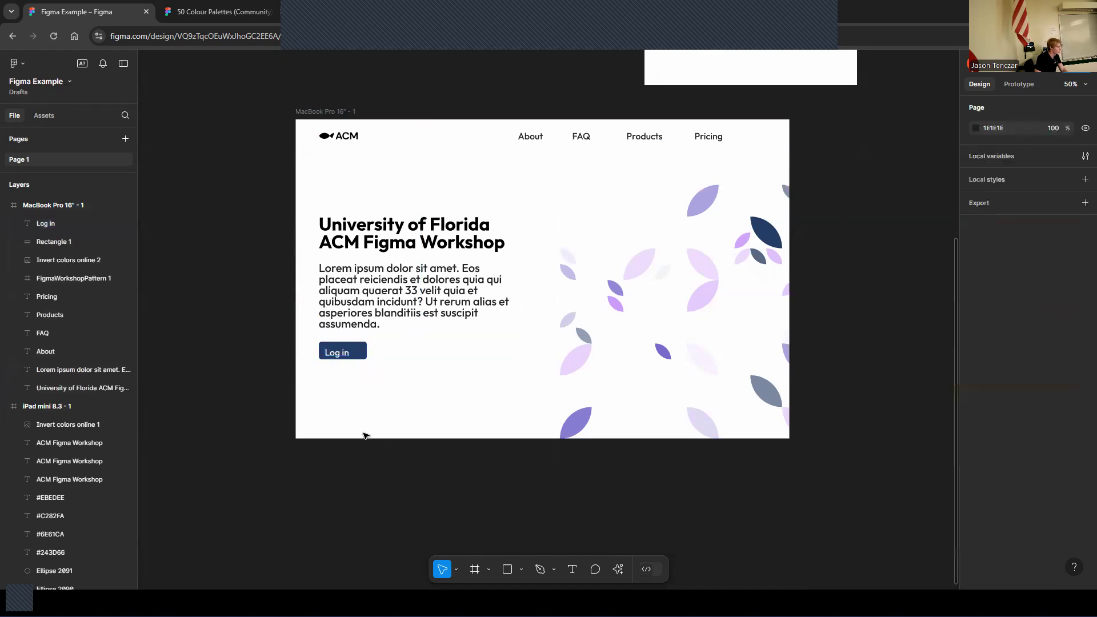
Nudge the Log in text so it sits centred inside the navy button
click(338, 358)
key(ctrl+equal)
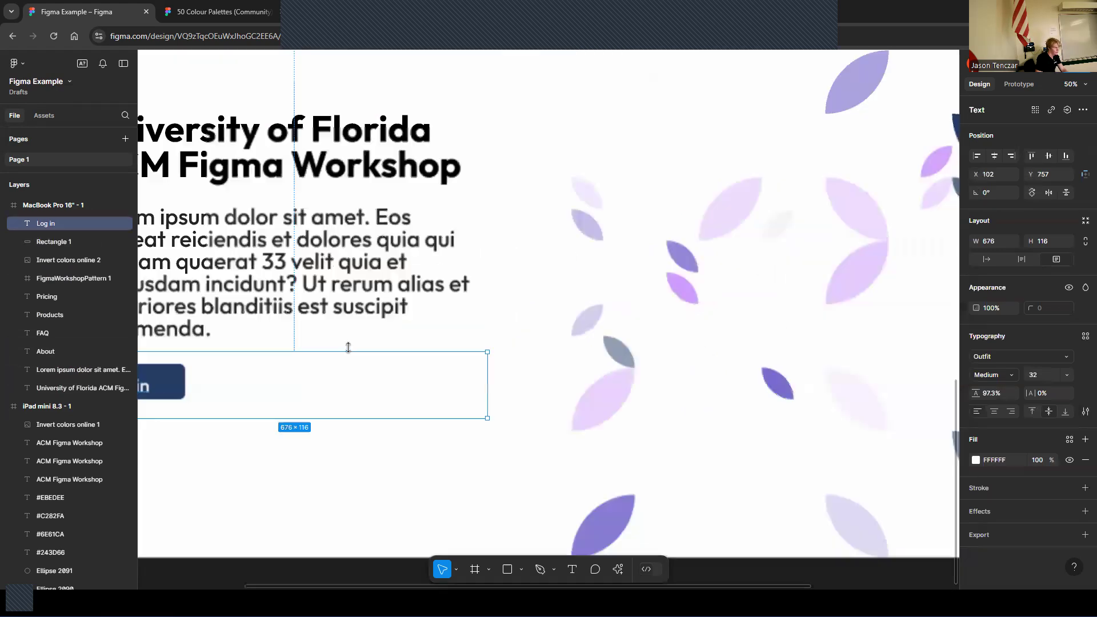
key(ctrl+equal)
key(ctrl+minus)
drag(362, 588, 305, 589)
drag(218, 383, 221, 388)
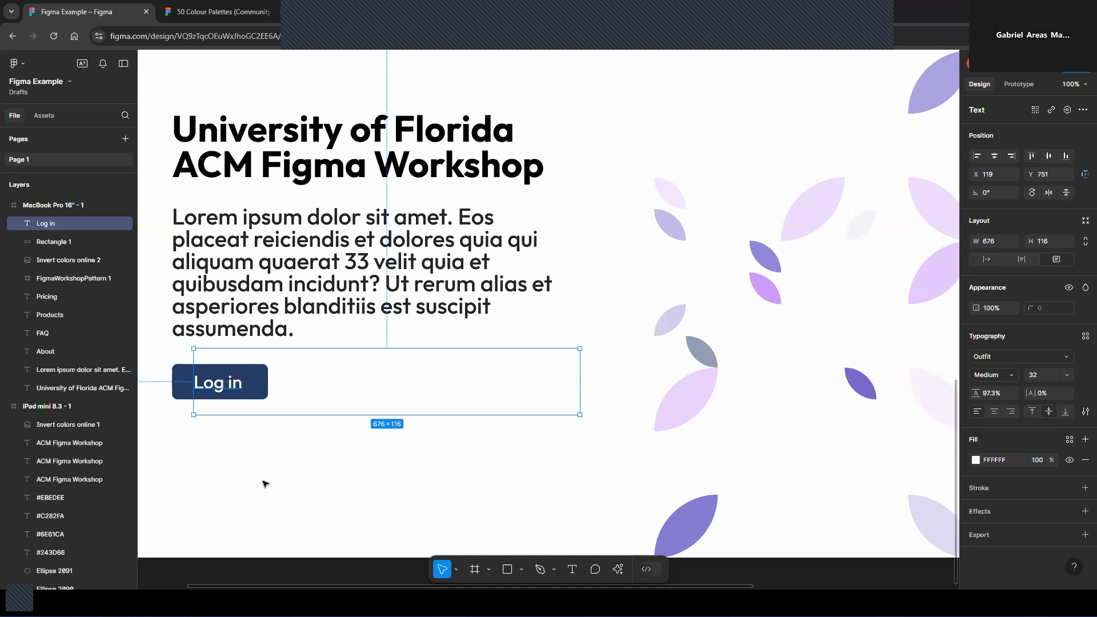
click(262, 484)
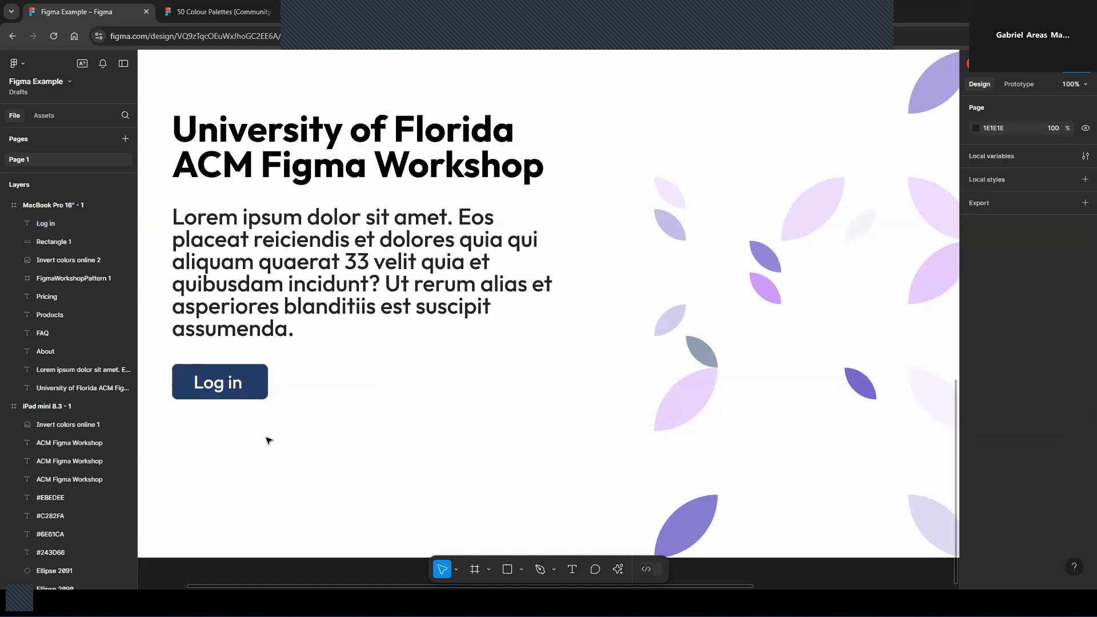
key(minus)
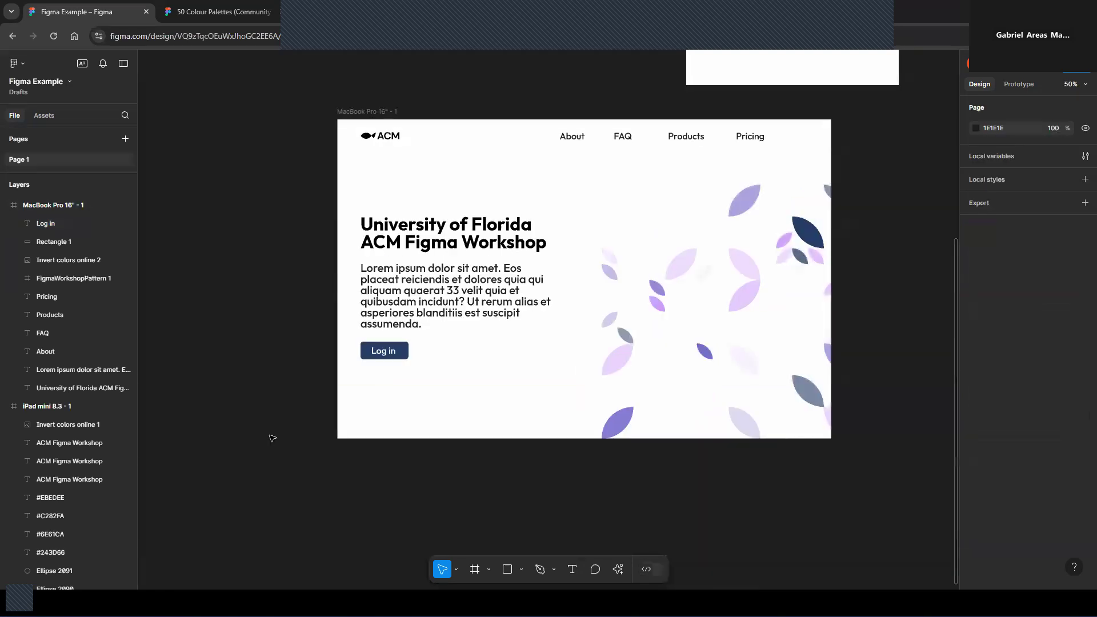
Resize the ACM logo in the navigation bar to about 168 × 50
click(399, 136)
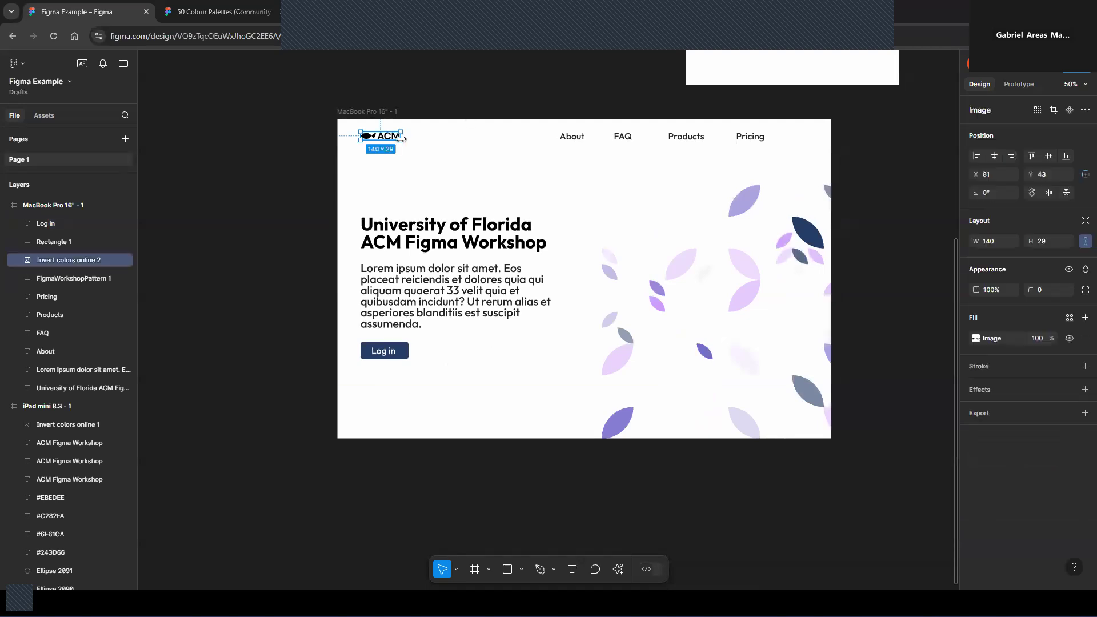
mouse_move(401, 141)
mouse_down()
mouse_move(410, 148)
mouse_move(394, 141)
mouse_up()
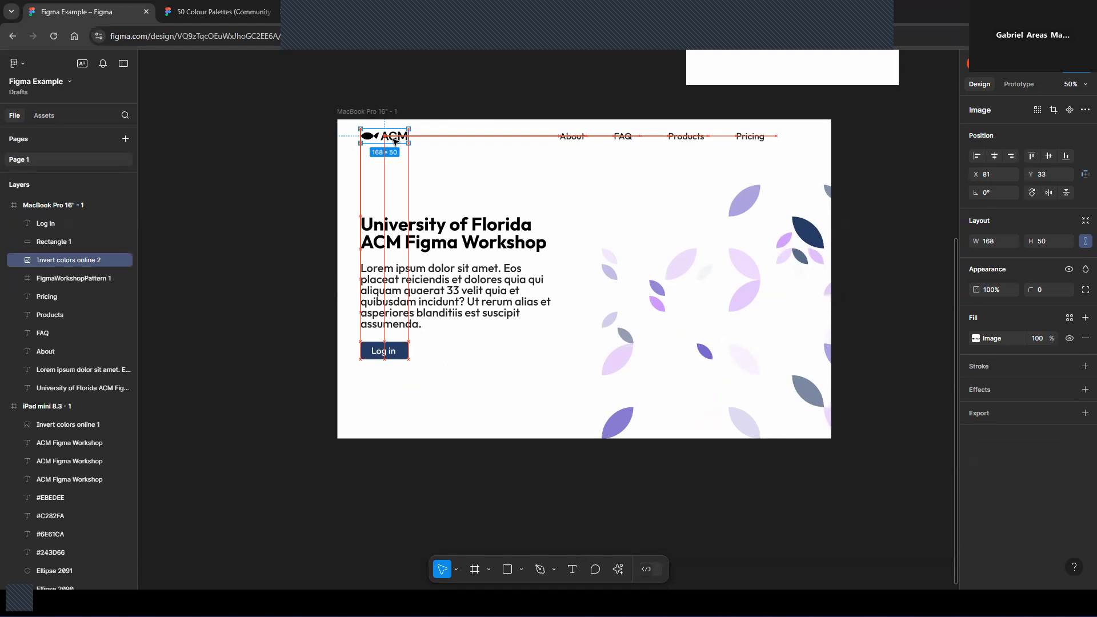
drag(394, 143, 395, 142)
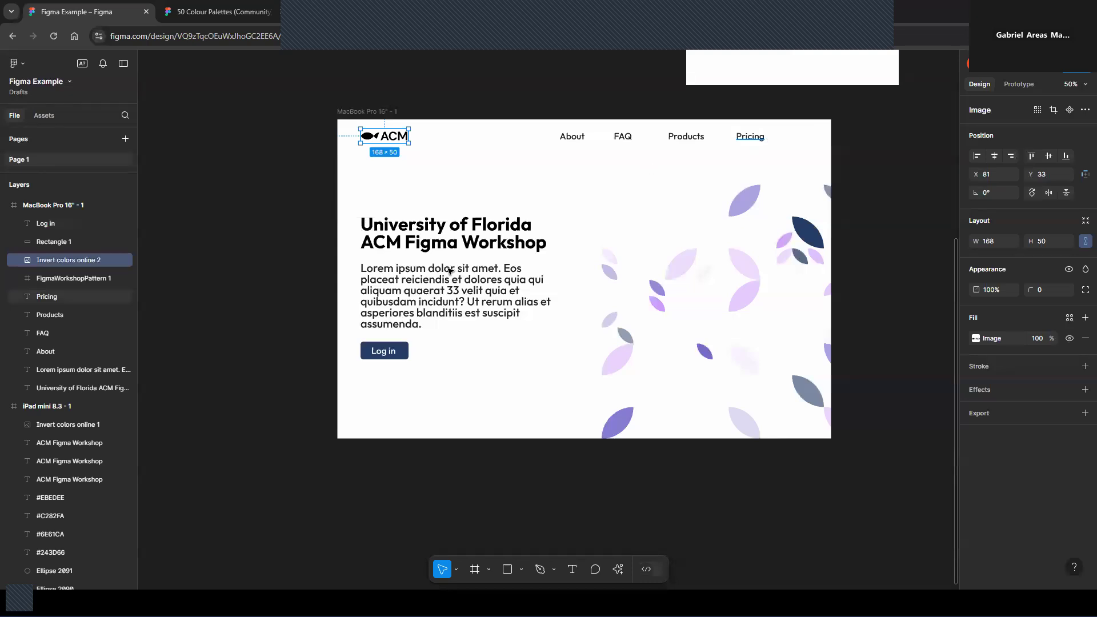
click(368, 451)
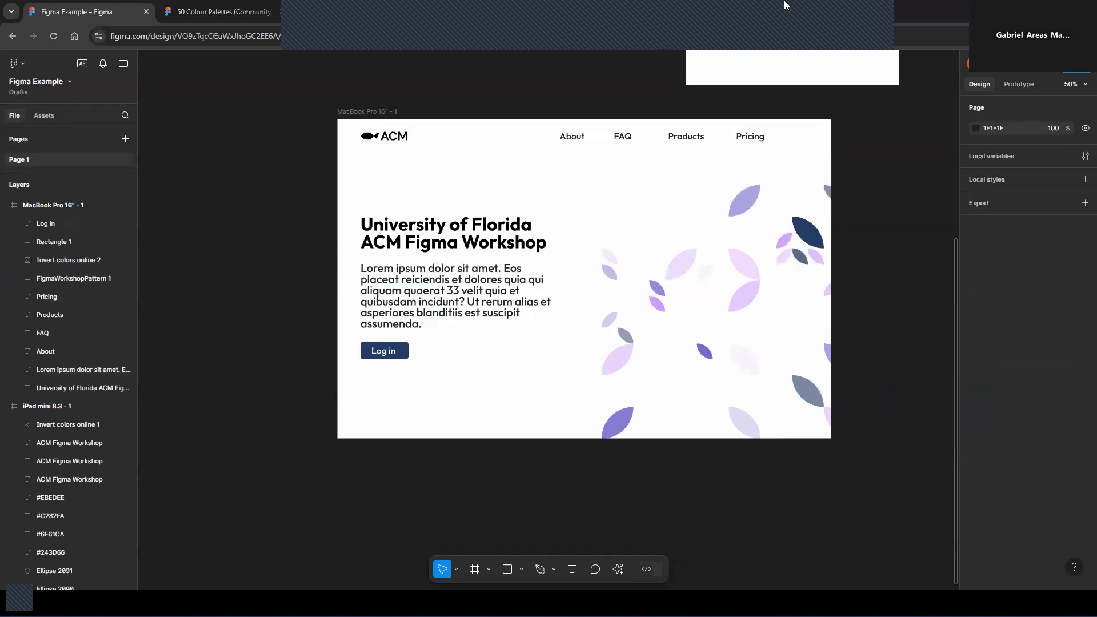
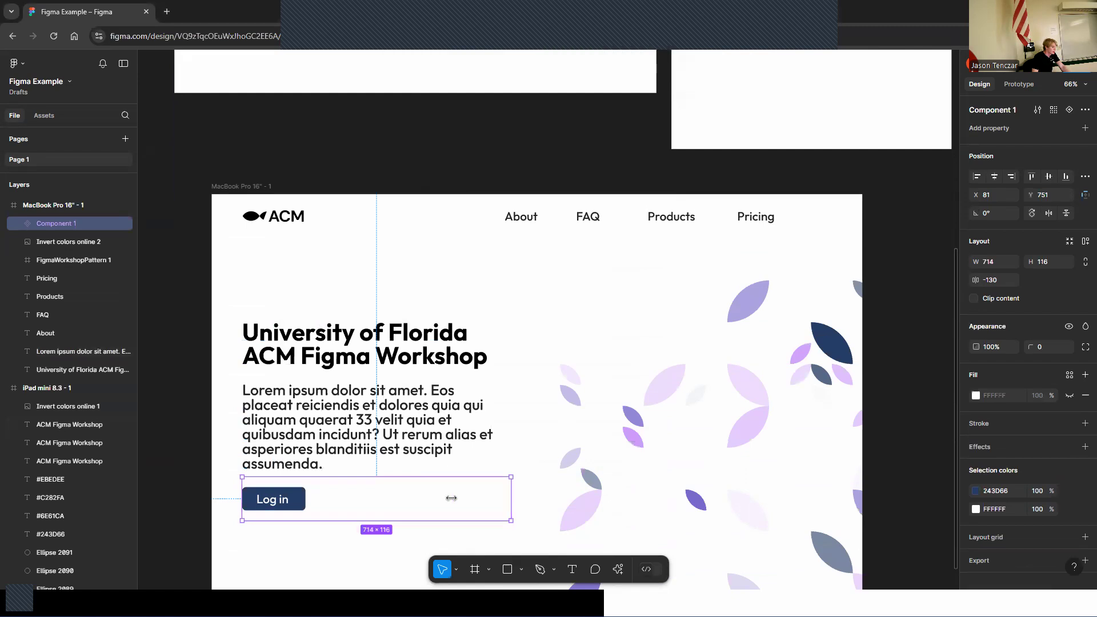
Undo and ungroup the oversized button component back into its separate Log in text and rectangle
key(ctrl+z)
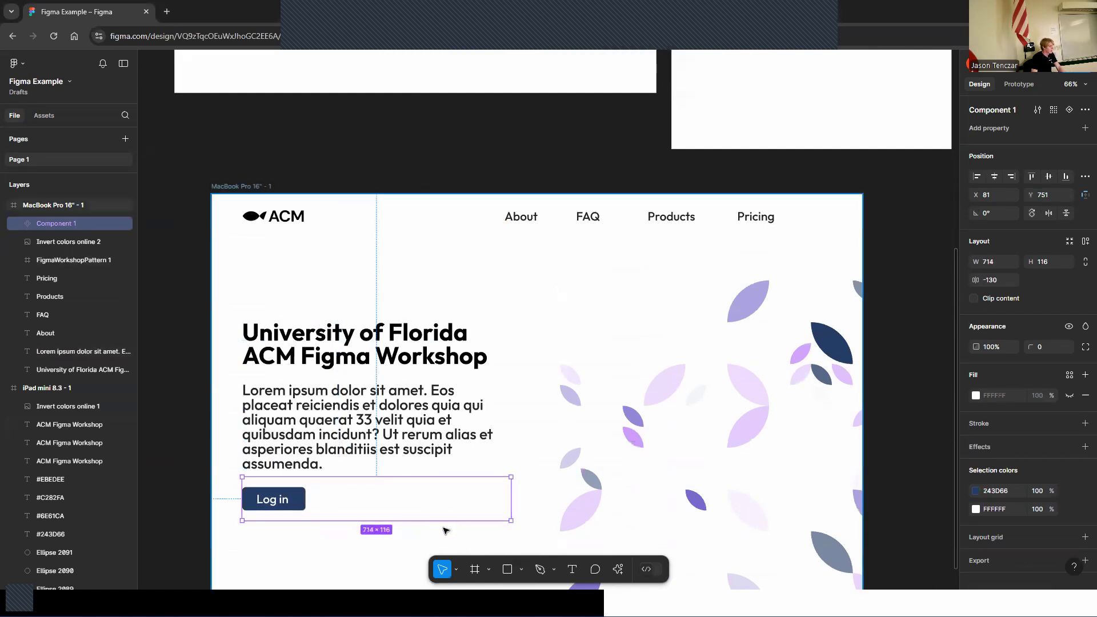
key(ctrl+shift+g)
drag(511, 497, 435, 498)
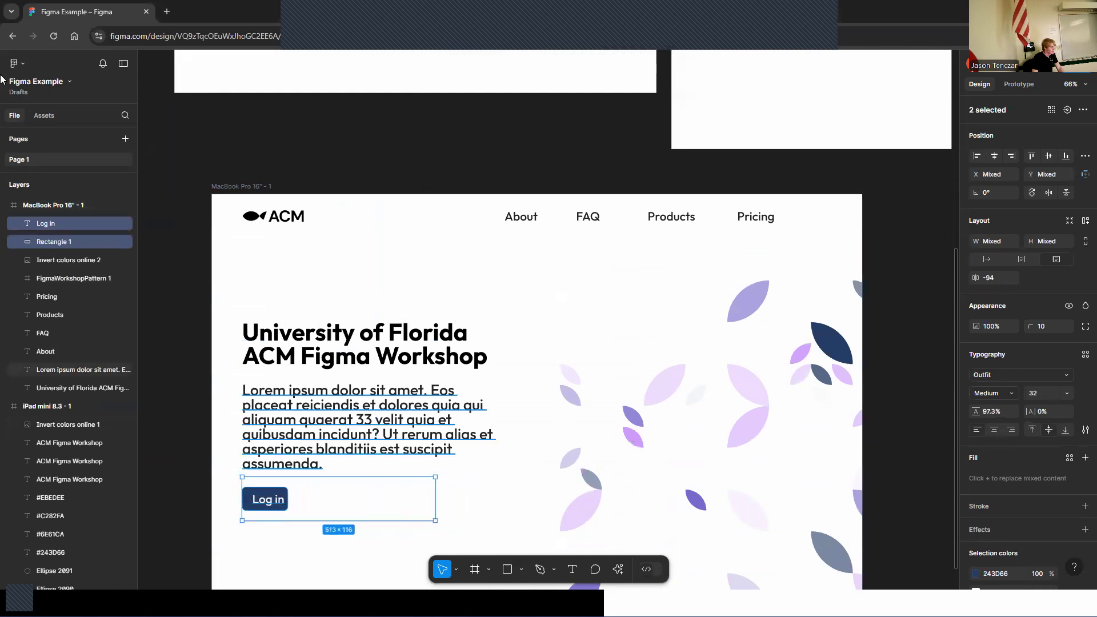
click(70, 244)
click(70, 229)
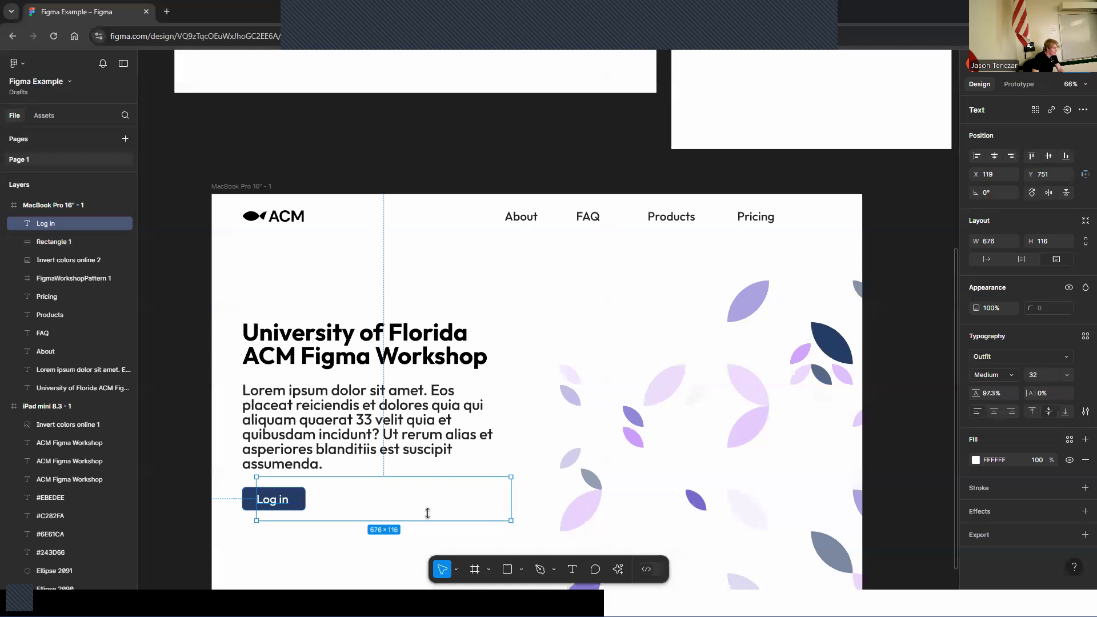
Shrink the Log in text box to about 96 px wide and make the text and rectangle a component
drag(510, 499, 293, 502)
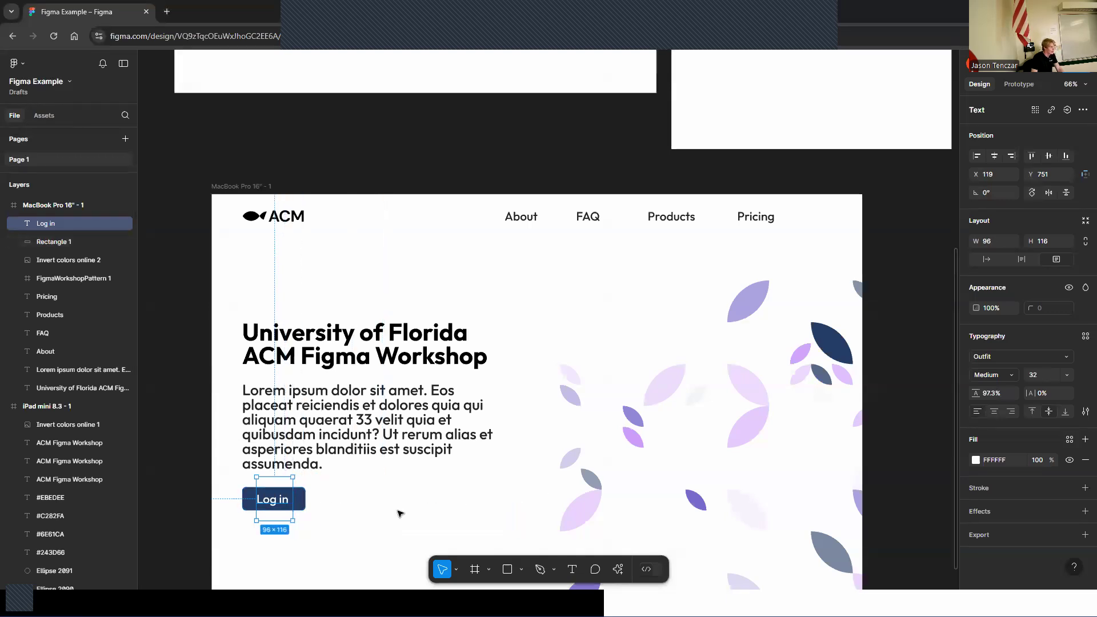
click(225, 494)
drag(229, 483, 333, 518)
right_click(291, 501)
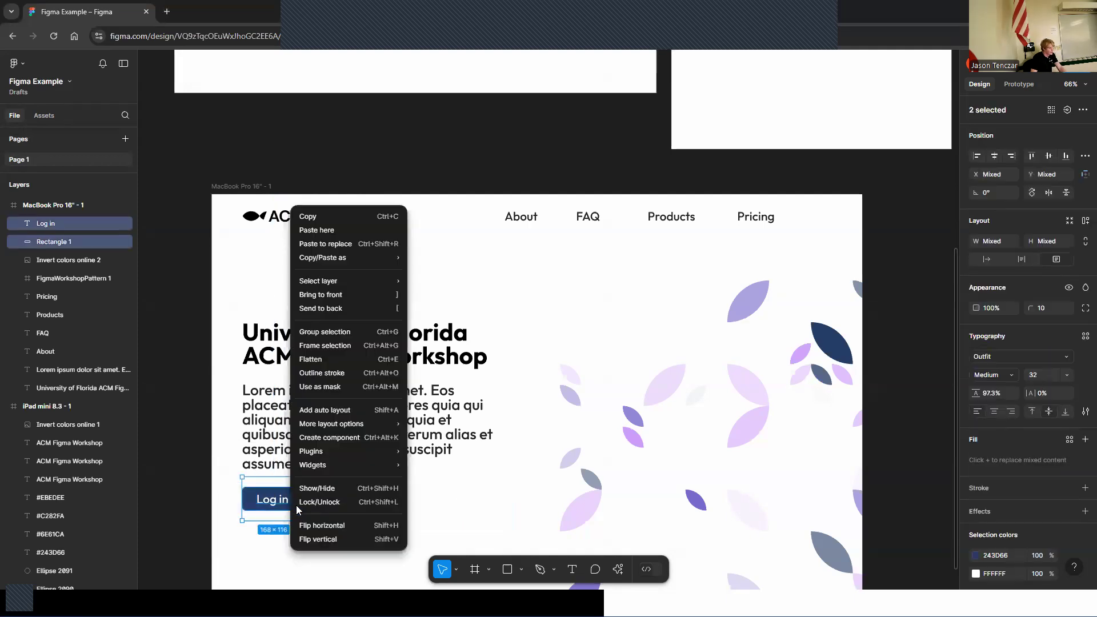
click(339, 438)
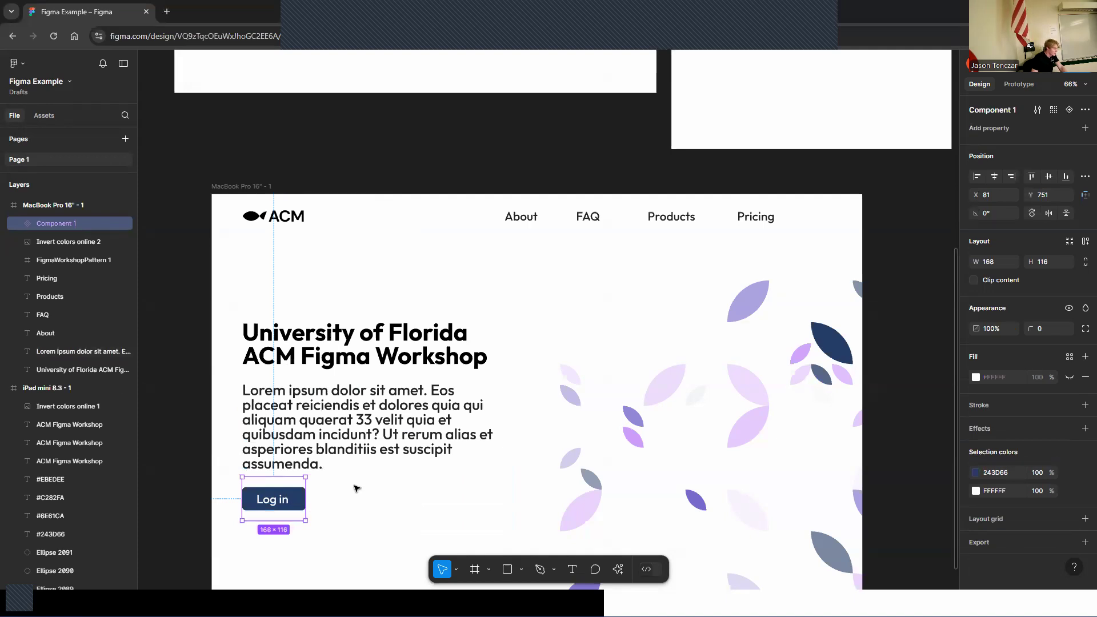
click(372, 480)
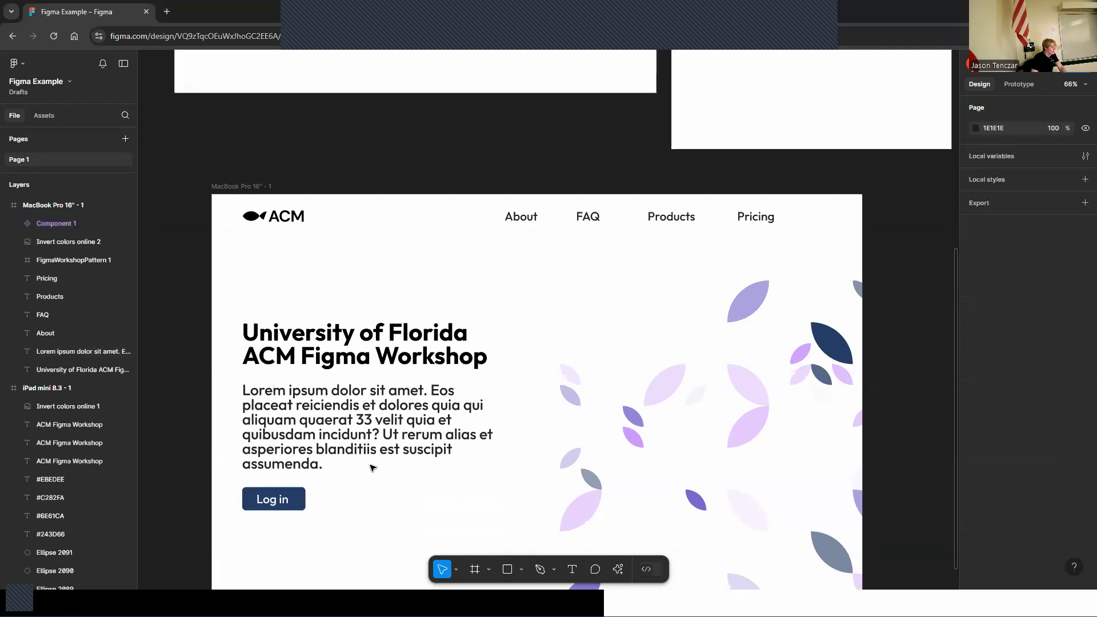
Duplicate the Log in button component and place the copy at the right end of the navigation bar
scroll(343, 435, up, 5)
scroll(350, 430, up, 6)
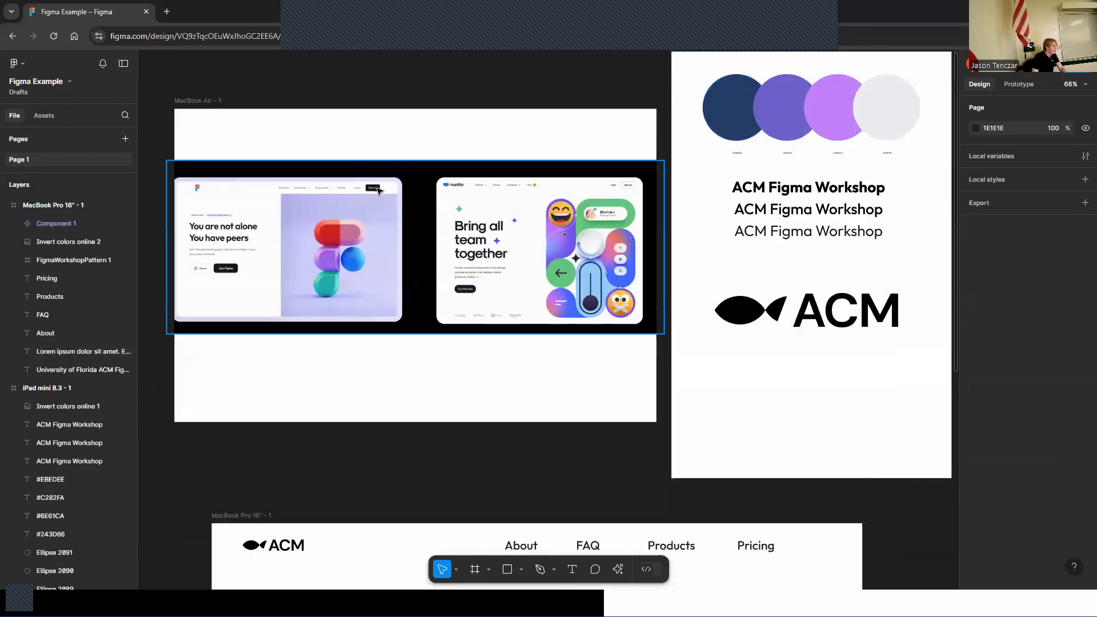
scroll(376, 195, down, 8)
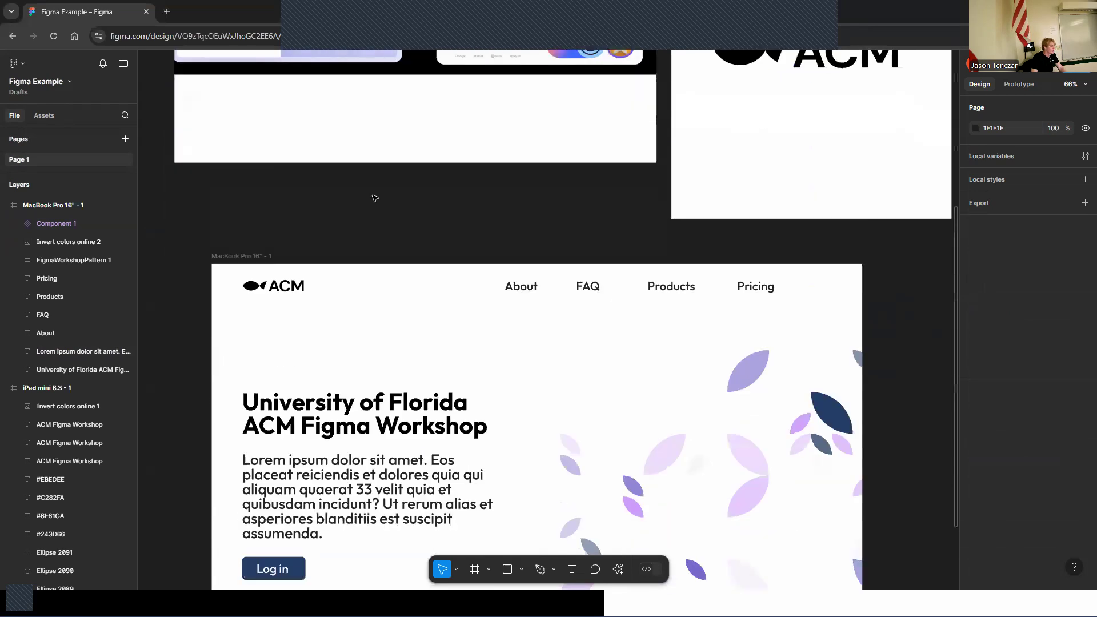
scroll(374, 200, down, 12)
scroll(377, 257, up, 8)
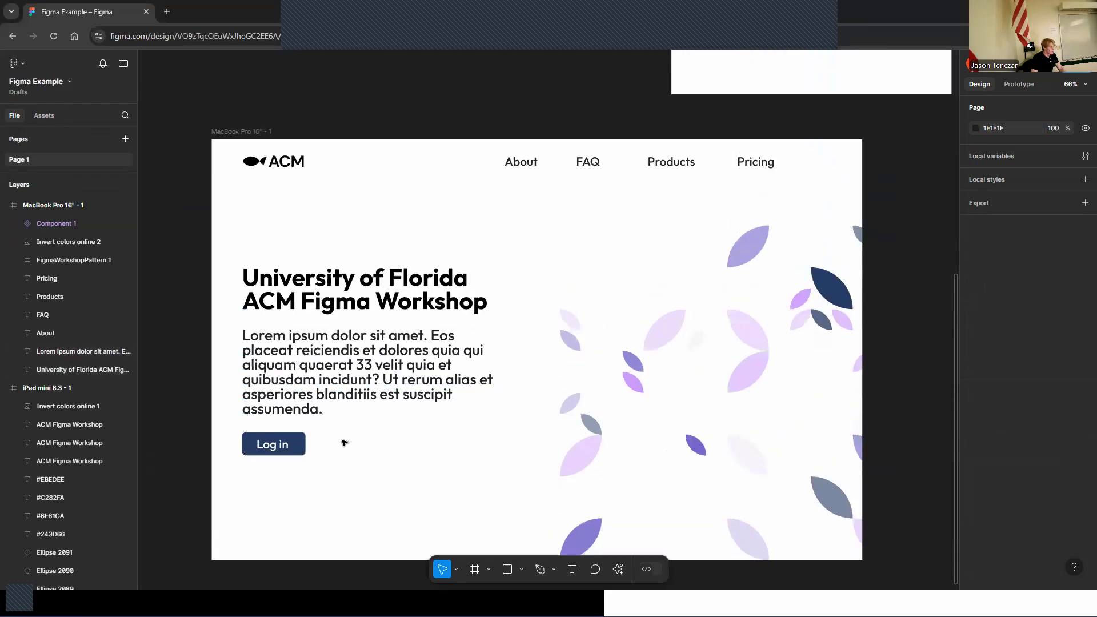
click(264, 458)
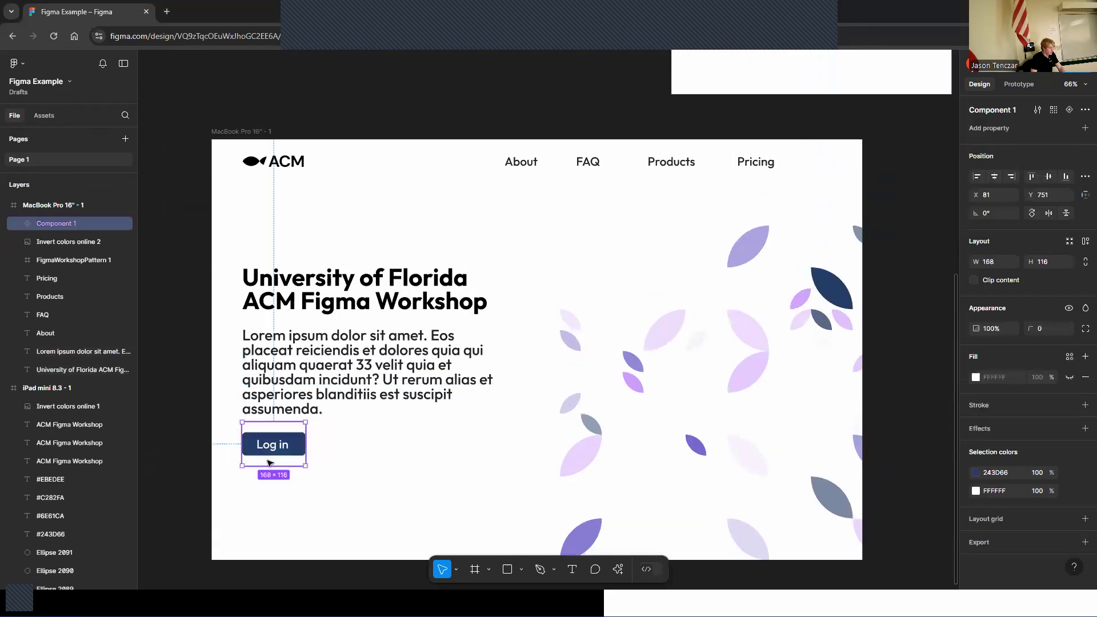
key(ctrl+d)
drag(268, 461, 794, 258)
drag(843, 204, 812, 178)
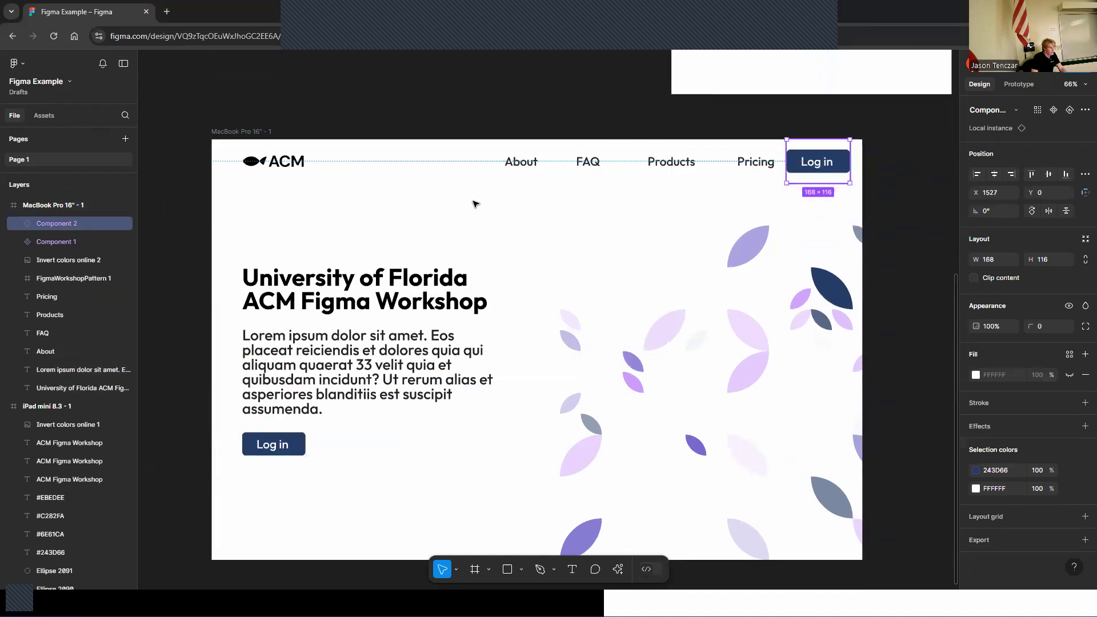
Shift the About, FAQ, Products and Pricing links left and nudge the navigation Log in button to fit
drag(483, 154, 689, 164)
drag(802, 162, 782, 162)
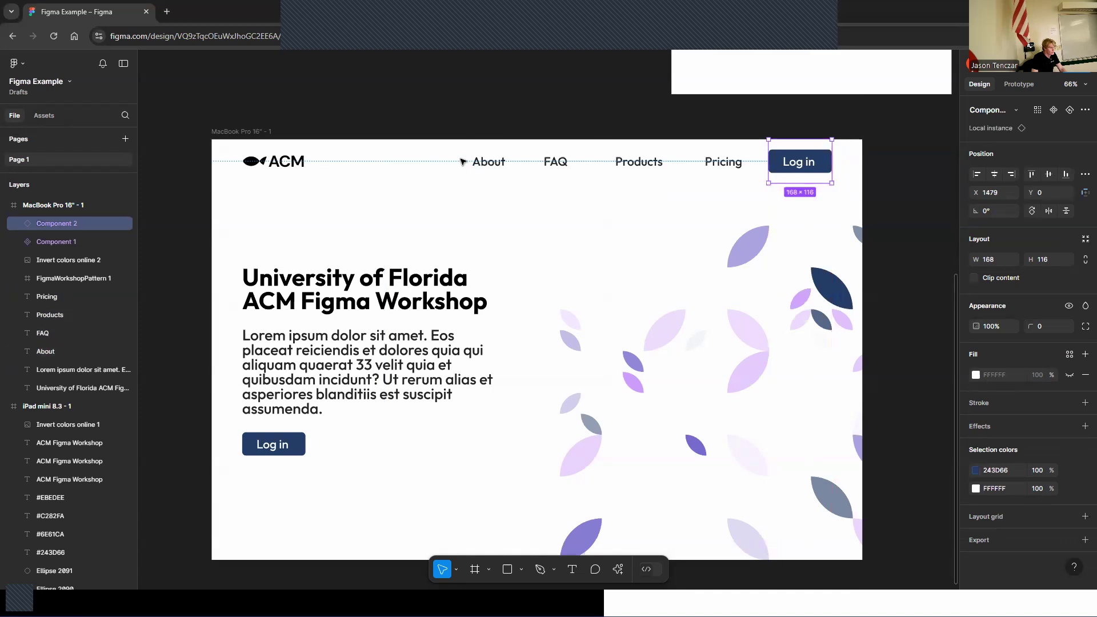
click(478, 162)
drag(457, 156, 711, 162)
click(681, 206)
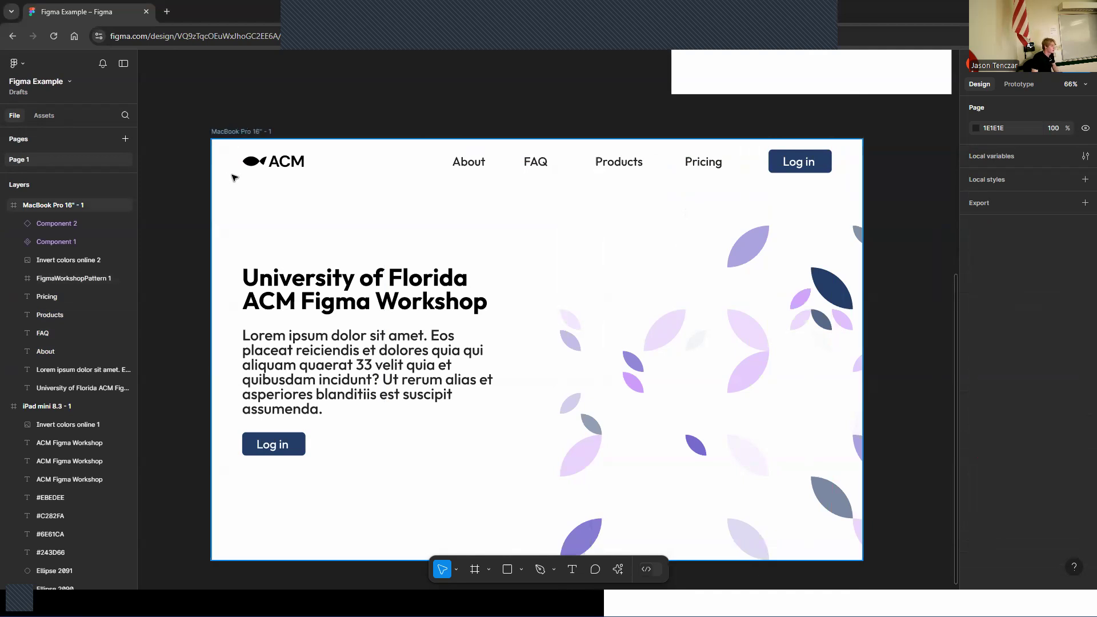
Select the logo, links and Log in button of the navigation bar and make them one component
scroll(485, 198, down, 1)
scroll(496, 199, up, 1)
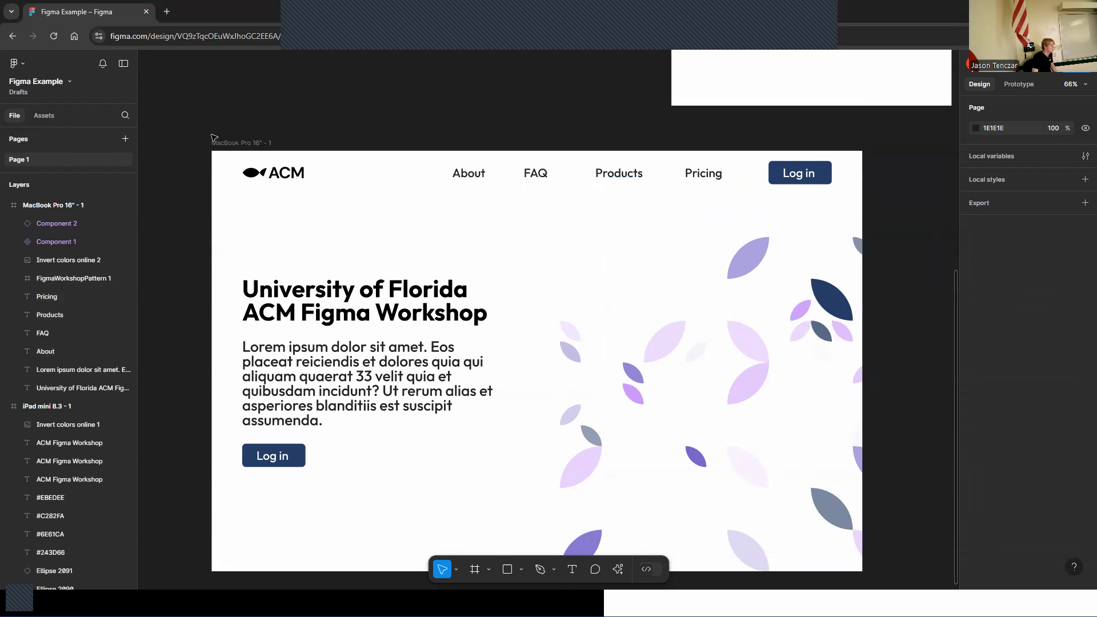
drag(255, 201, 822, 154)
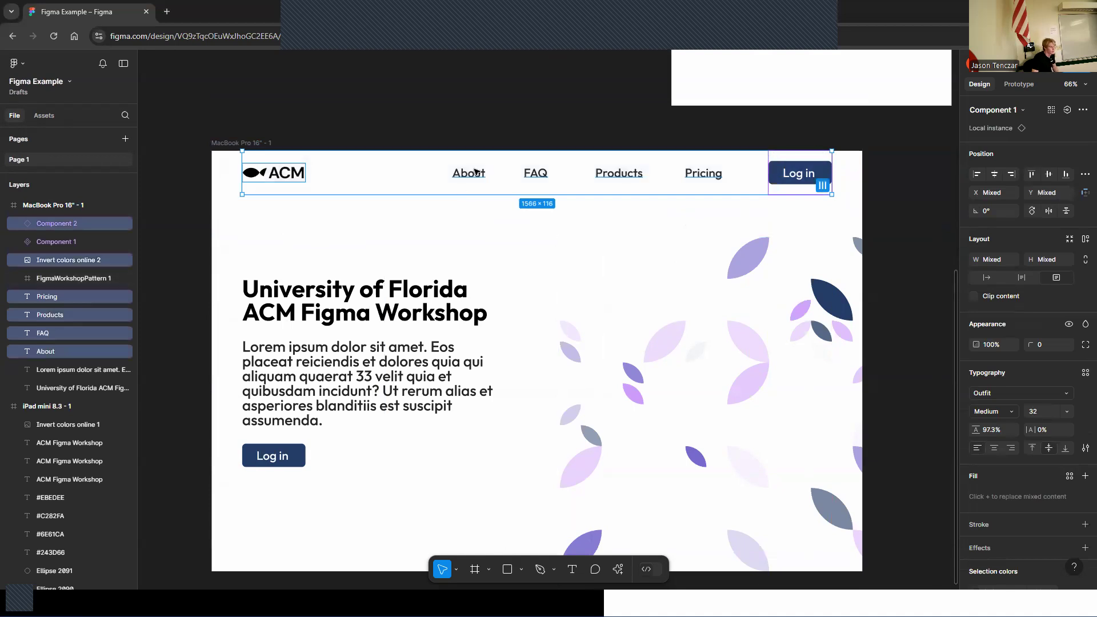
right_click(481, 172)
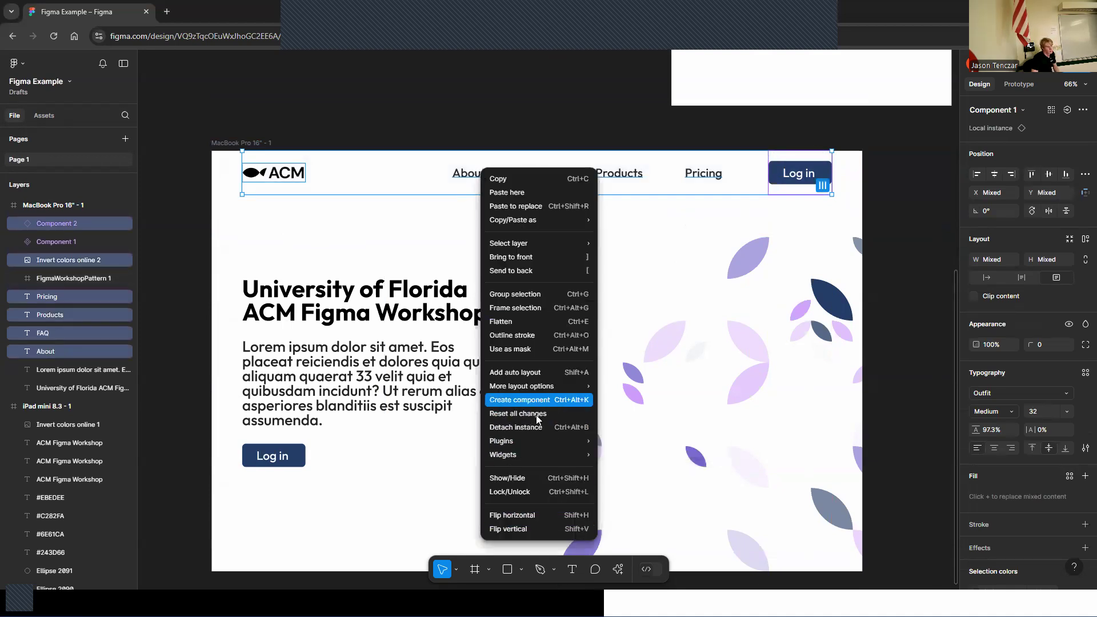
click(535, 400)
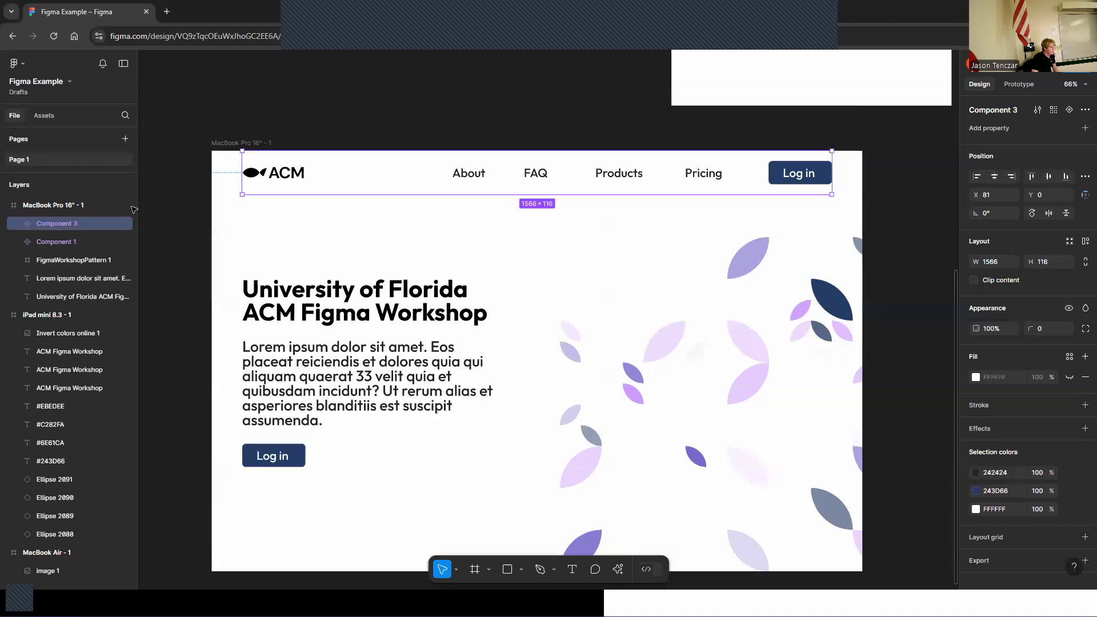
Rename the navigation bar component layer to NavBar
double_click(64, 224)
key(BackSpace)
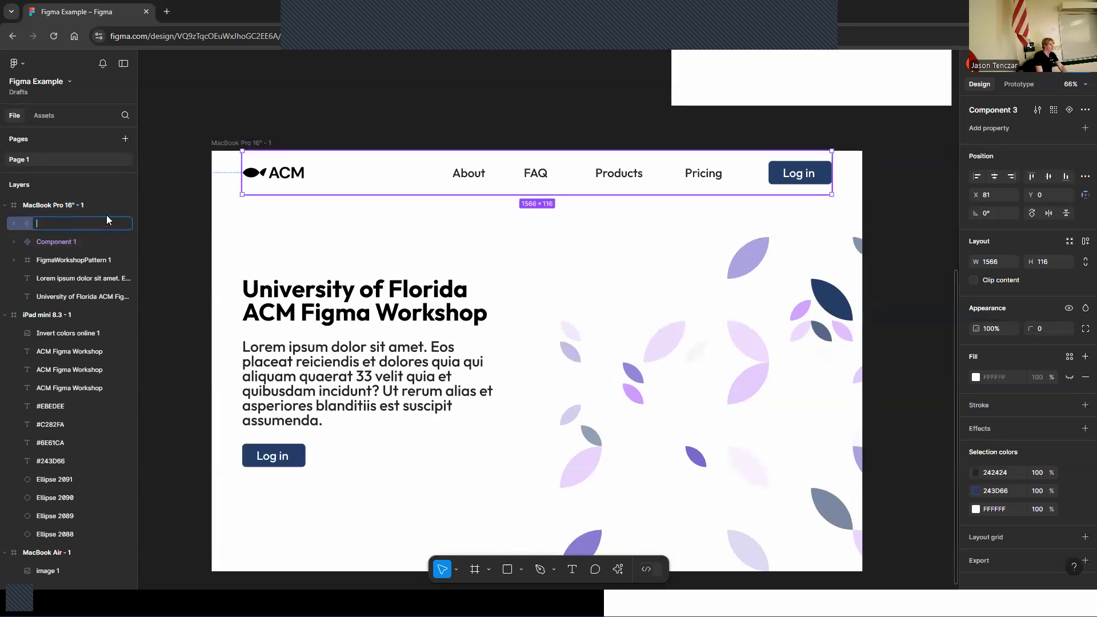
text(NavBar)
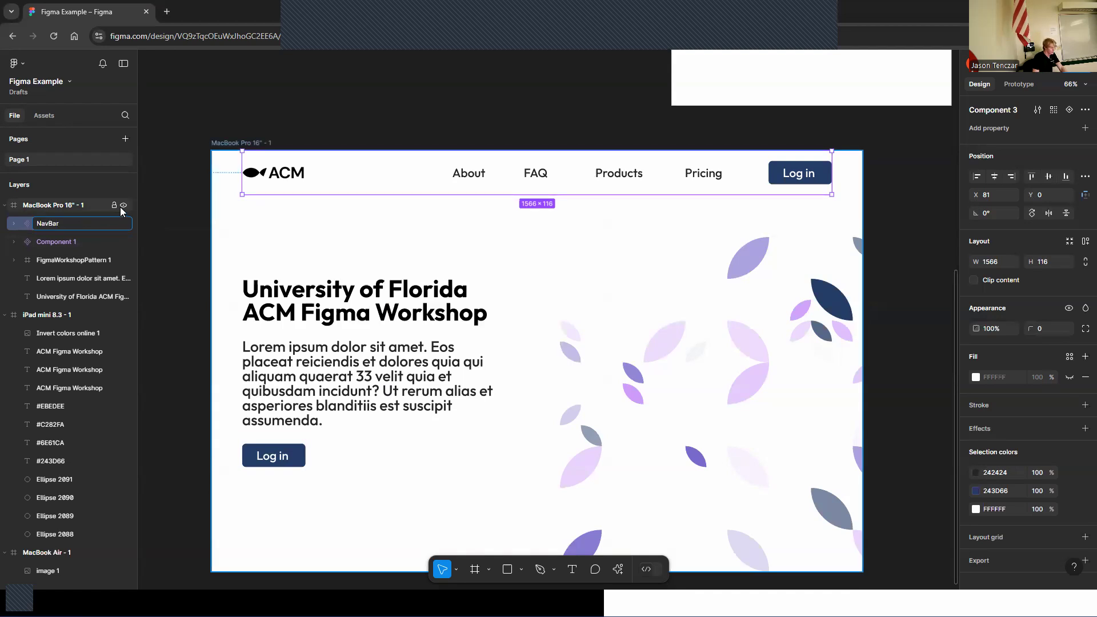
Rename the Log in button component layer to Main Button
click(56, 240)
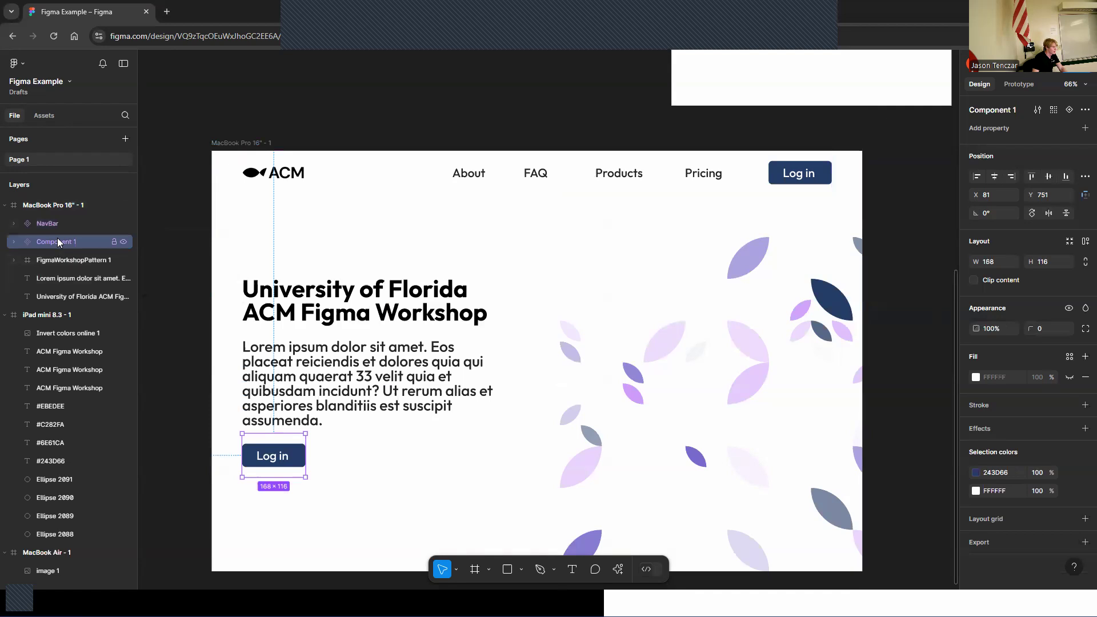
double_click(59, 242)
text(Main)
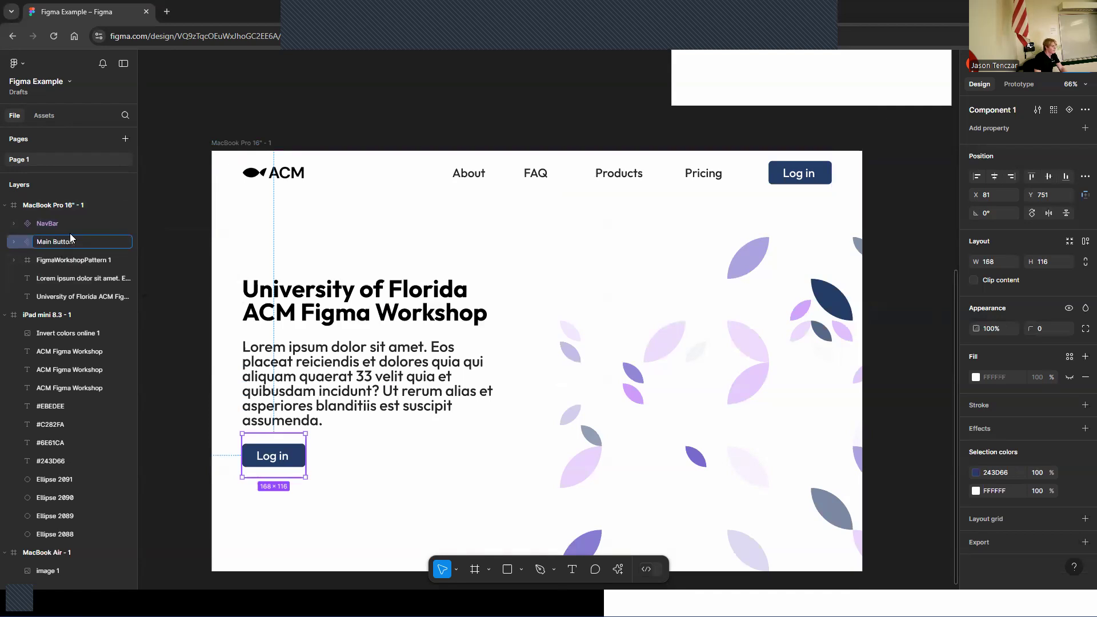
text( Button)
key(Return)
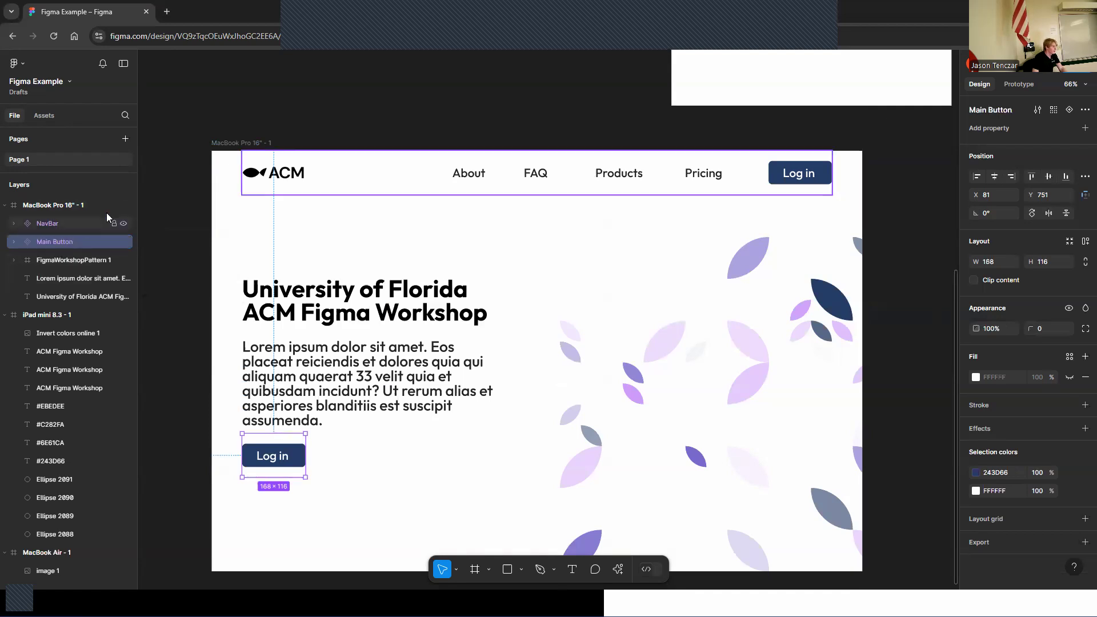
Rename the MacBook Pro 16" frame to Home and collapse the other frames' layer lists
double_click(63, 205)
text(Home)
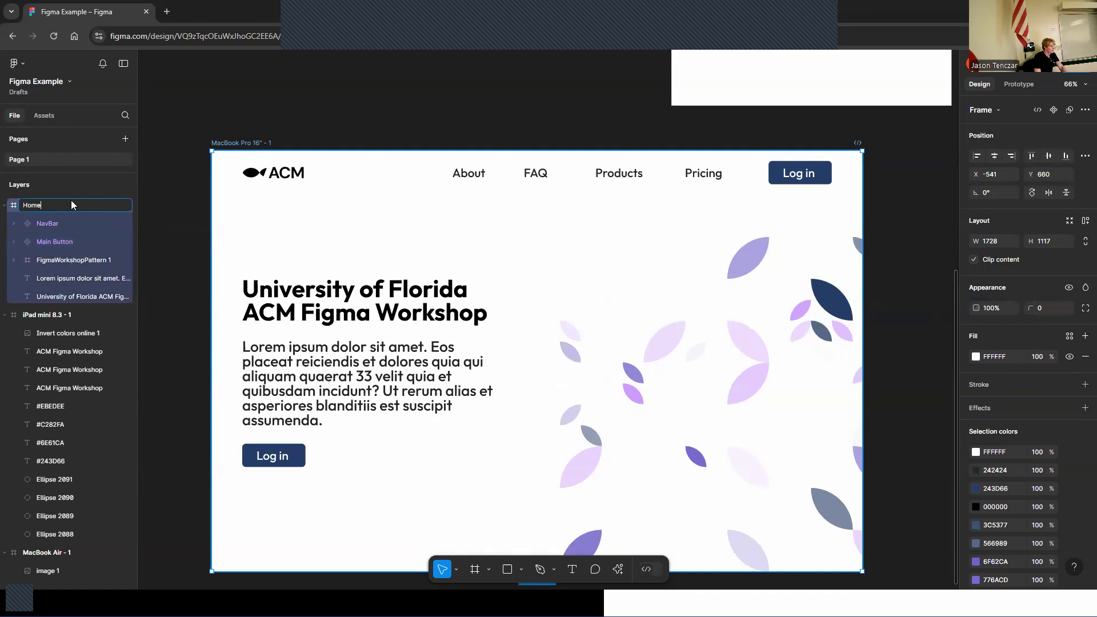
key(Return)
click(14, 317)
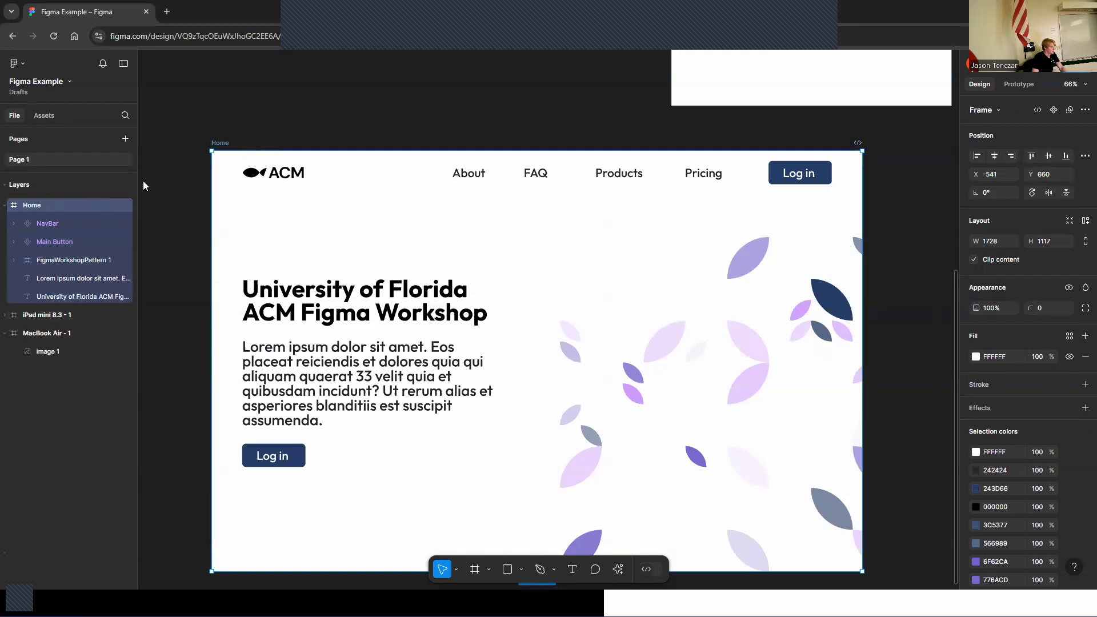
Start presenting the page as a prototype
click(215, 127)
scroll(215, 131, down, 1)
scroll(214, 131, down, 1)
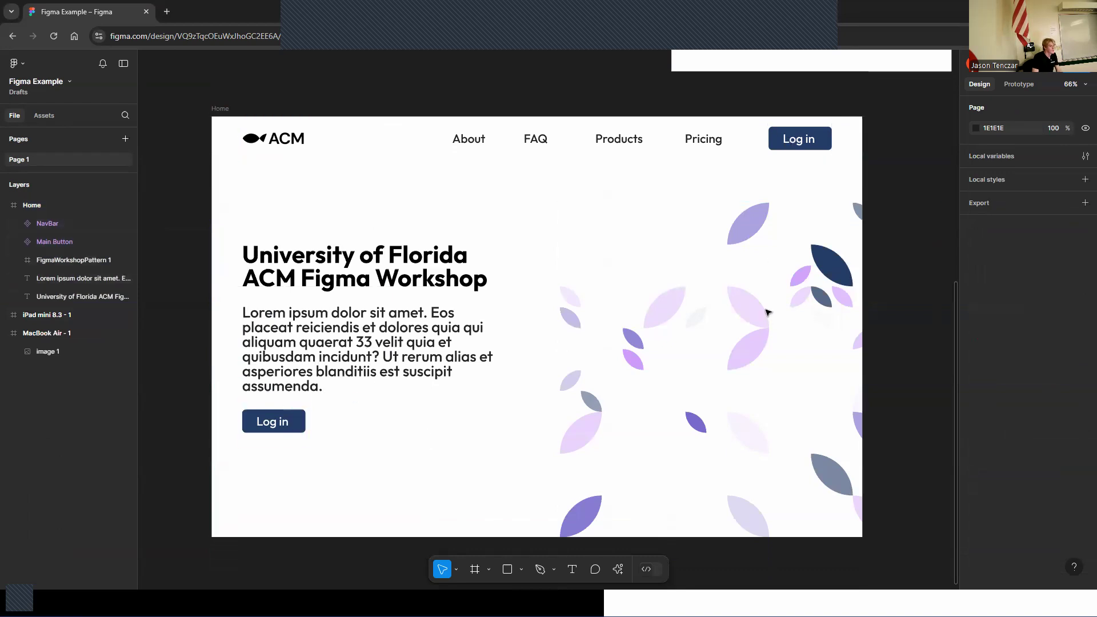
scroll(778, 315, down, 2)
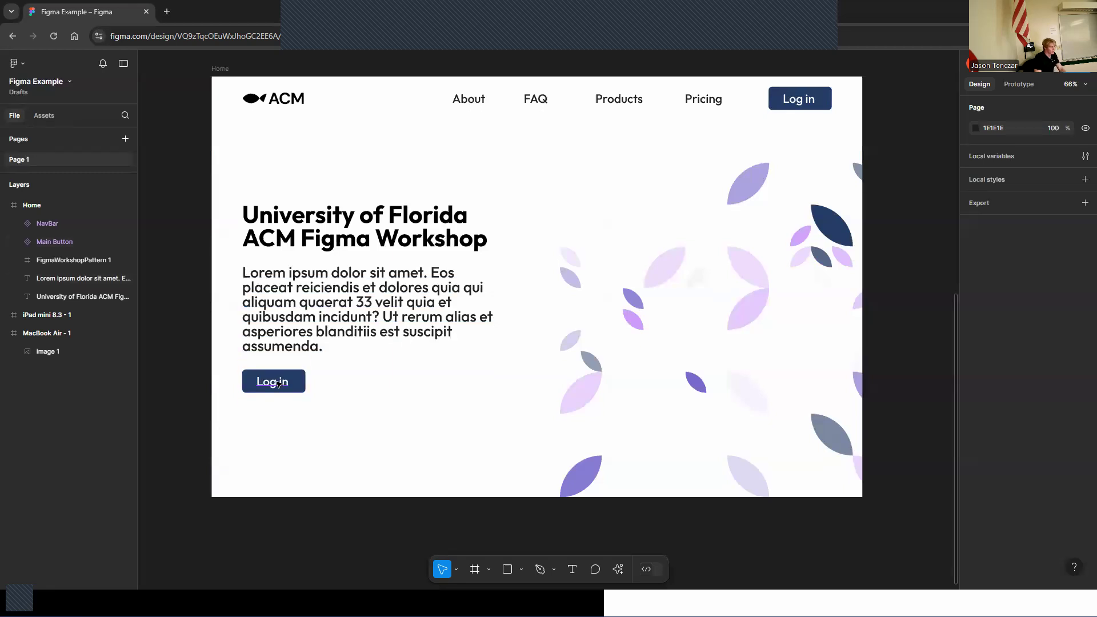
key(ctrl+minus)
key(ctrl+minus)
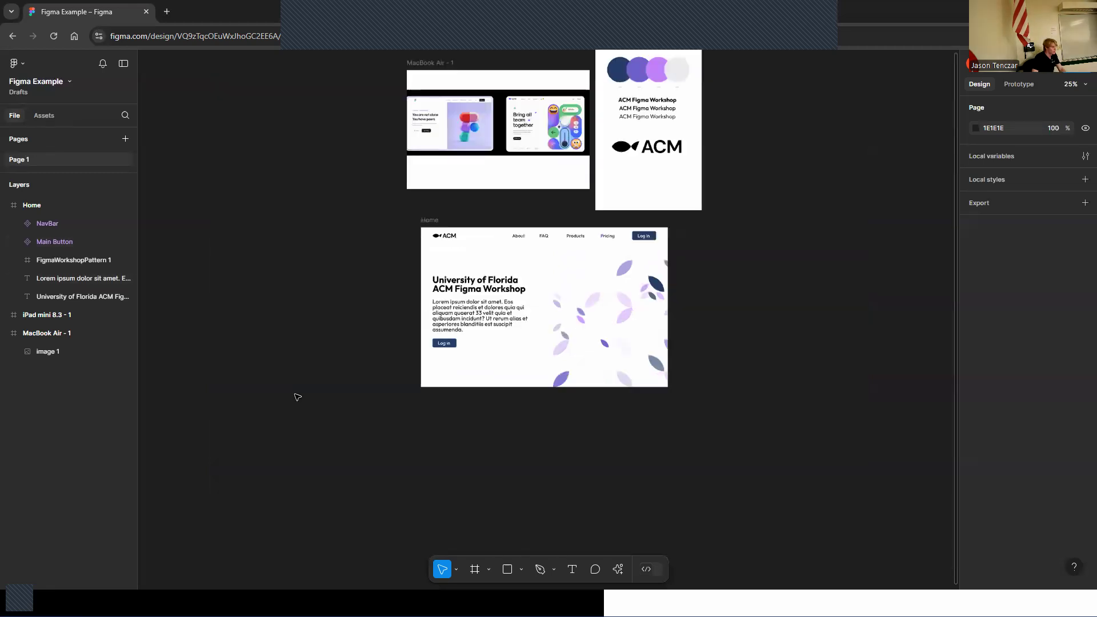
click(1041, 73)
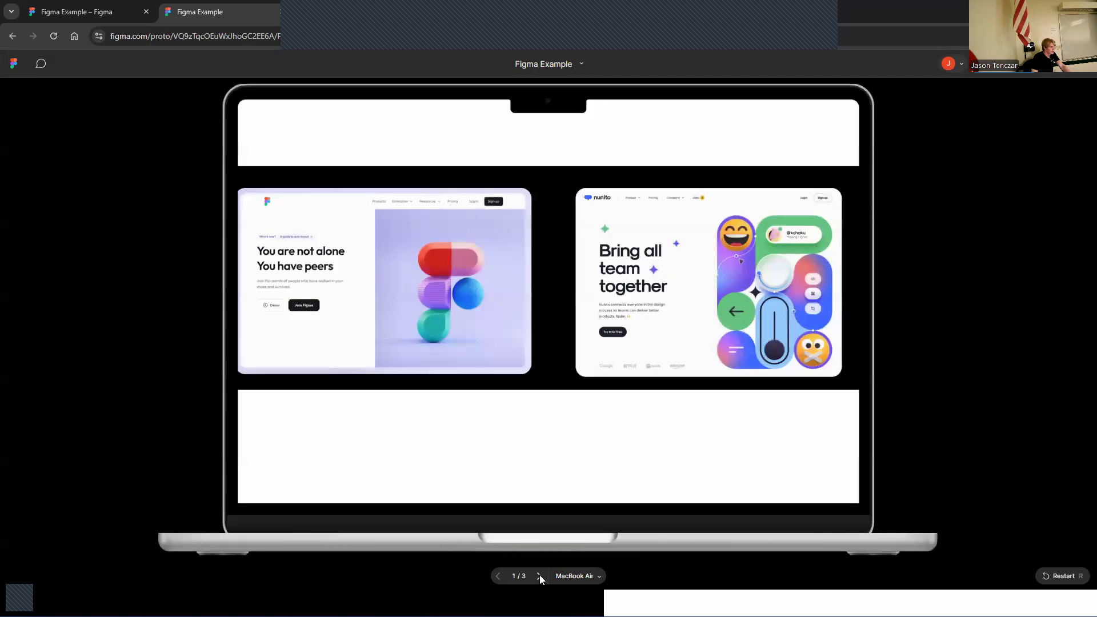
Step through the prototype frames and switch the preview device to MacBook Pro 16"
click(539, 575)
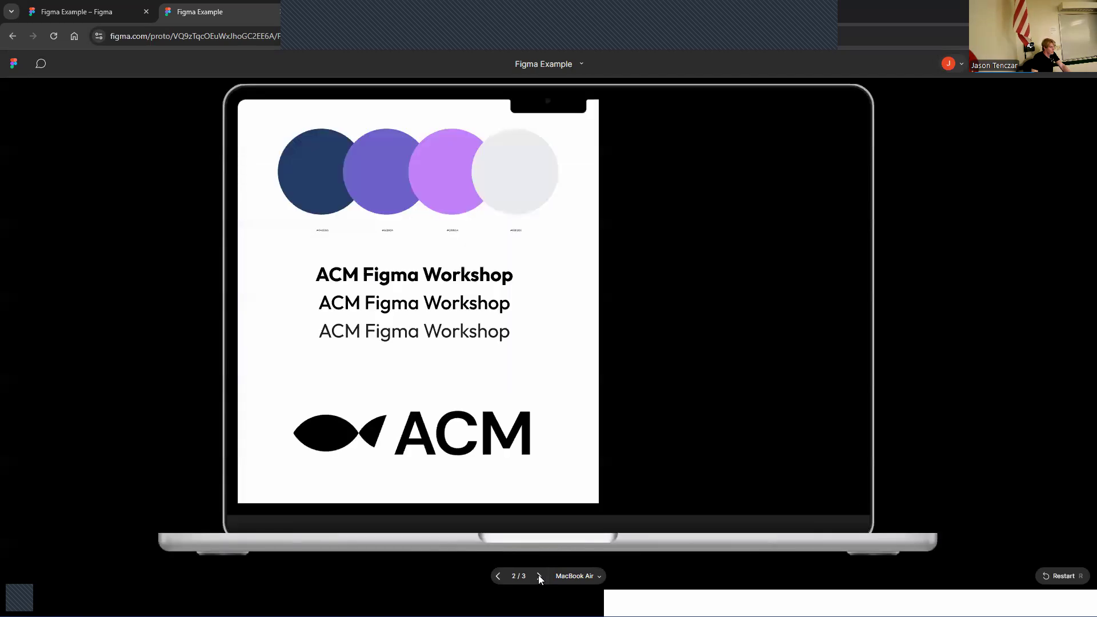
click(538, 576)
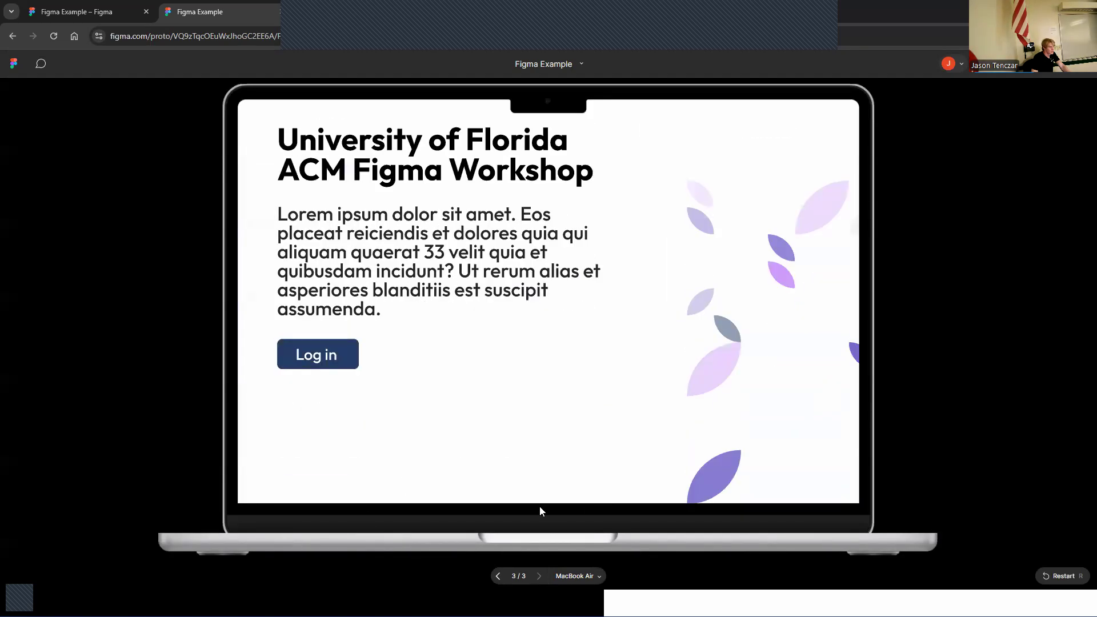
click(583, 576)
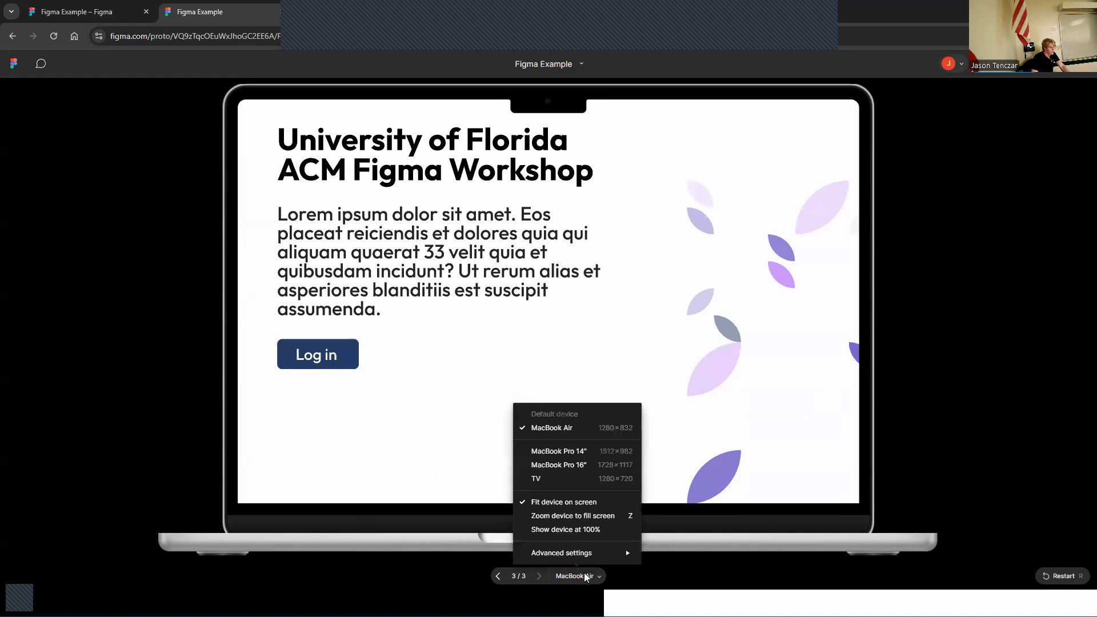
click(583, 465)
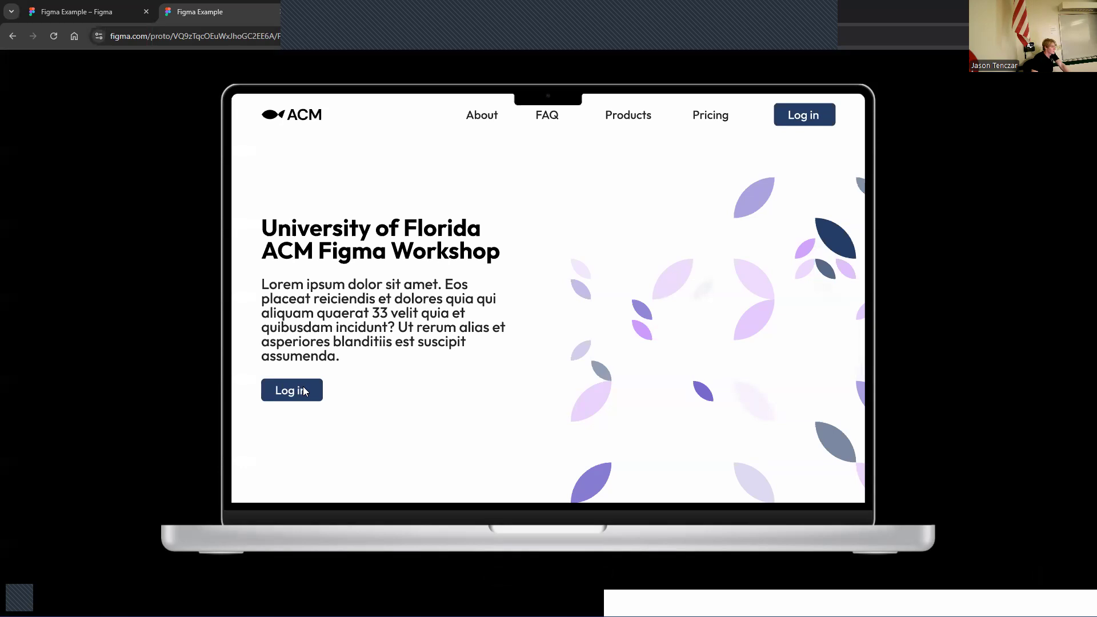
Return to the design editor and switch over to the workshop slide presentation
click(280, 12)
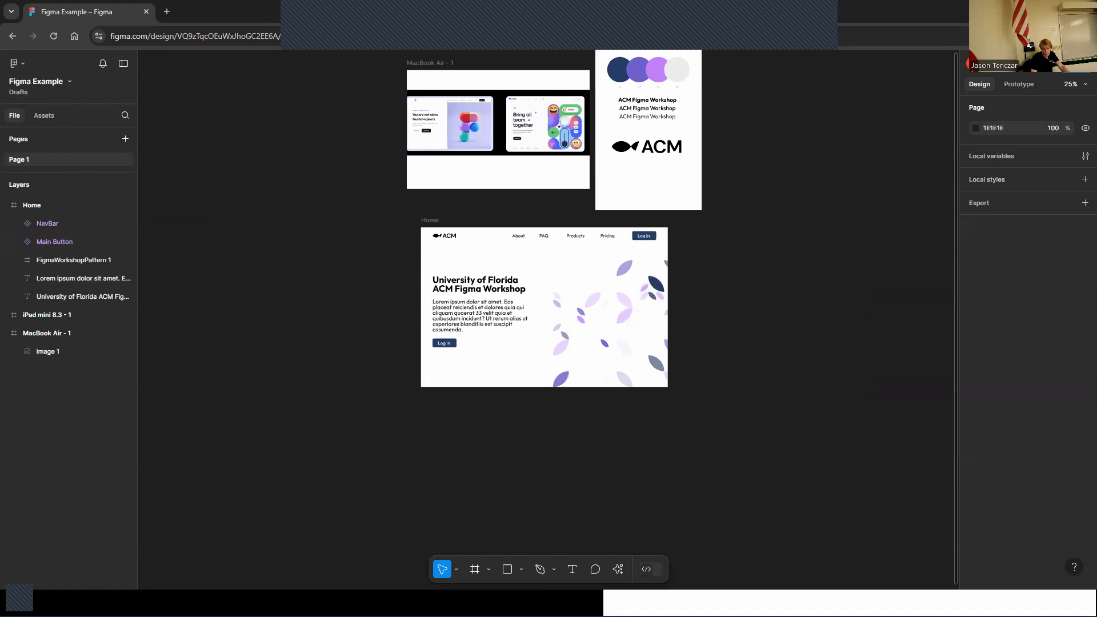
key(alt+Tab)
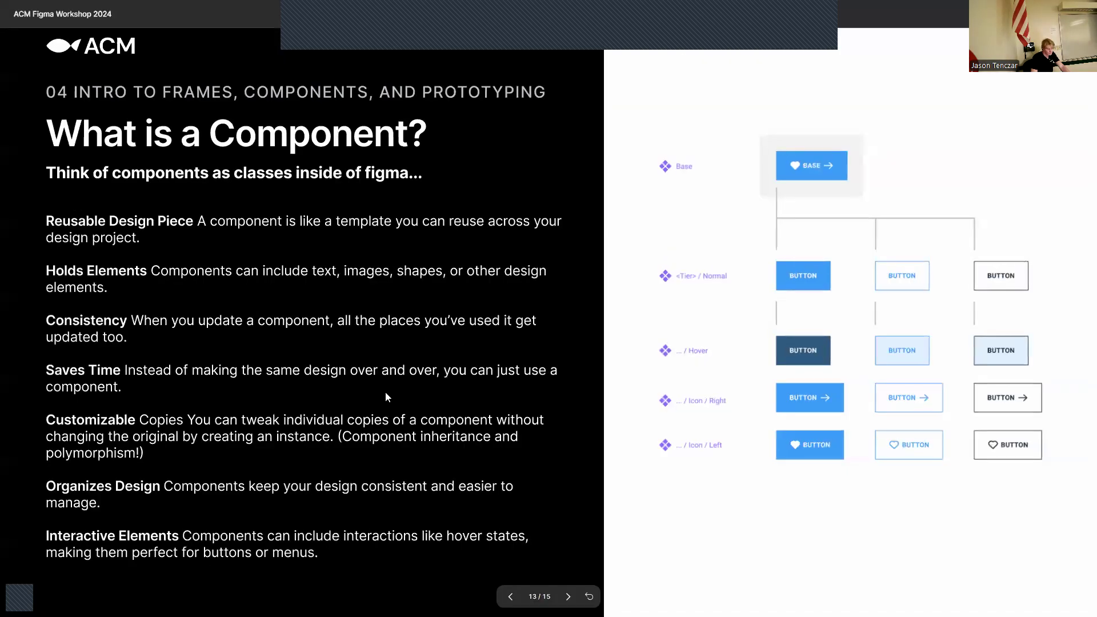
Advance to the prototyping slide and switch back to the Figma design file
key(Right)
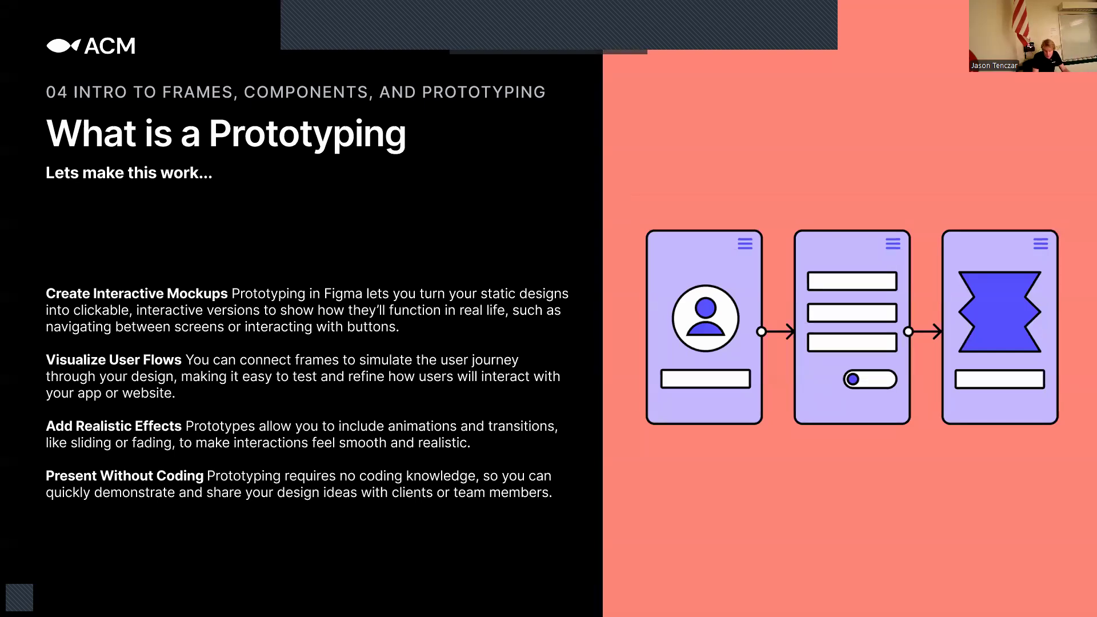
key(alt+Tab)
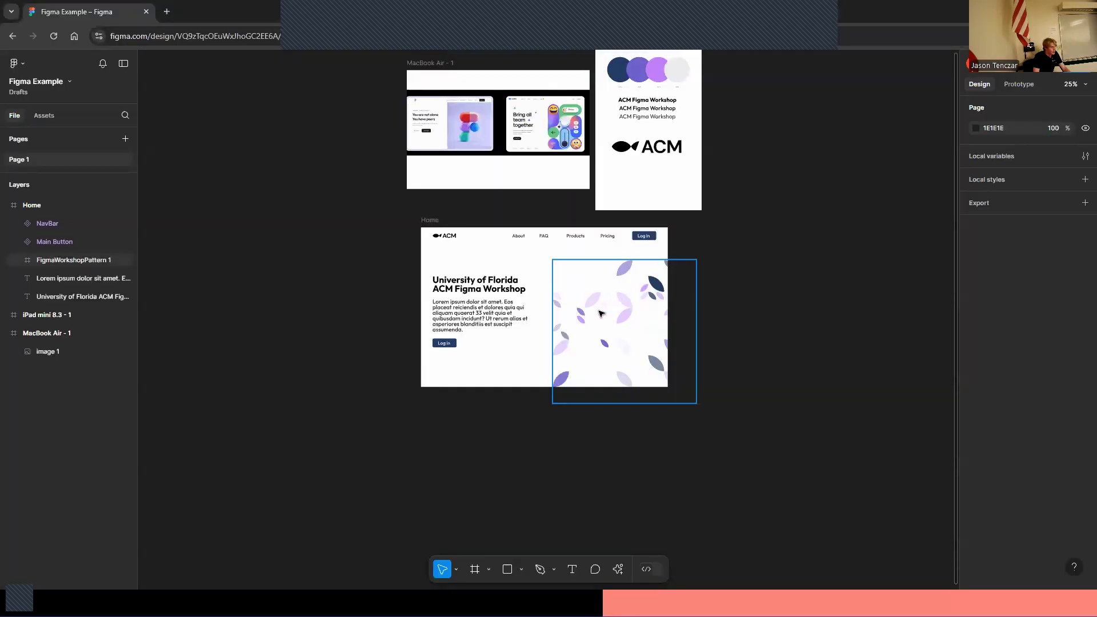
Add a MacBook Pro 16" frame below the Home frame
key(ctrl+equal)
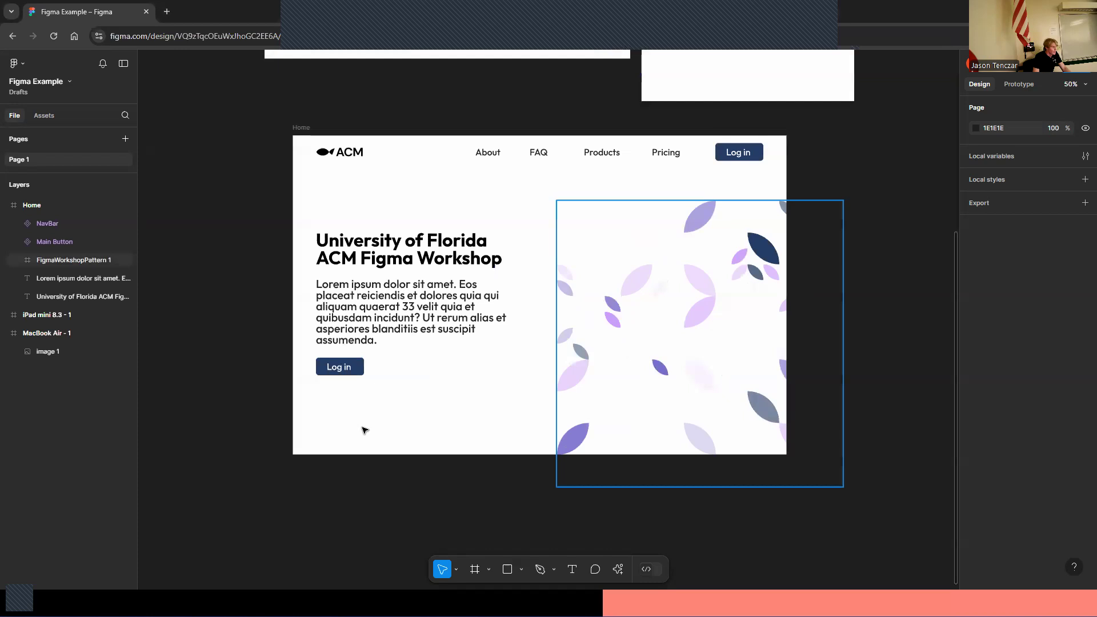
scroll(400, 400, down, 1)
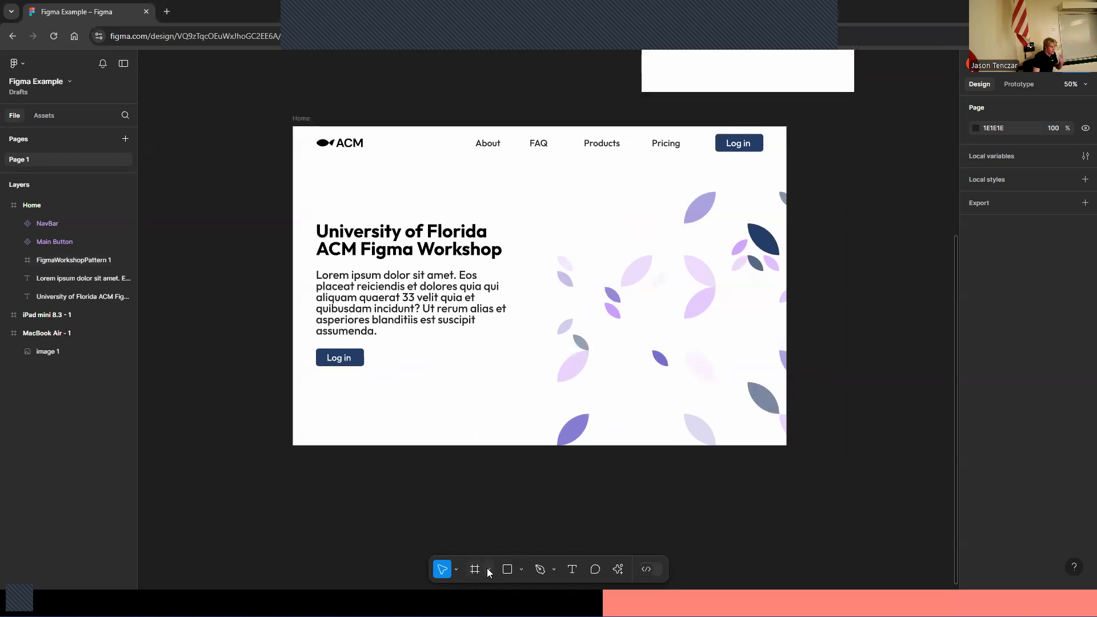
click(489, 571)
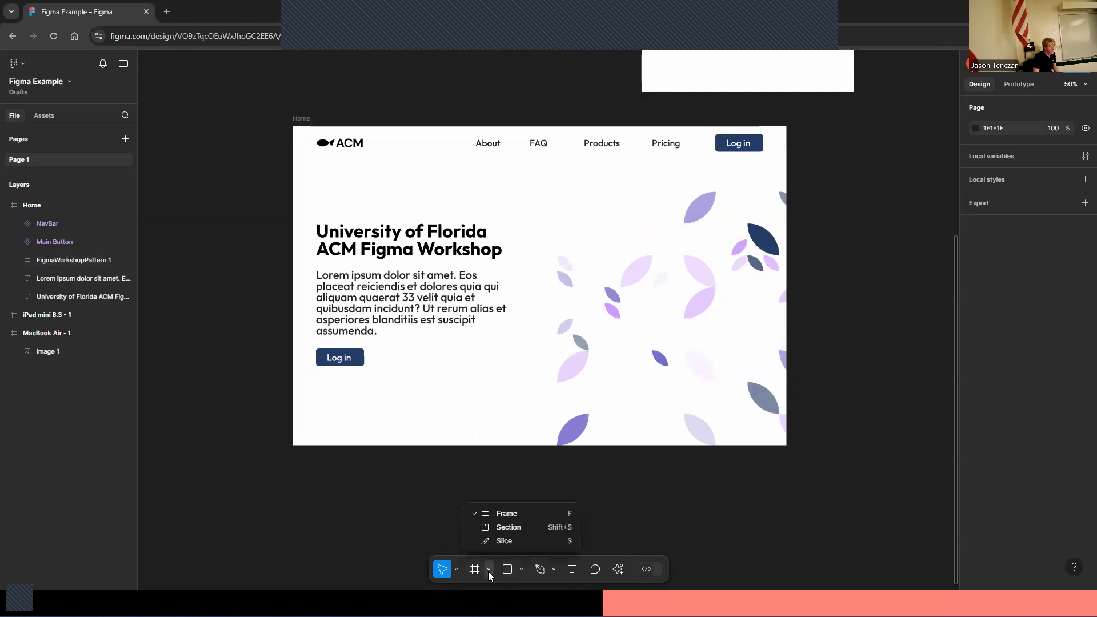
click(475, 570)
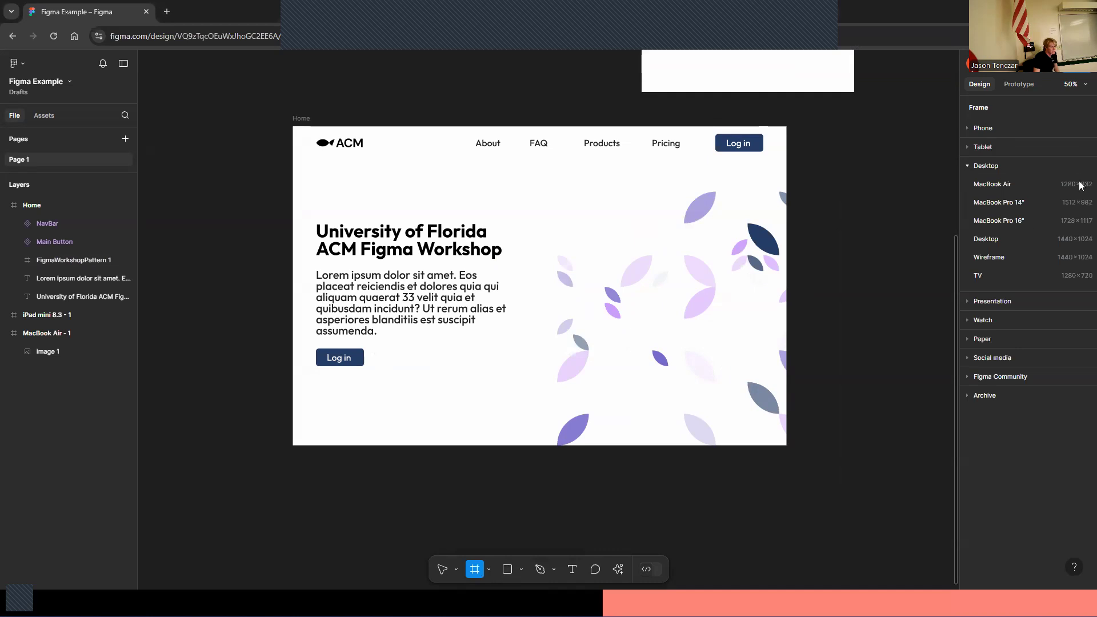
click(1036, 222)
drag(660, 274, 323, 456)
click(761, 380)
scroll(550, 371, down, 5)
mouse_move(411, 249)
mouse_down()
mouse_move(399, 277)
mouse_move(413, 258)
mouse_up()
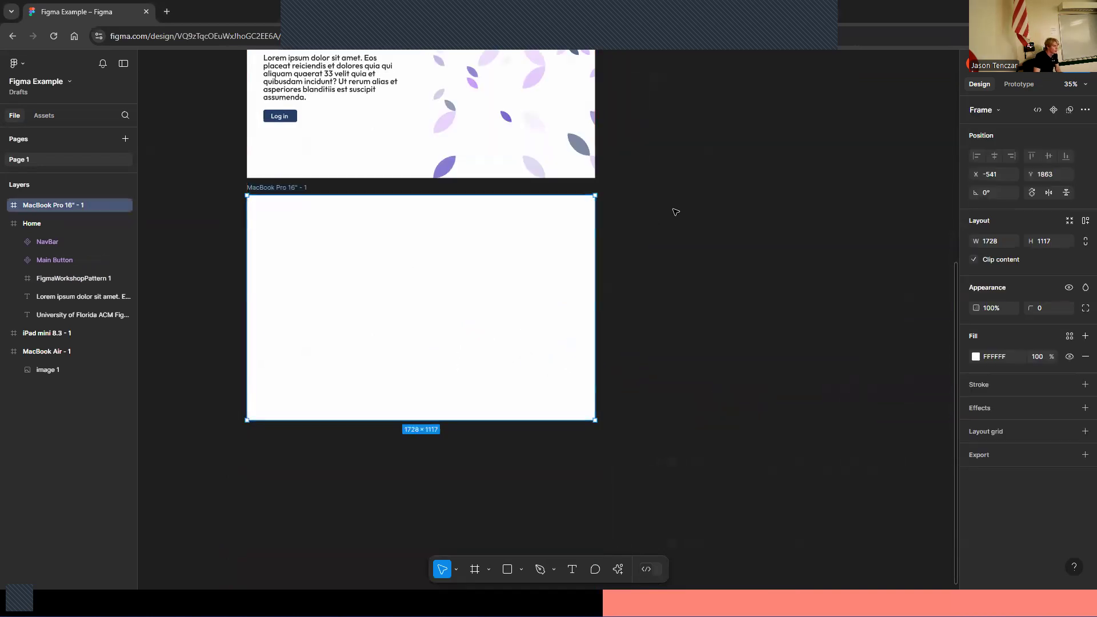
Rename the new MacBook Pro 16" frame to LogIn
click(675, 212)
scroll(412, 245, up, 3)
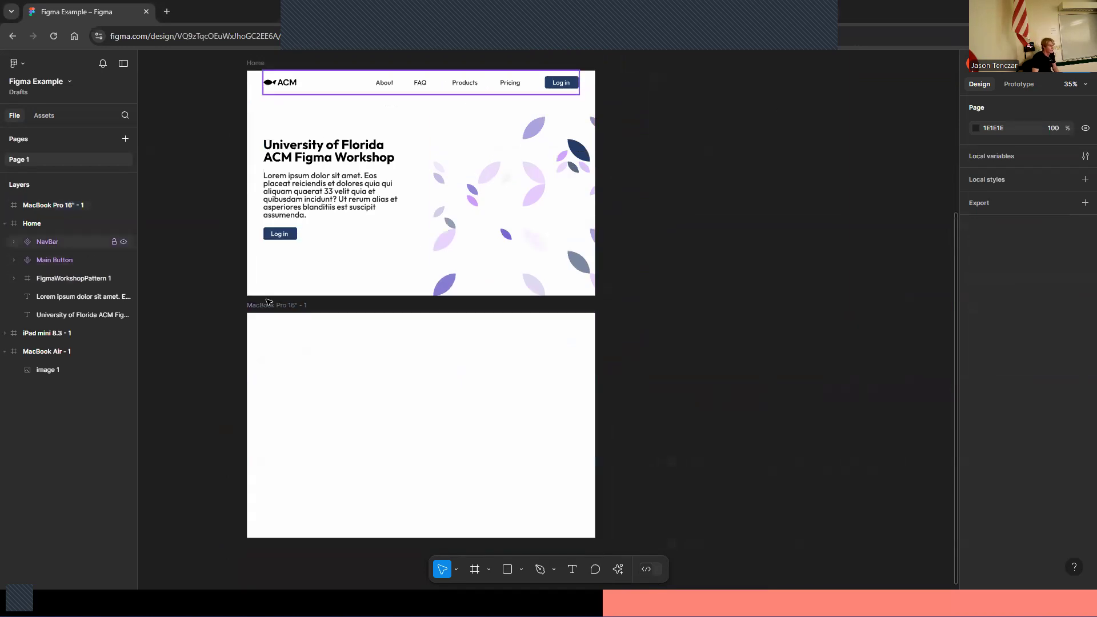
double_click(60, 204)
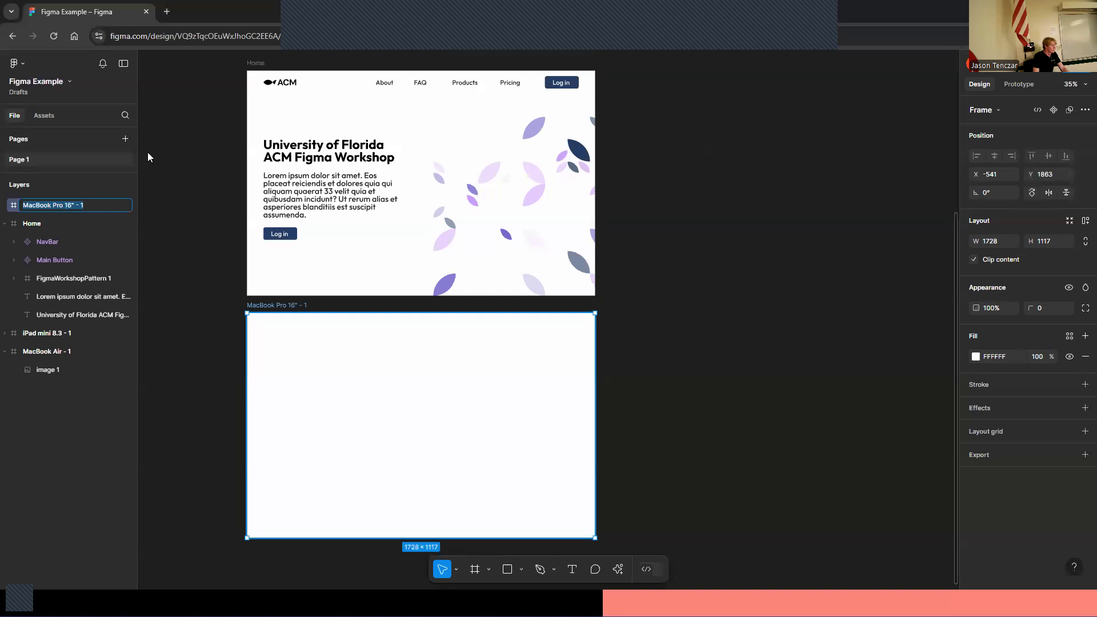
key(BackSpace)
text(Log)
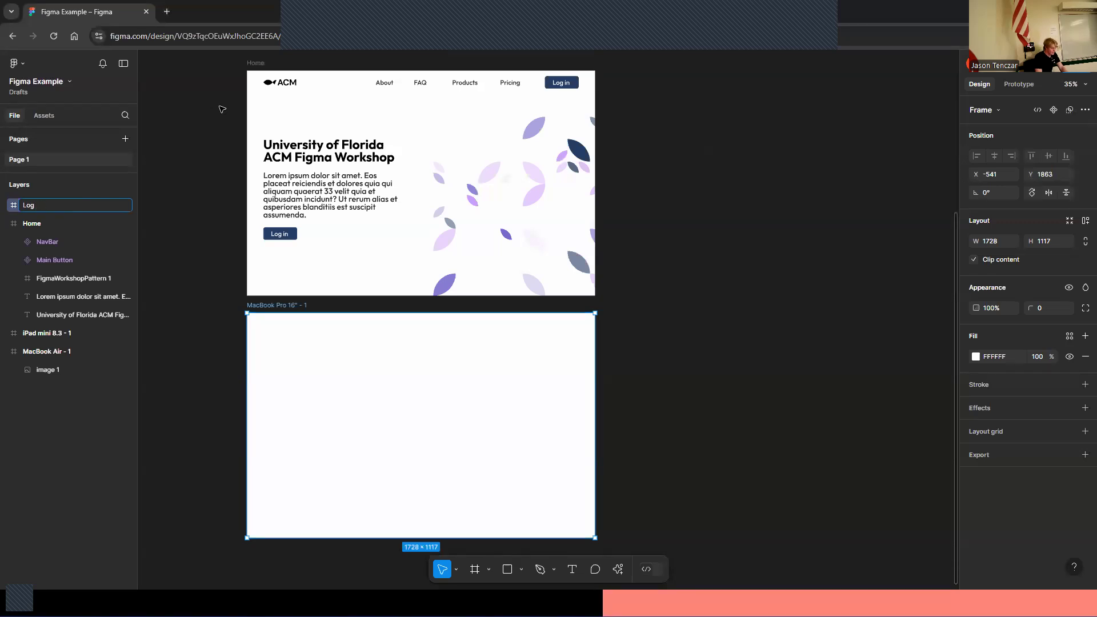
key(Return)
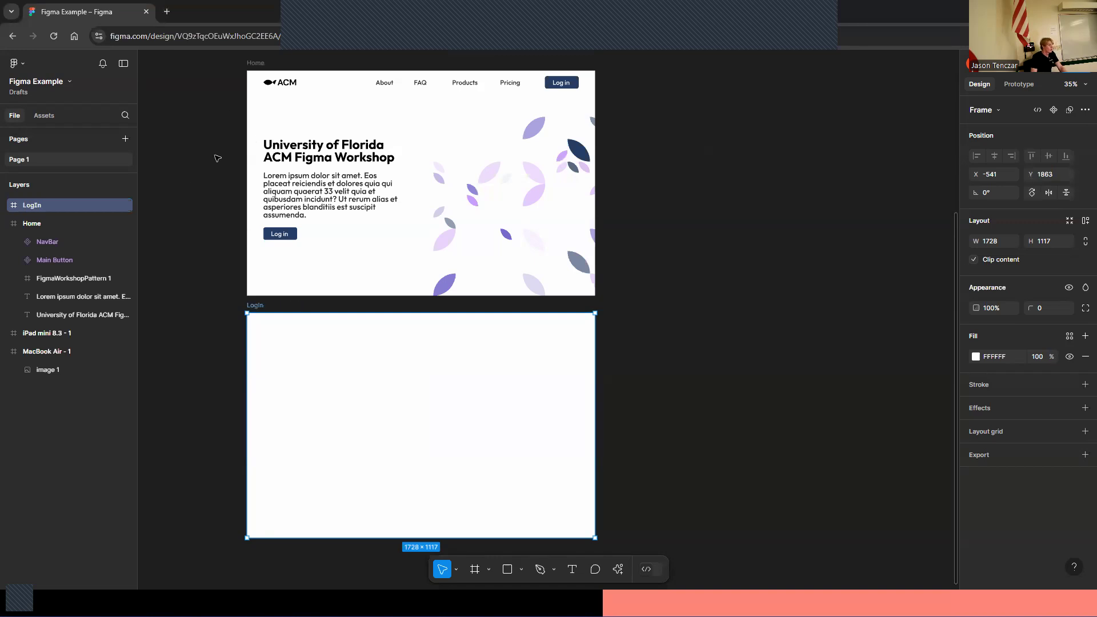
Paste a copy of the NavBar from the Home frame into the top of the LogIn frame
click(332, 88)
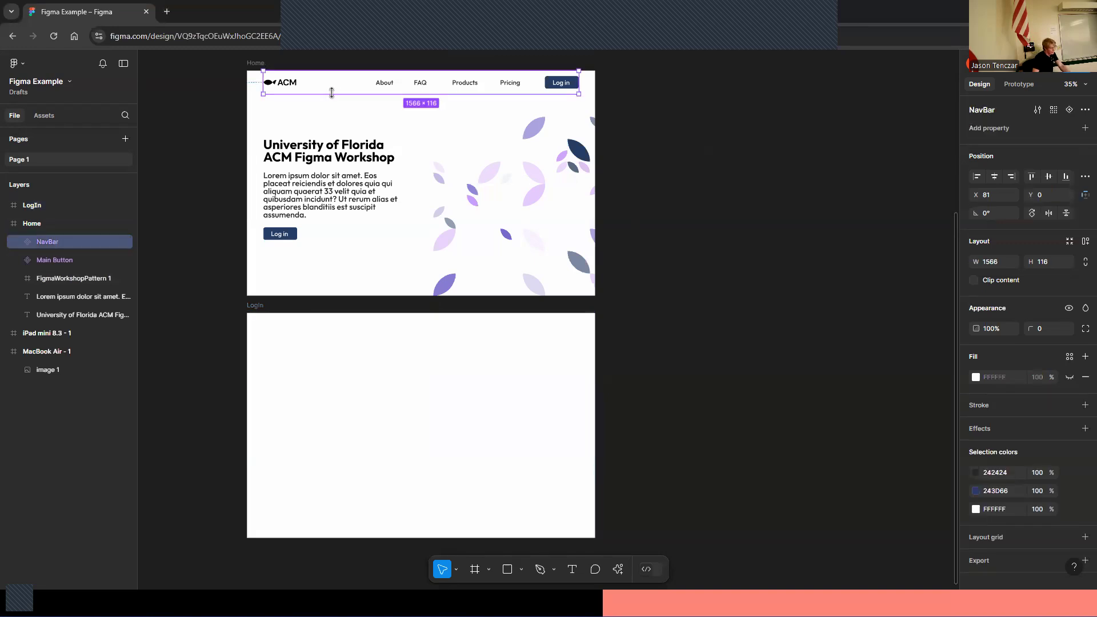
click(398, 331)
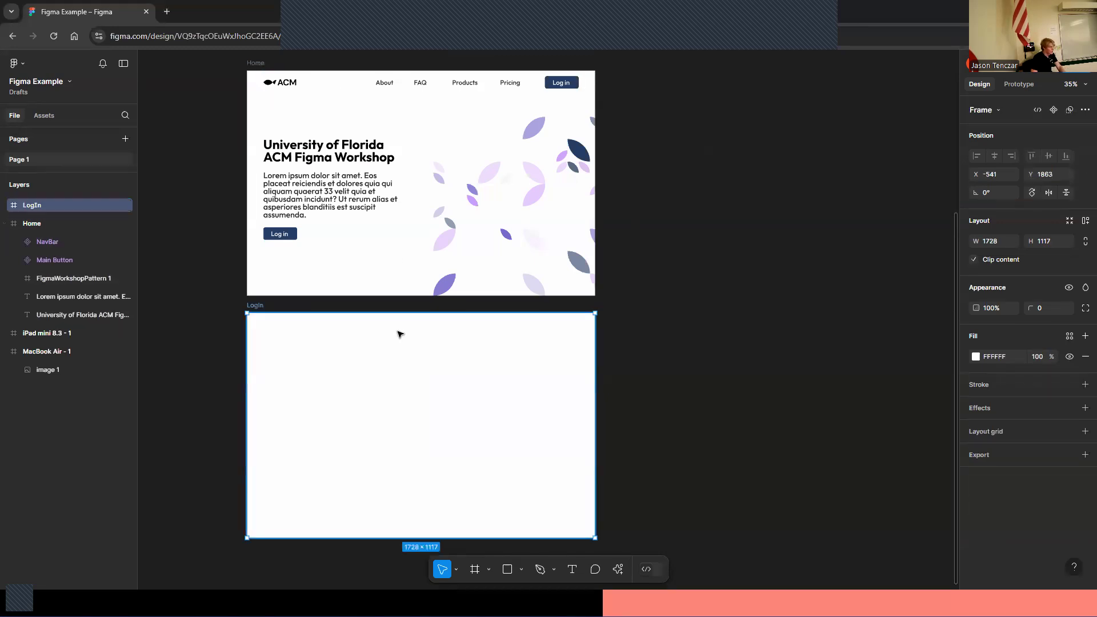
key(ctrl+v)
click(730, 269)
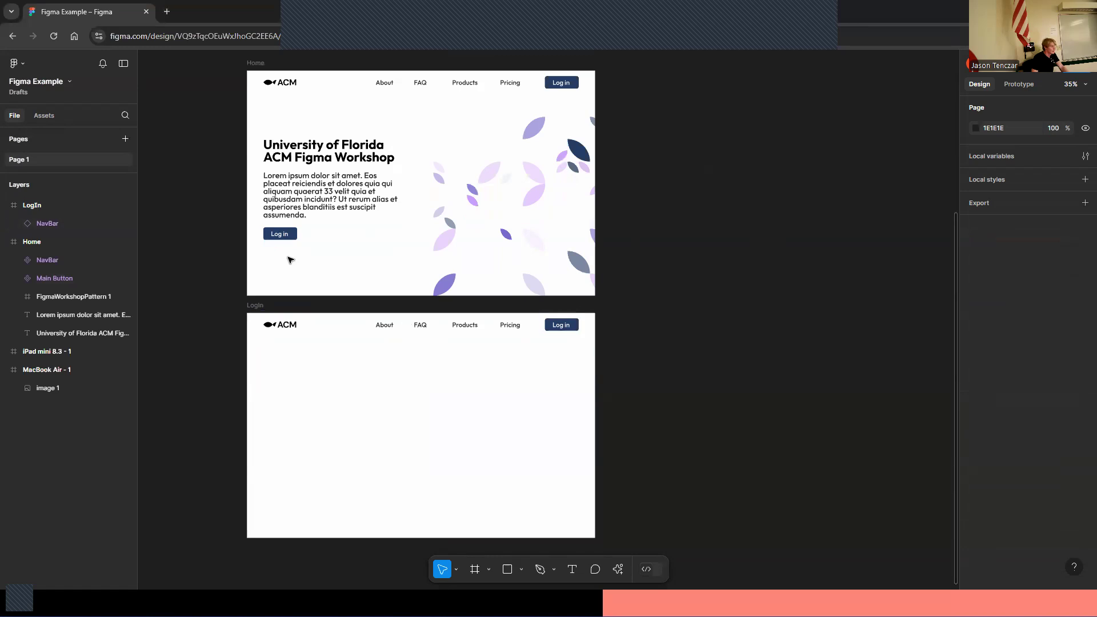
Try other hues for the Main Button's fill, then restore #243D66 by sampling it with the eyedropper
click(296, 241)
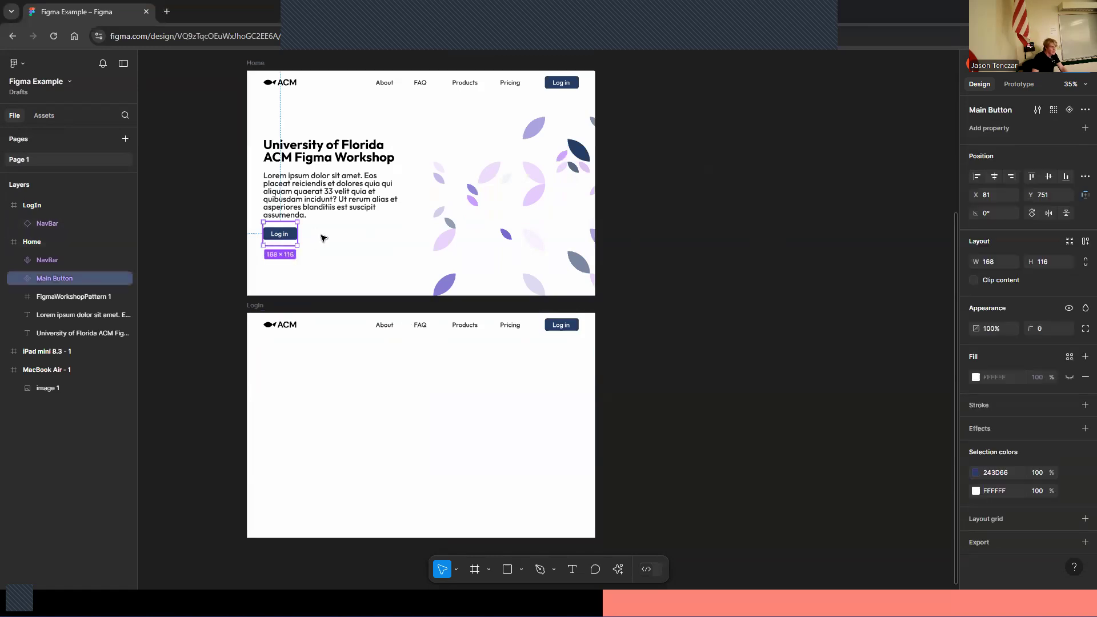
click(976, 473)
drag(902, 451, 927, 452)
drag(937, 337, 965, 277)
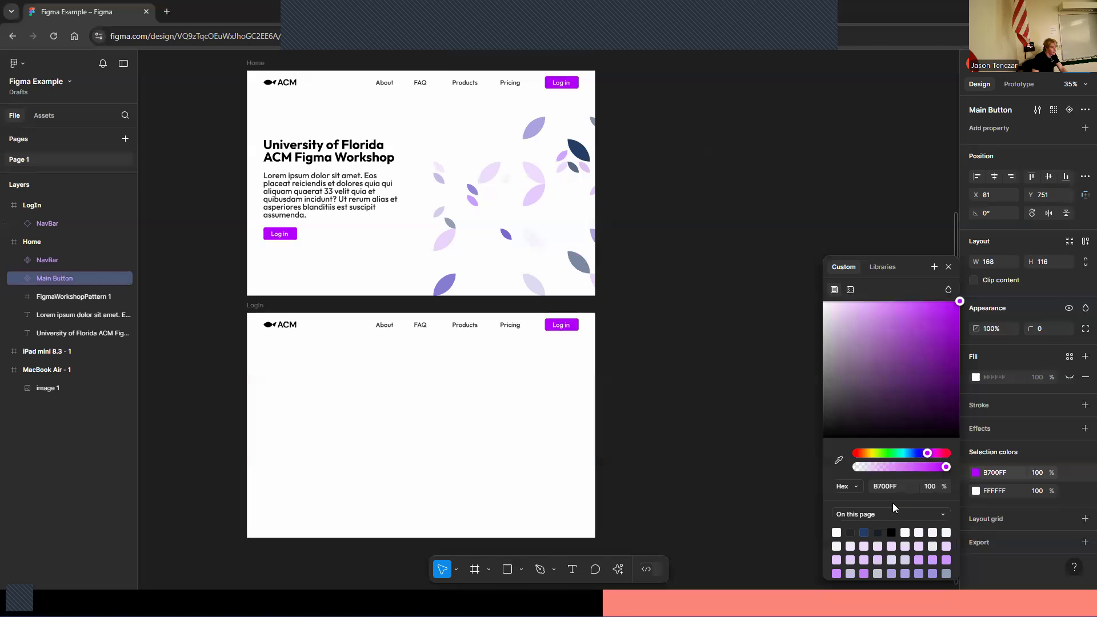
drag(921, 453, 912, 455)
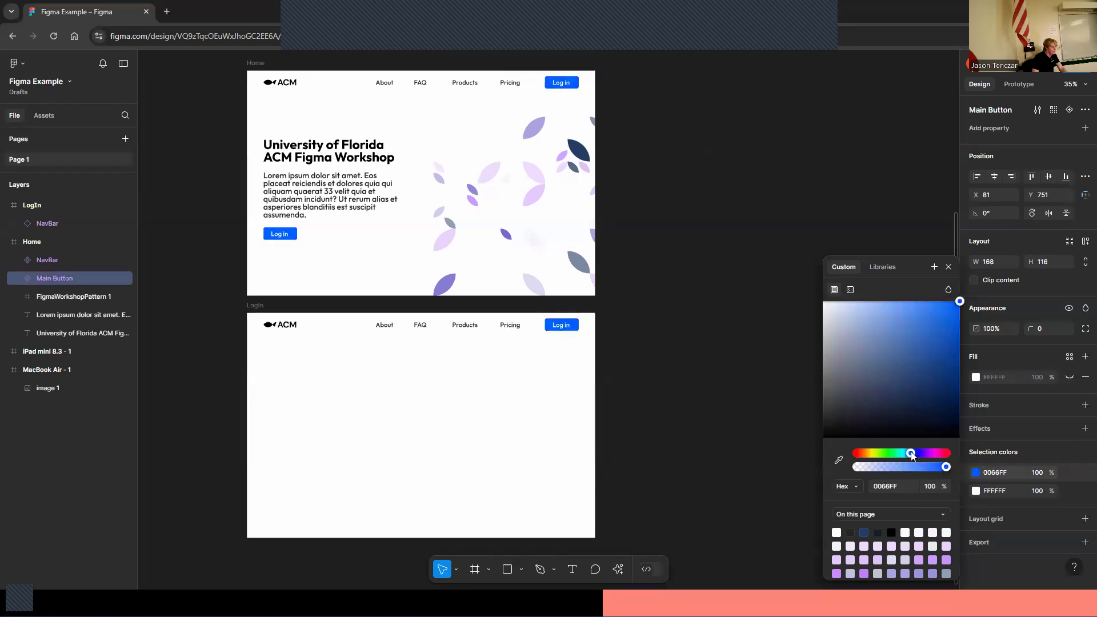
scroll(678, 386, up, 5)
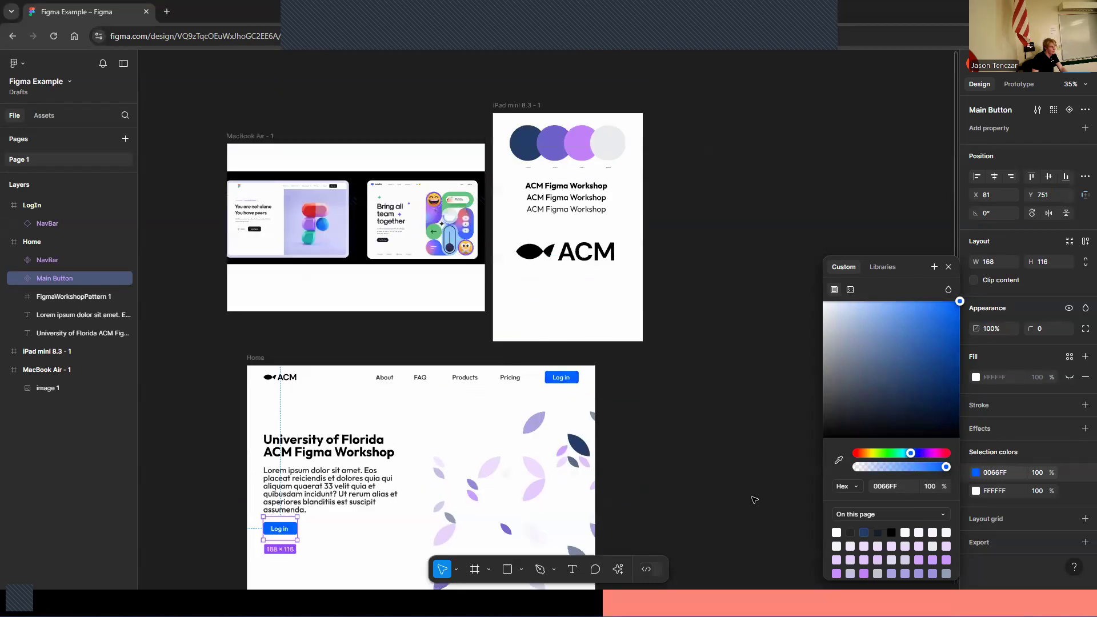
click(838, 460)
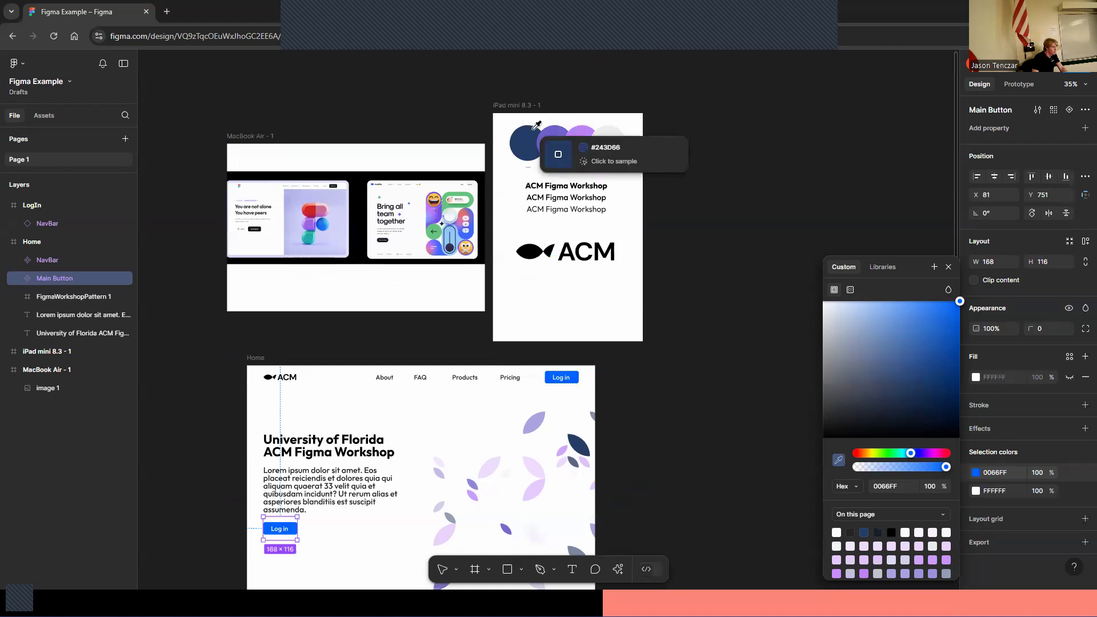
click(520, 147)
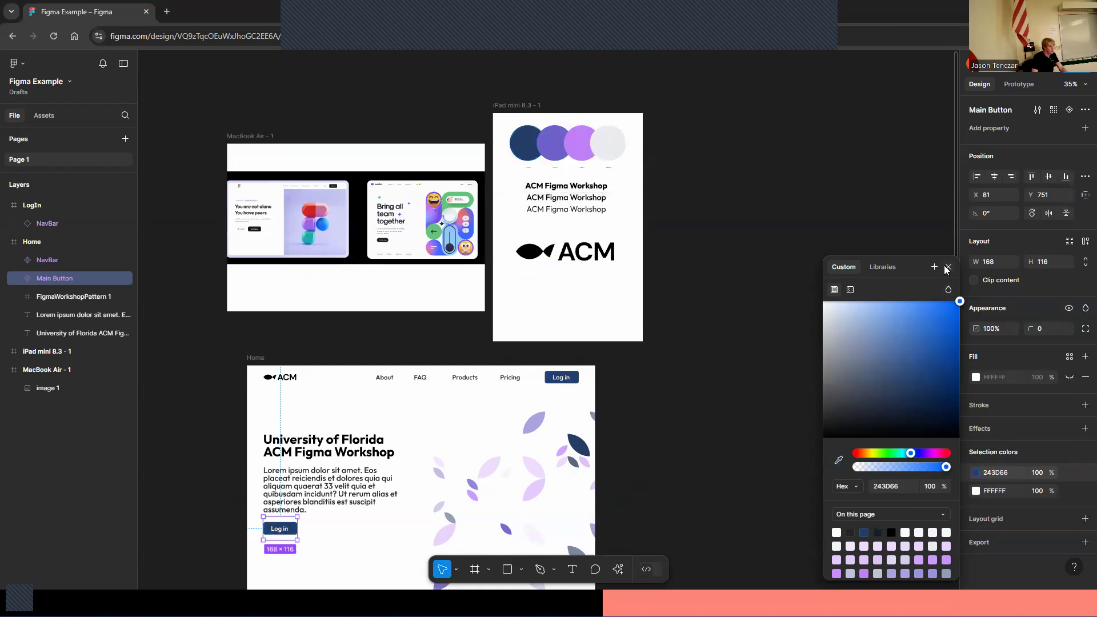
click(948, 266)
Add an On click interaction to the Main Button that navigates to the LogIn frame
scroll(877, 297, down, 6)
click(787, 321)
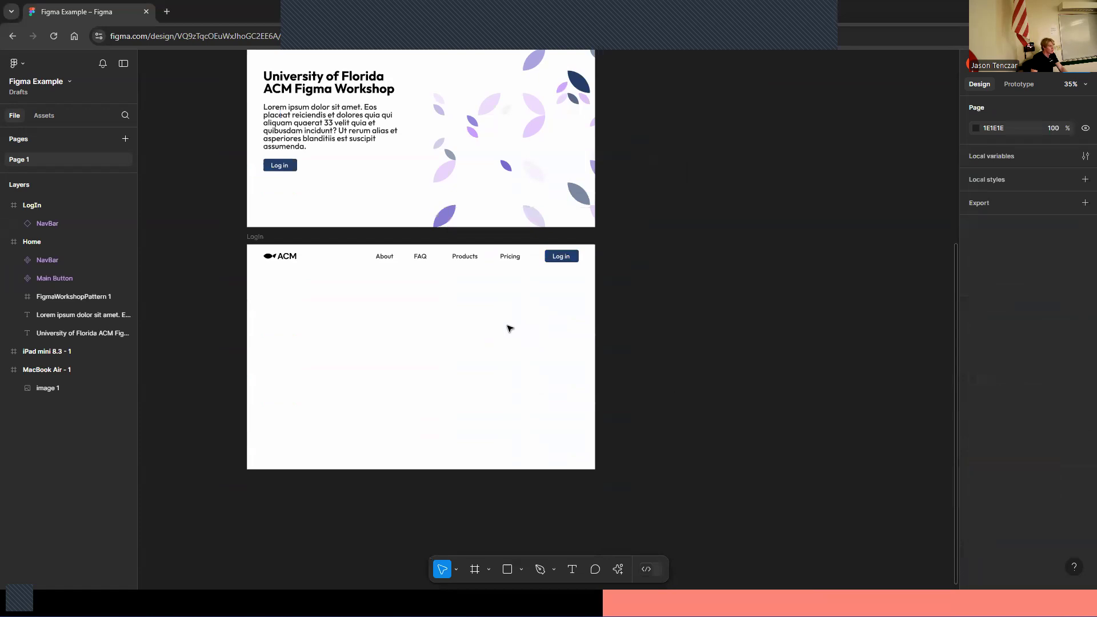
scroll(519, 324, up, 2)
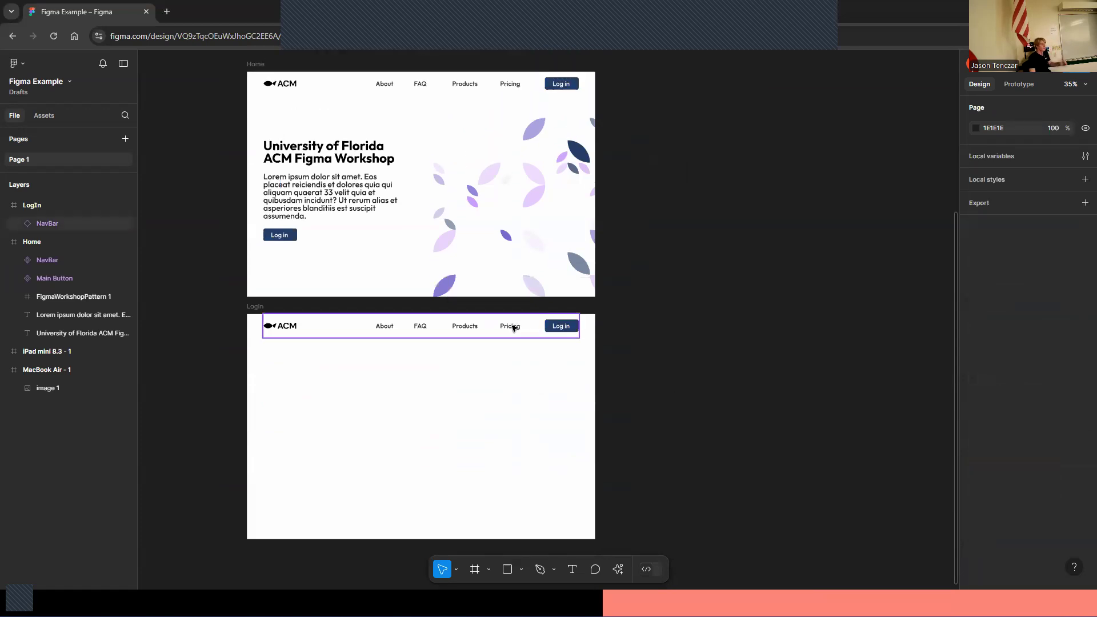
scroll(513, 327, up, 1)
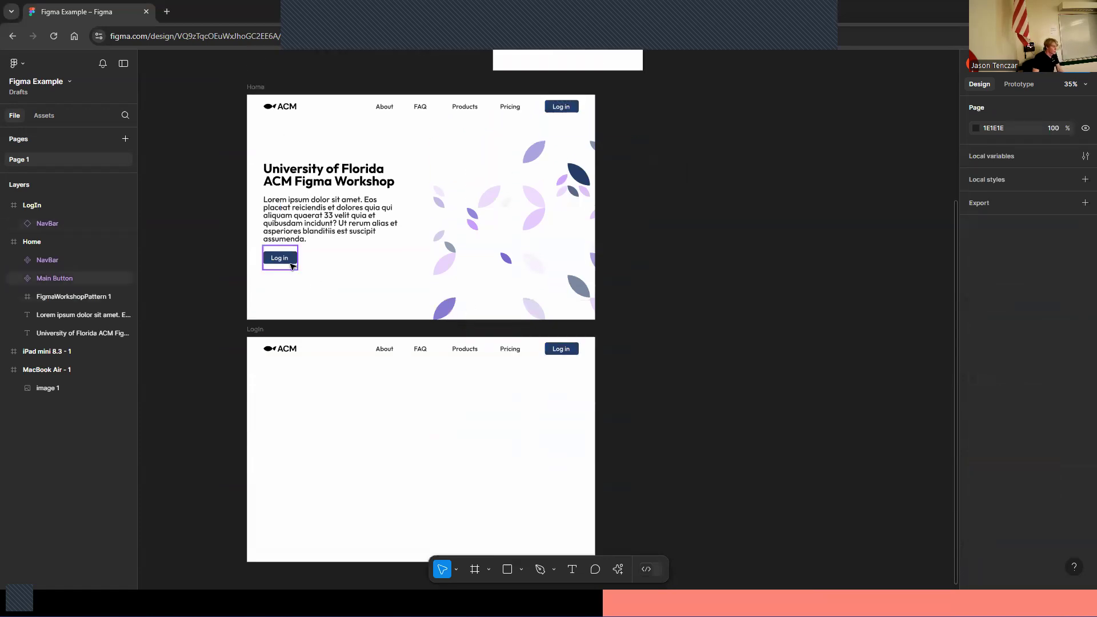
click(289, 264)
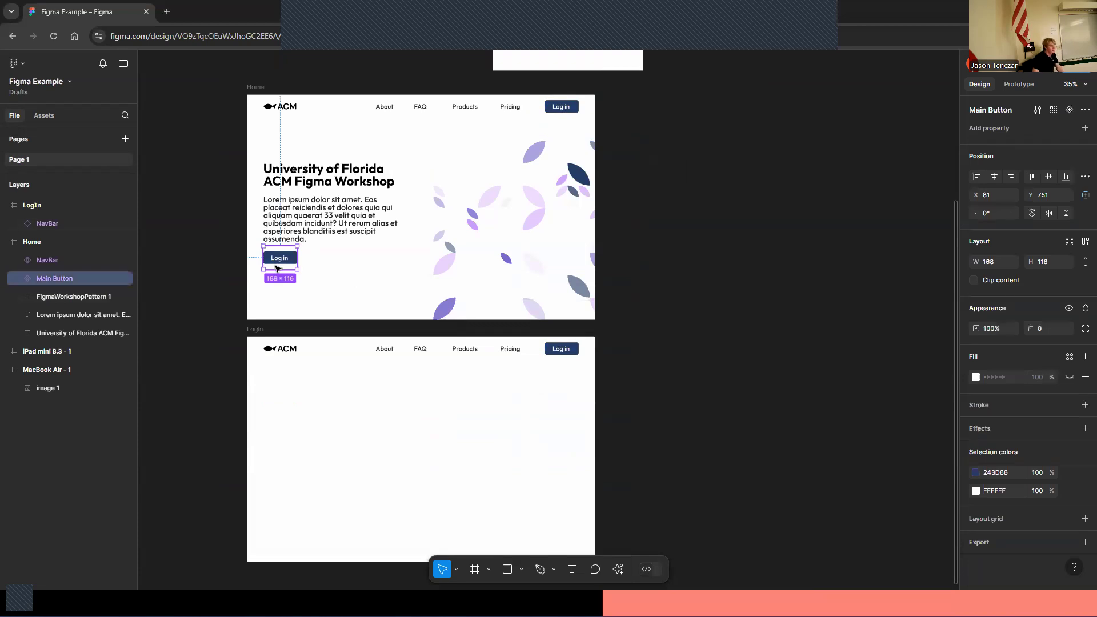
click(1023, 85)
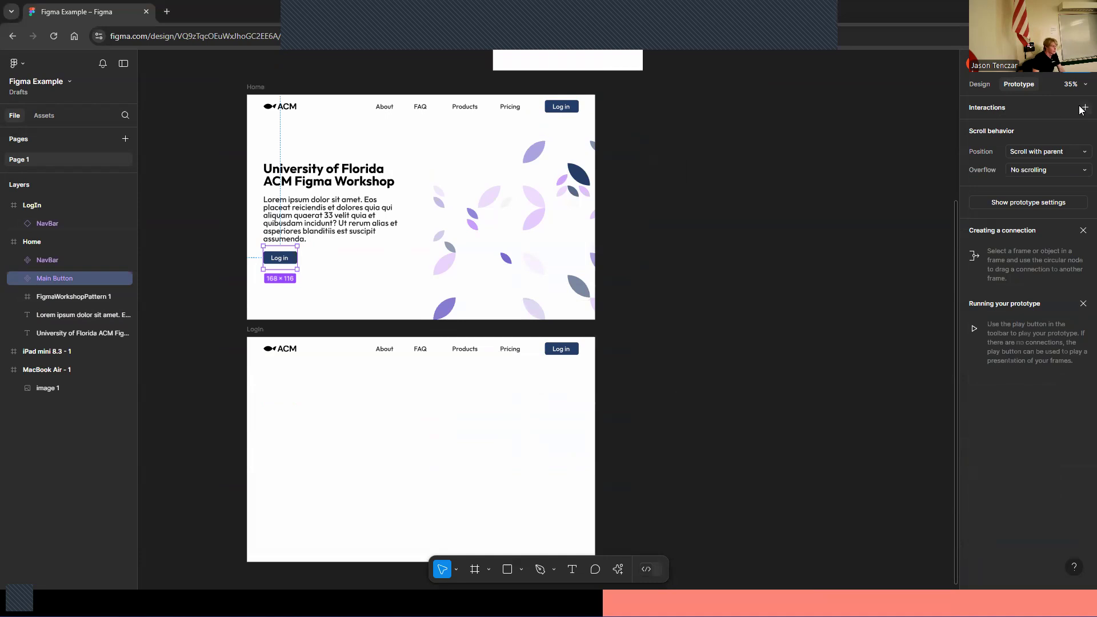
mouse_move(285, 259)
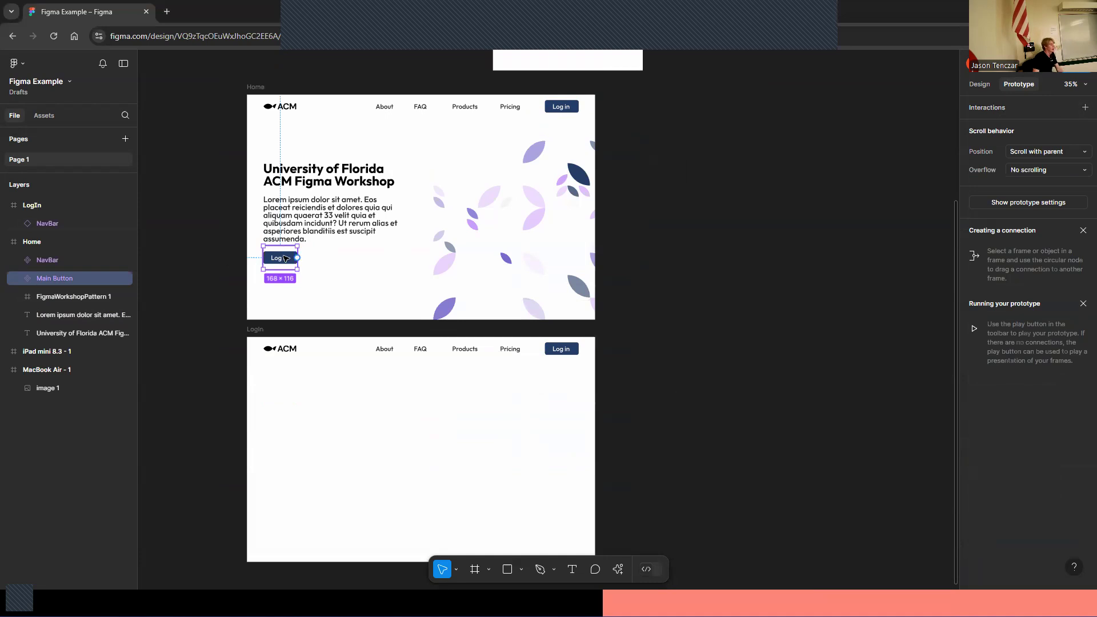
click(1081, 109)
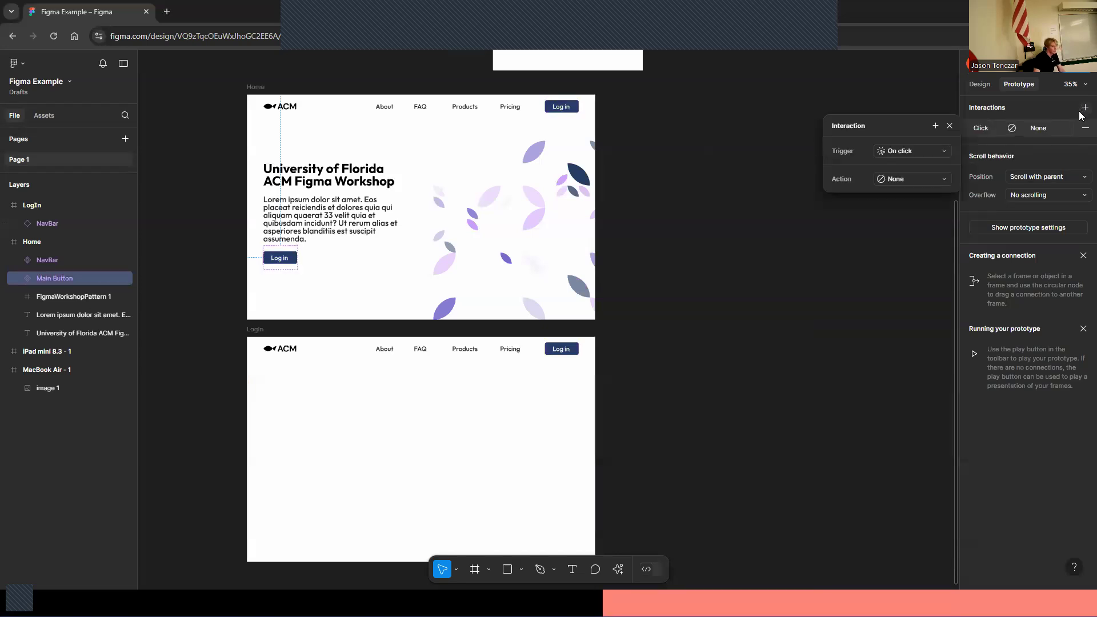
click(952, 150)
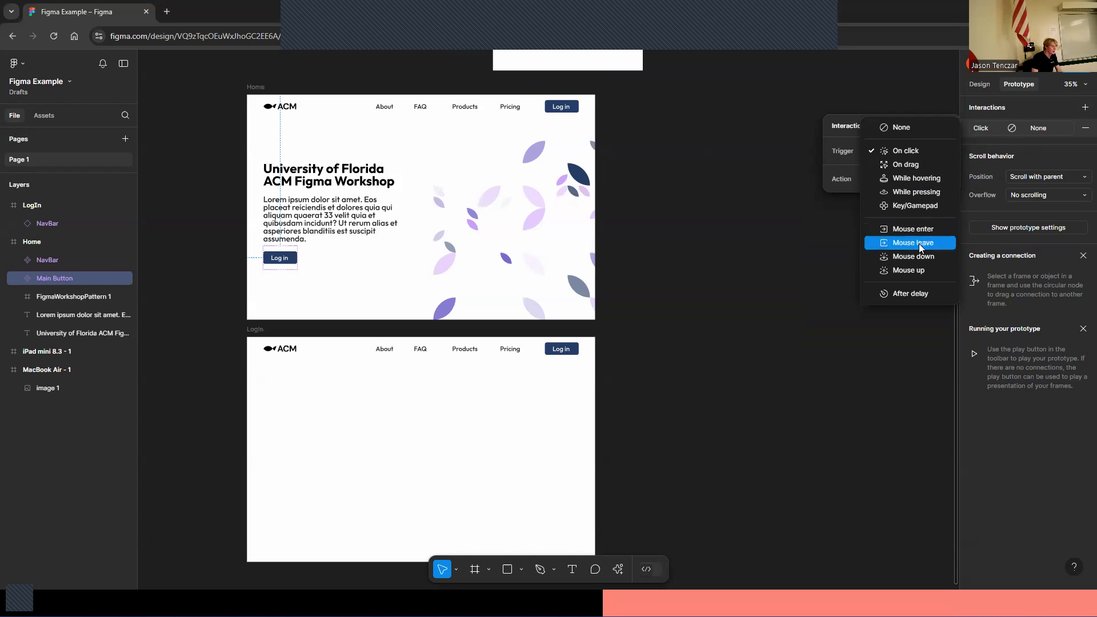
click(912, 157)
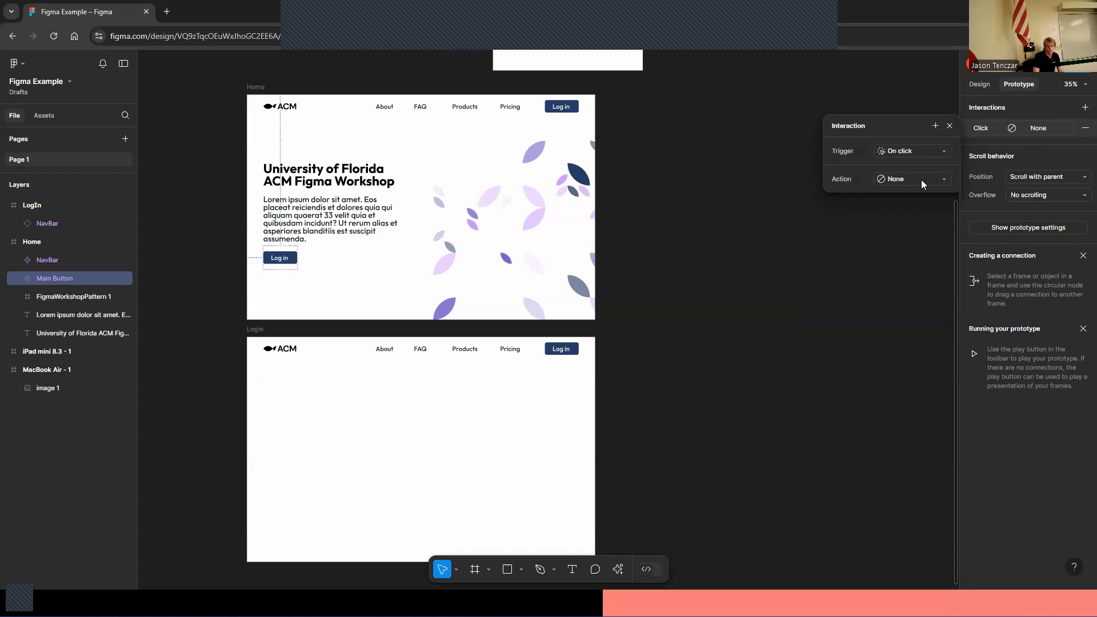
click(922, 180)
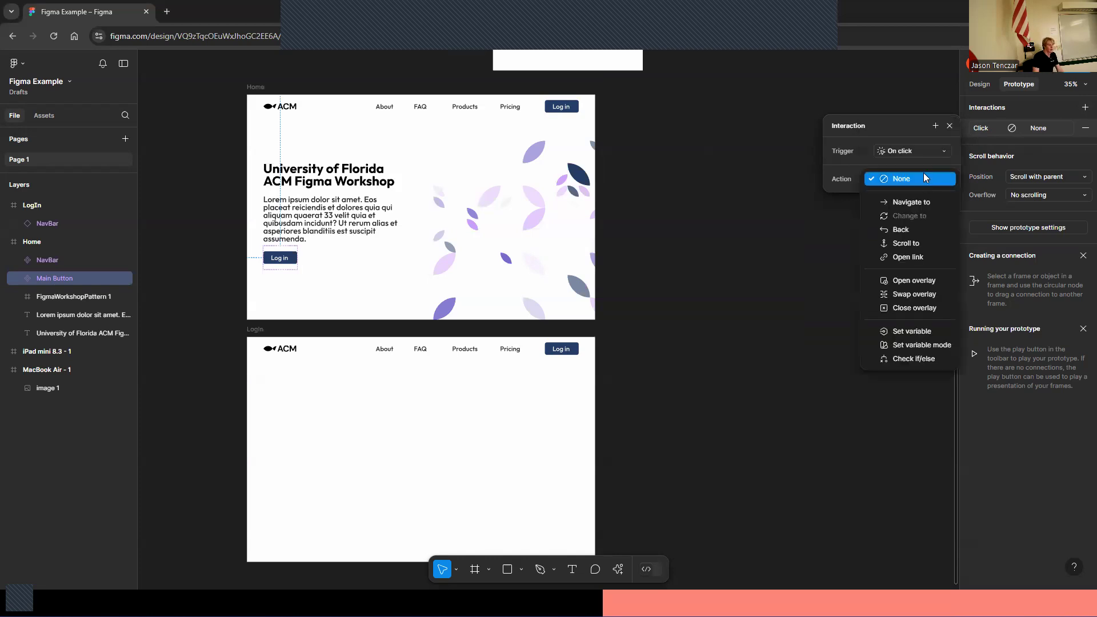
click(911, 203)
click(901, 198)
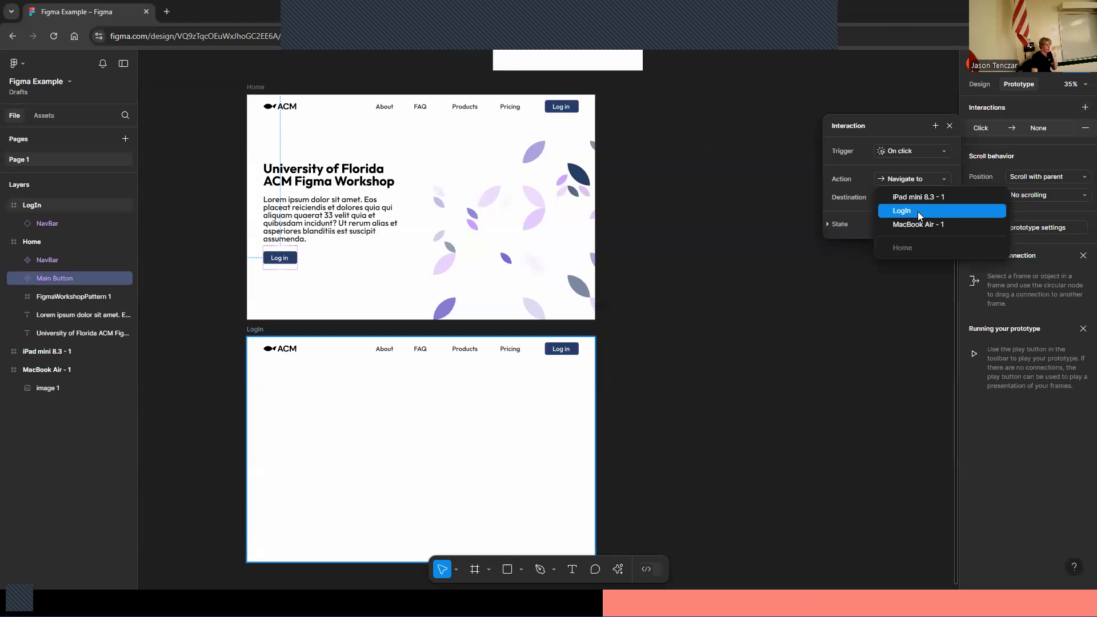
click(908, 217)
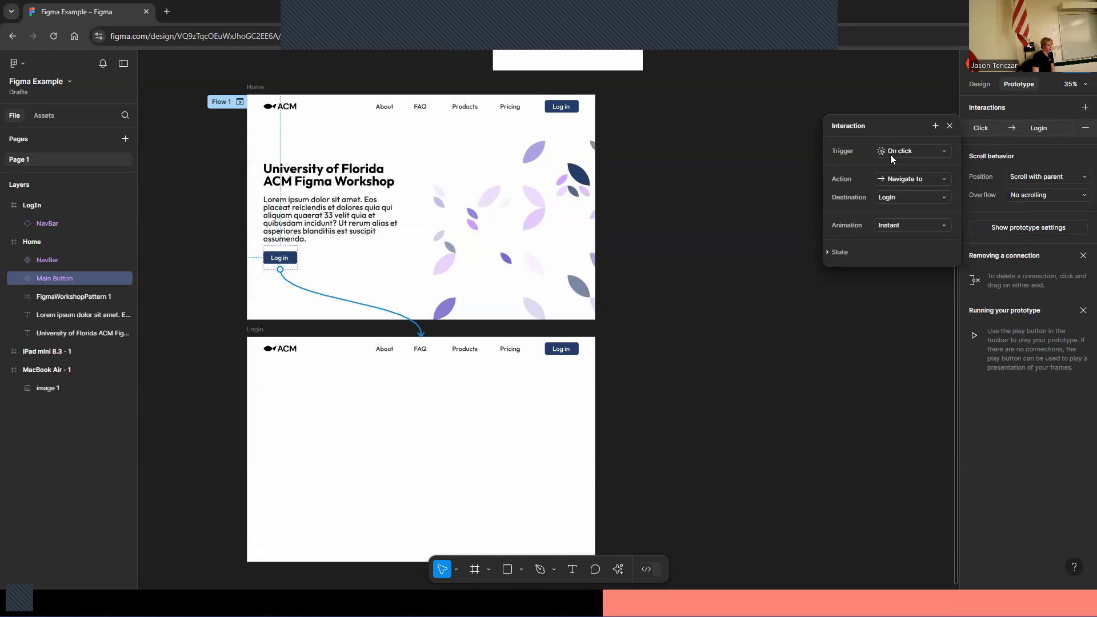
Set the interaction's animation to Smart animate and start presenting the prototype
click(895, 227)
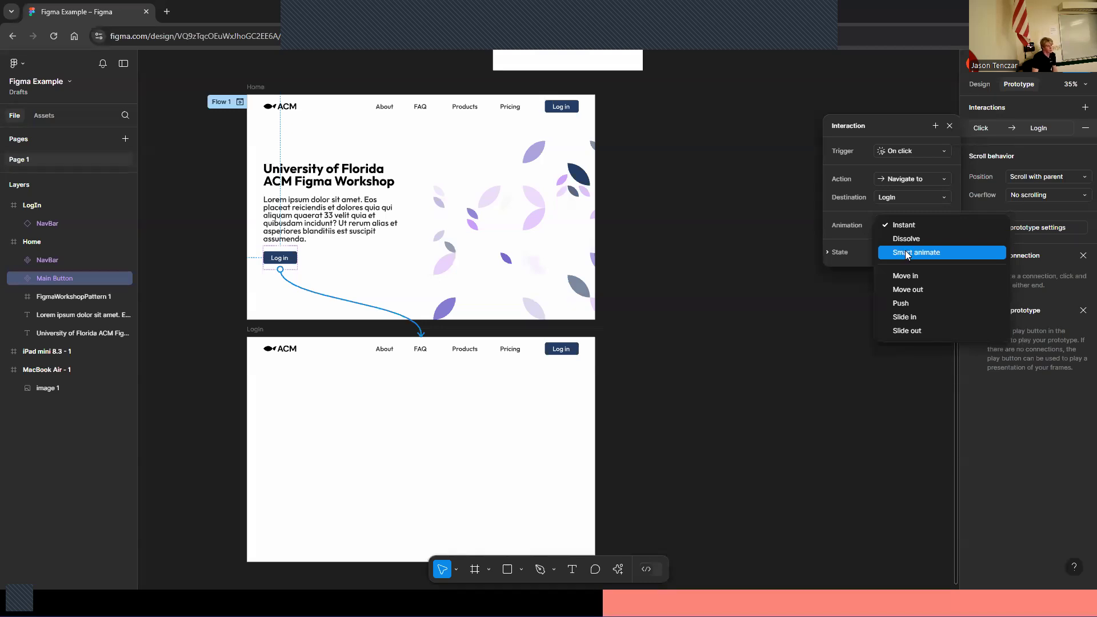
click(916, 253)
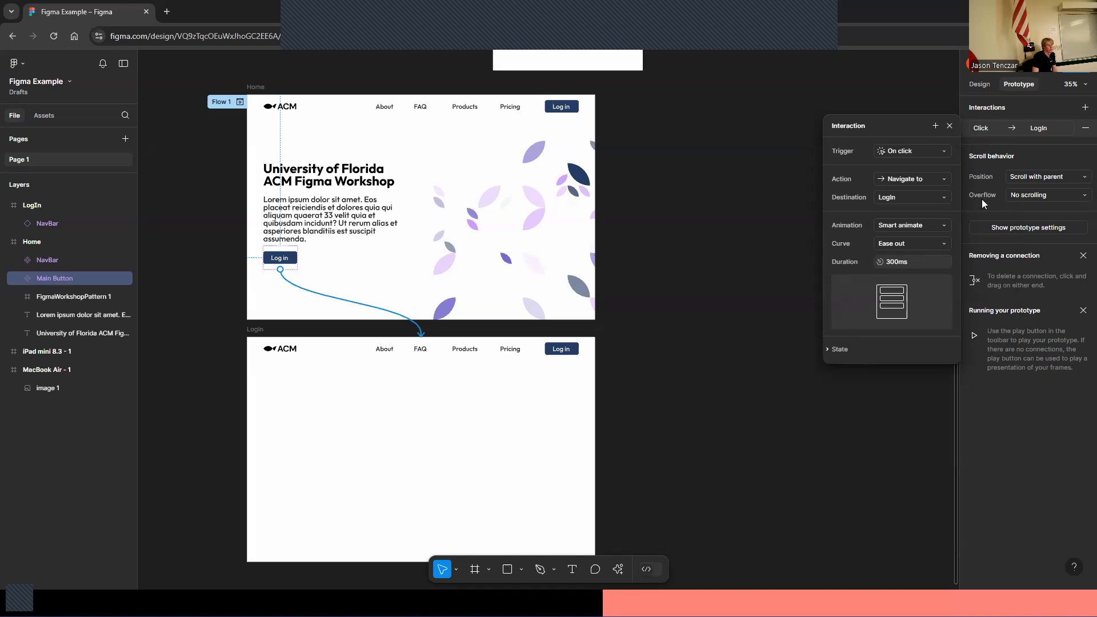
click(877, 413)
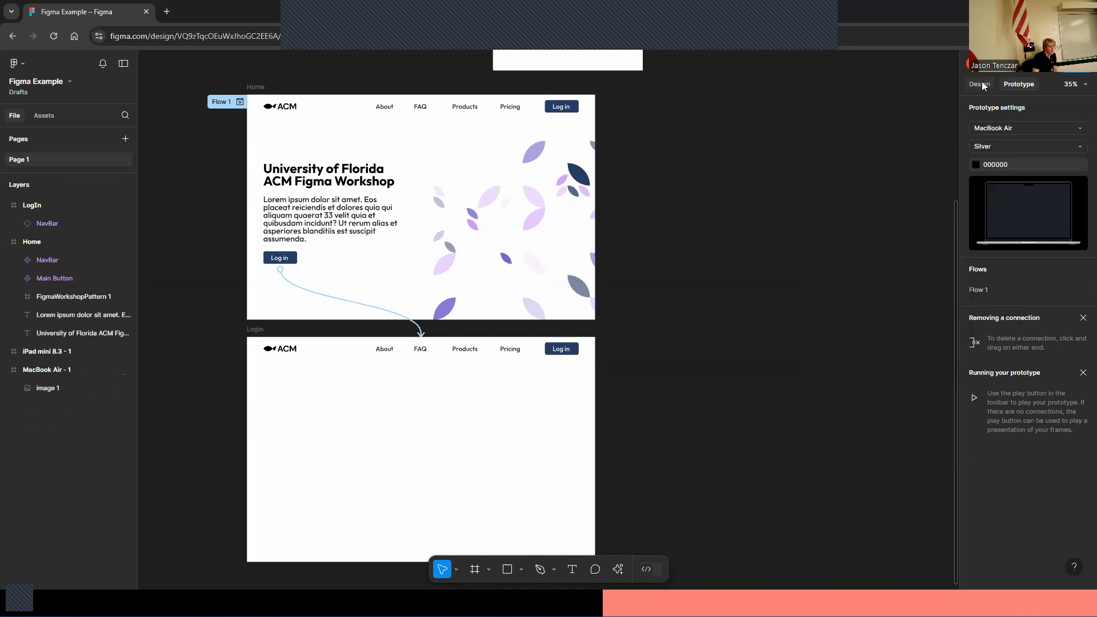
click(1037, 64)
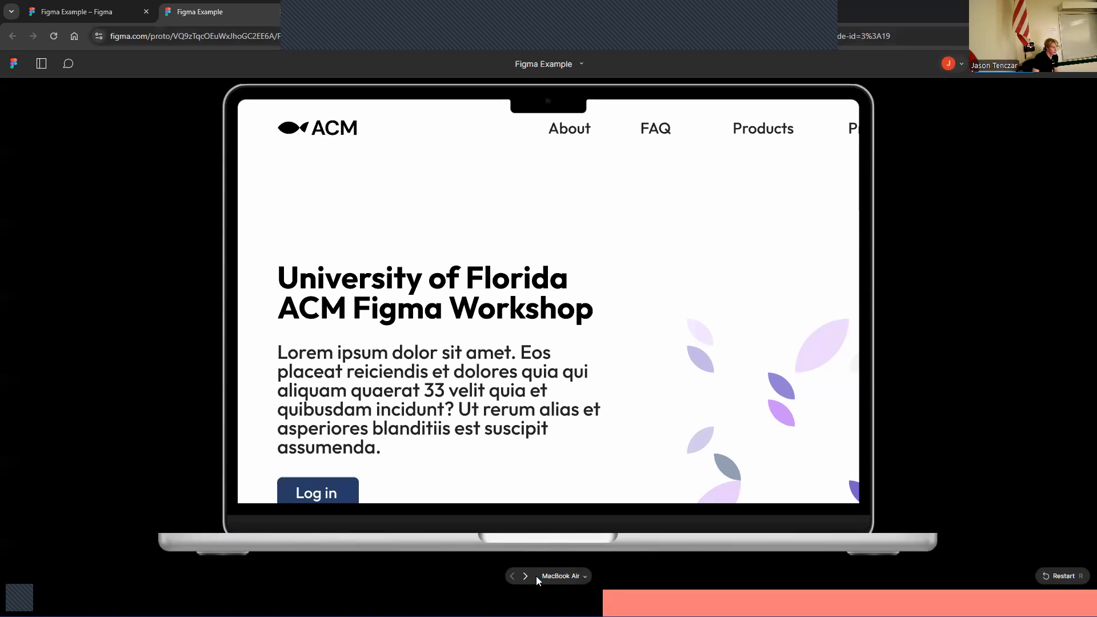
Switch the preview device to MacBook Pro 16" and test the Log in button's transition to the LogIn frame
click(541, 576)
click(568, 469)
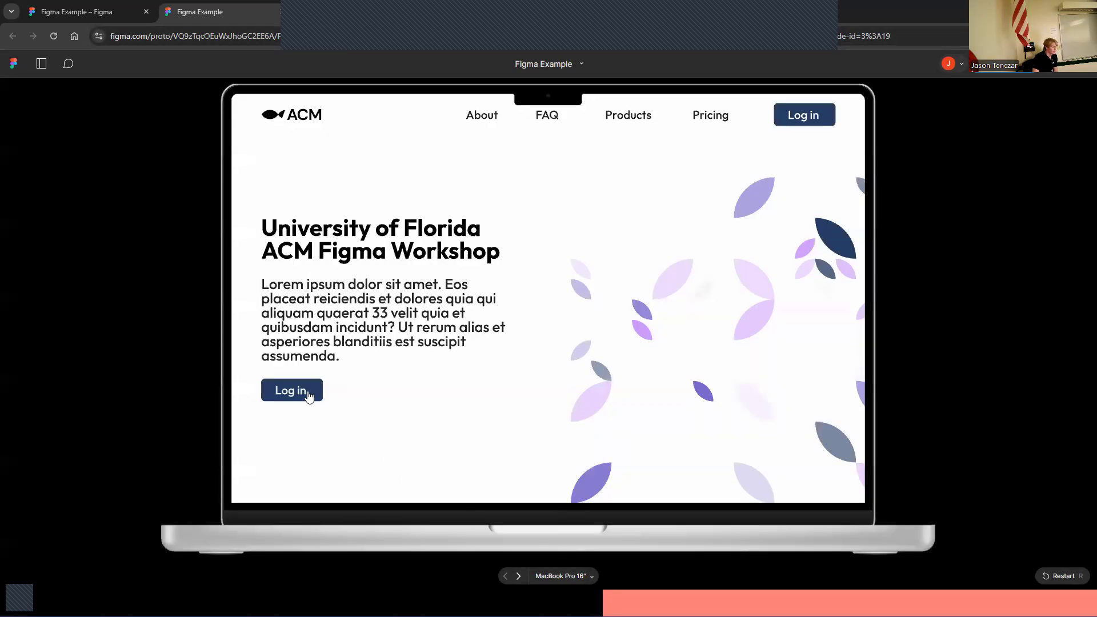
click(307, 393)
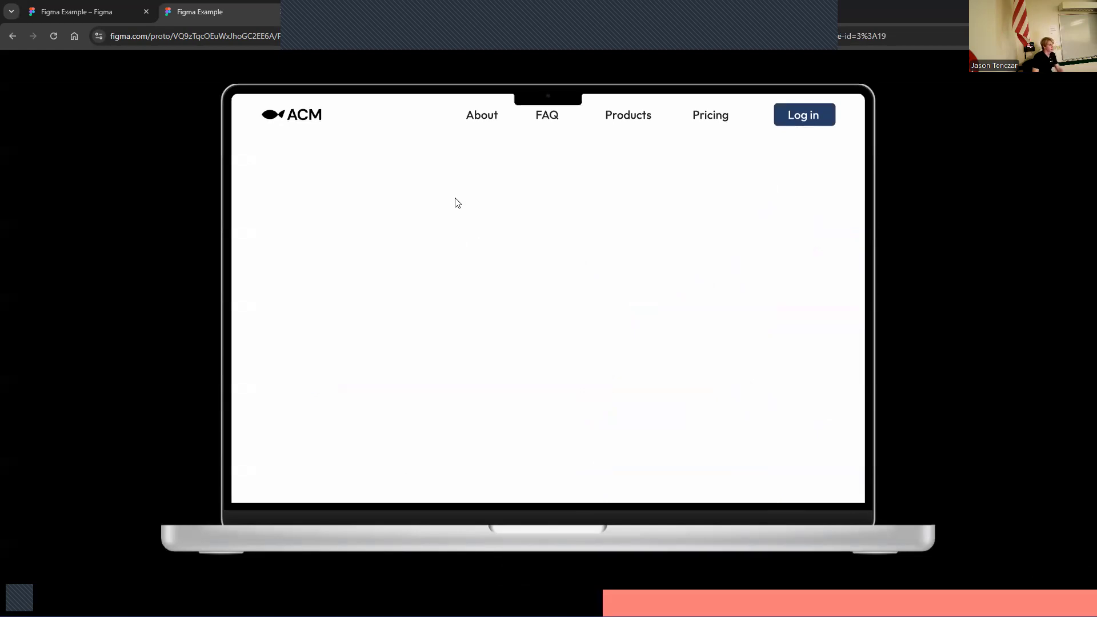
Return to the design file and paste a copy of the Home heading into the LogIn frame, moving it near the top
click(84, 10)
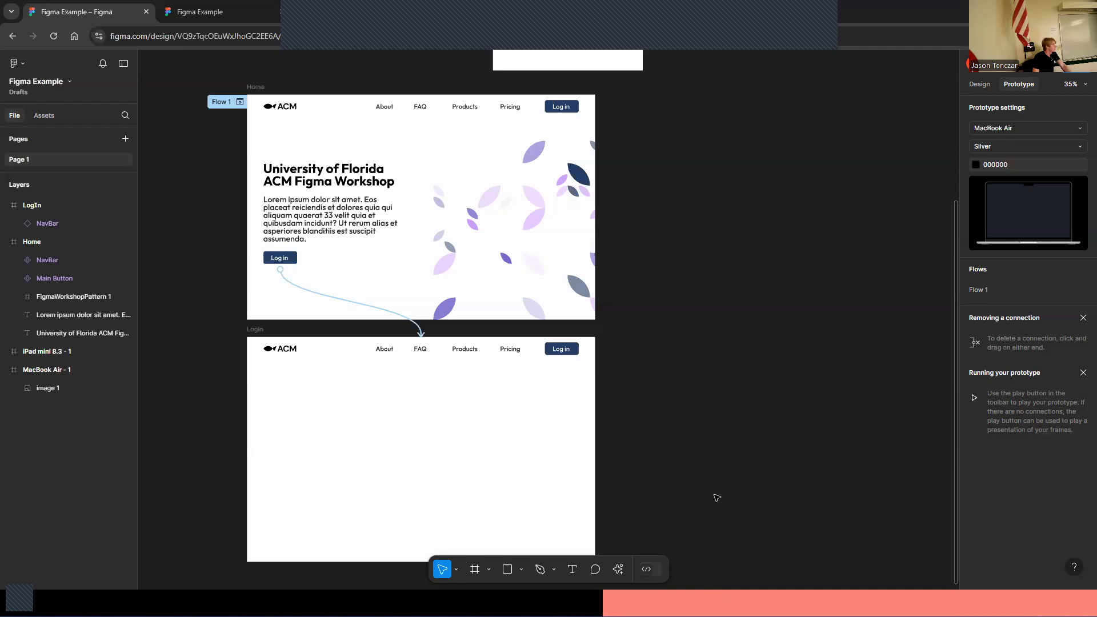
scroll(714, 440, down, 1)
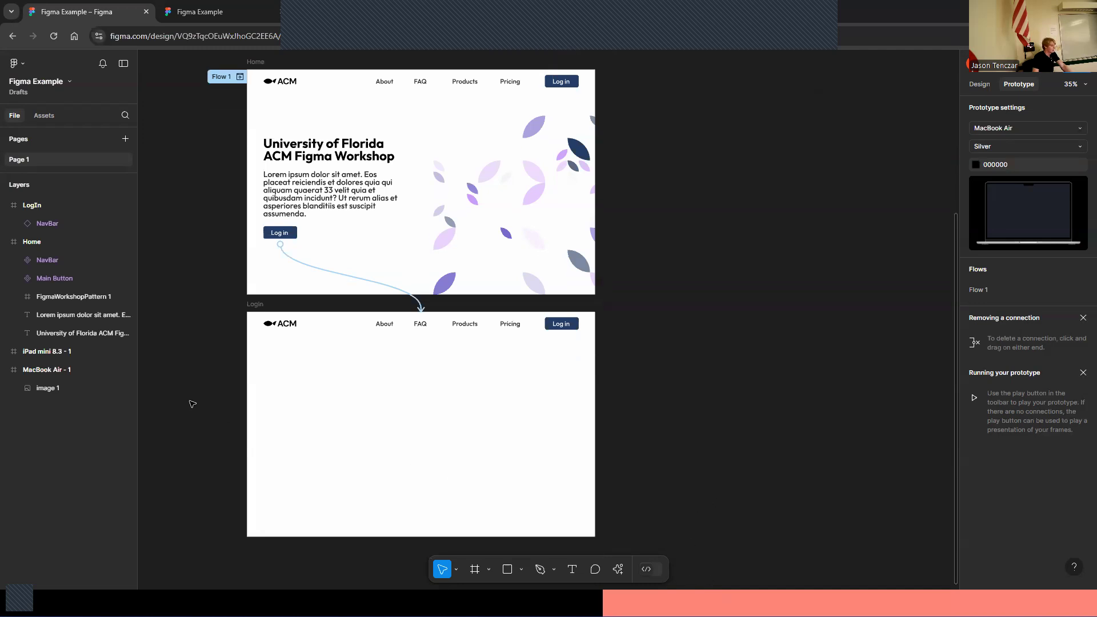
scroll(192, 403, down, 3)
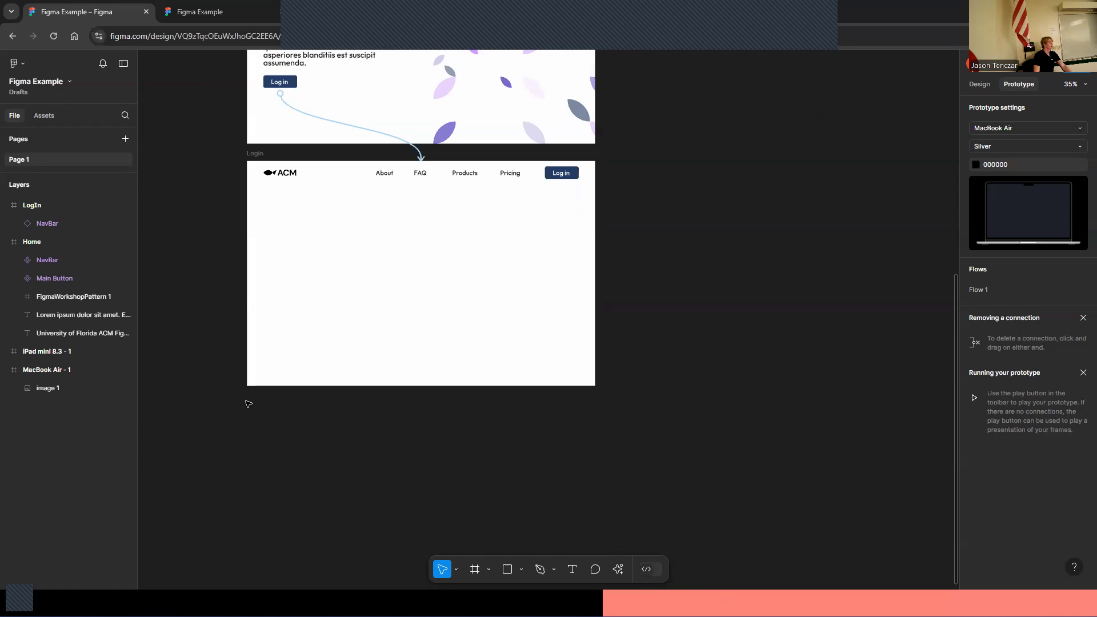
scroll(205, 411, up, 4)
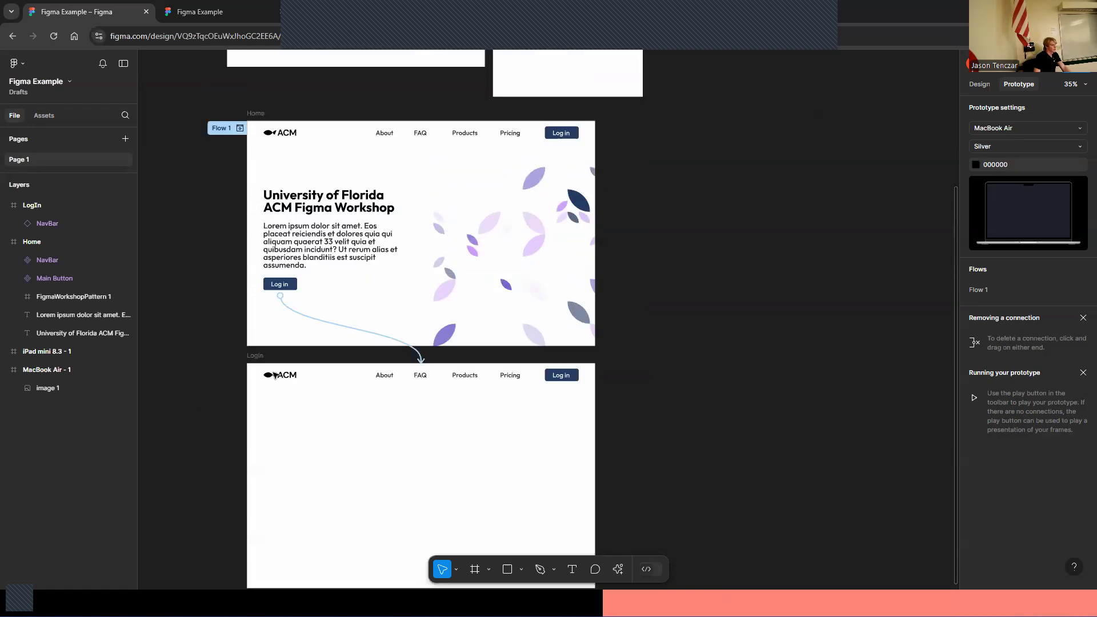
click(329, 213)
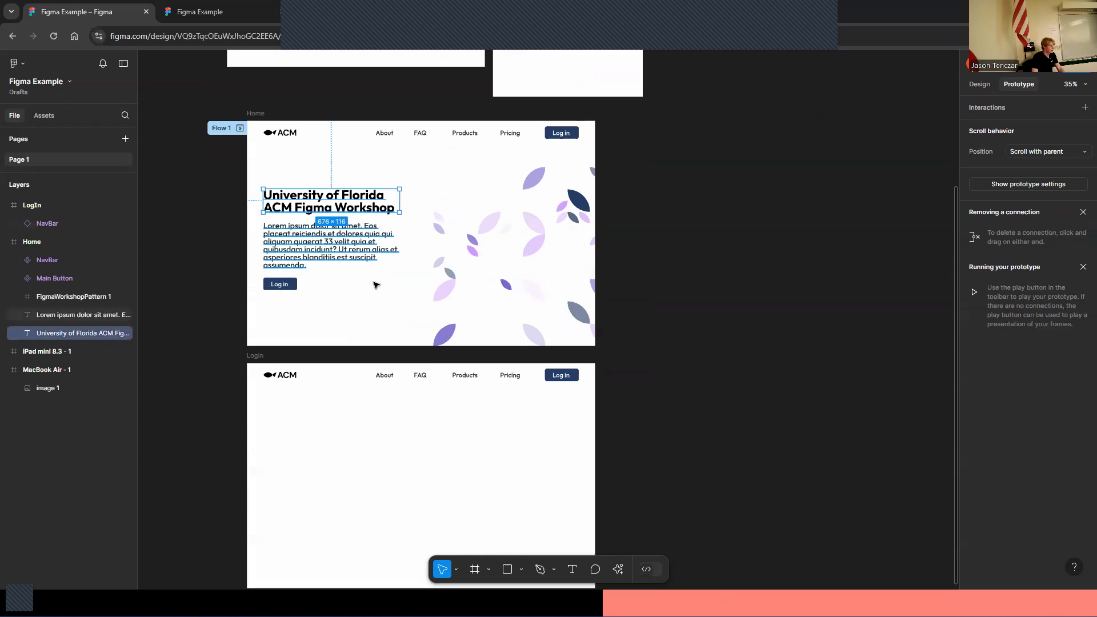
scroll(421, 275, up, 2)
scroll(421, 275, up, 1)
scroll(319, 417, down, 6)
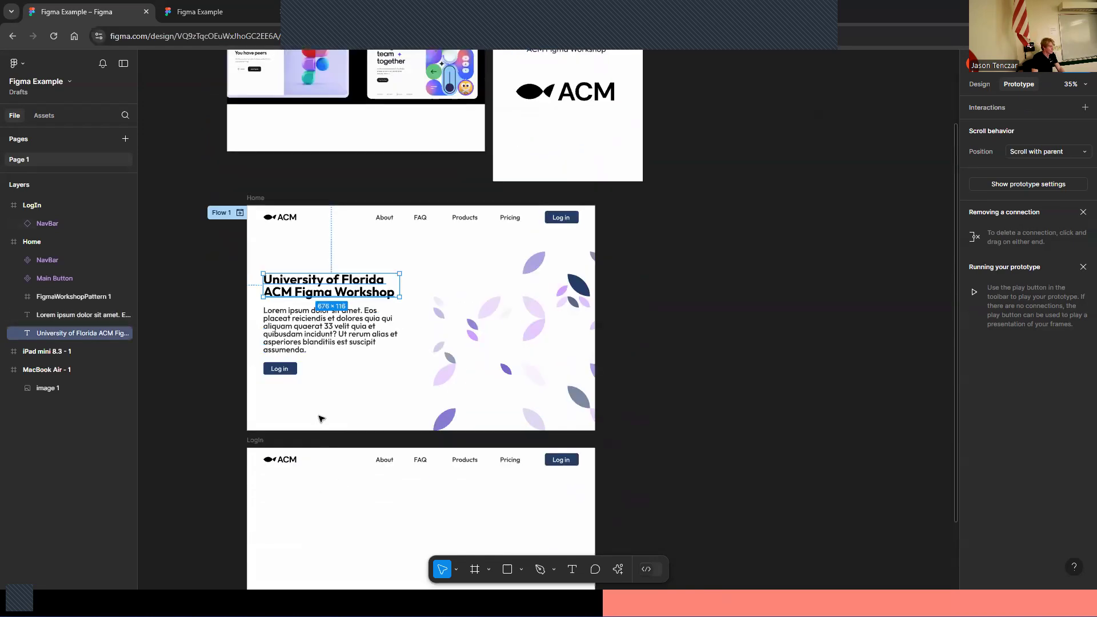
click(429, 313)
key(ctrl+v)
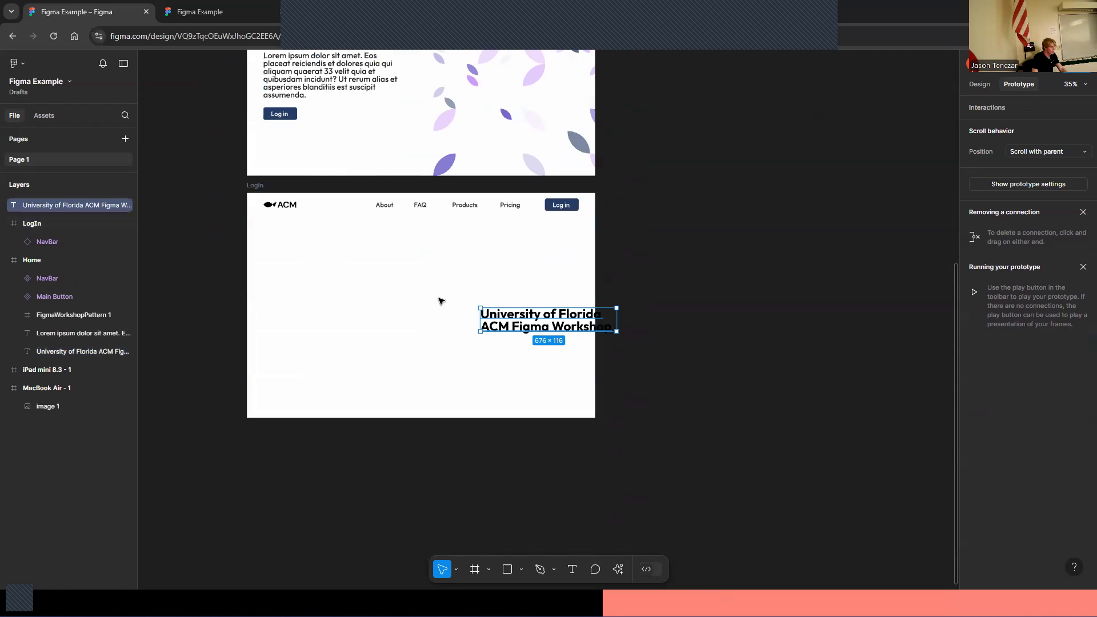
drag(518, 322, 390, 276)
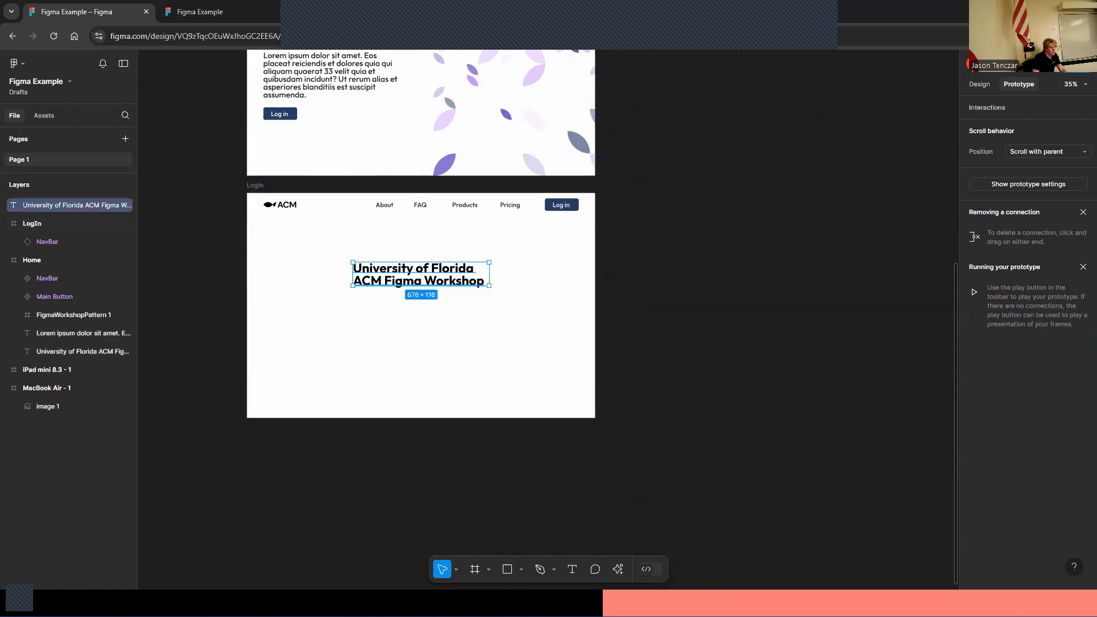
Retype the pasted heading as Log In and center it below the NavBar
click(974, 87)
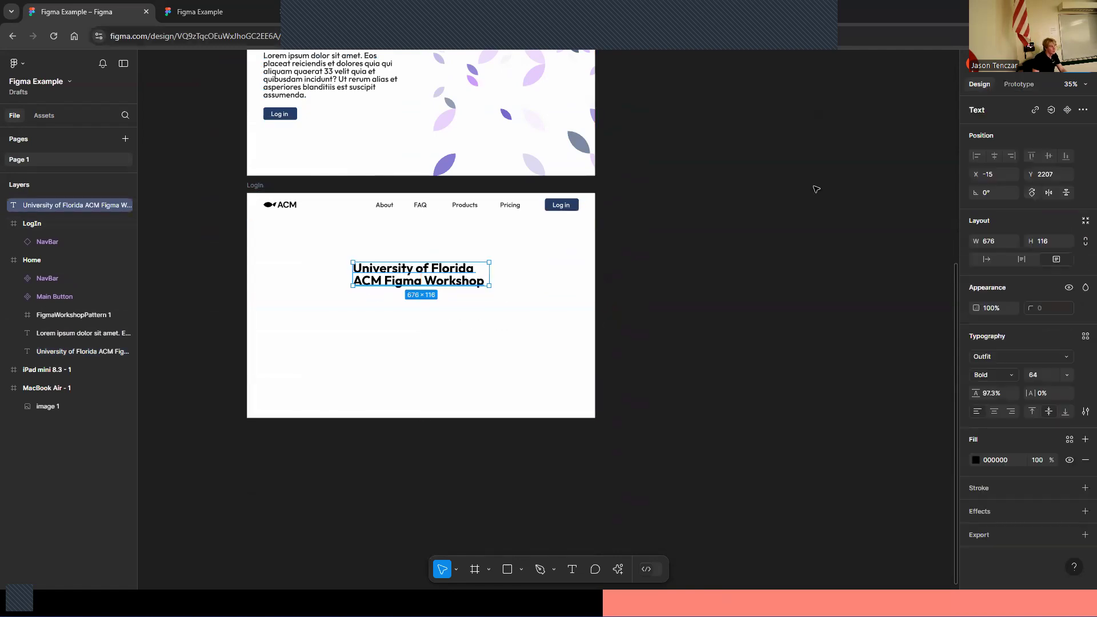
double_click(411, 273)
text(Log )
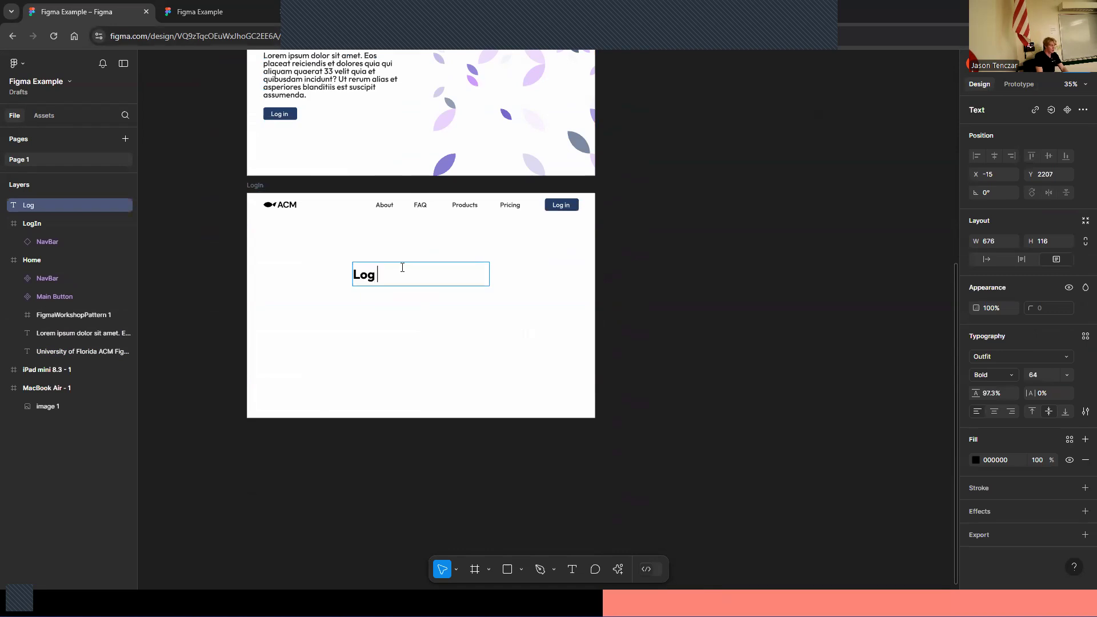
text(In)
key(Escape)
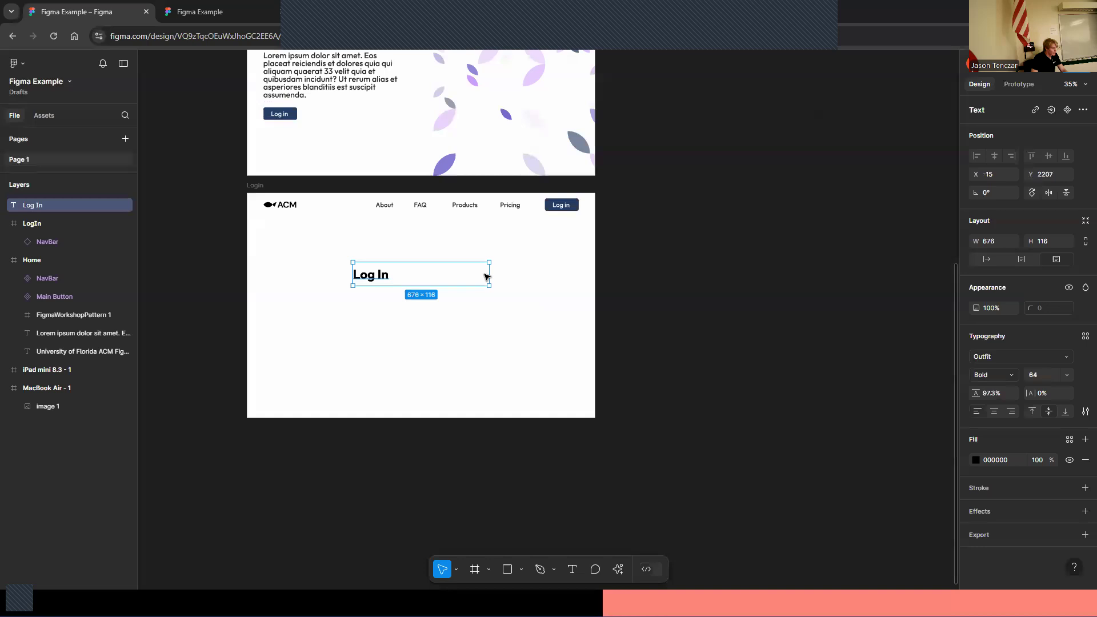
drag(491, 272, 426, 250)
click(767, 213)
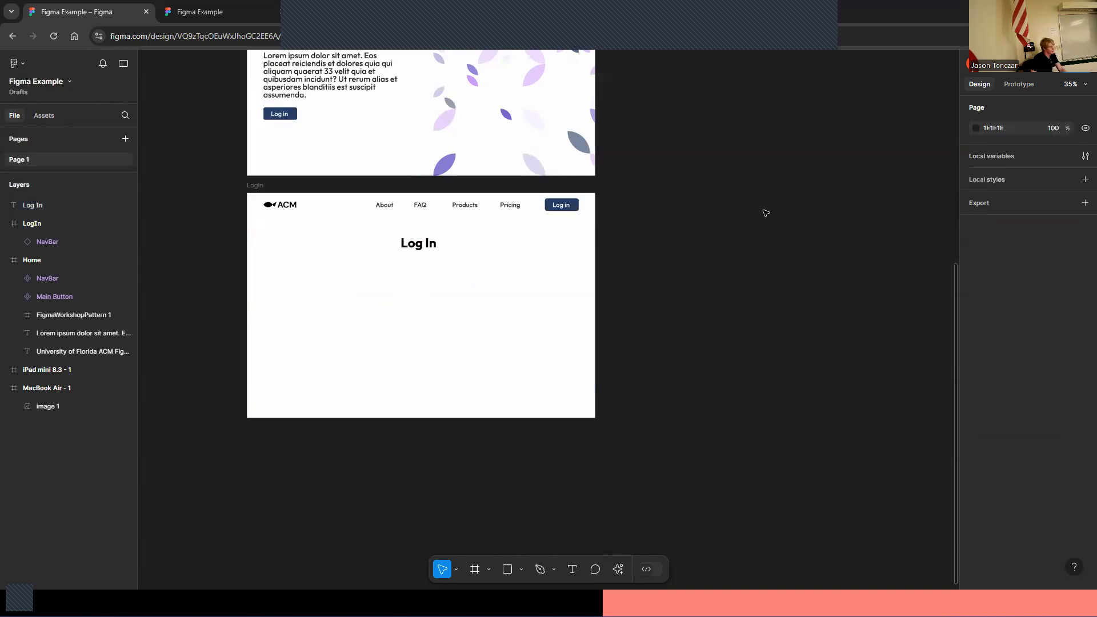
Paste a copy of the leaf pattern into the LogIn frame's lower right corner and reorder it within the LogIn layers
click(526, 124)
click(580, 393)
key(ctrl+v)
drag(566, 213, 599, 421)
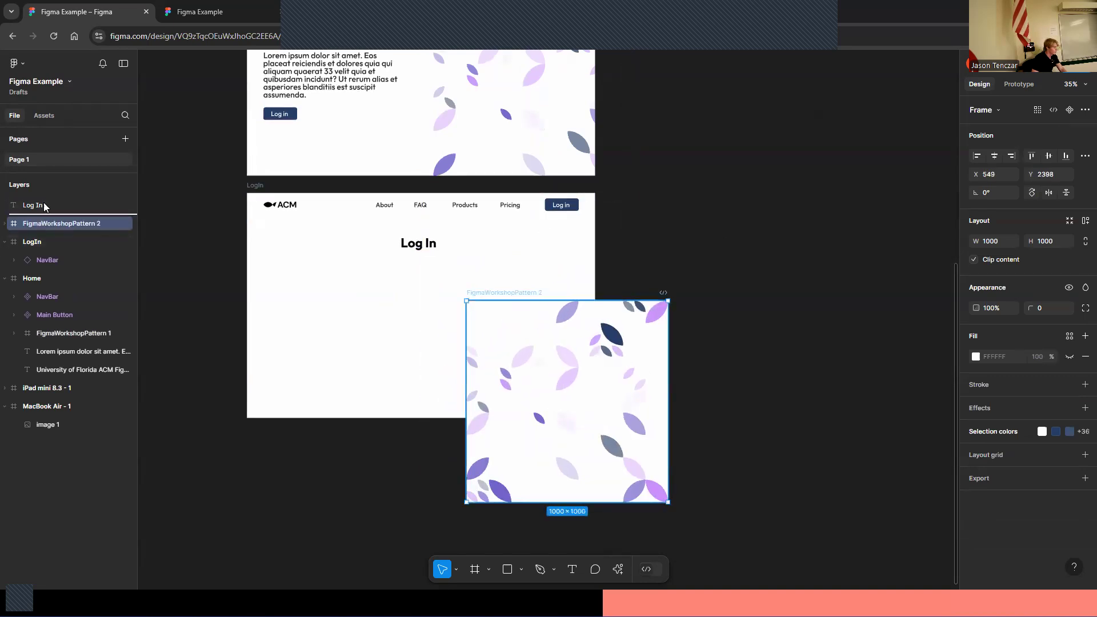
drag(36, 240, 41, 253)
drag(50, 210, 52, 251)
click(519, 473)
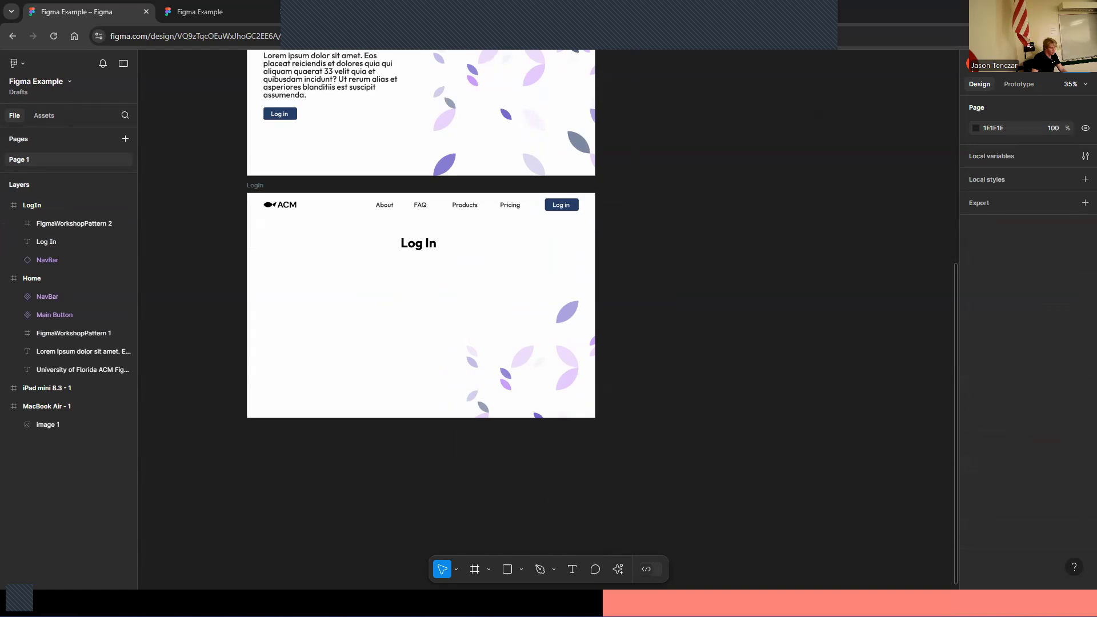
Draw a rectangle about 571 × 51 below the Log In heading as an input field
click(507, 569)
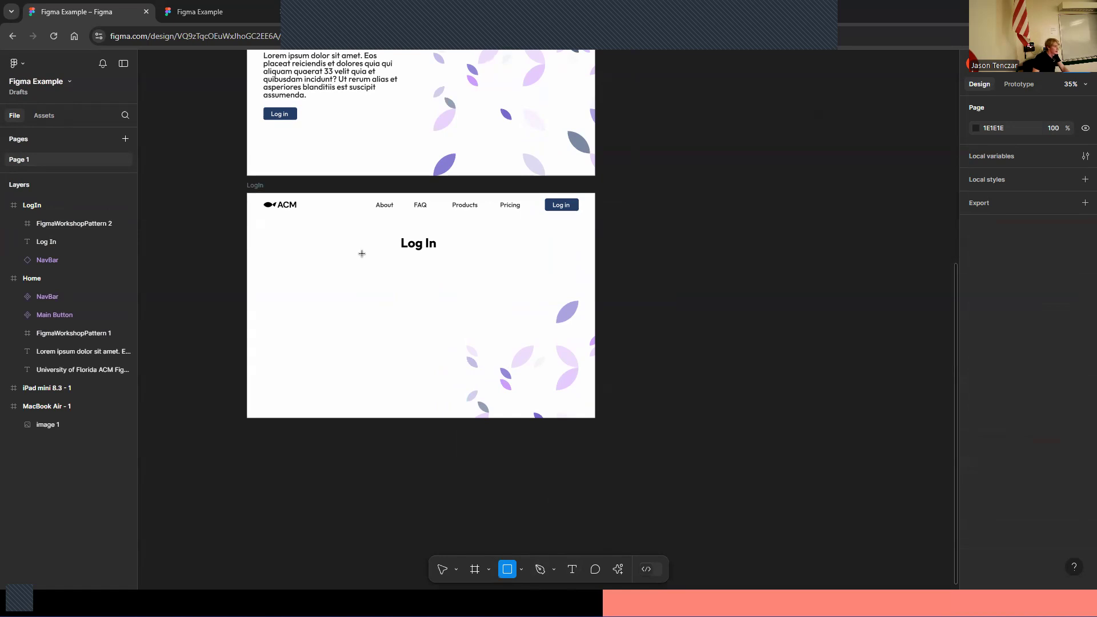
mouse_move(361, 253)
mouse_down()
mouse_move(483, 263)
mouse_move(457, 272)
mouse_up()
click(779, 301)
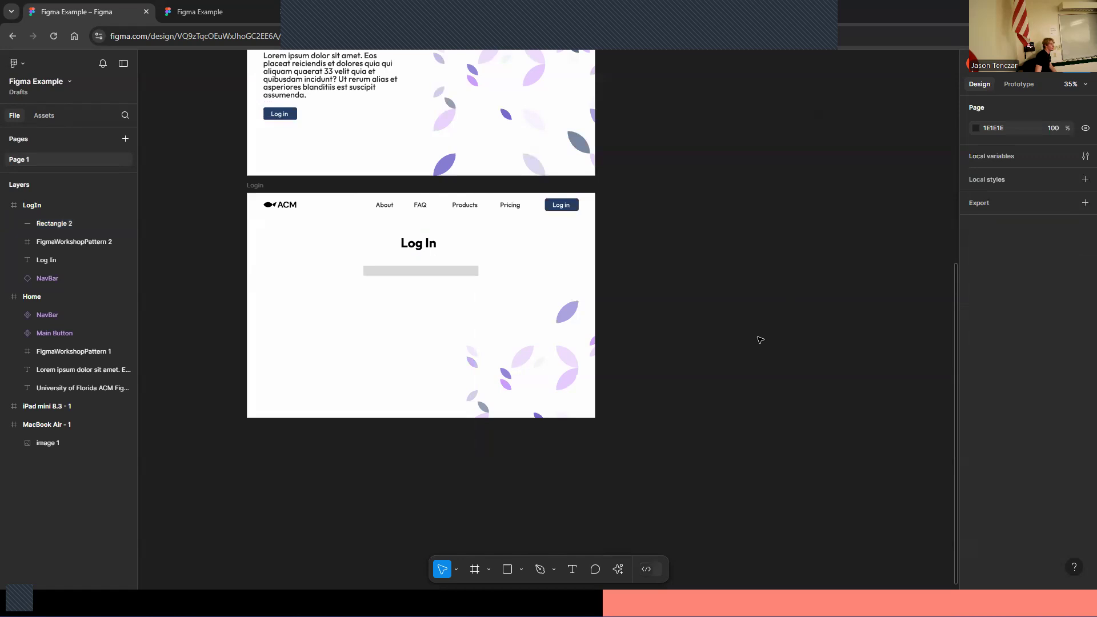
Give the field rectangle an EFEFEF fill and a corner radius of 8
click(429, 272)
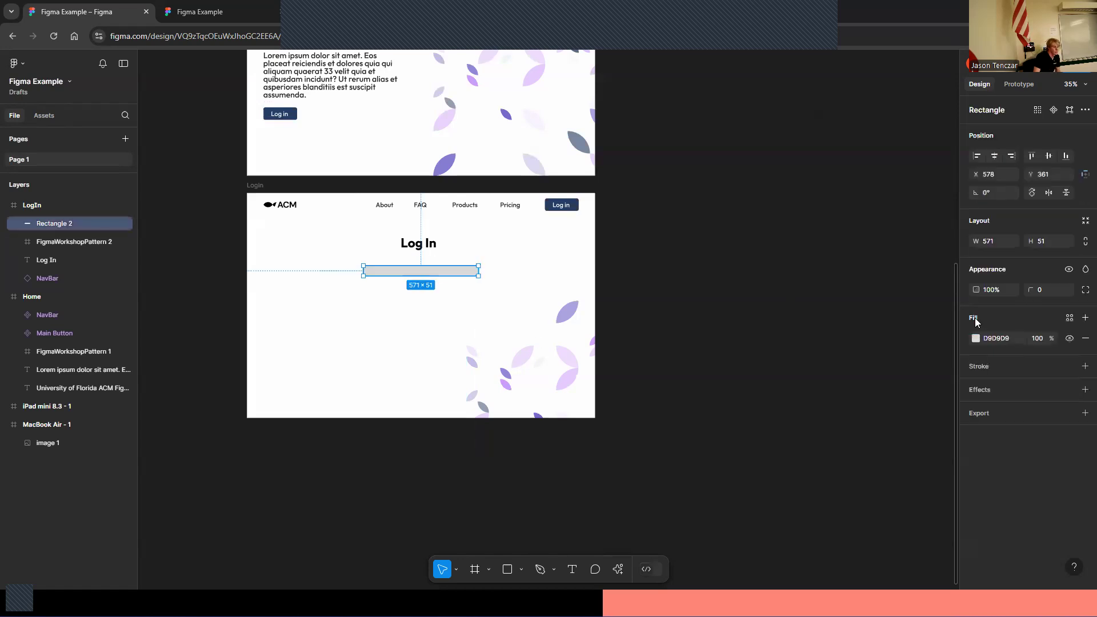
click(975, 338)
drag(821, 321, 824, 310)
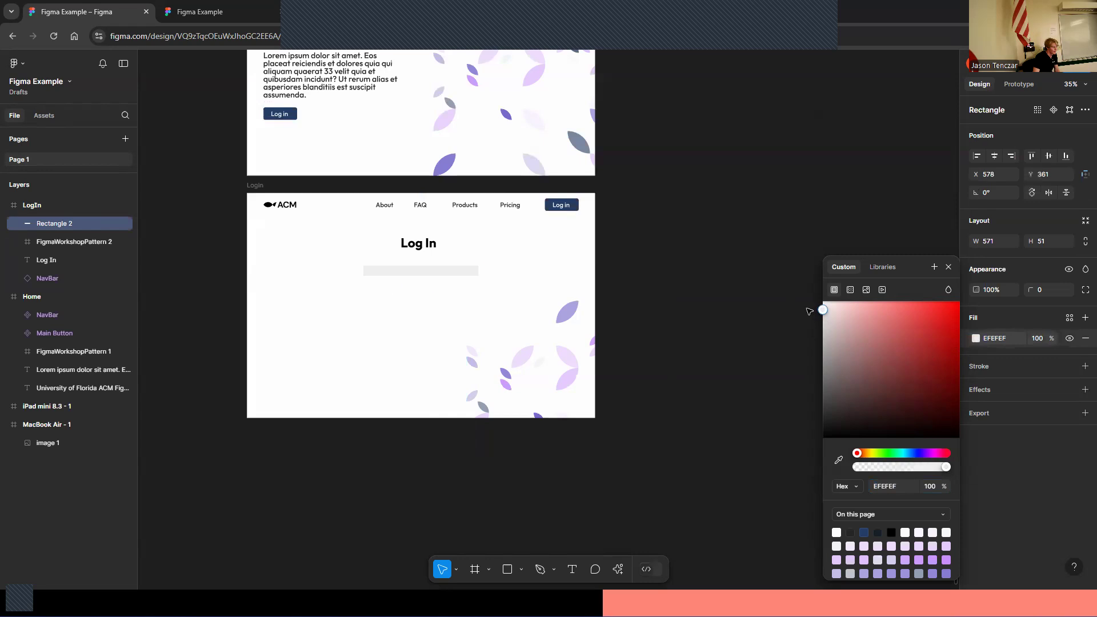
click(1041, 291)
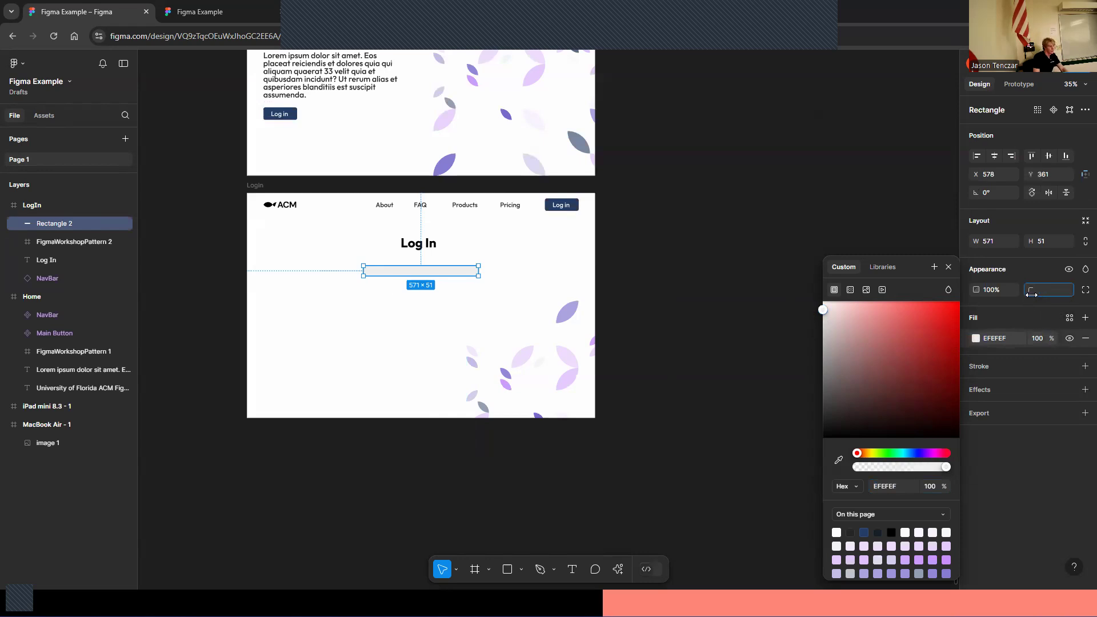
text(5)
key(Return)
click(818, 191)
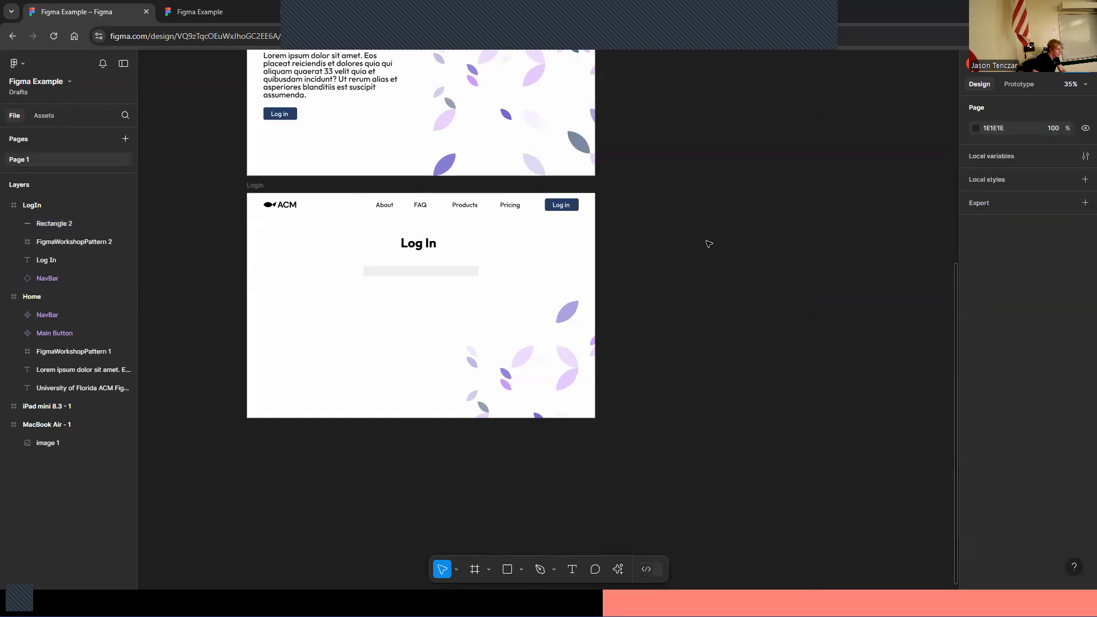
click(421, 271)
click(1051, 290)
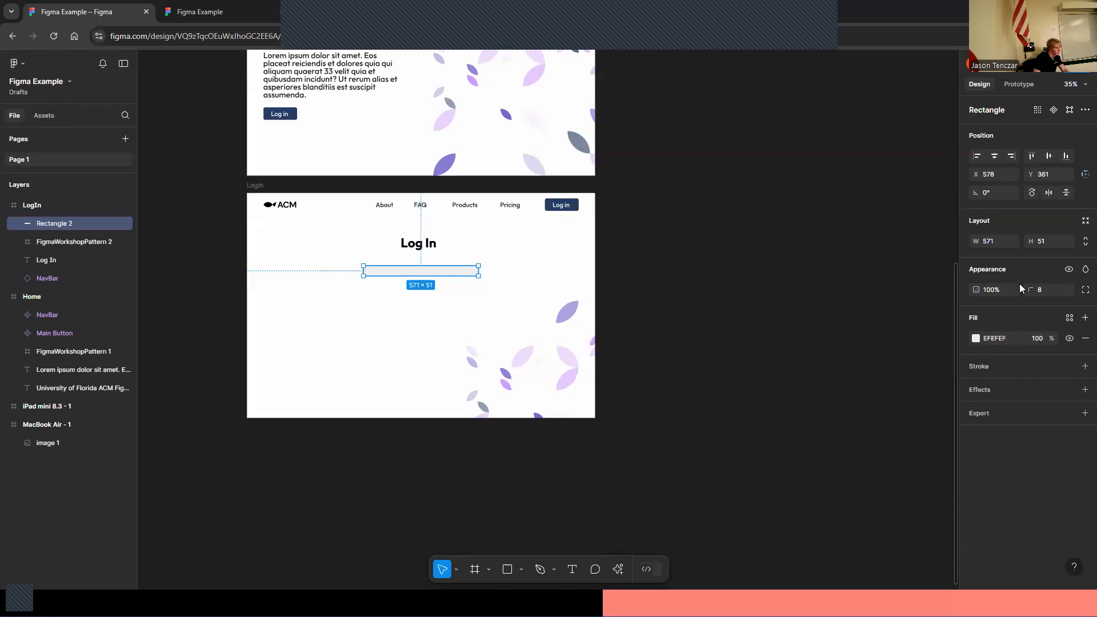
click(840, 281)
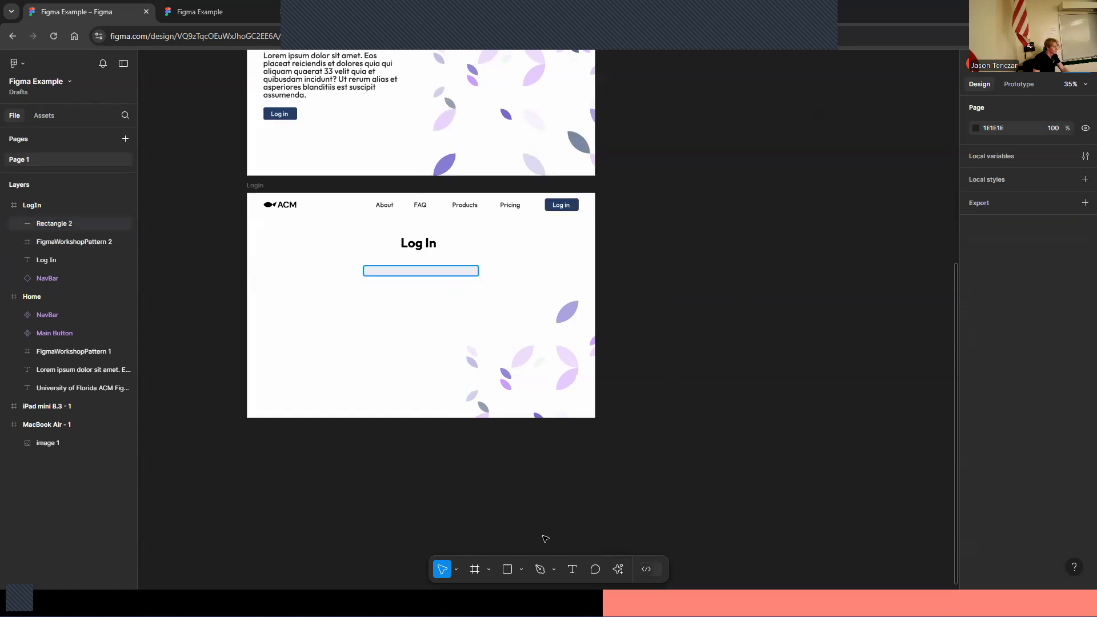
Add an email text box inside the field rectangle and set its font size to 32
click(572, 569)
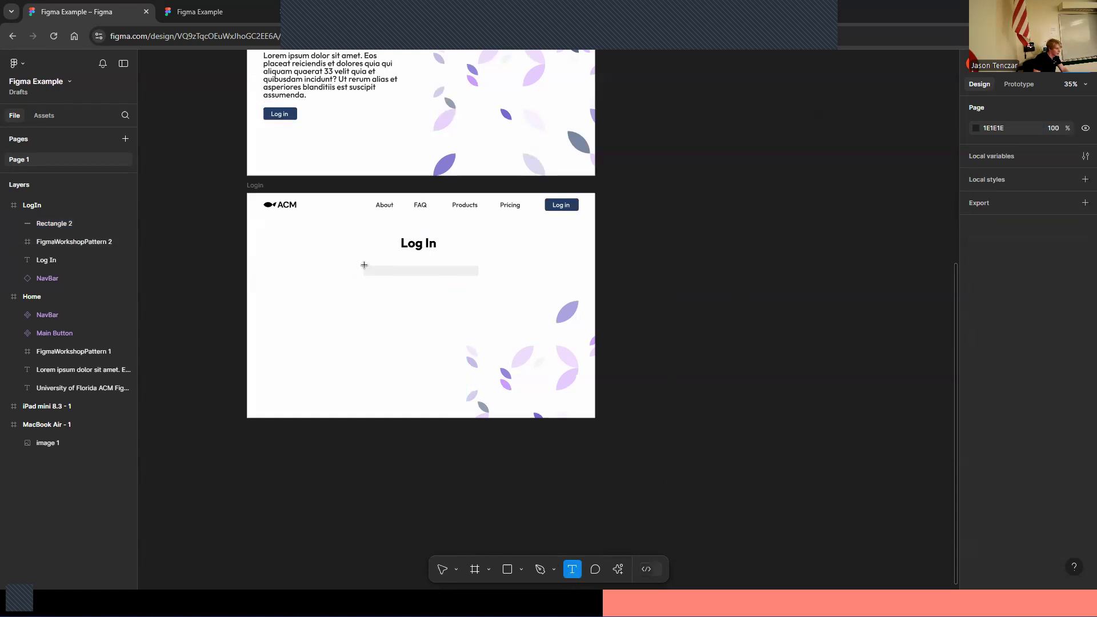
drag(364, 266, 459, 268)
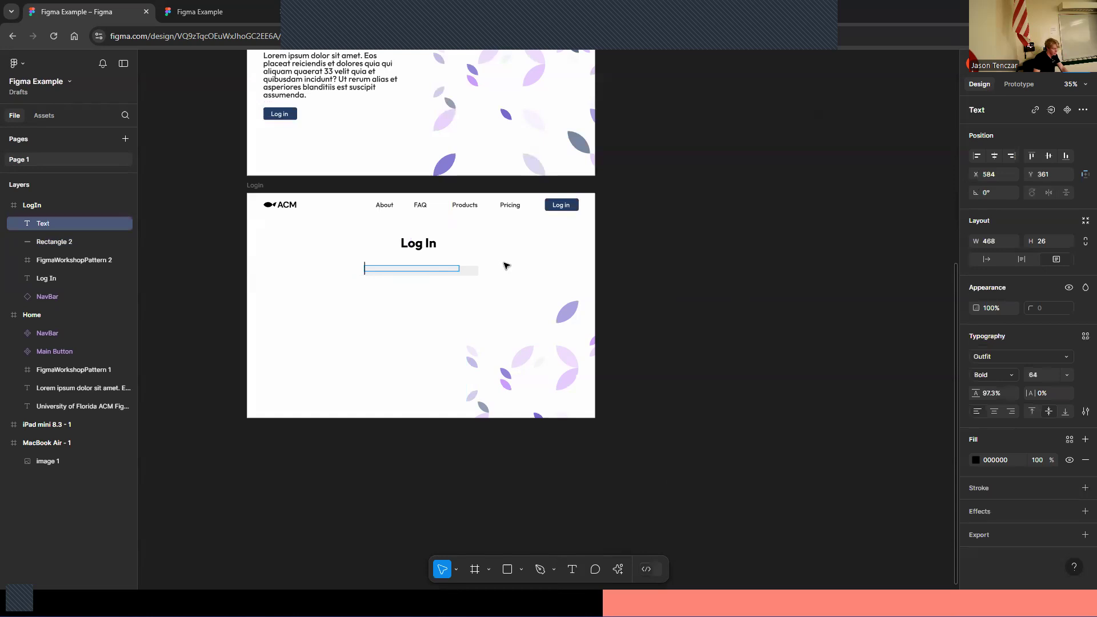
text(email)
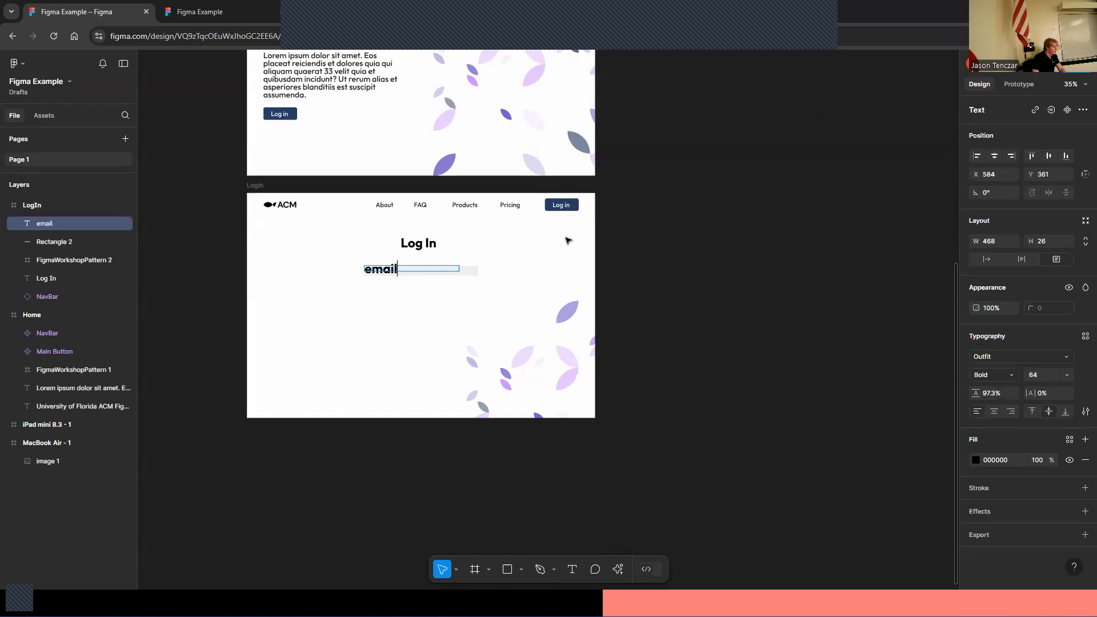
key(ctrl+a)
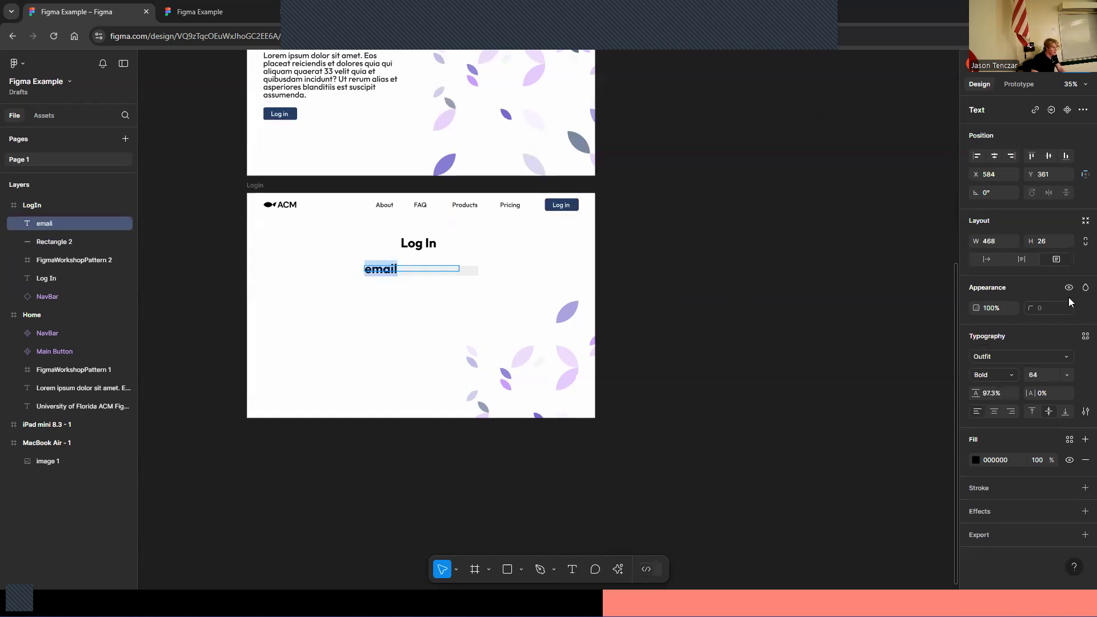
click(1067, 376)
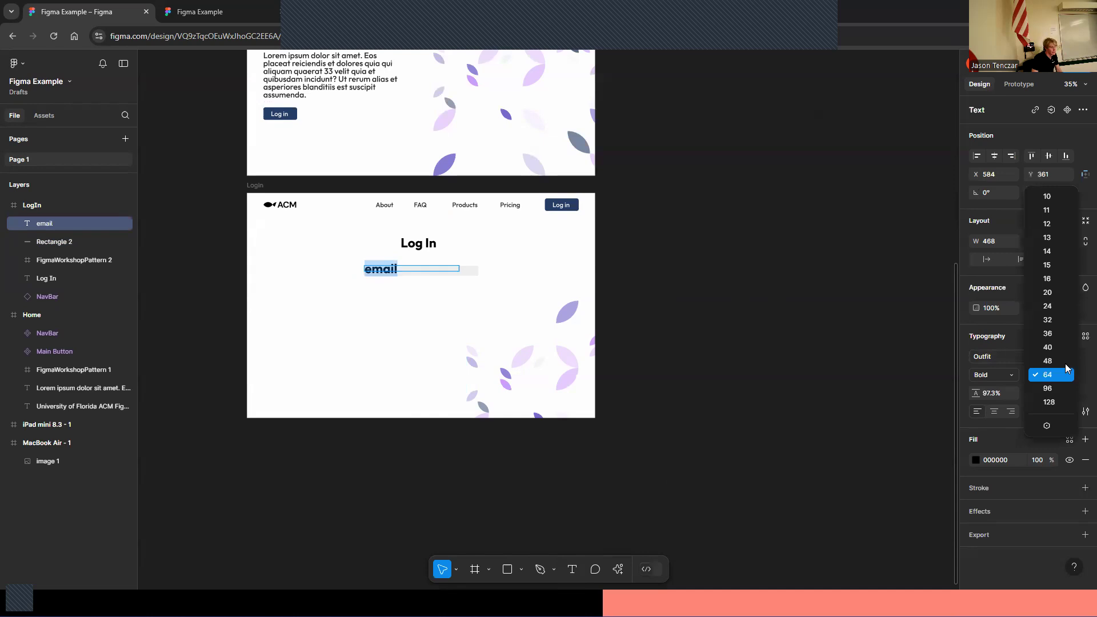
click(1050, 320)
Color the email text grey 909090 and nudge it into place within the field
click(975, 461)
drag(867, 378, 808, 363)
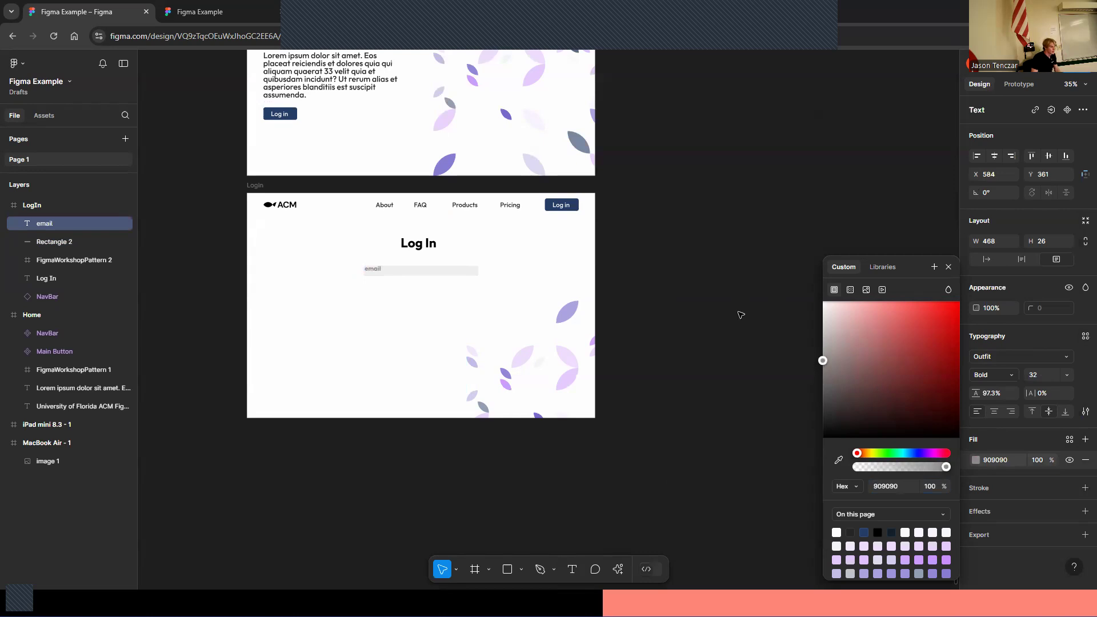
drag(381, 269, 381, 271)
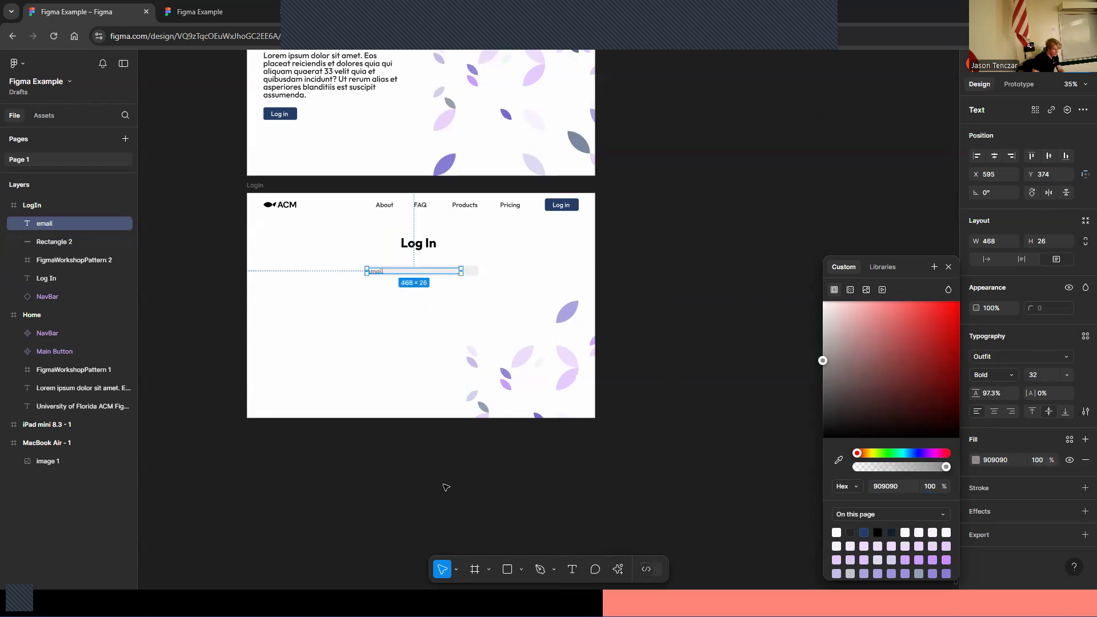
Capitalize the placeholder text so it reads Email
key(shift+0)
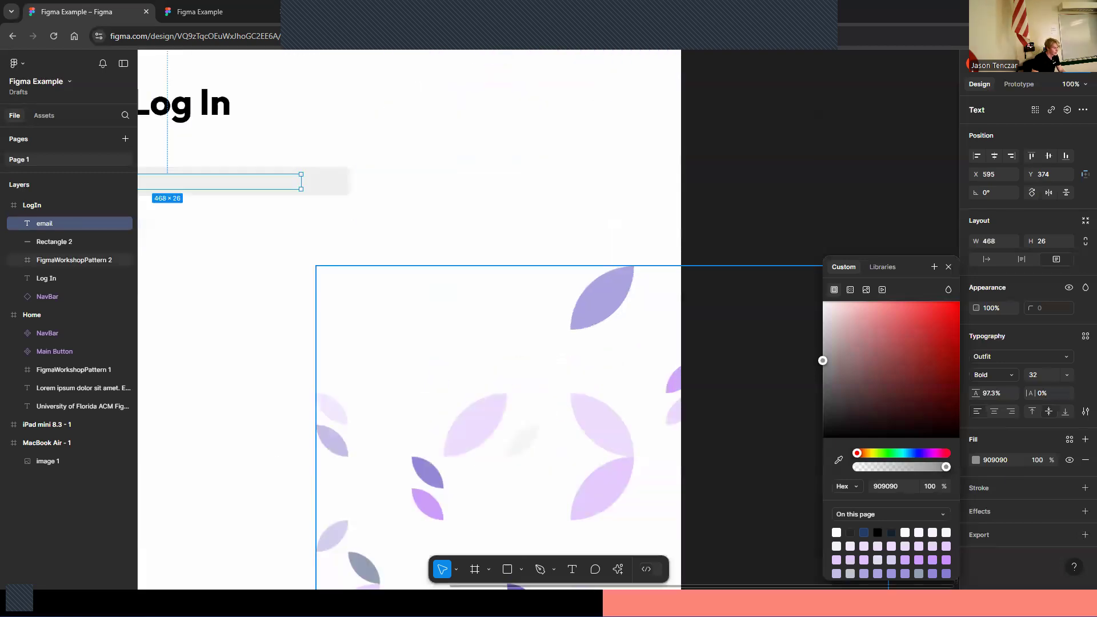
drag(461, 587, 280, 554)
click(370, 221)
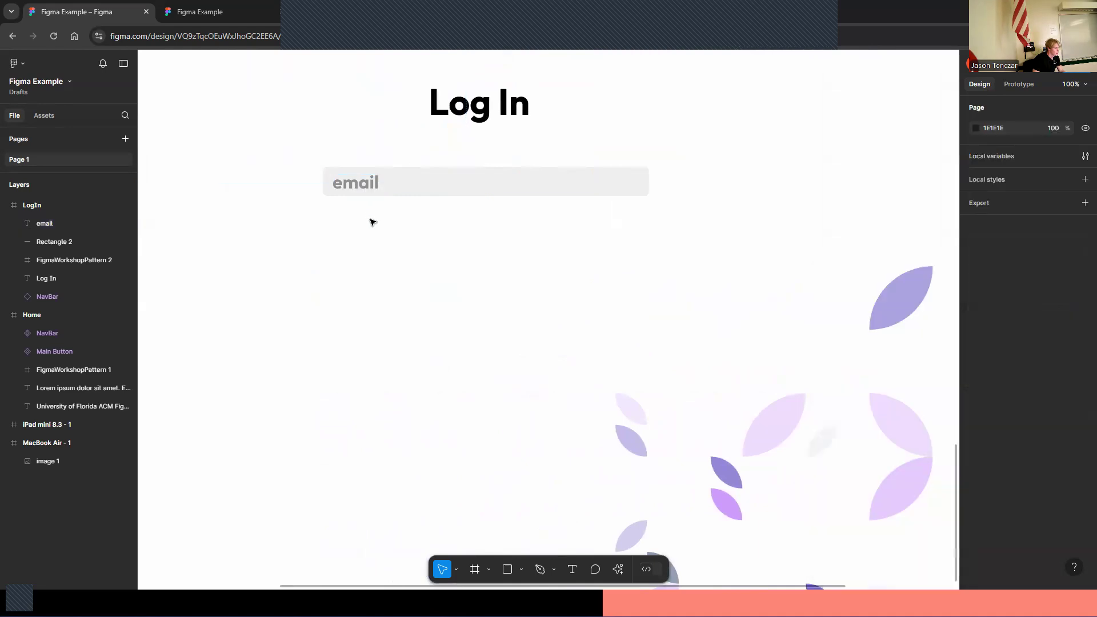
double_click(346, 186)
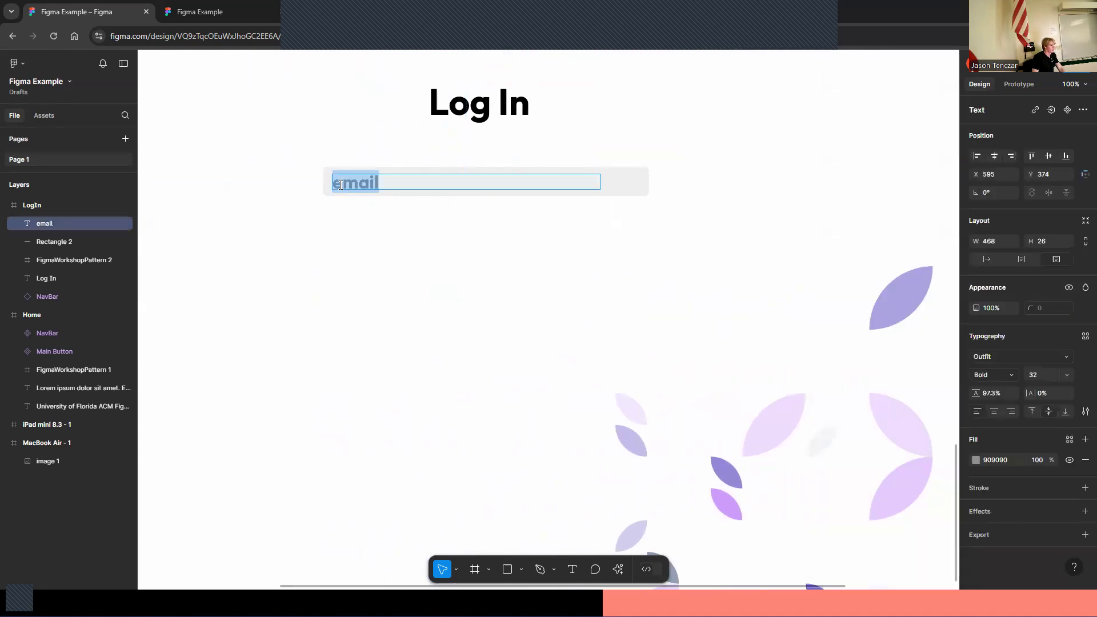
click(340, 184)
key(BackSpace)
text(E)
click(456, 298)
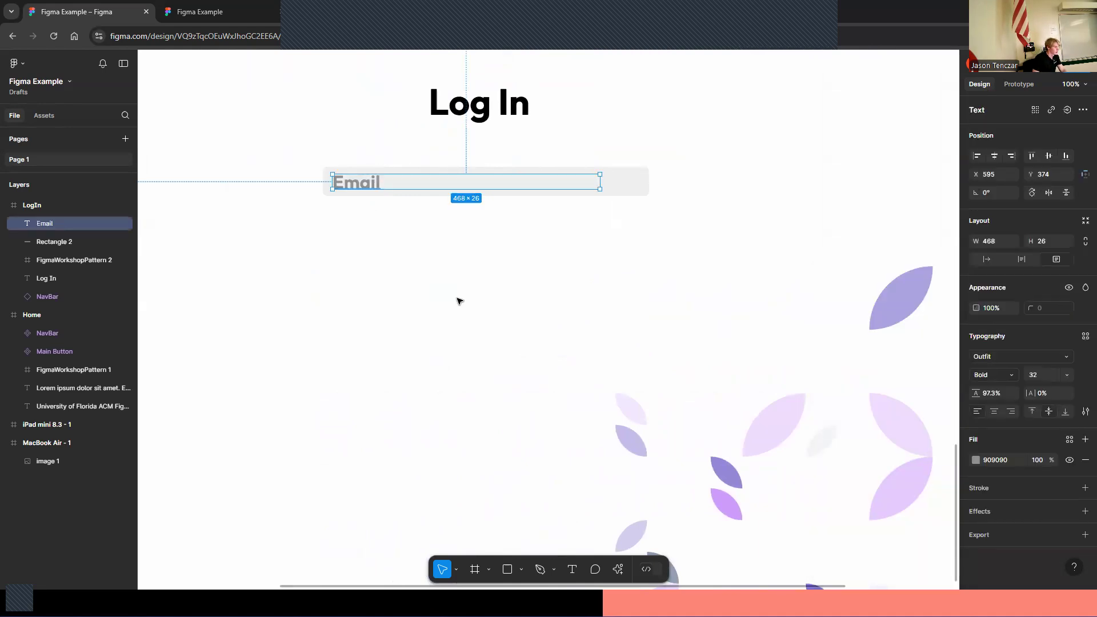
Turn the email text and its field rectangle into a component named TextField
click(451, 303)
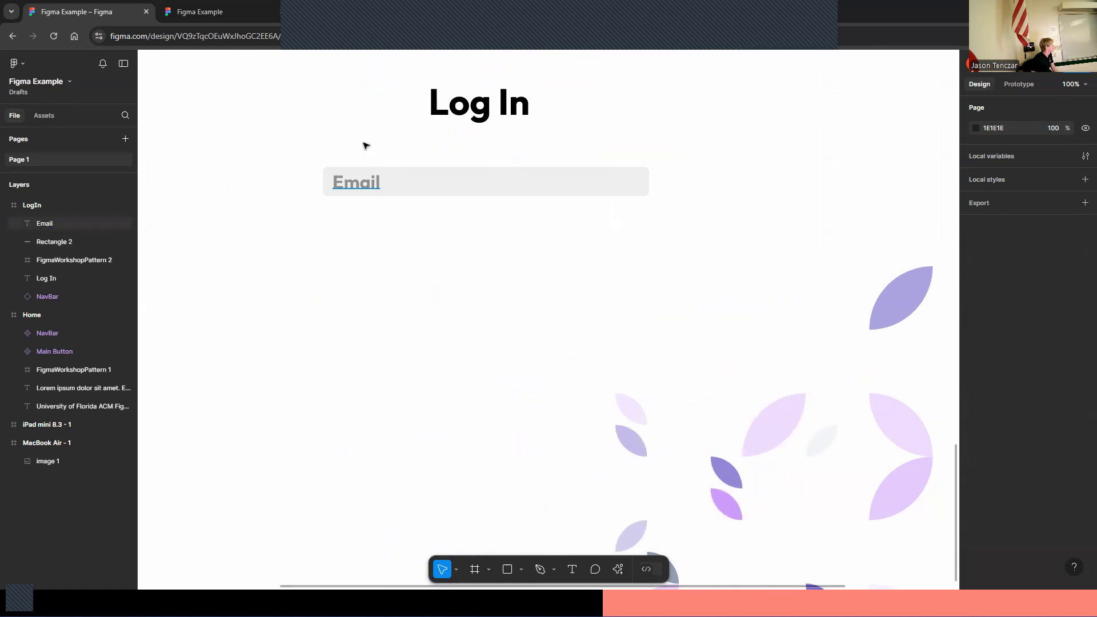
drag(526, 270, 337, 166)
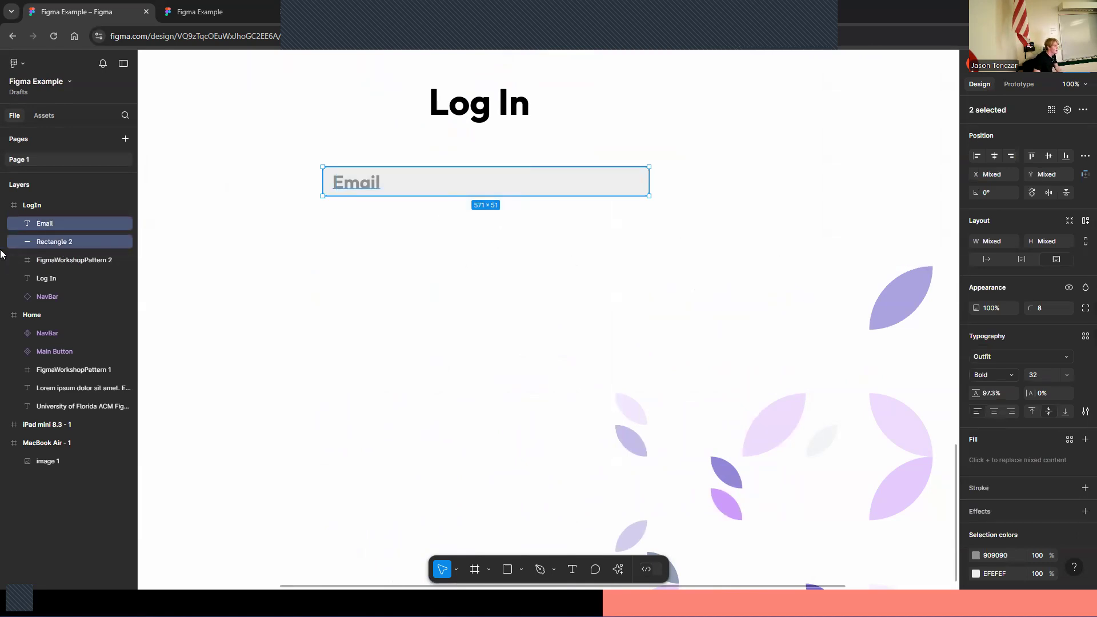
right_click(66, 224)
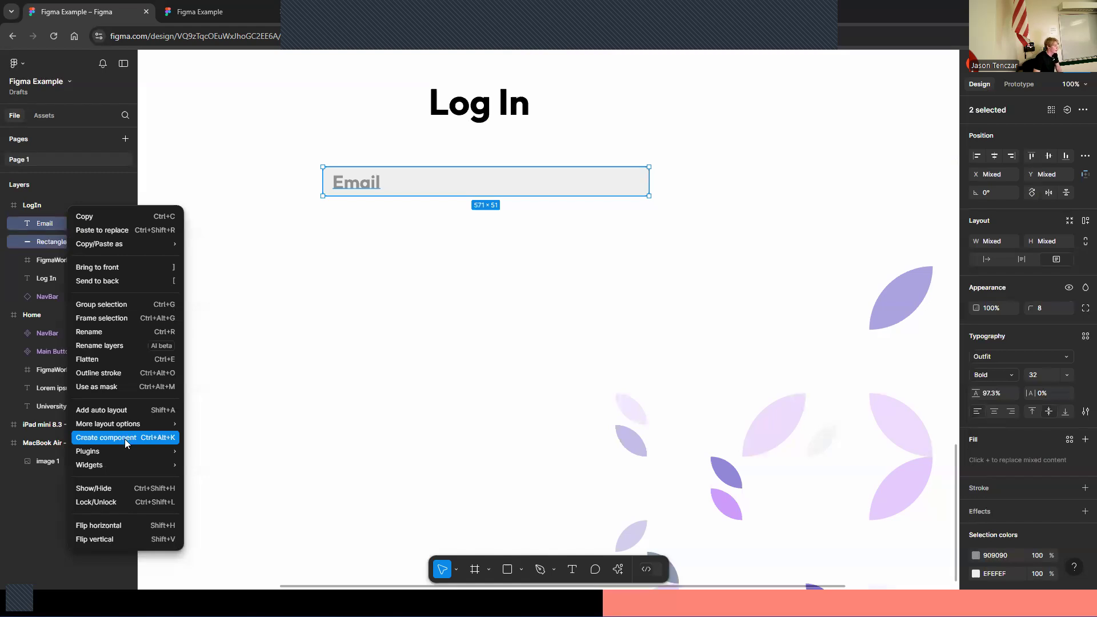
key(ctrl+alt+k)
double_click(64, 220)
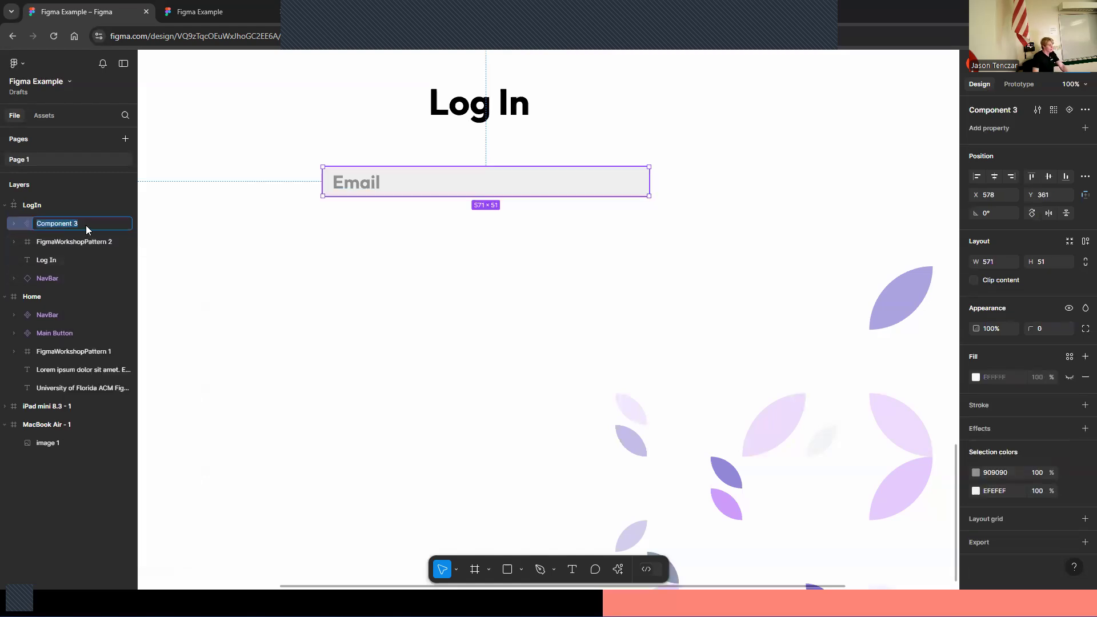
text(TextFi)
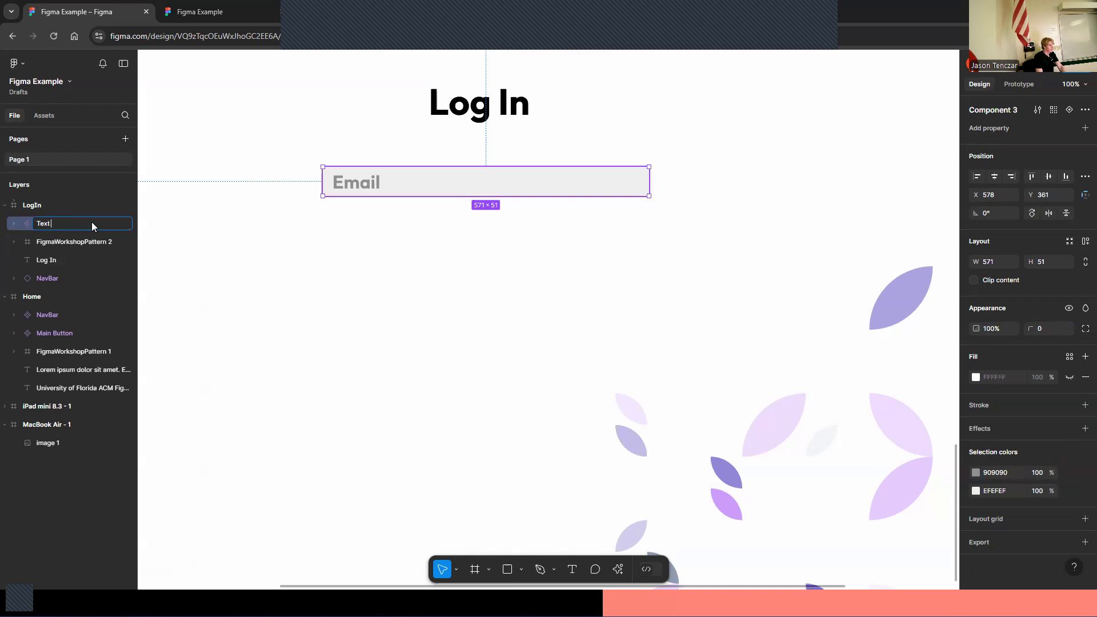
key(Return)
key(Return)
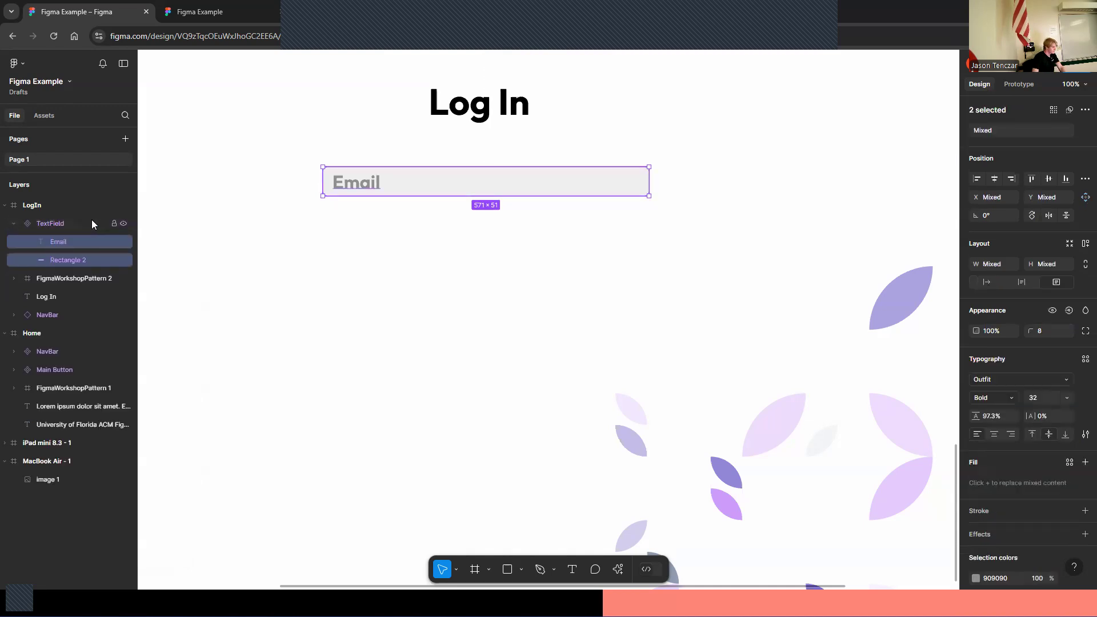
Duplicate the TextField component below the email field and change the copy's placeholder to Password
click(382, 284)
click(13, 223)
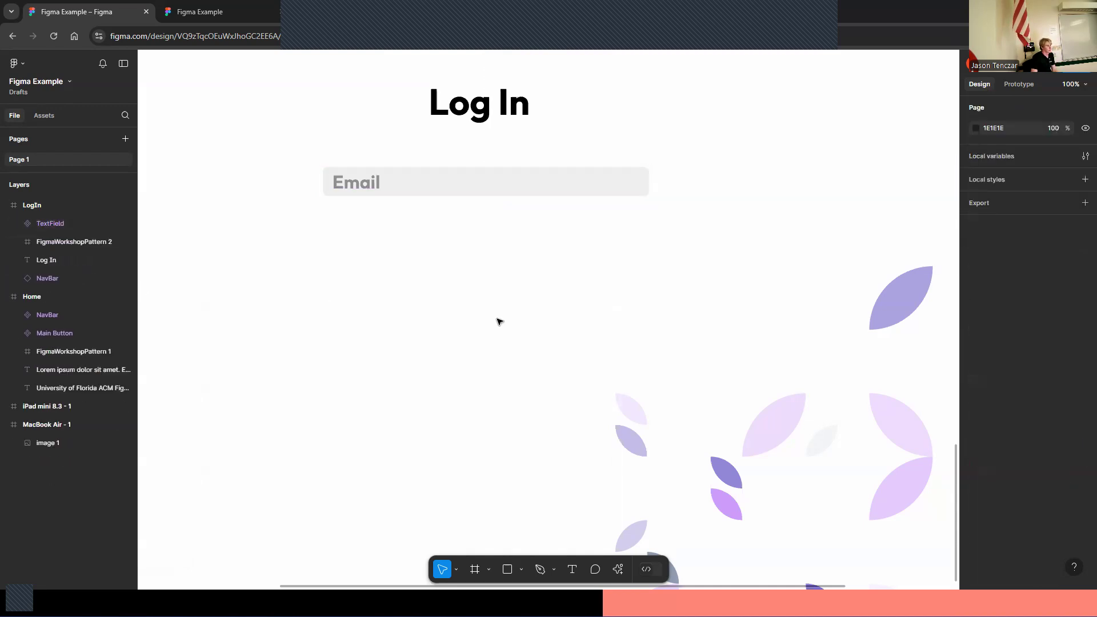
scroll(462, 358, up, 1)
click(444, 215)
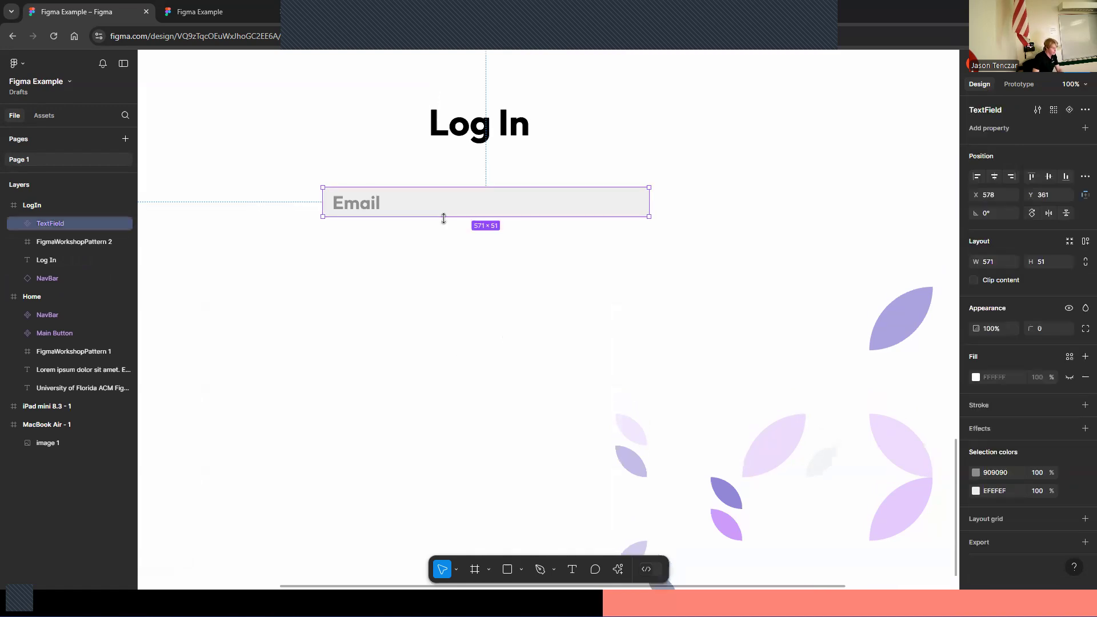
drag(460, 206, 389, 278)
double_click(374, 264)
double_click(374, 264)
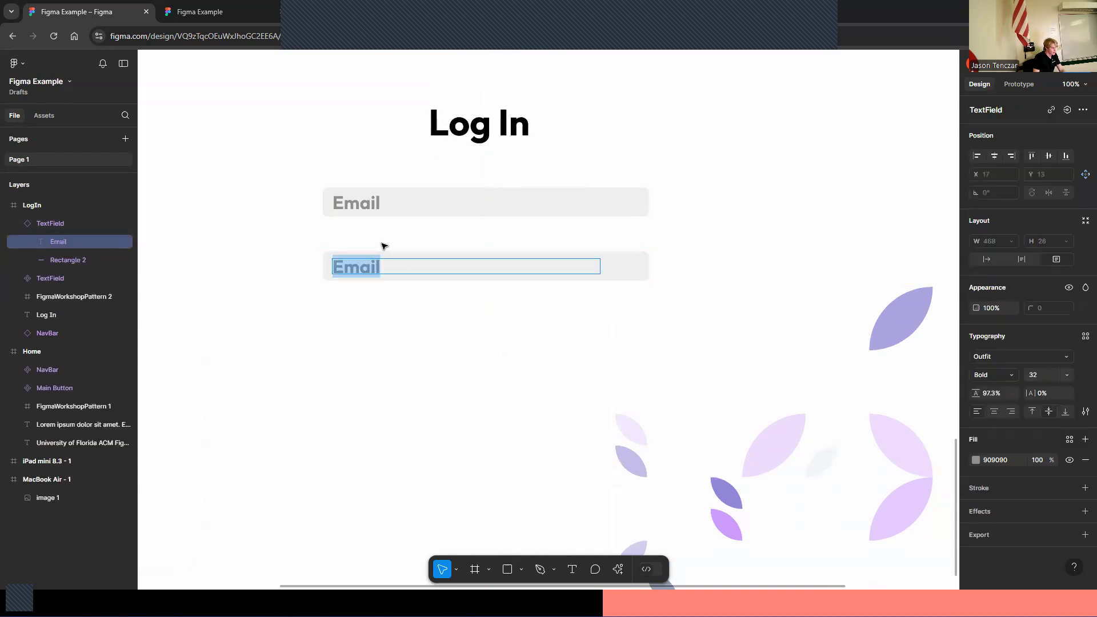
key(BackSpace)
text(Password)
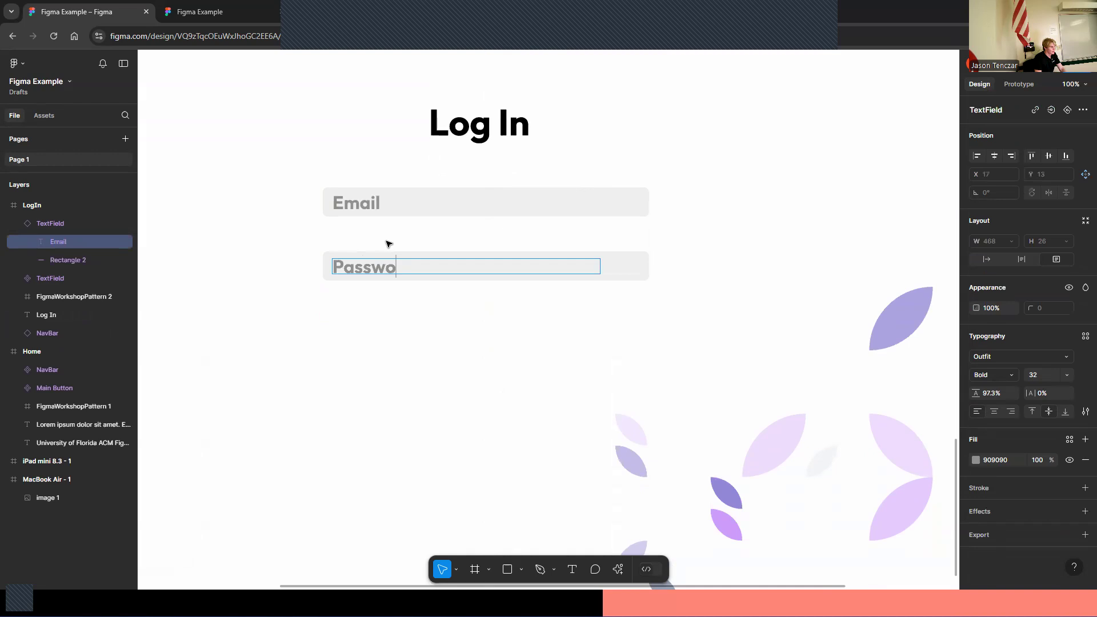
click(360, 142)
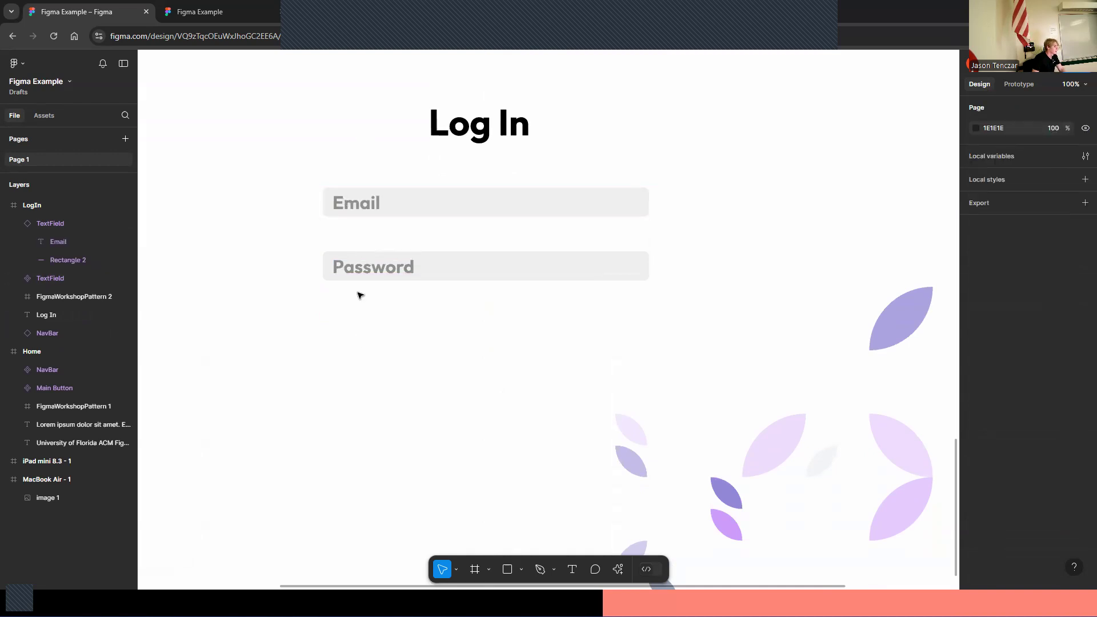
click(14, 224)
click(39, 224)
drag(412, 281, 416, 309)
key(ctrl+z)
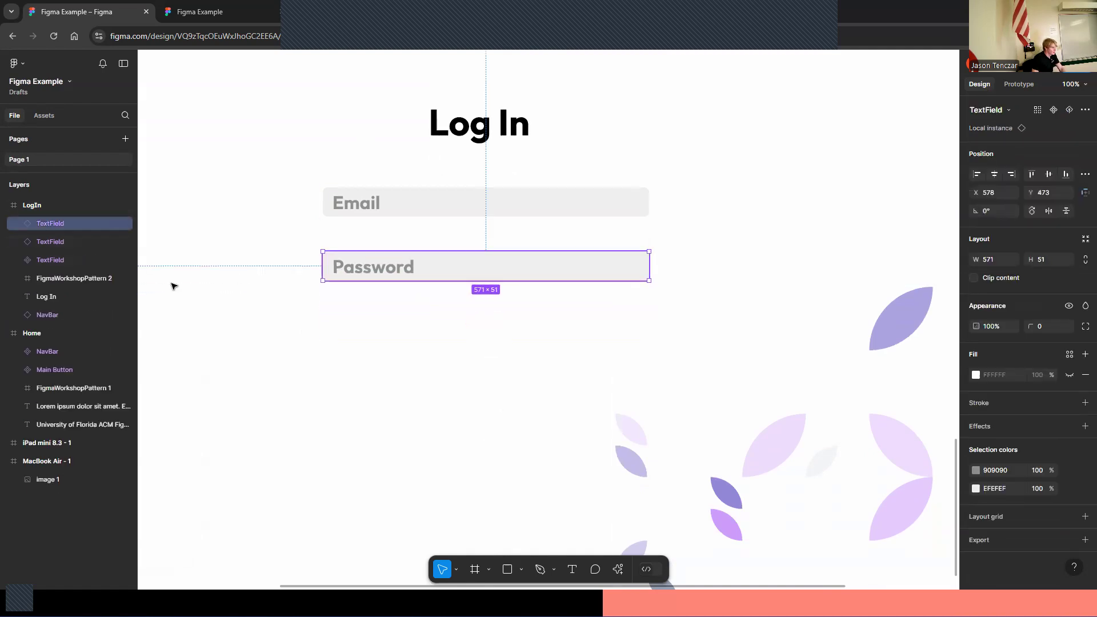
Duplicate the Password field below it and change its placeholder text to Phone Number
click(55, 238)
click(55, 224)
drag(453, 269, 455, 336)
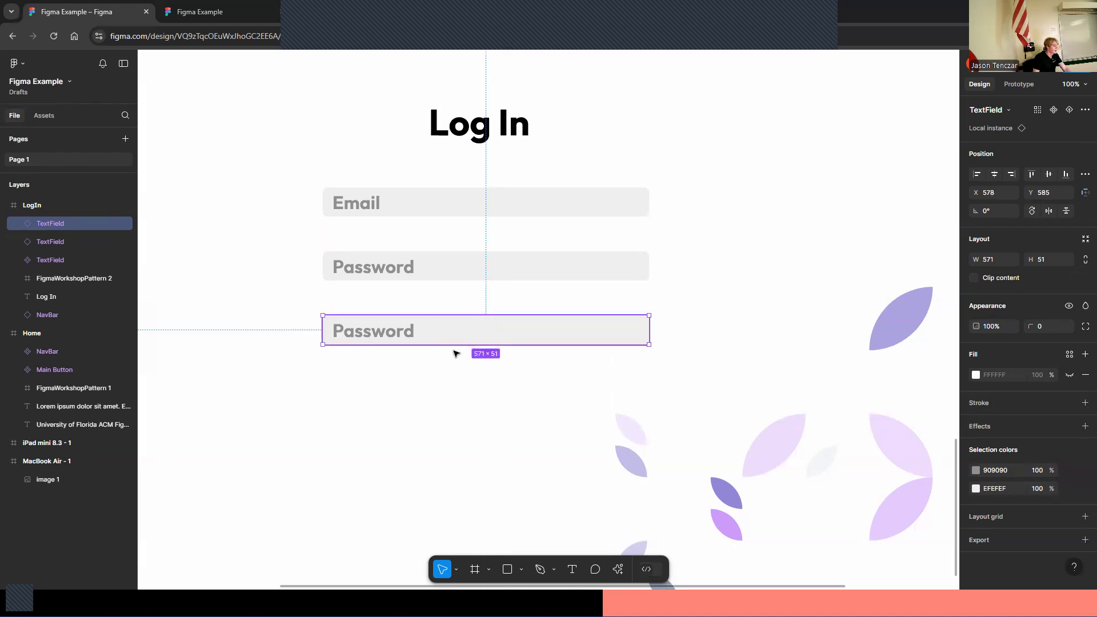
double_click(390, 331)
key(BackSpace)
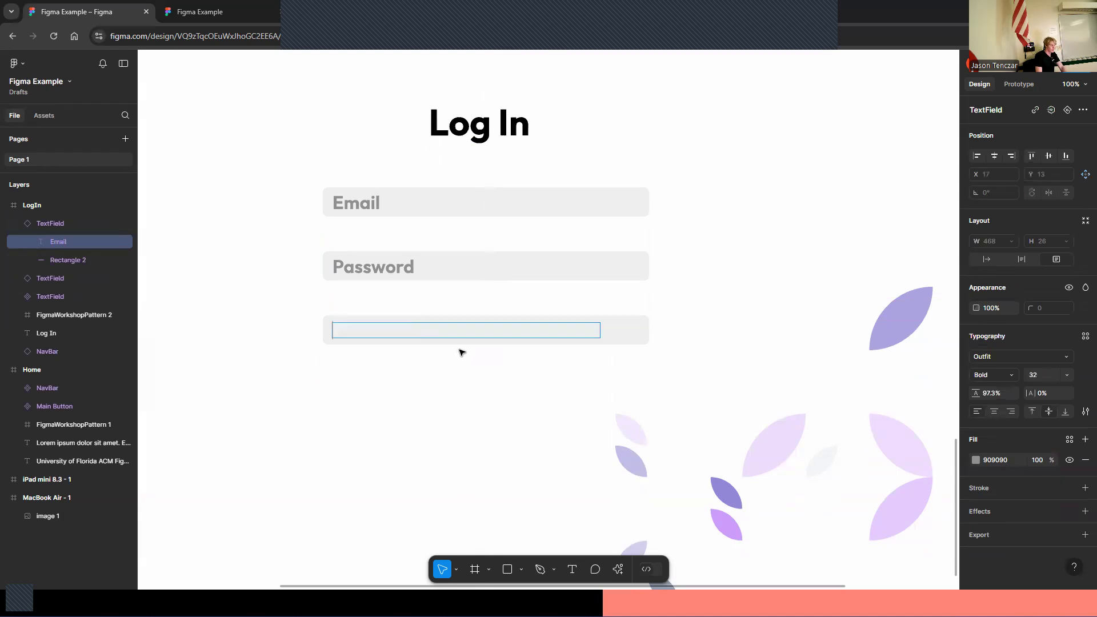
text(Phone NUmber)
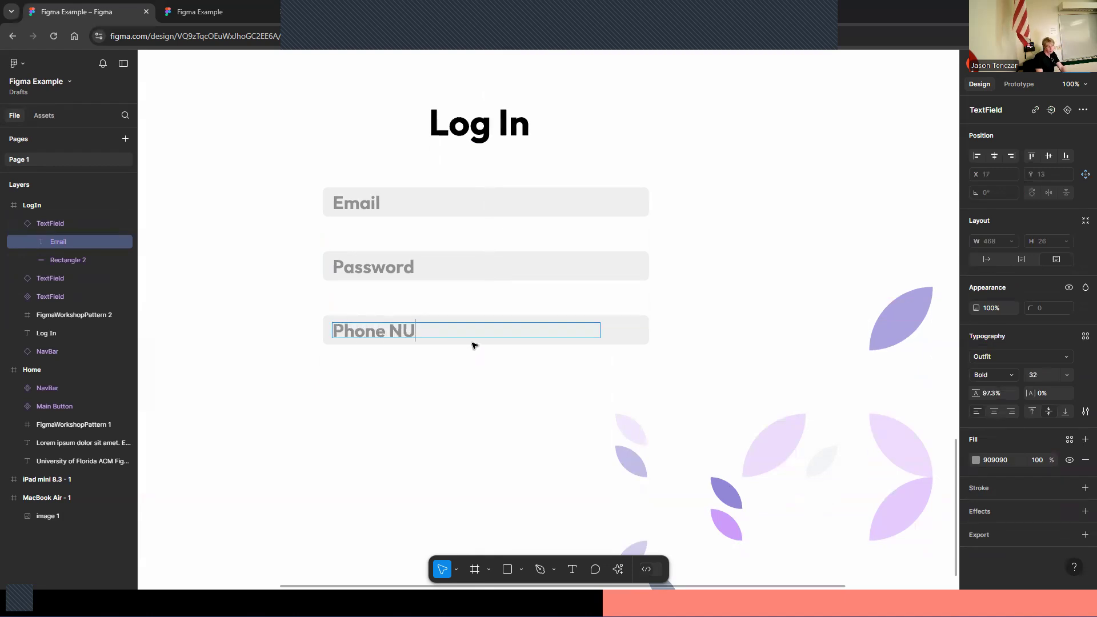
scroll(467, 301, up, 1)
key(BackSpace)
key(BackSpace)
key(BackSpace)
key(BackSpace)
key(BackSpace)
key(BackSpace)
key(BackSpace)
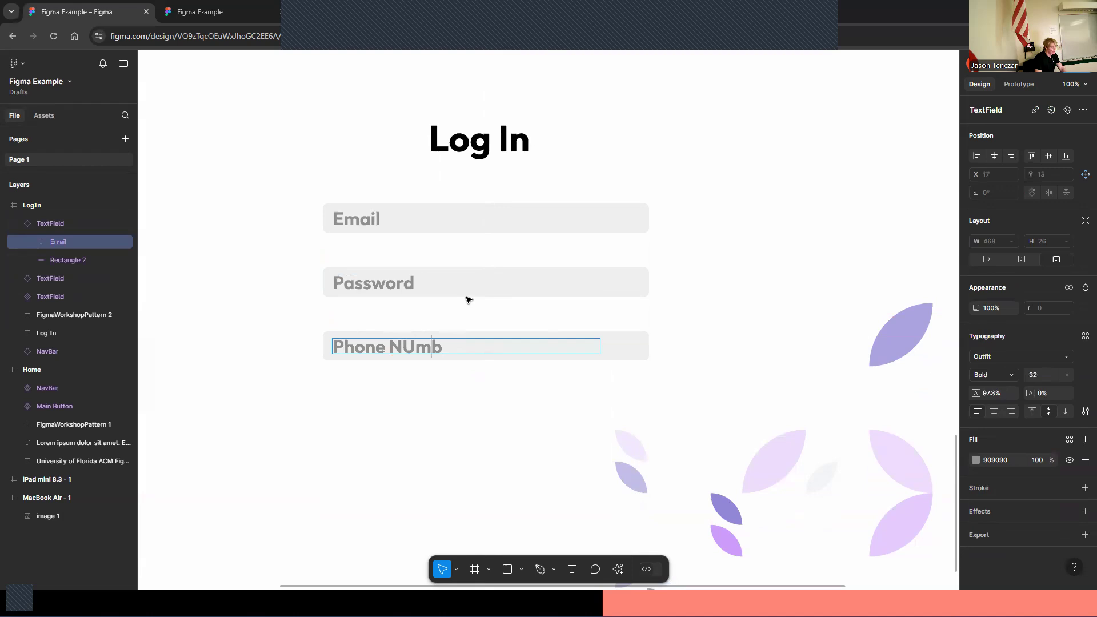
text(Number)
key(Escape)
scroll(481, 428, down, 2)
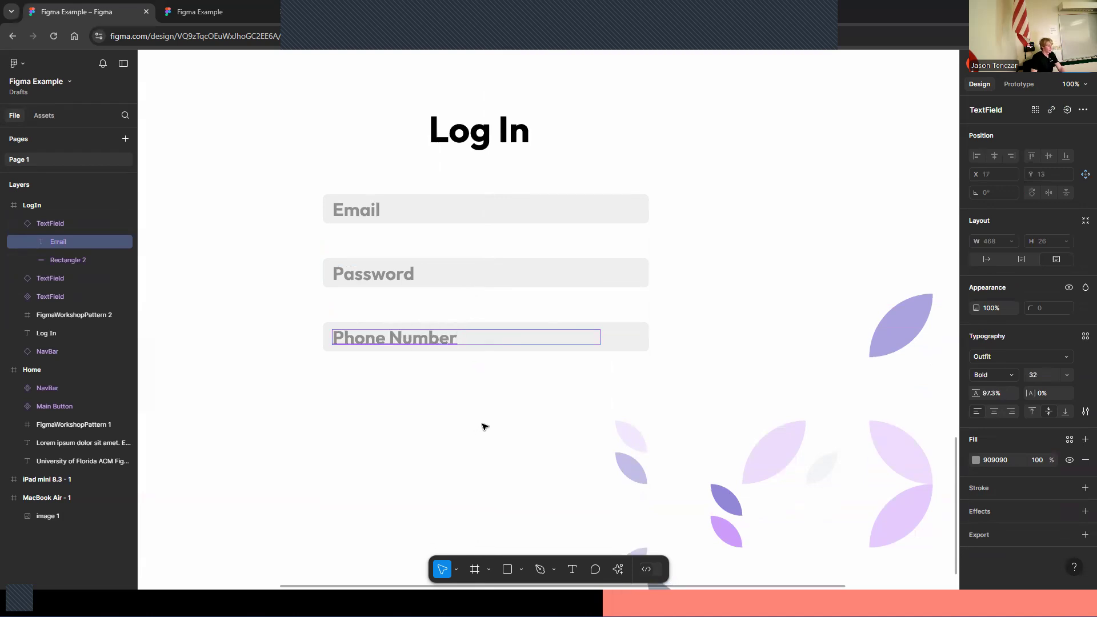
click(358, 378)
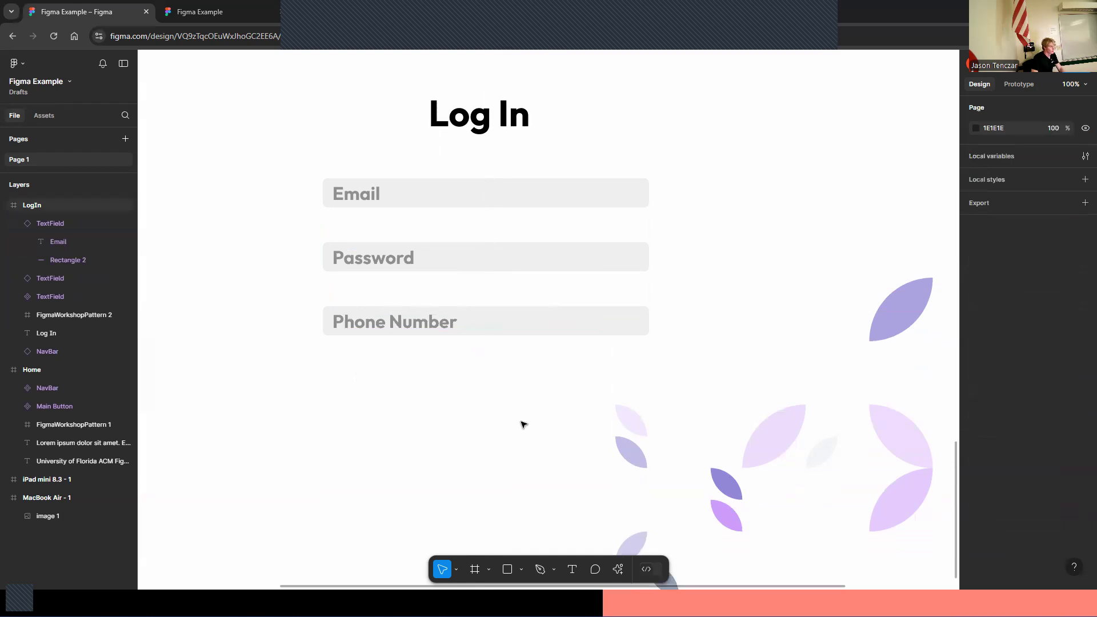
key(ctrl+v)
key(ctrl+z)
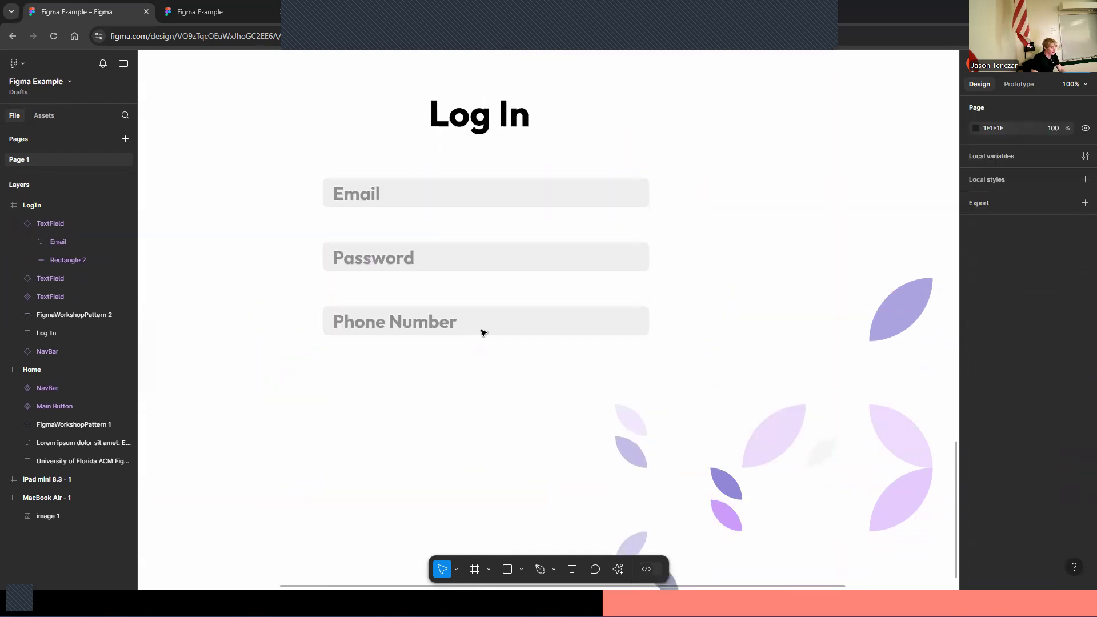
Duplicate the Phone Number field, move it below, and change its placeholder to Date of Birth
click(483, 332)
key(ctrl+d)
drag(487, 329, 326, 385)
double_click(427, 391)
key(BackSpace)
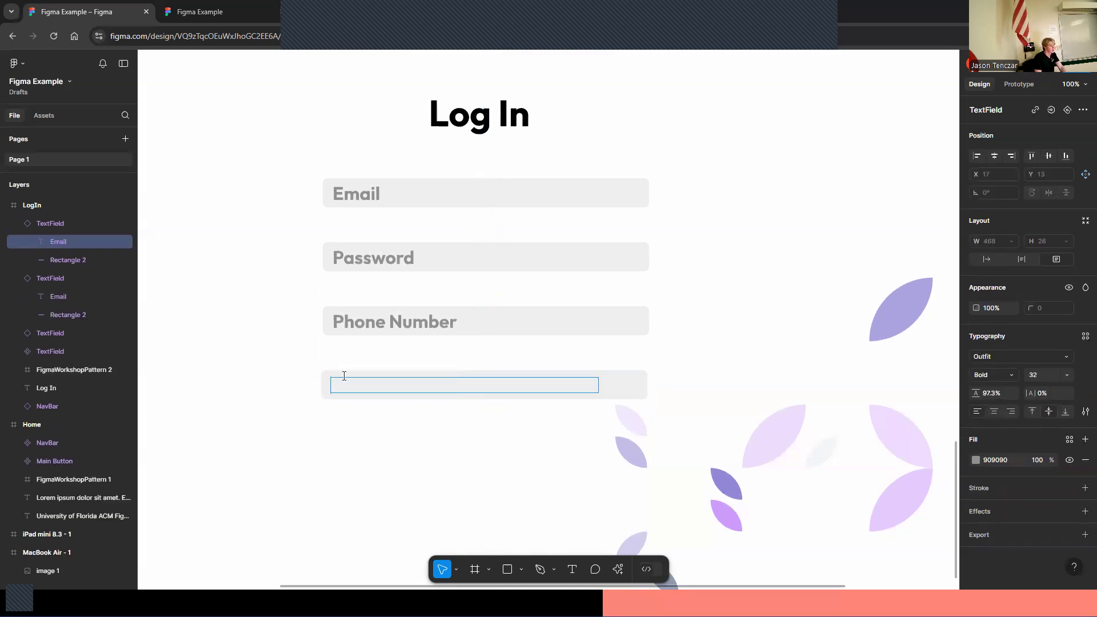
text(Date of Birth)
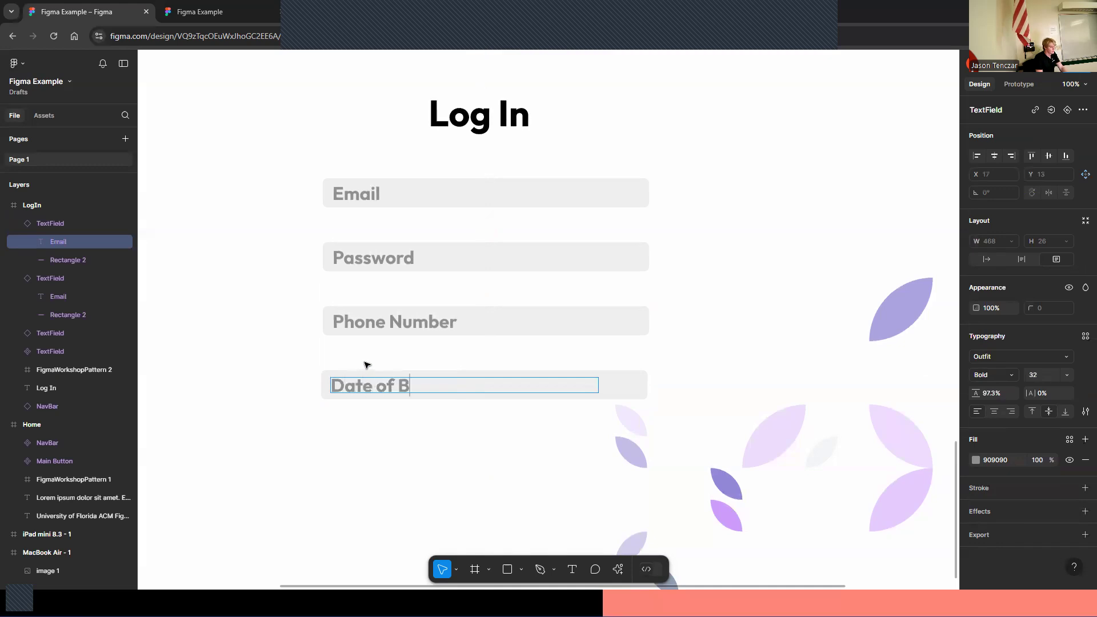
click(364, 478)
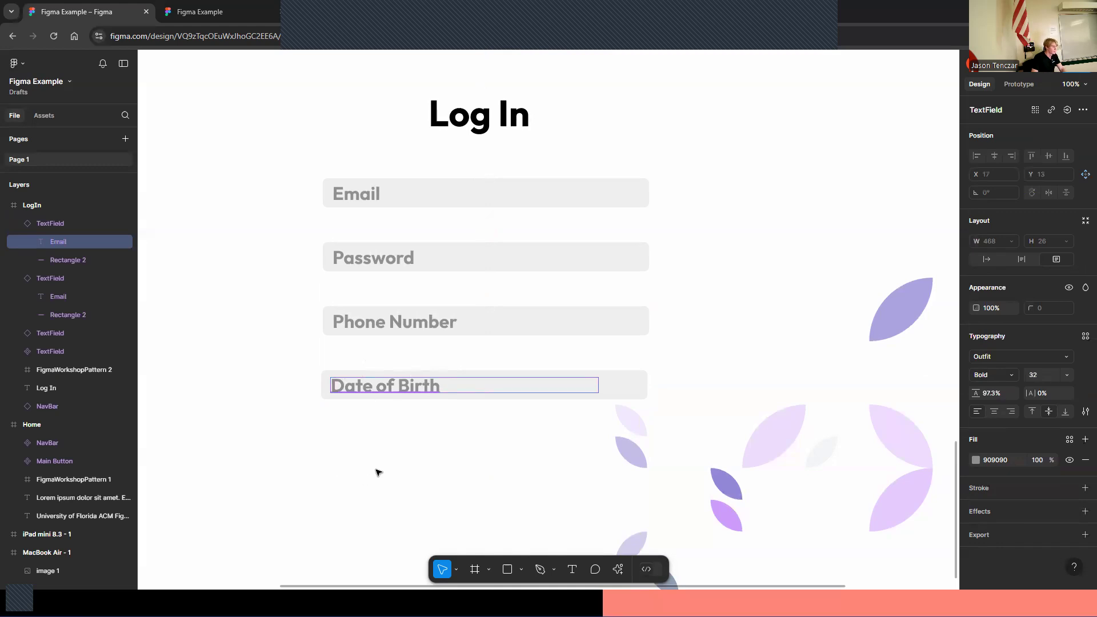
Draw a rectangle about 571 x 59 below the Date of Birth field, aligned with the fields
scroll(378, 472, down, 3)
key(ctrl+minus)
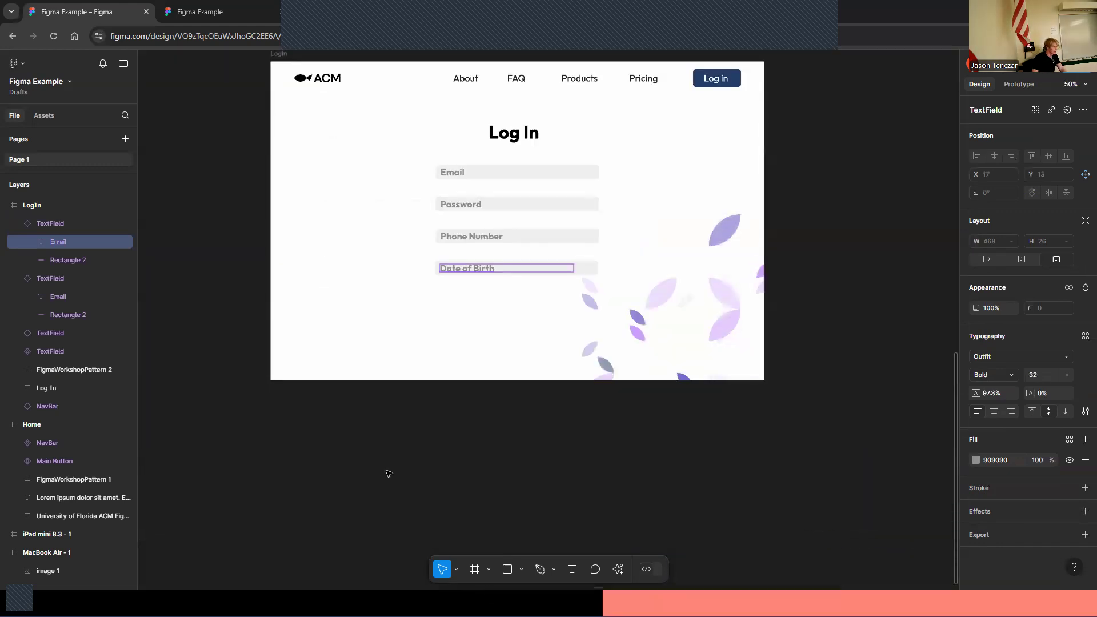
click(487, 547)
scroll(503, 499, up, 4)
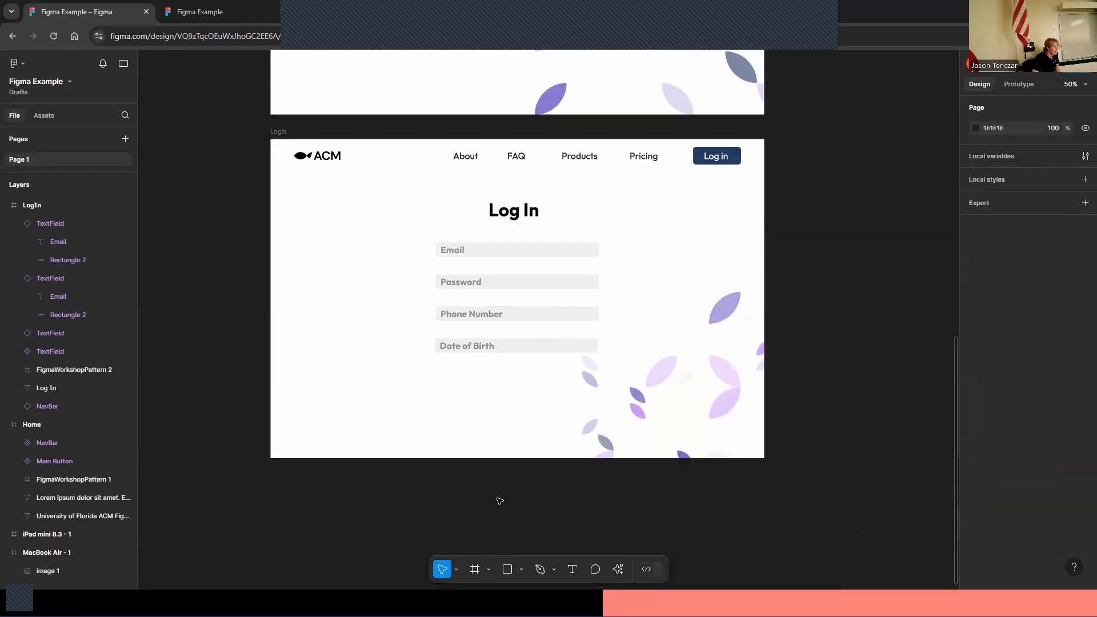
scroll(500, 503, down, 3)
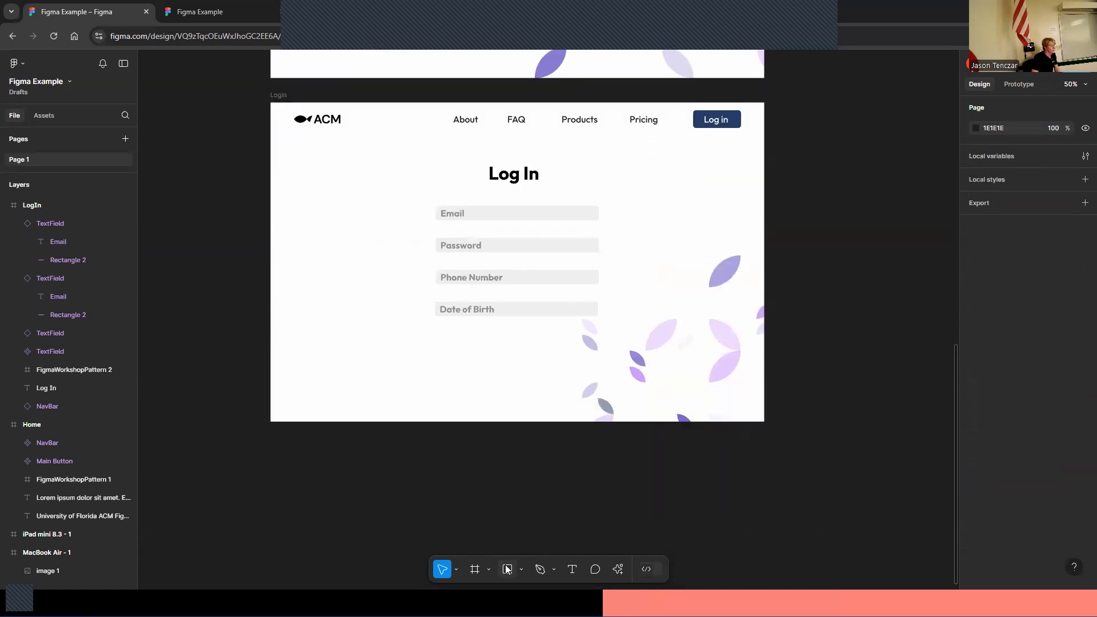
click(506, 569)
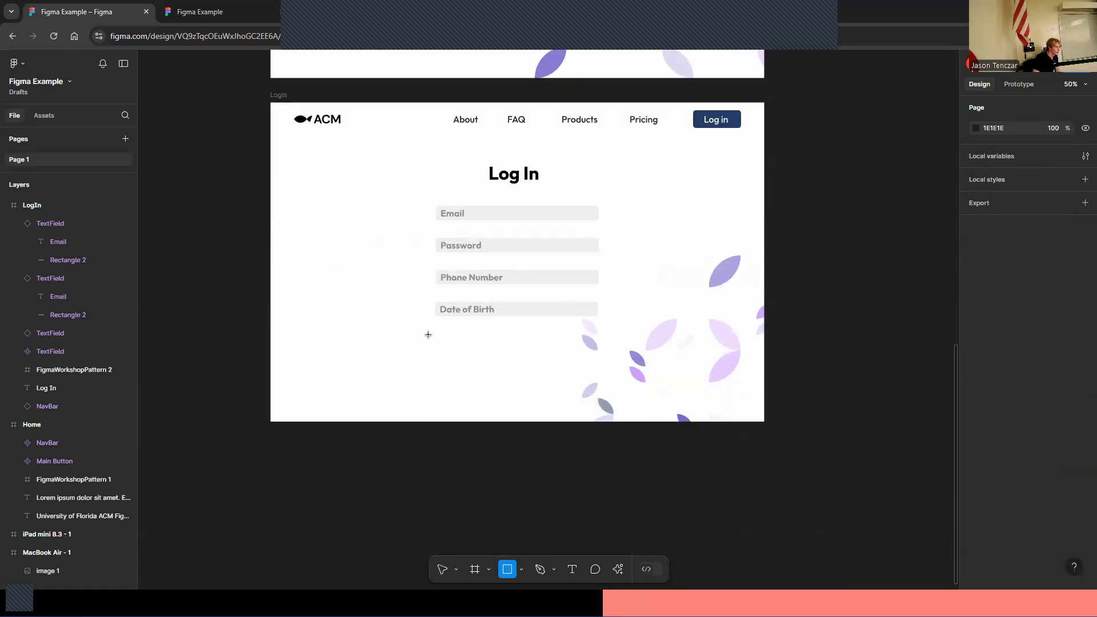
drag(435, 341, 598, 358)
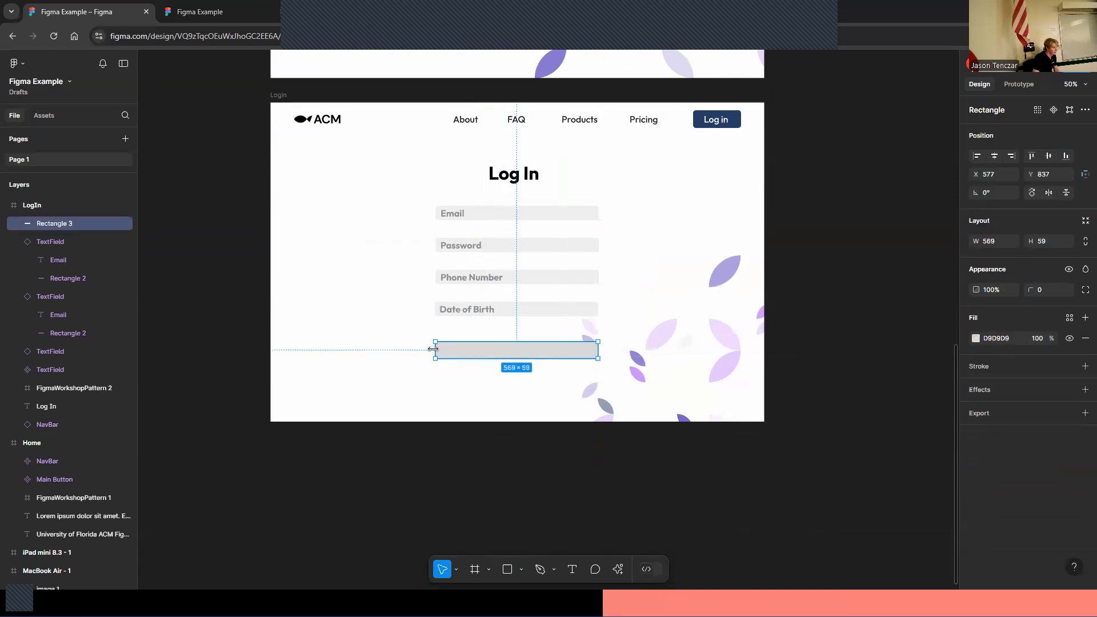
drag(433, 349, 501, 344)
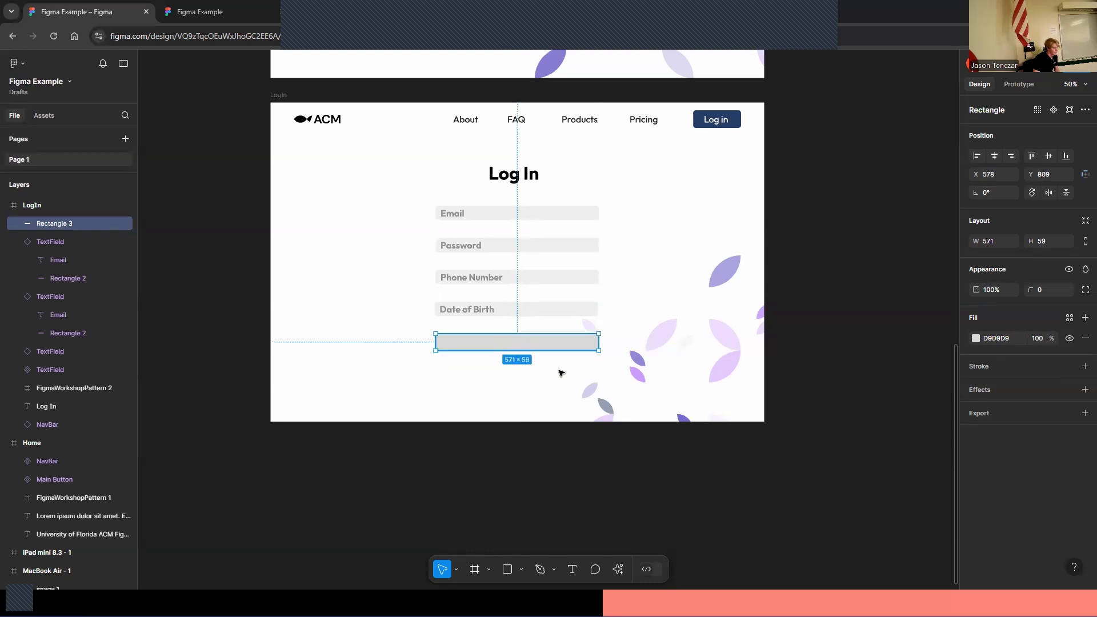
Give the new rectangle a corner radius of 10 and sample the Log in button's 243D66 fill color
click(1044, 293)
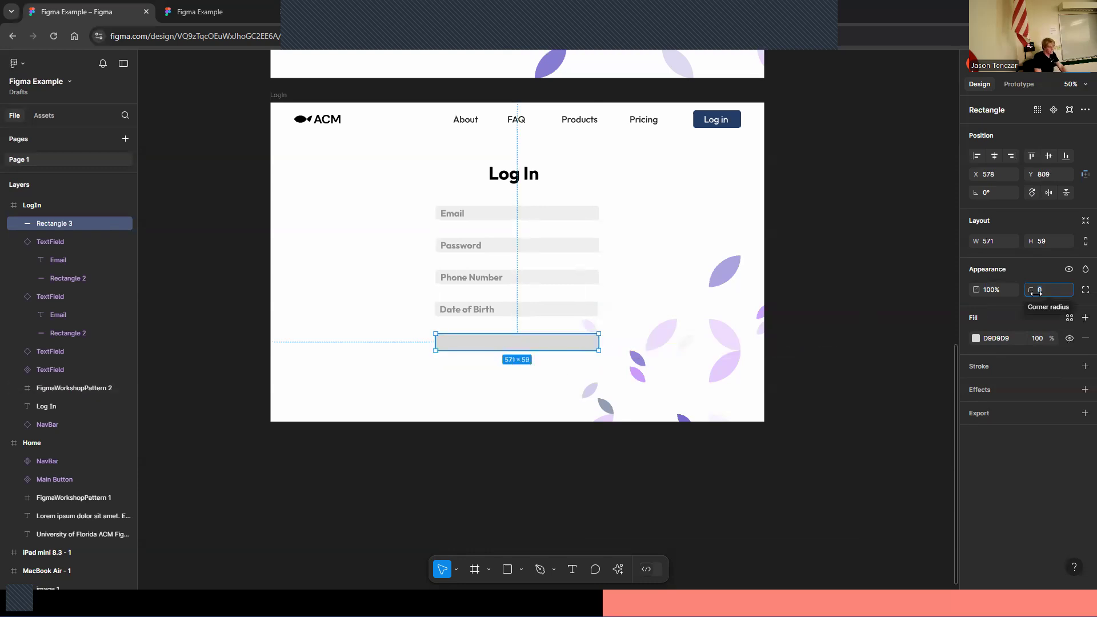
key(BackSpace)
key(Return)
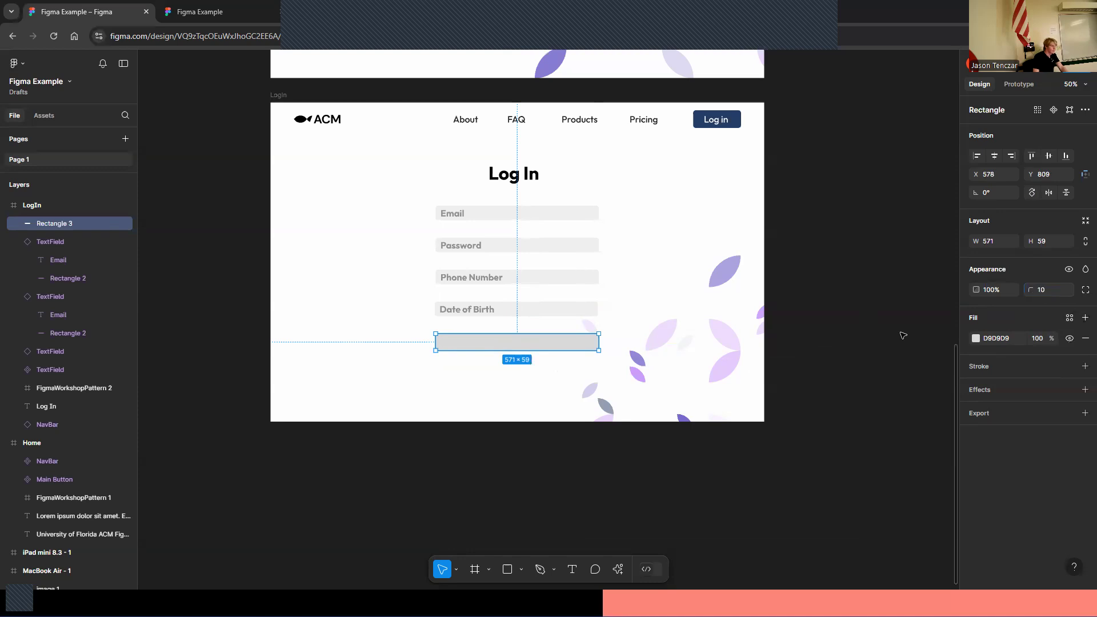
click(975, 339)
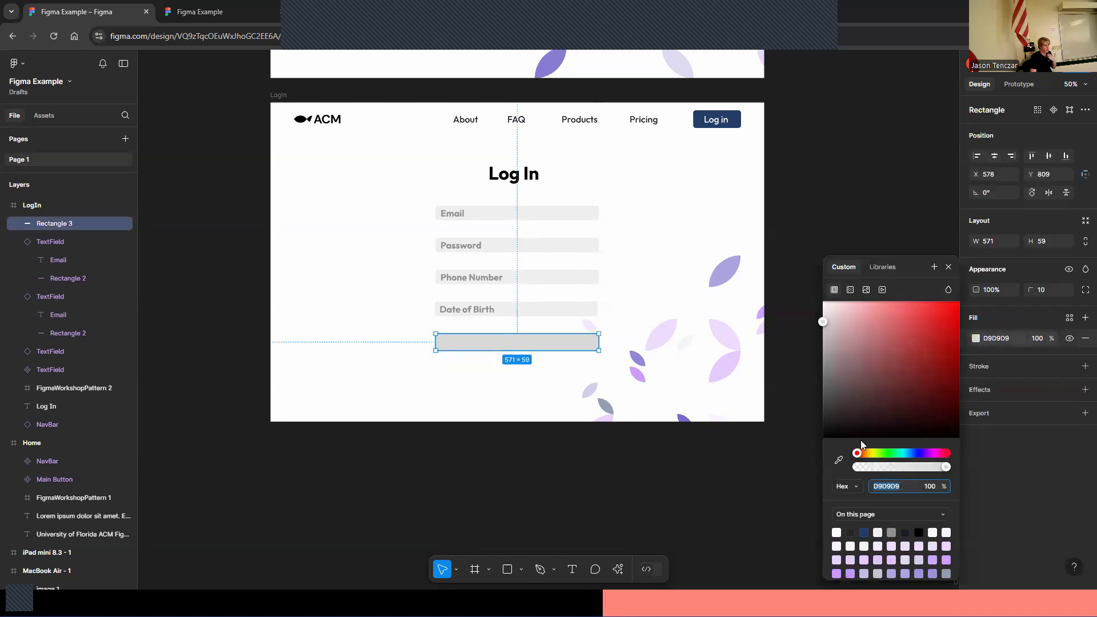
click(838, 459)
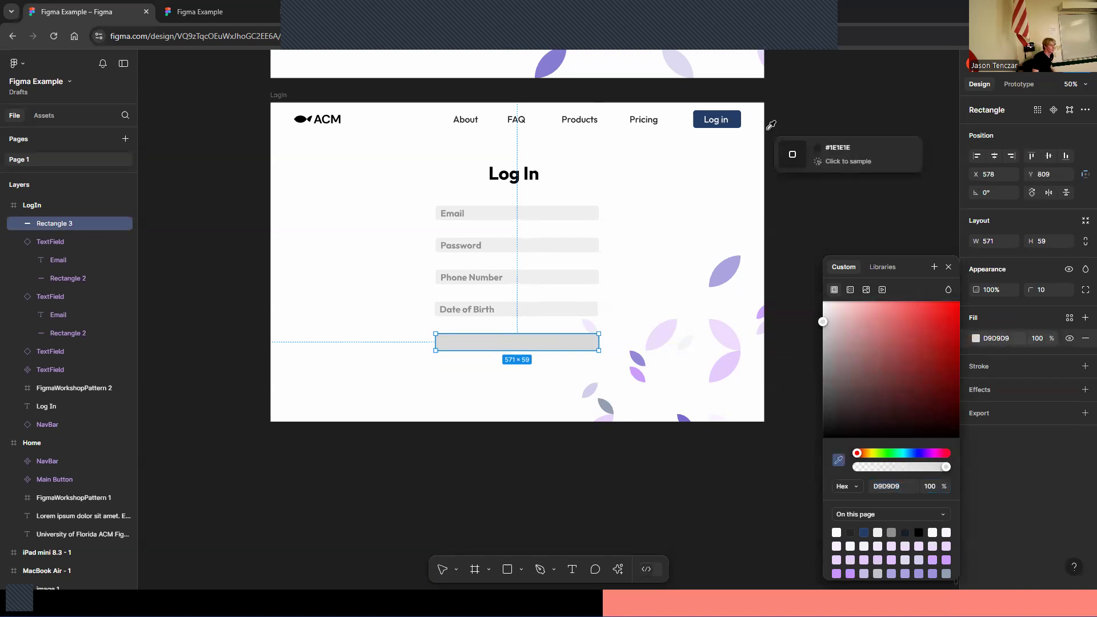
click(733, 119)
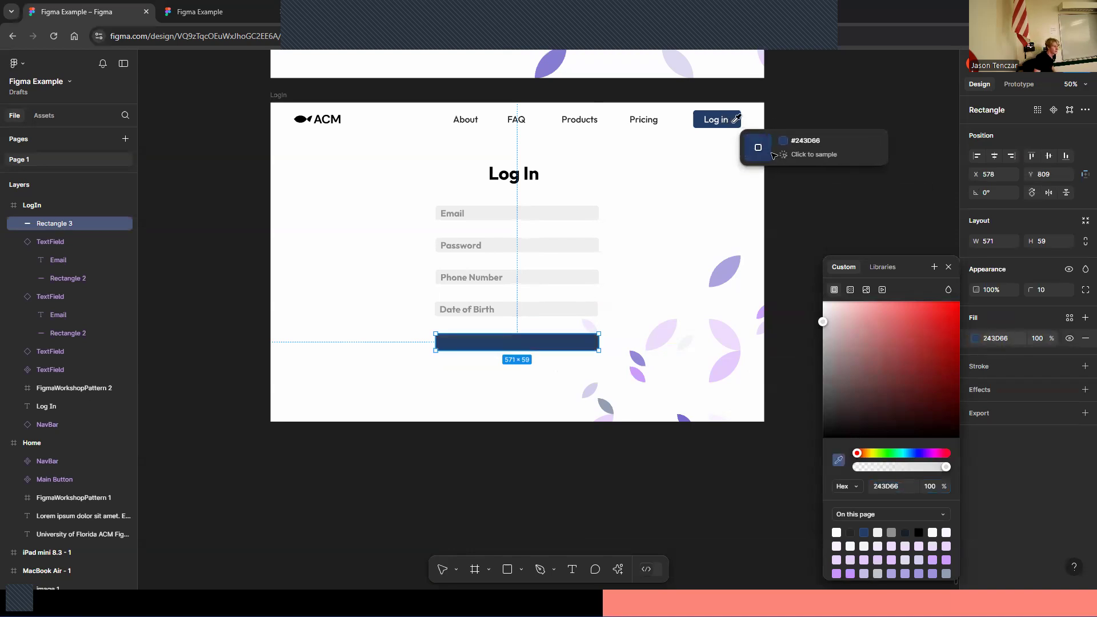
click(877, 195)
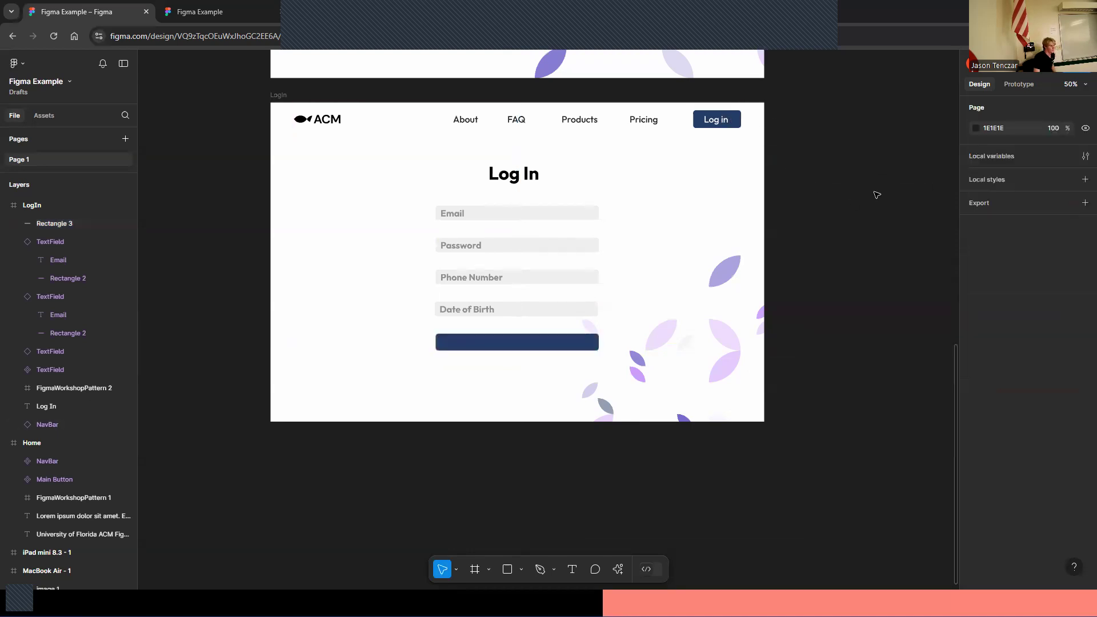
Add a "Log in" text label on top of the new button rectangle
click(572, 569)
drag(481, 334, 558, 350)
text(Log I)
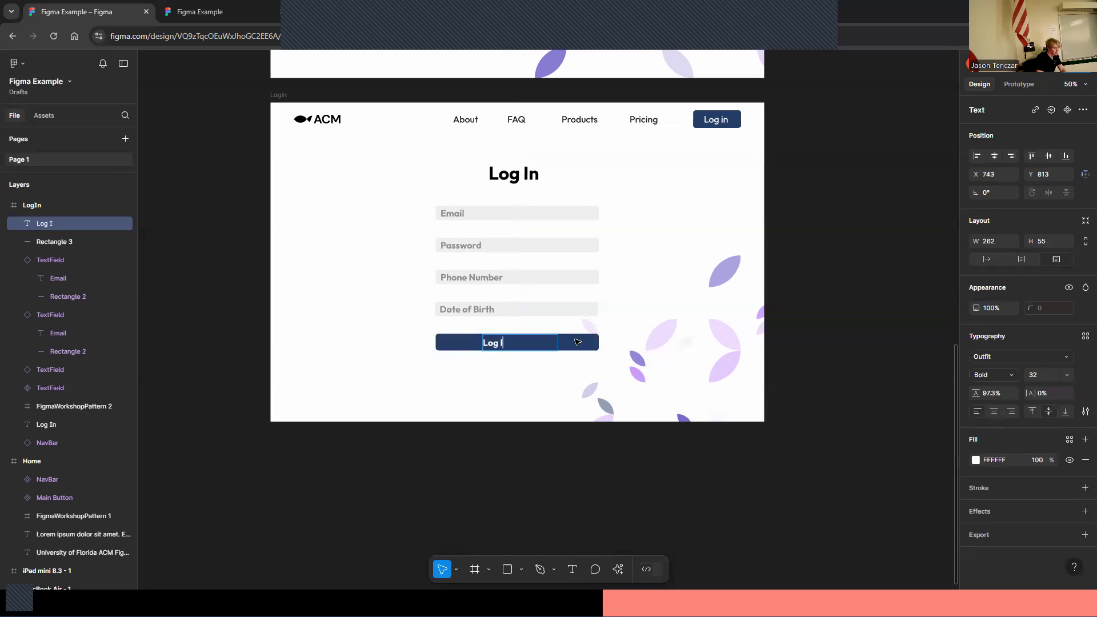
key(Escape)
drag(502, 347, 524, 344)
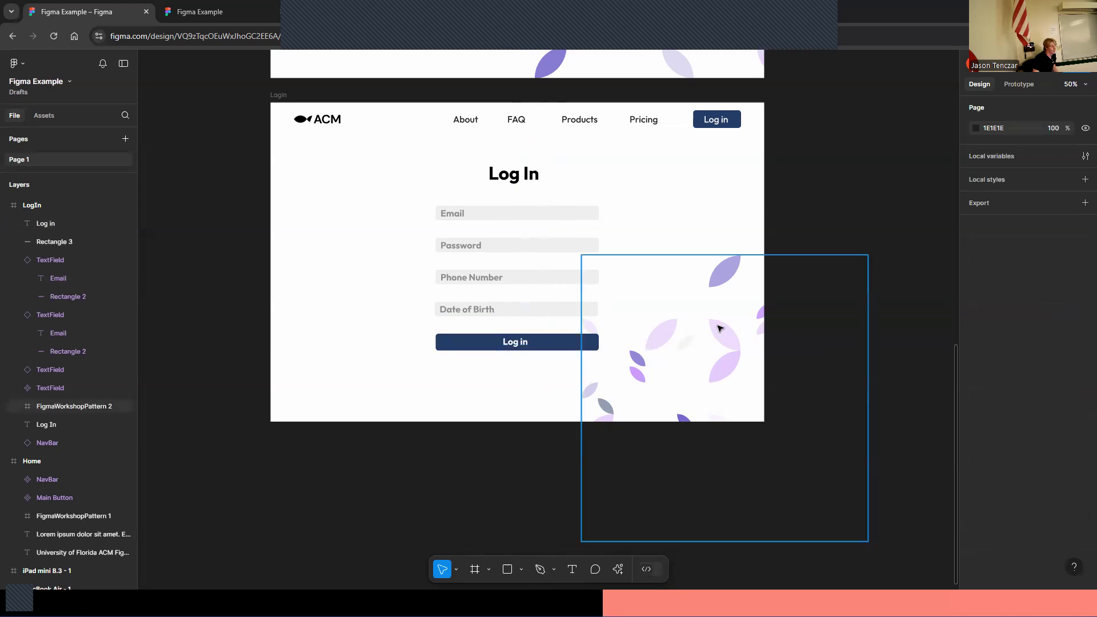
Select the button's rectangle and its Log in text together and create a component from them
scroll(693, 297, up, 4)
scroll(700, 338, down, 5)
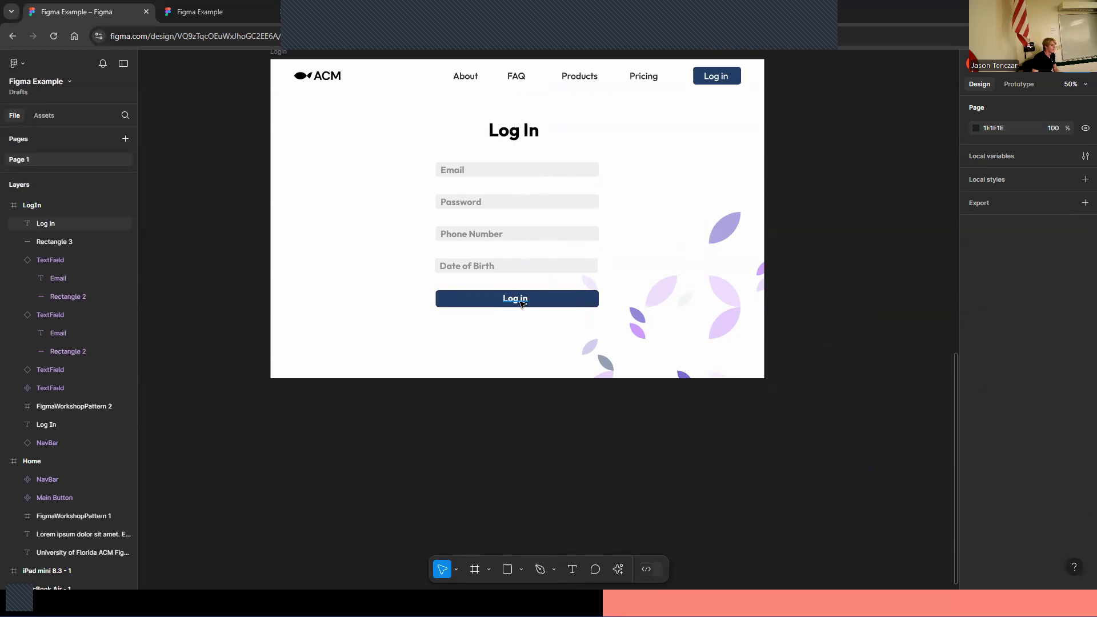
click(521, 303)
shift+click(480, 303)
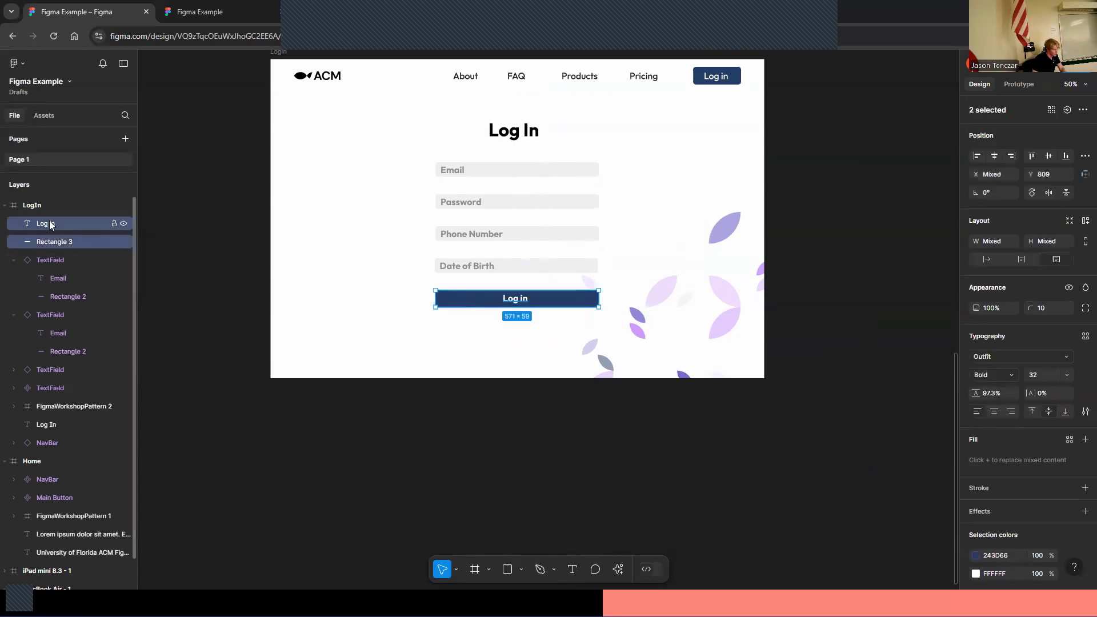
right_click(89, 243)
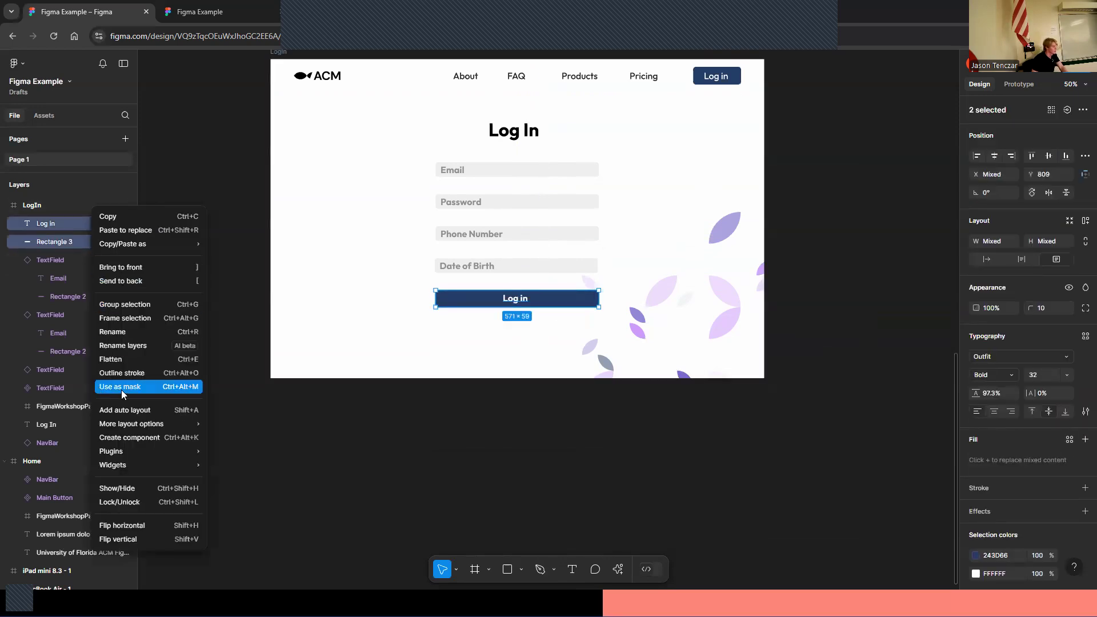
click(146, 439)
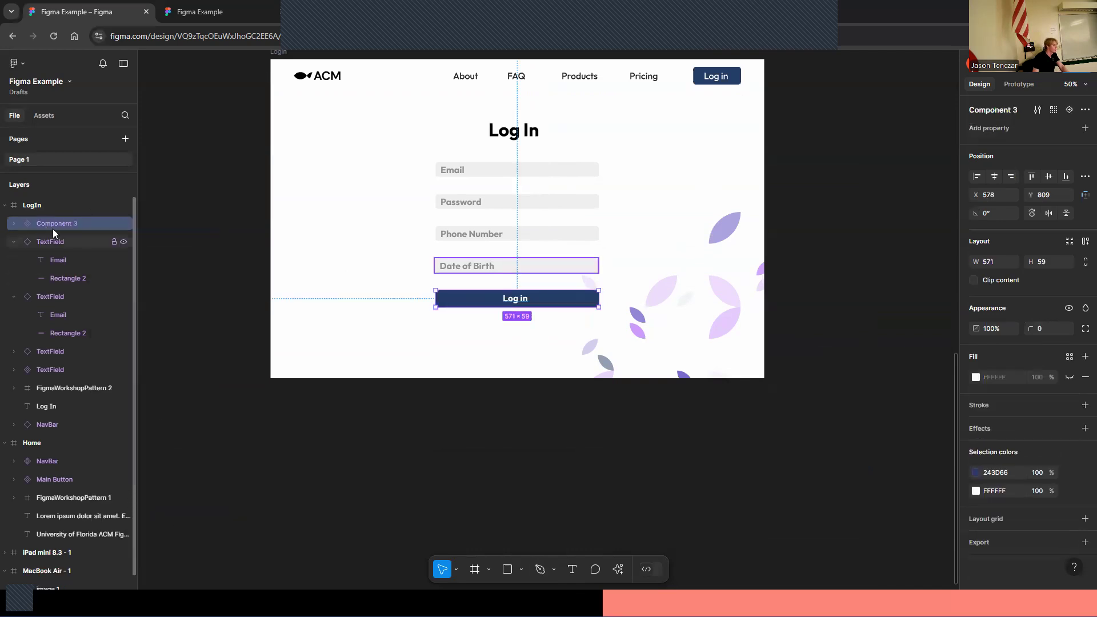
Rename the new component to BigButton
double_click(57, 224)
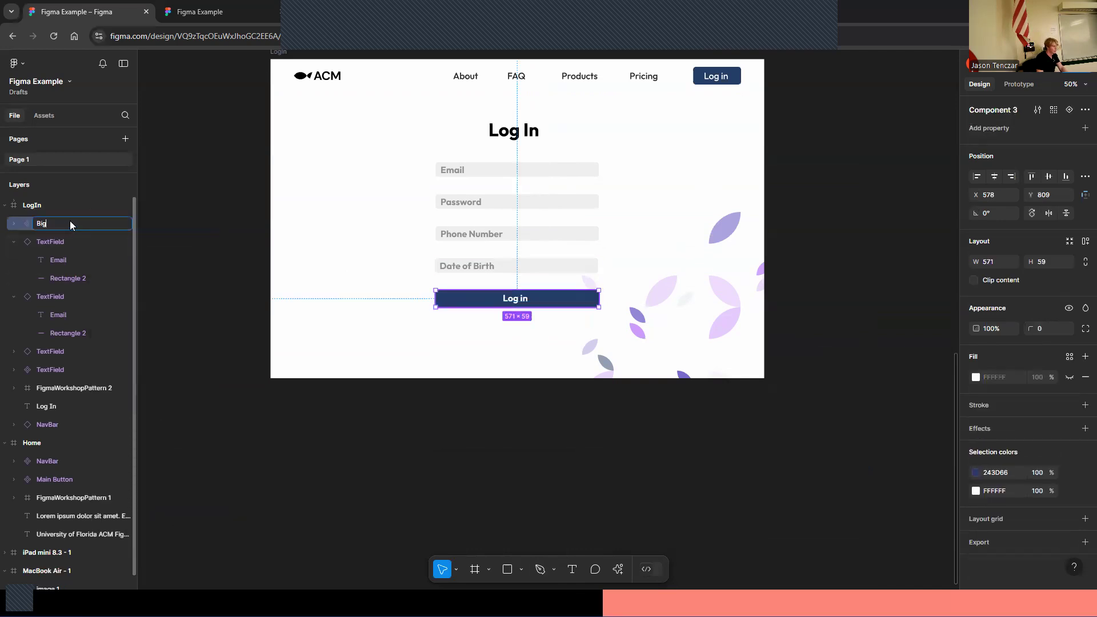
text(BigButton)
key(Return)
click(14, 242)
click(202, 252)
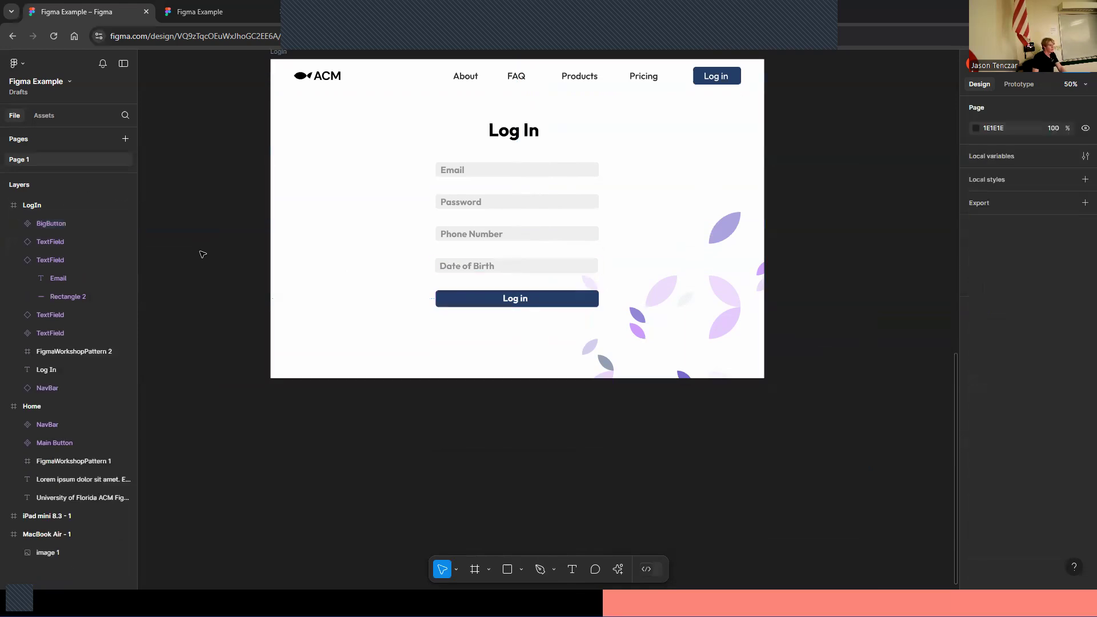
scroll(234, 336, up, 10)
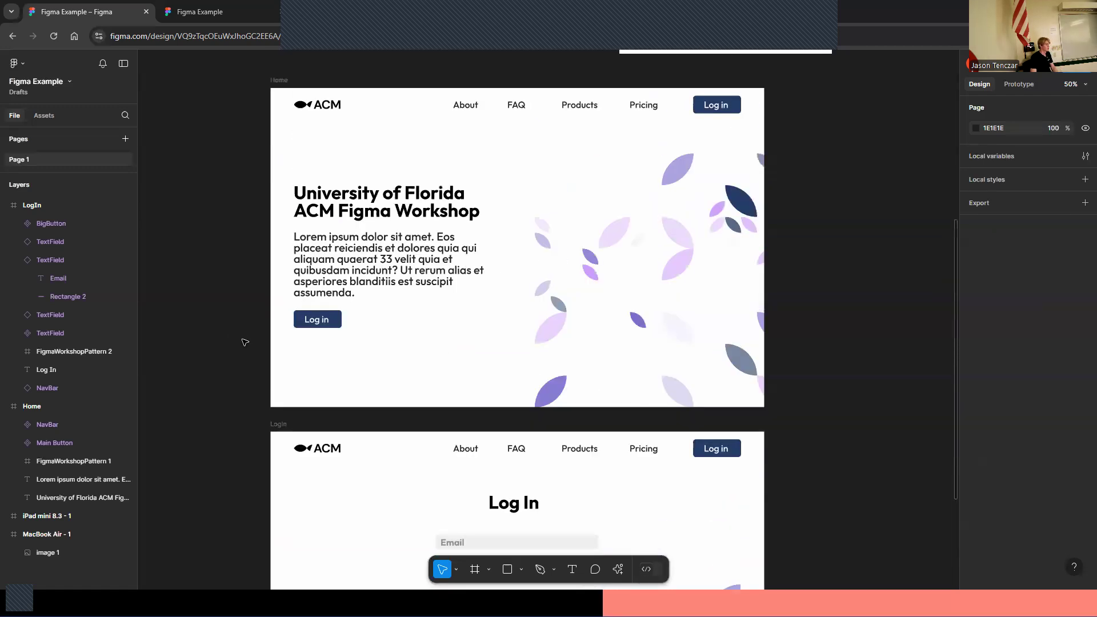
scroll(246, 340, down, 8)
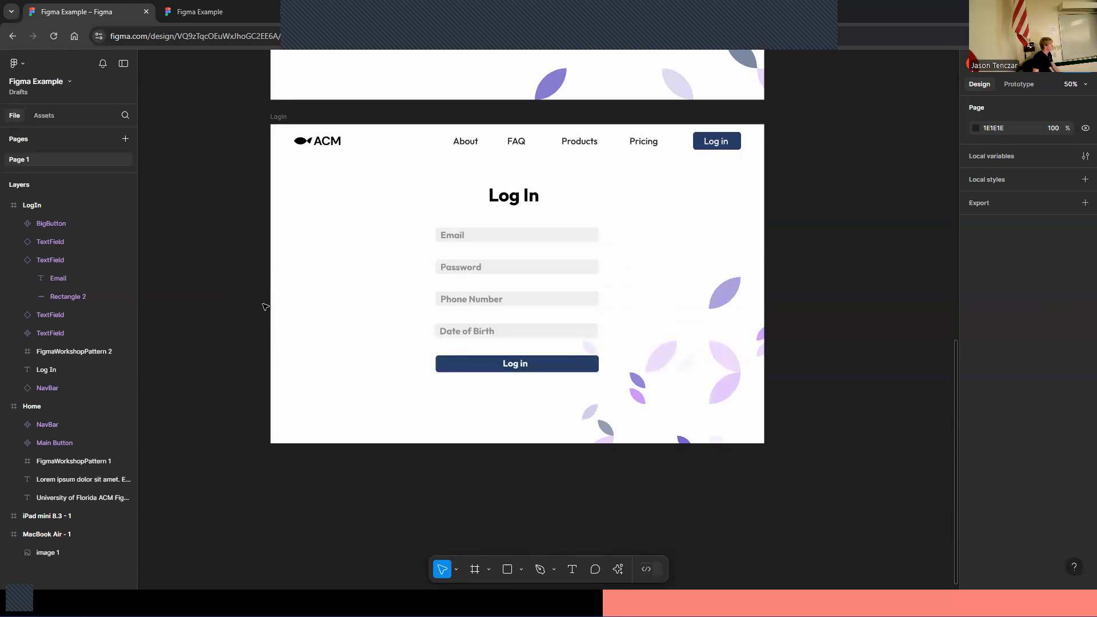
scroll(264, 309, up, 12)
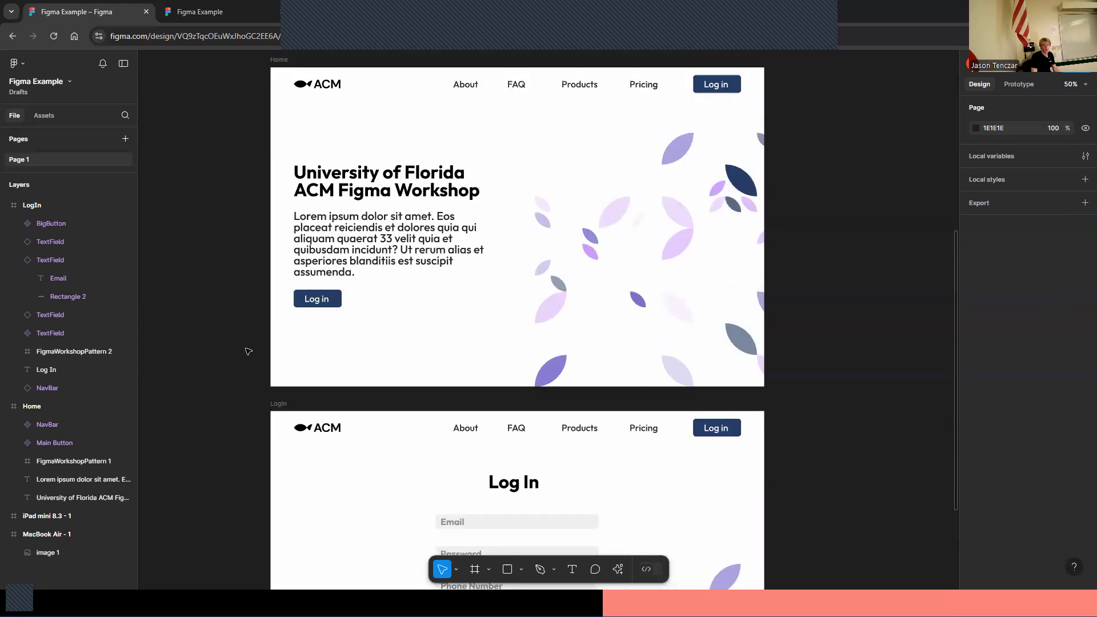
scroll(267, 325, down, 12)
scroll(284, 310, up, 11)
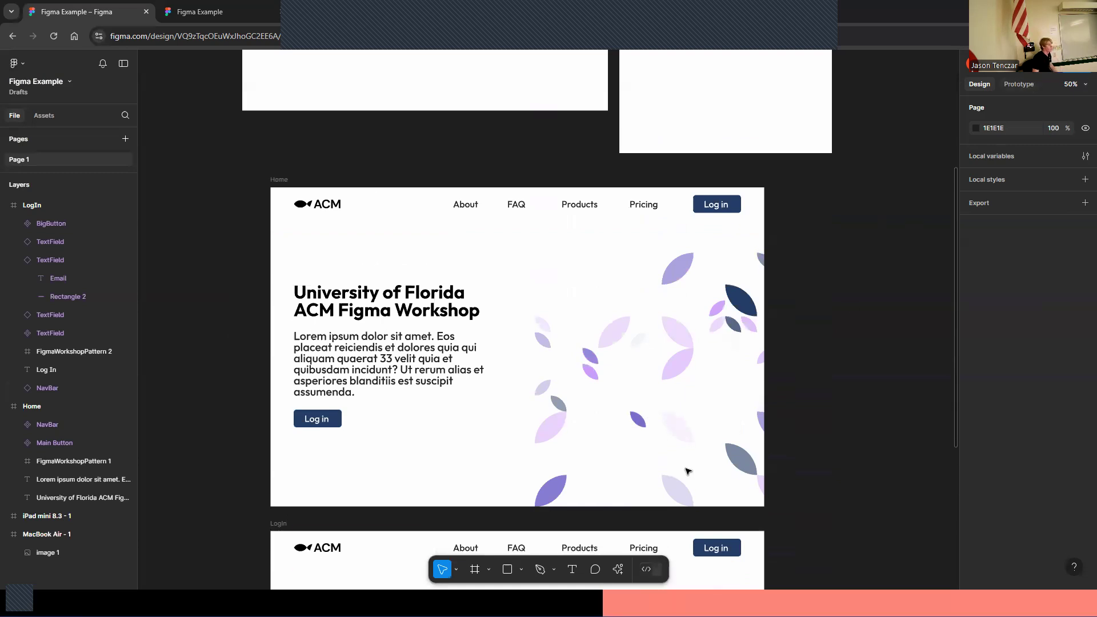
scroll(692, 466, down, 5)
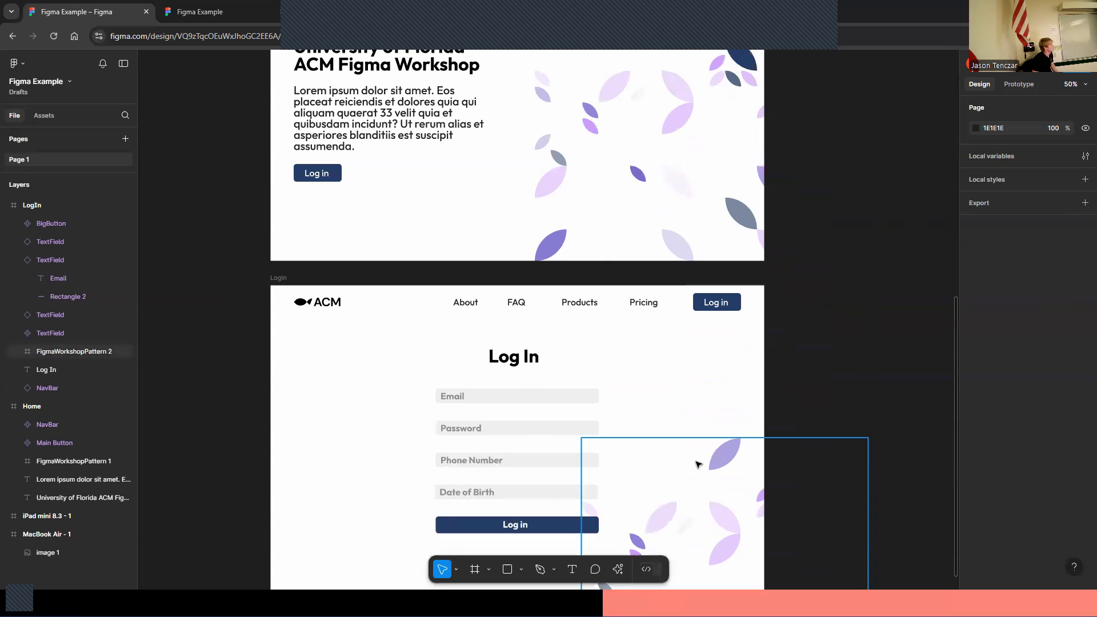
scroll(694, 462, up, 5)
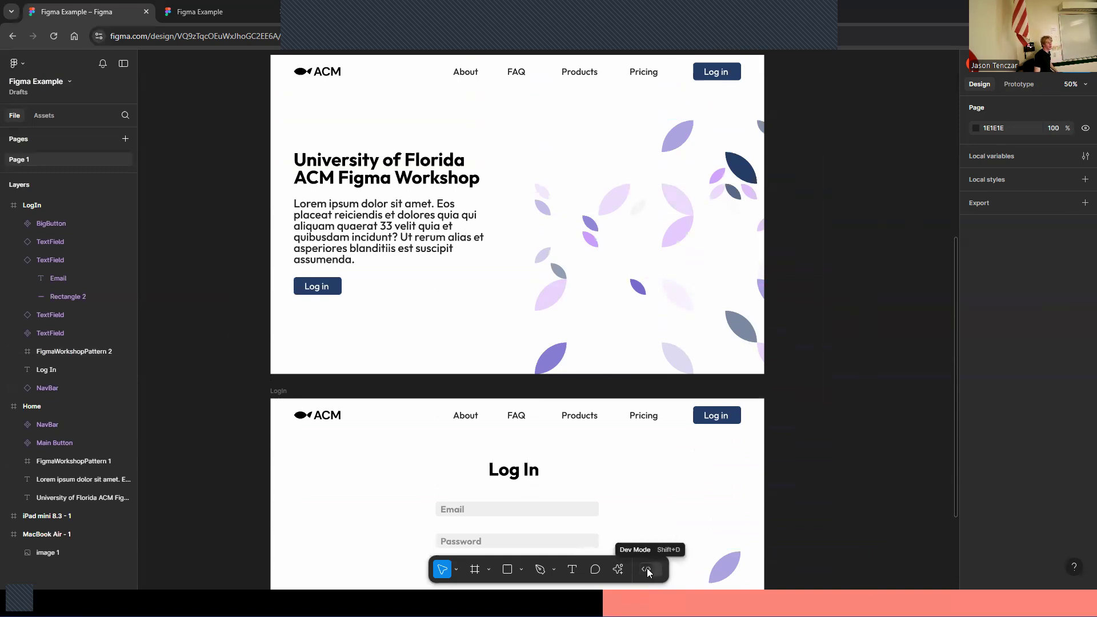
scroll(675, 292, up, 3)
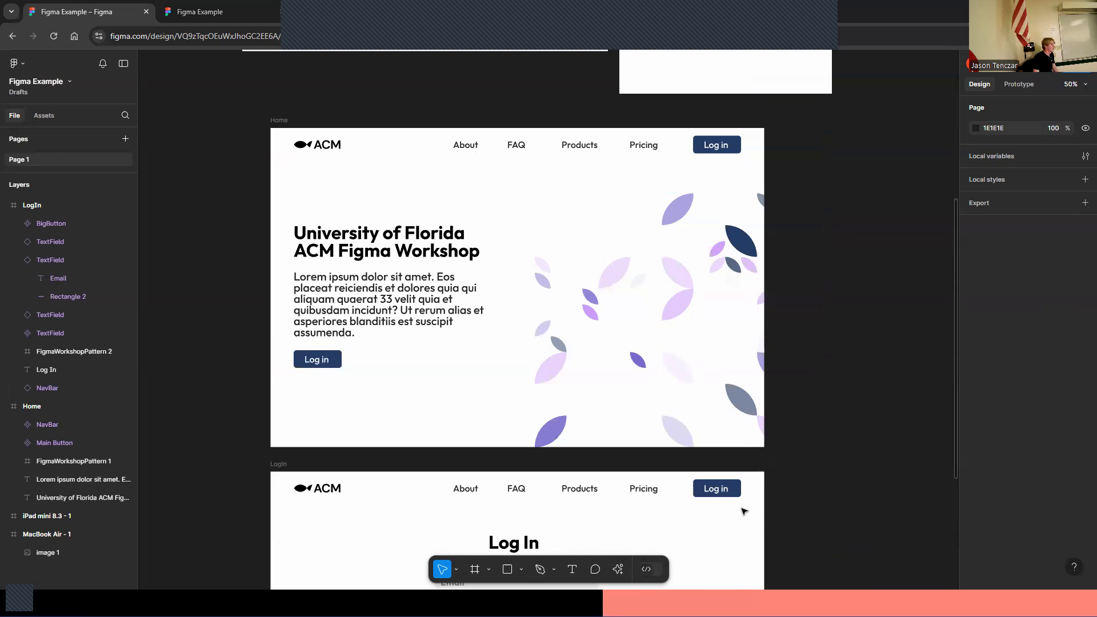
Switch the Figma file into Dev Mode and go to the ACM Figma Project IDX tab
click(647, 569)
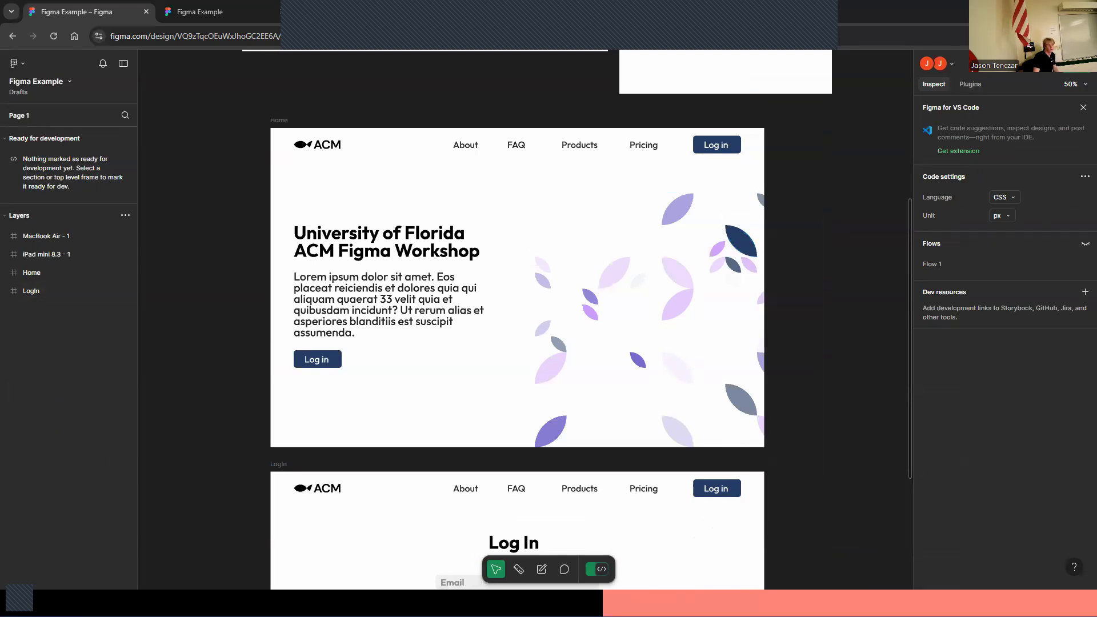
click(887, 12)
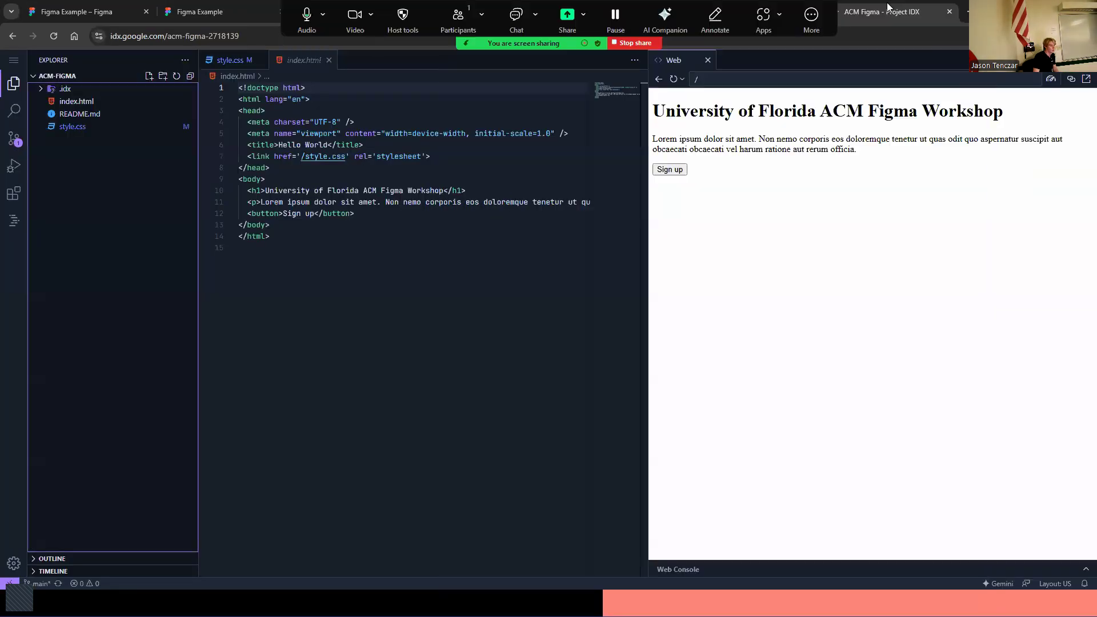
Review the heading, paragraph and button markup in index.html against the web preview
click(416, 216)
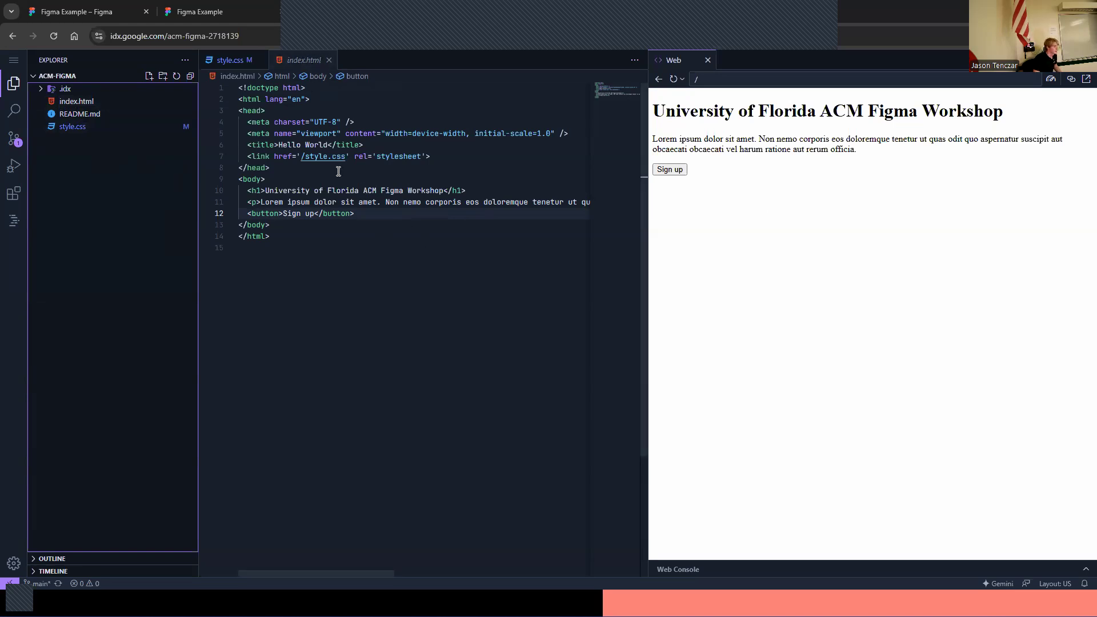
drag(247, 190, 487, 188)
click(487, 188)
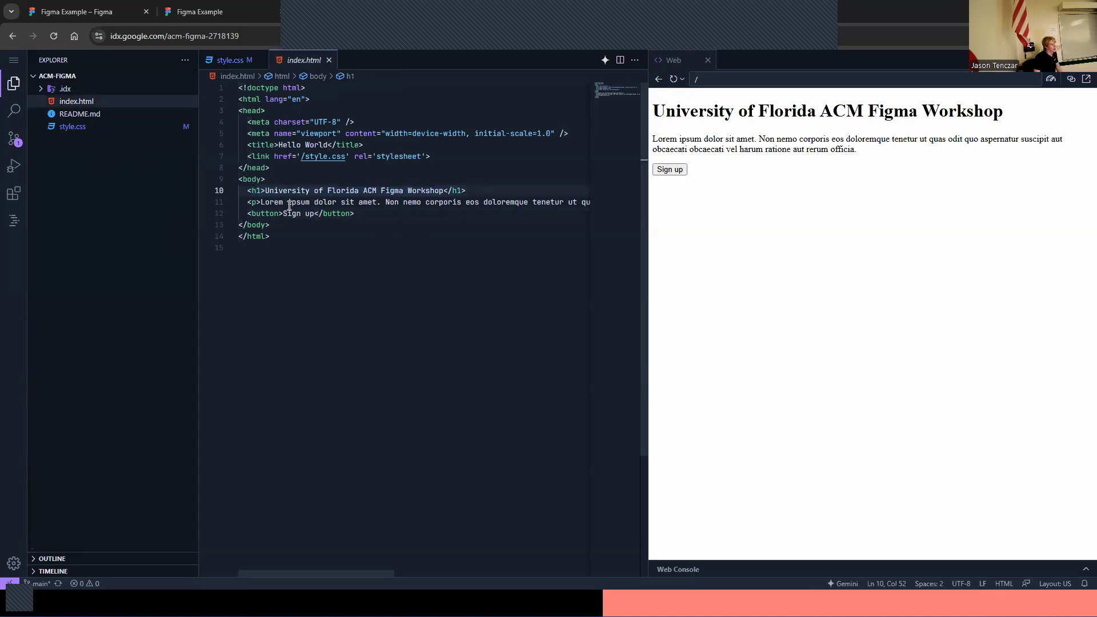
drag(247, 202, 468, 203)
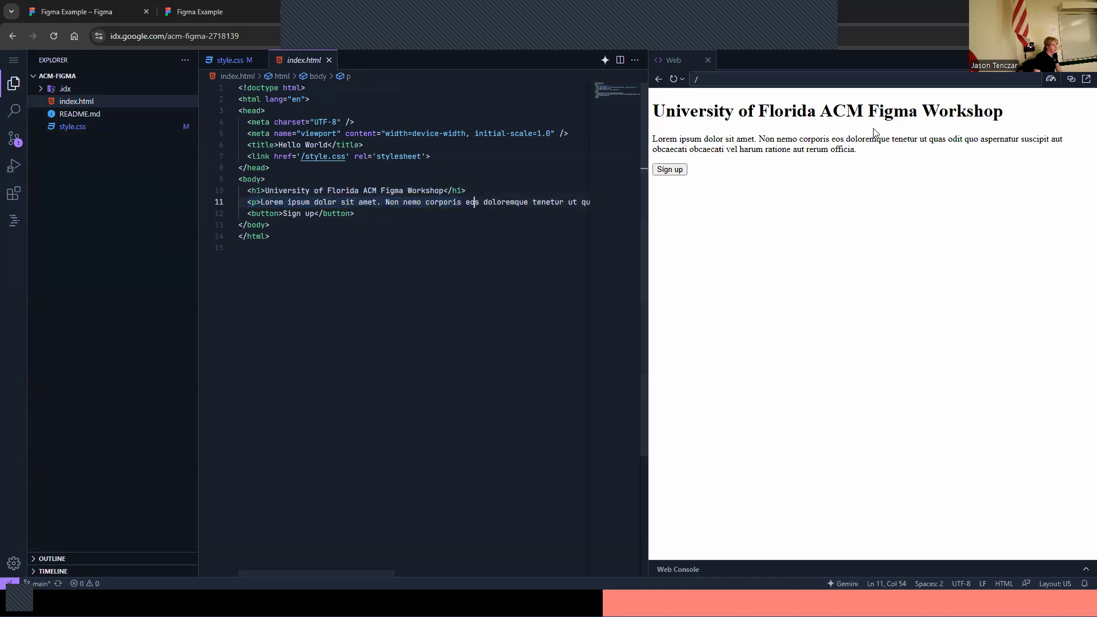
drag(860, 150, 642, 147)
drag(347, 212, 250, 217)
click(331, 213)
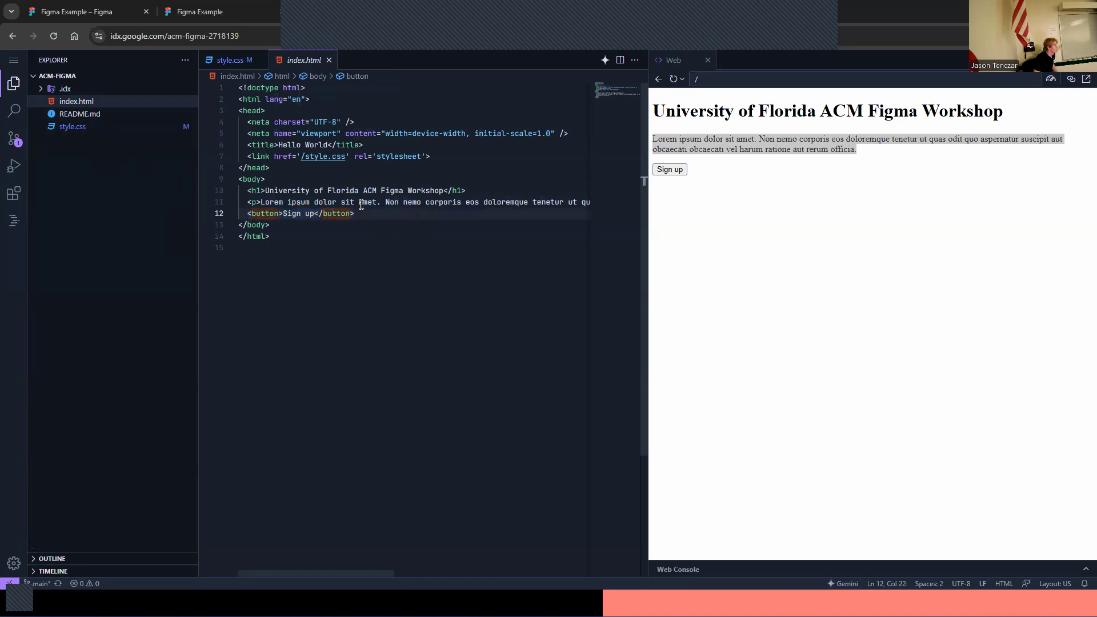
click(956, 153)
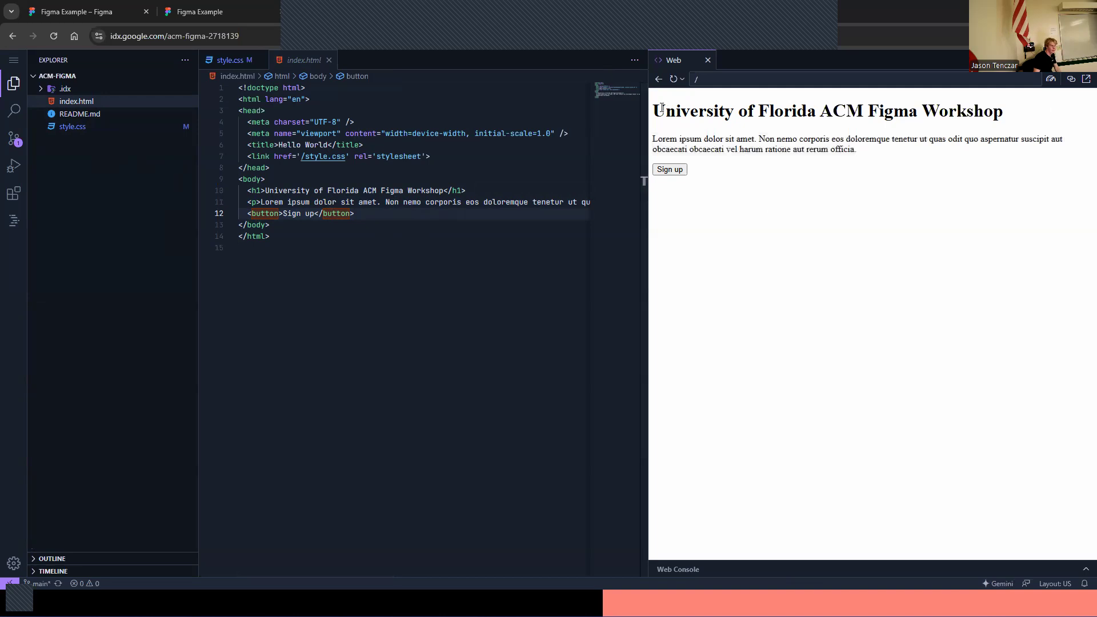
drag(794, 111, 845, 111)
click(861, 135)
drag(843, 150, 741, 149)
click(734, 152)
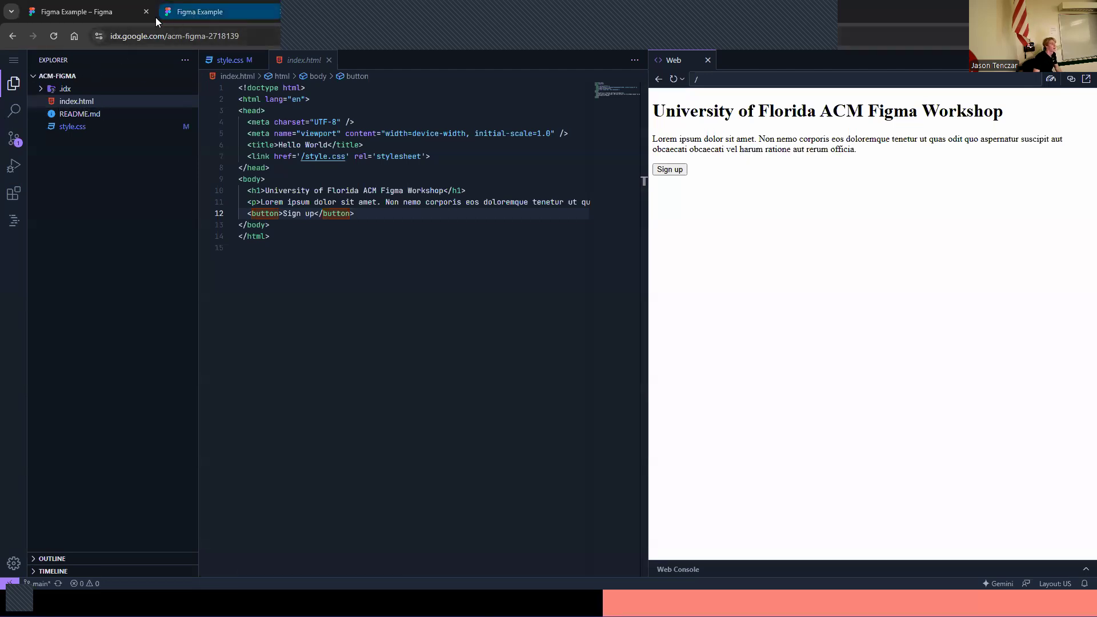
Open style.css with its empty h1, p and button rules
click(322, 190)
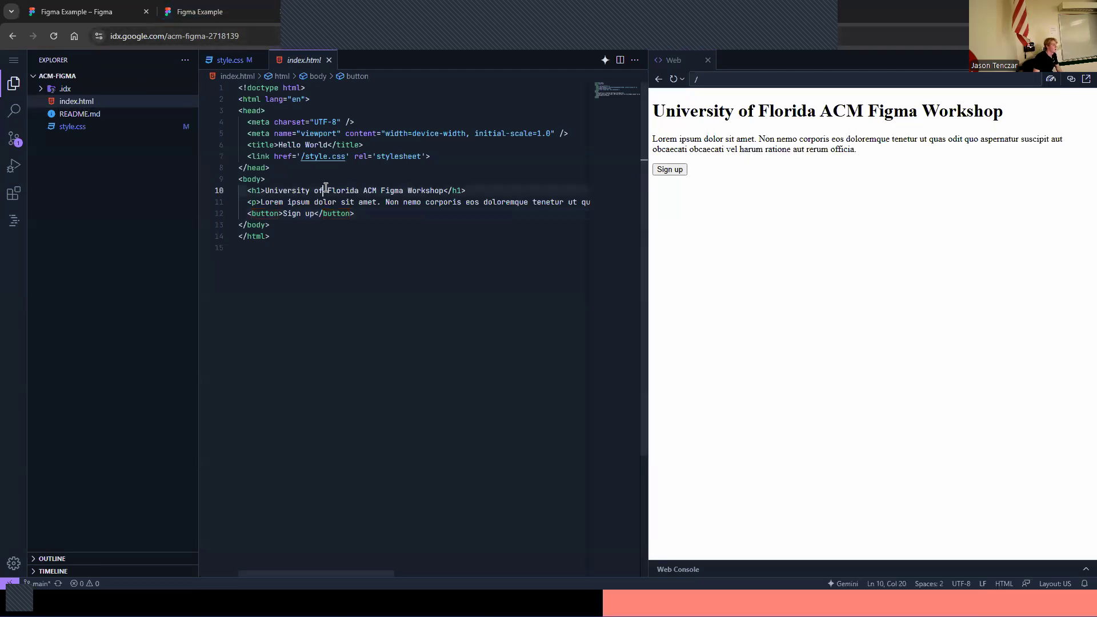
click(80, 126)
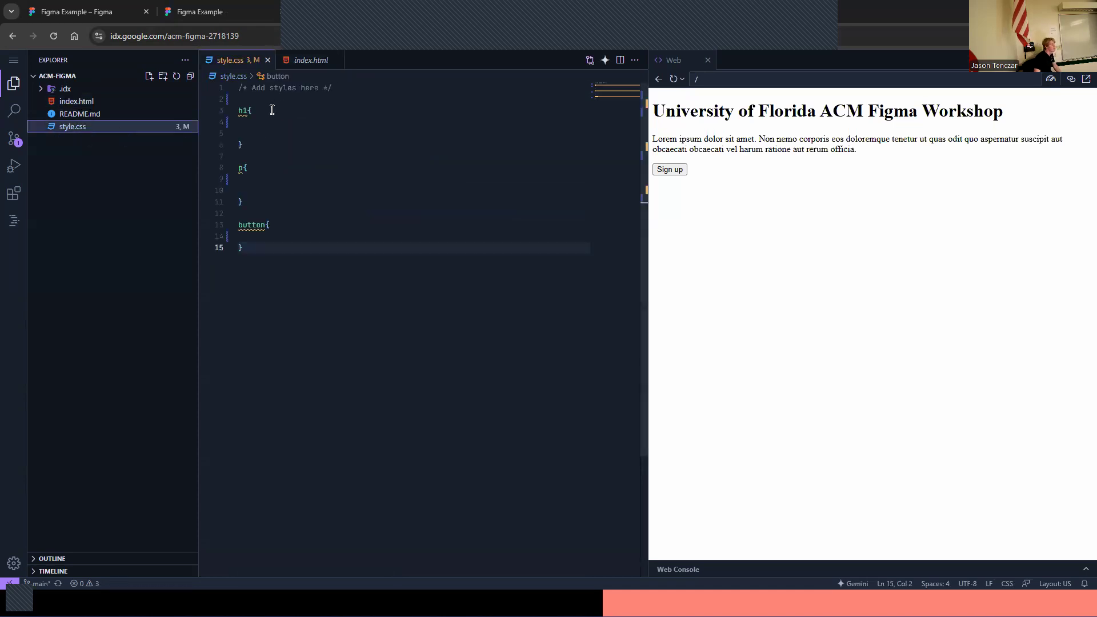
drag(891, 113, 862, 107)
click(922, 103)
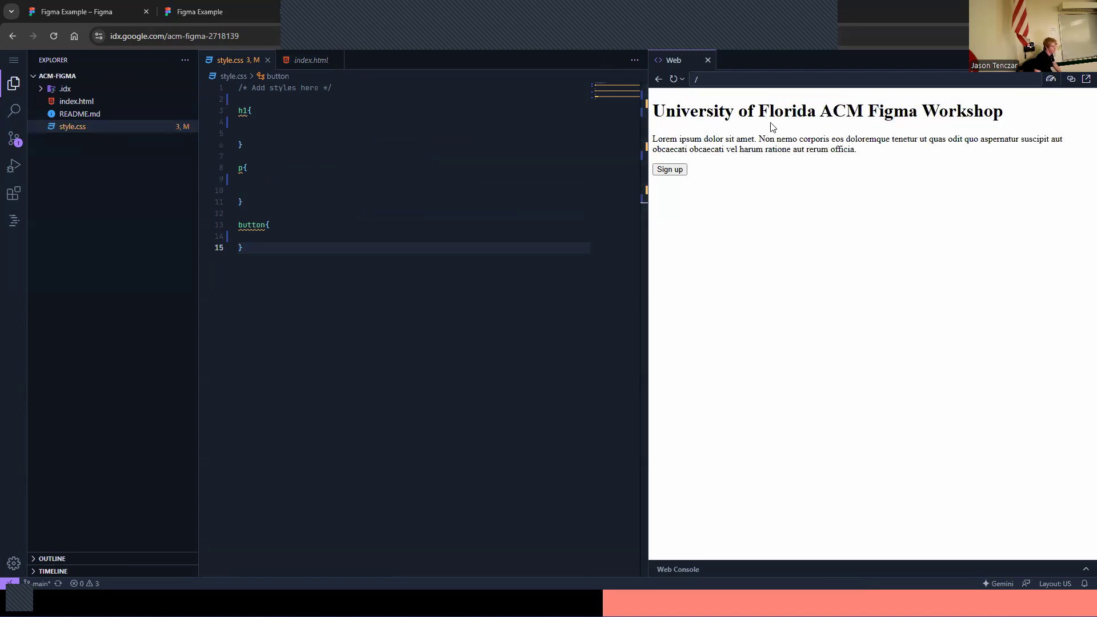
In Figma, inspect the University of Florida ACM Figma Workshop heading and copy its typography CSS
click(96, 12)
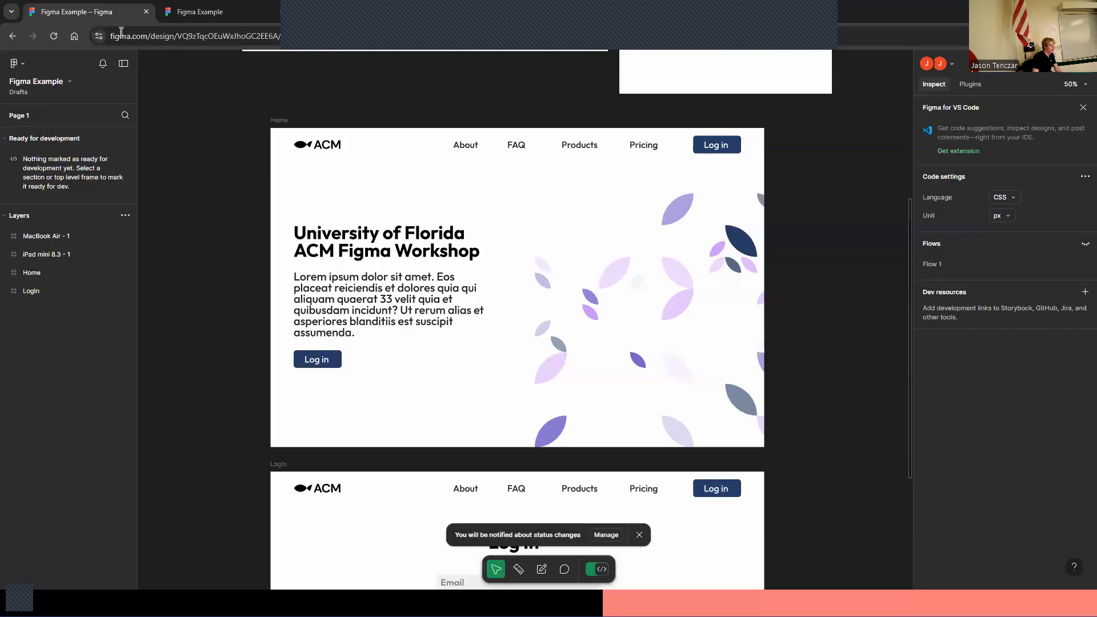
click(410, 253)
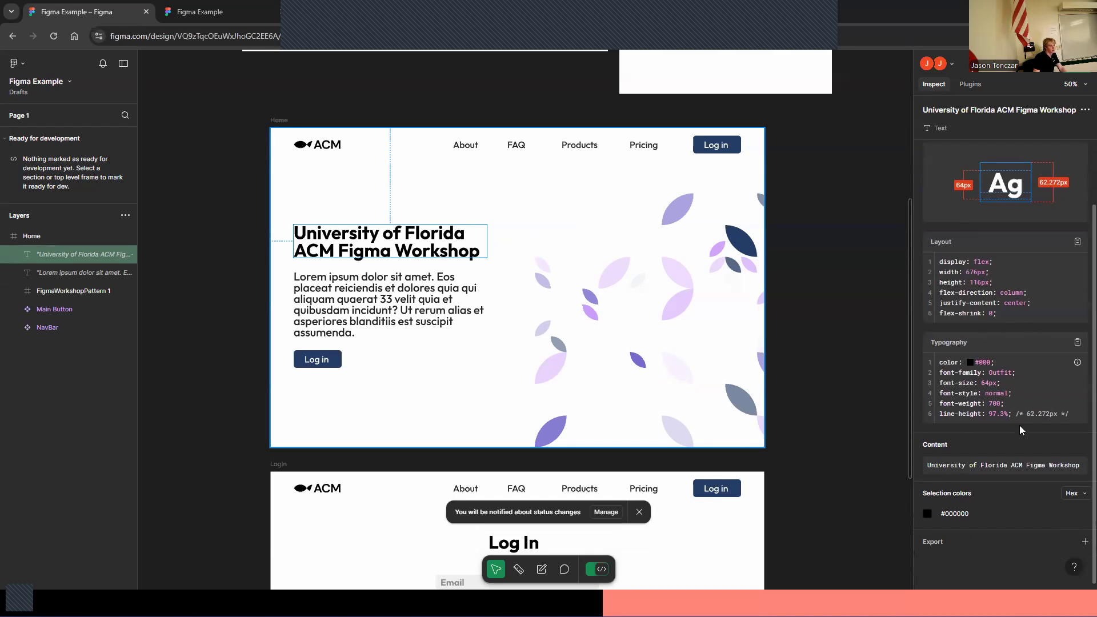
drag(1070, 415, 935, 363)
key(ctrl+c)
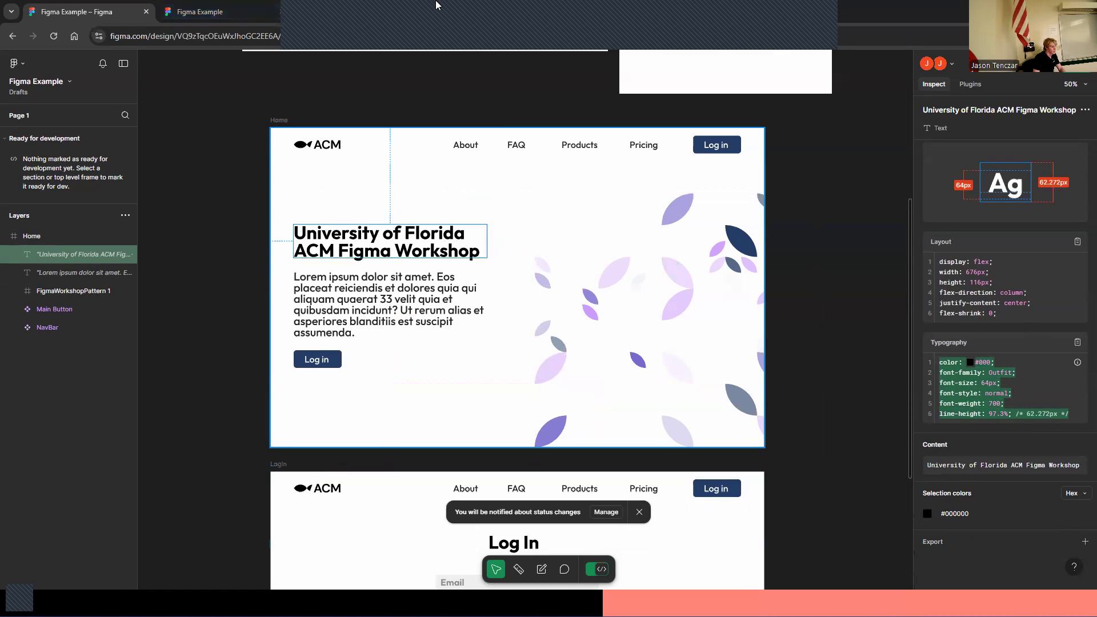
Paste the heading's typography CSS into the h1 rule of style.css
click(402, 12)
click(279, 109)
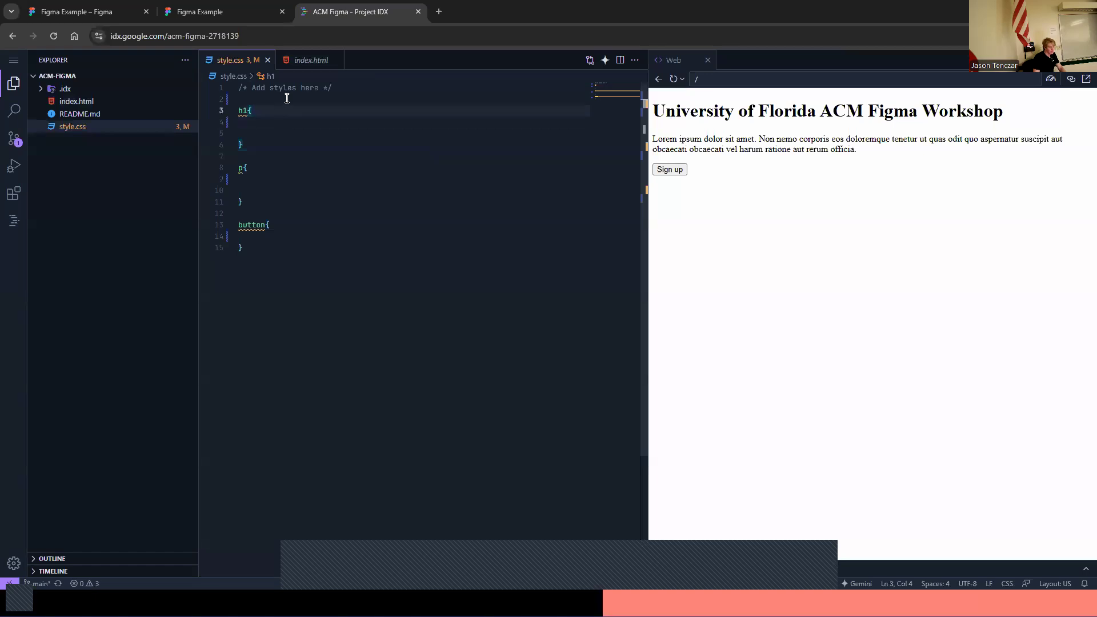
key(ctrl+v)
Indent the pasted h1 declarations and refresh the web preview
click(241, 133)
key(Tab)
click(240, 145)
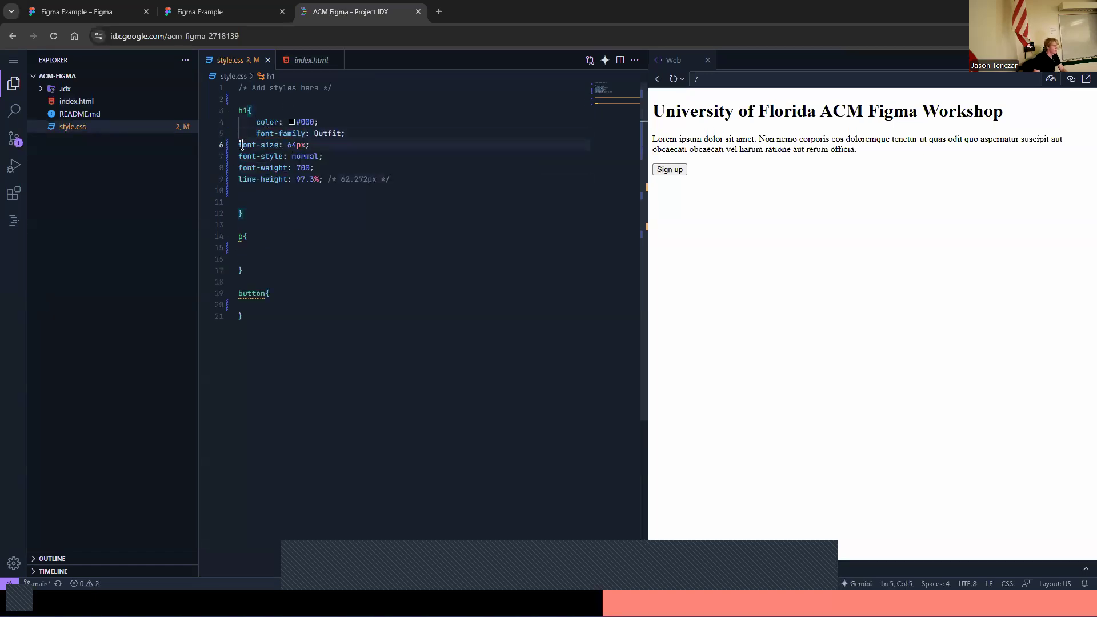
key(Tab)
click(241, 156)
key(Tab)
click(241, 168)
key(Tab)
click(241, 178)
key(Tab)
click(372, 191)
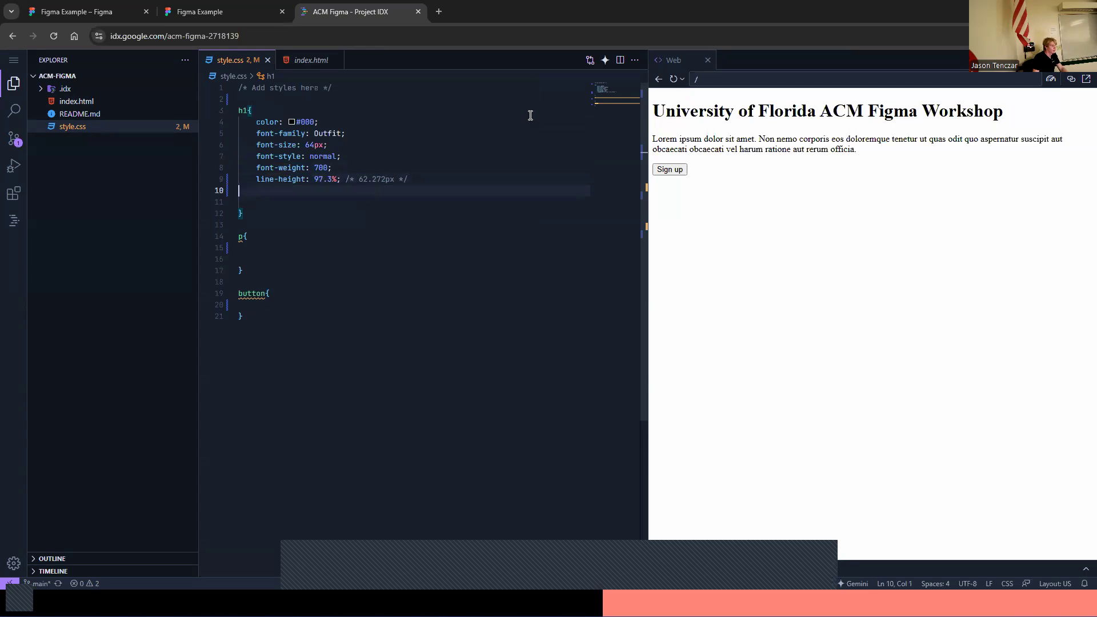
click(673, 79)
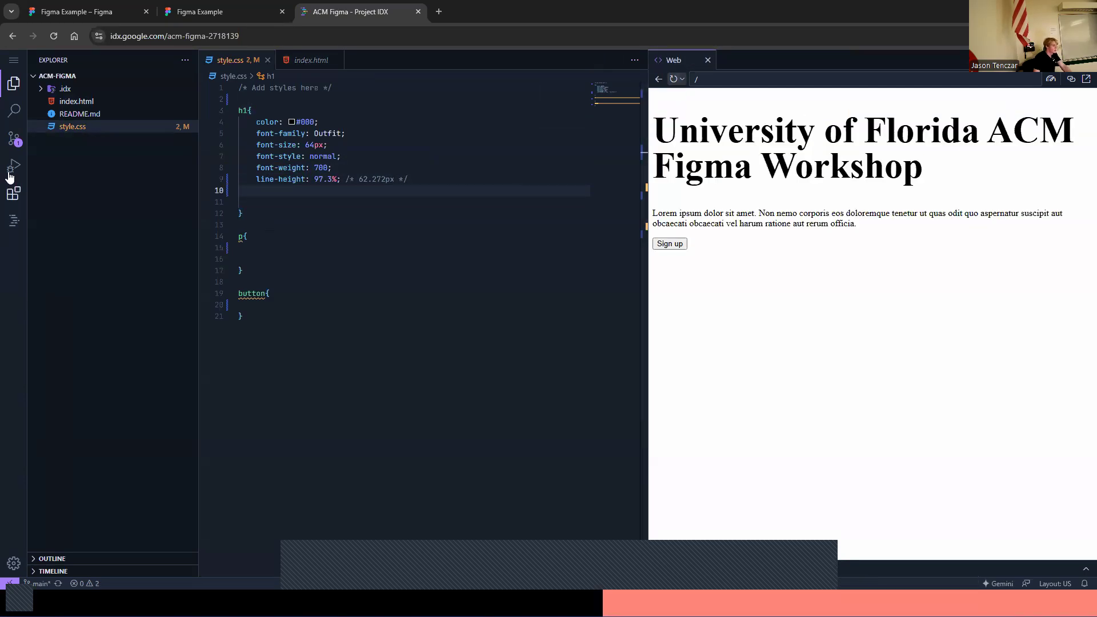
click(309, 144)
click(322, 167)
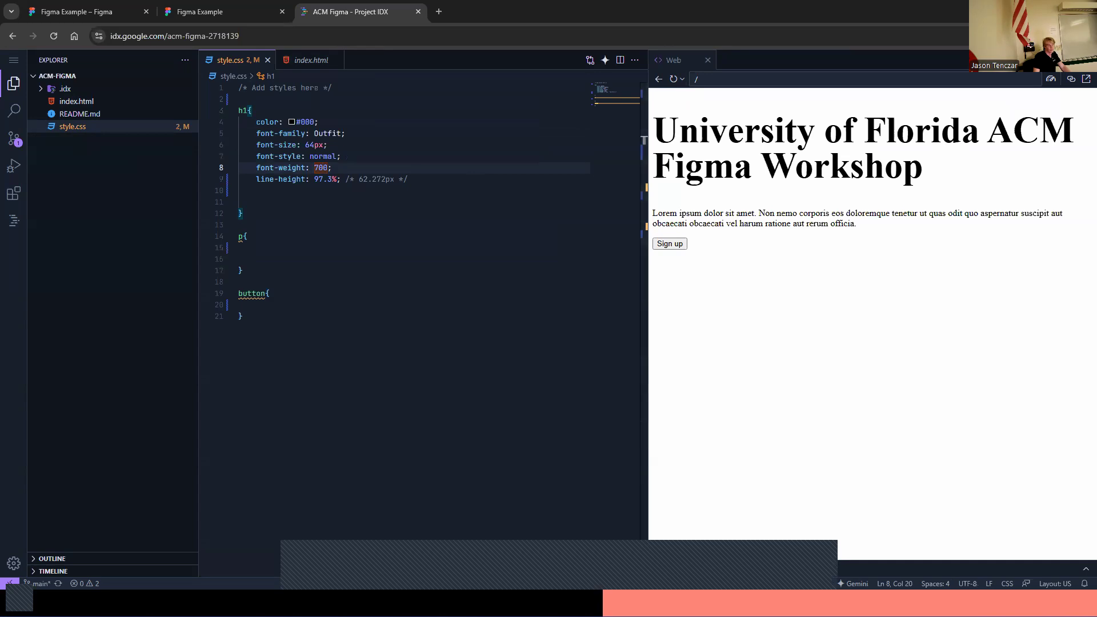
Open a new browser tab and go to Google Fonts
click(439, 12)
text(google fonts)
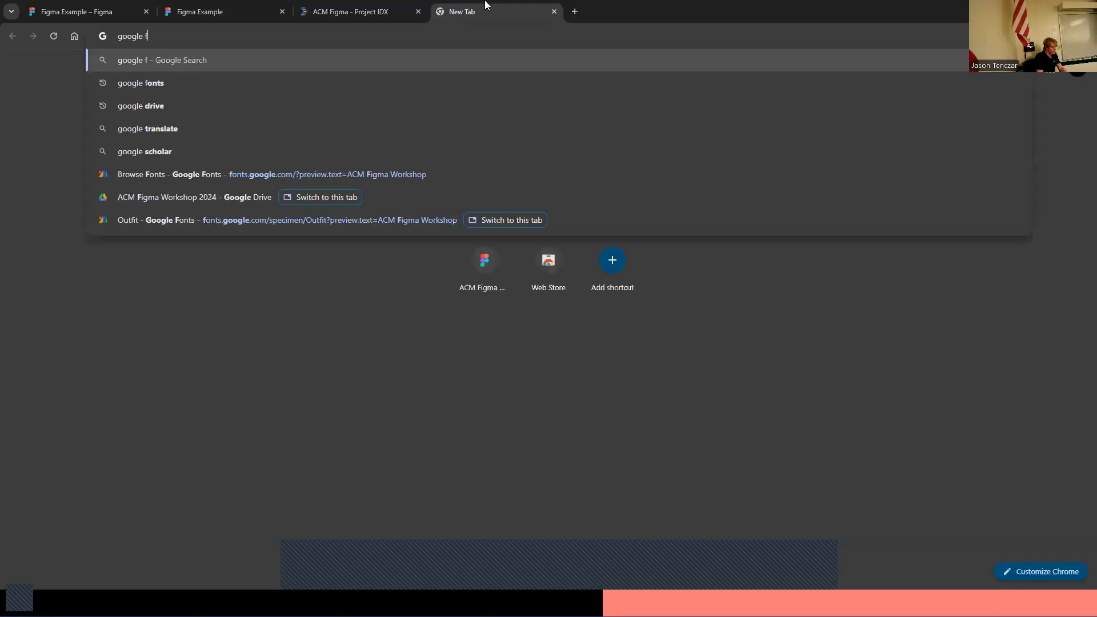
key(Return)
click(215, 176)
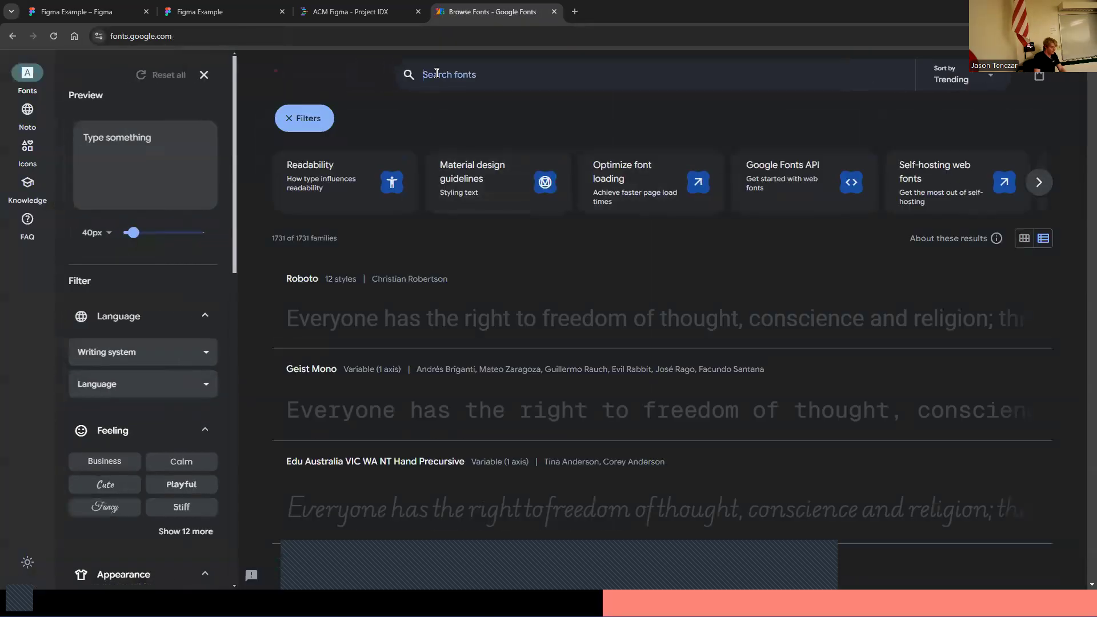
Search Google Fonts for outfit and open the Outfit font page
click(433, 75)
text(outfit)
key(Return)
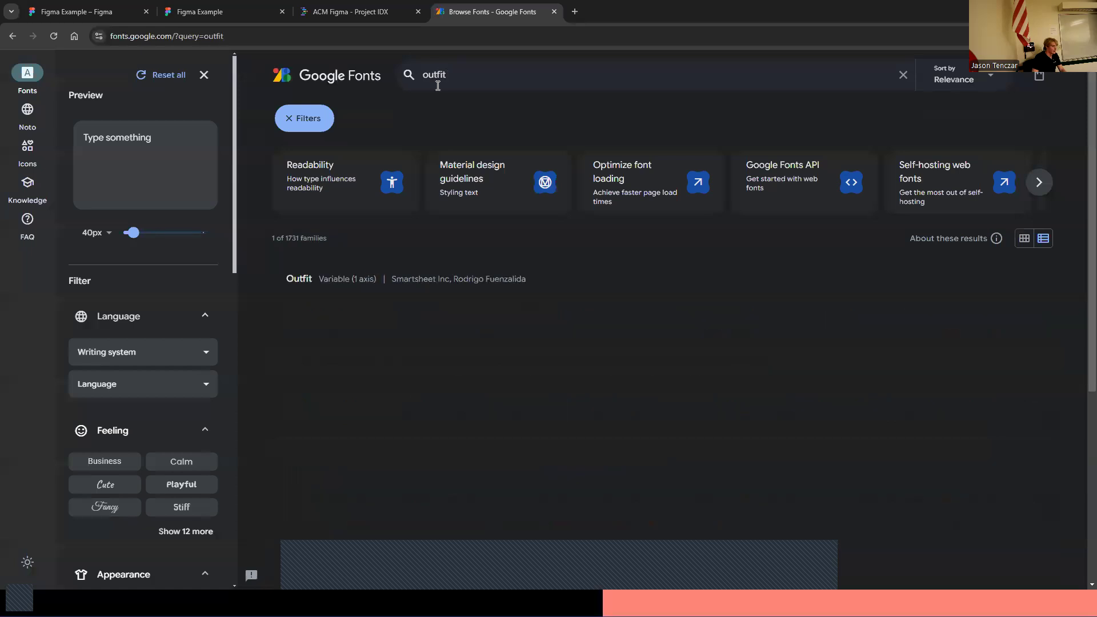
click(522, 318)
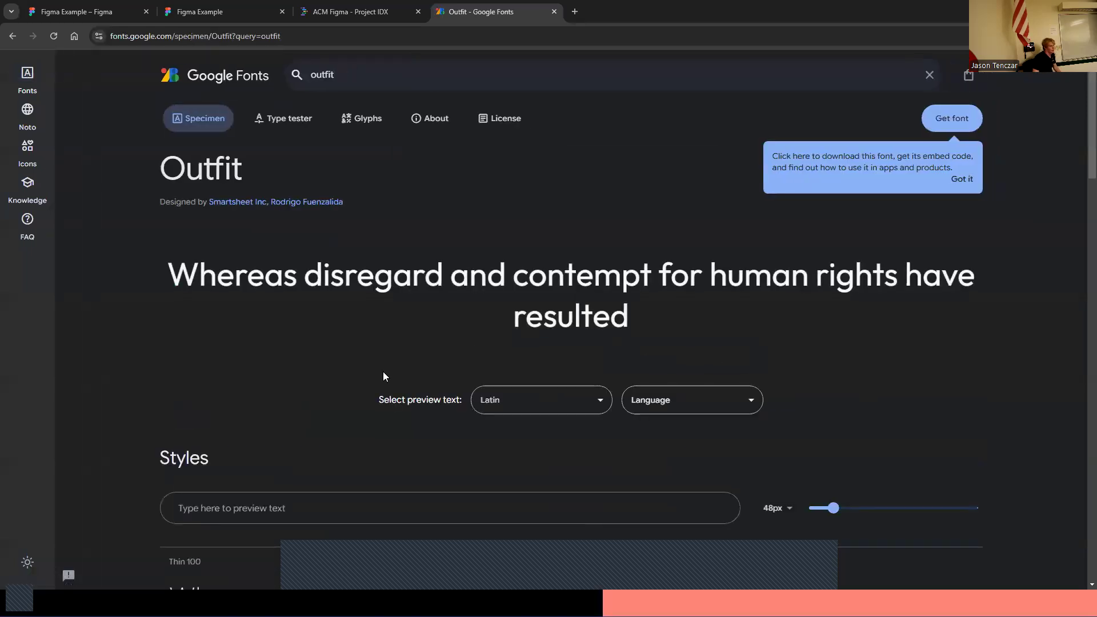
click(959, 120)
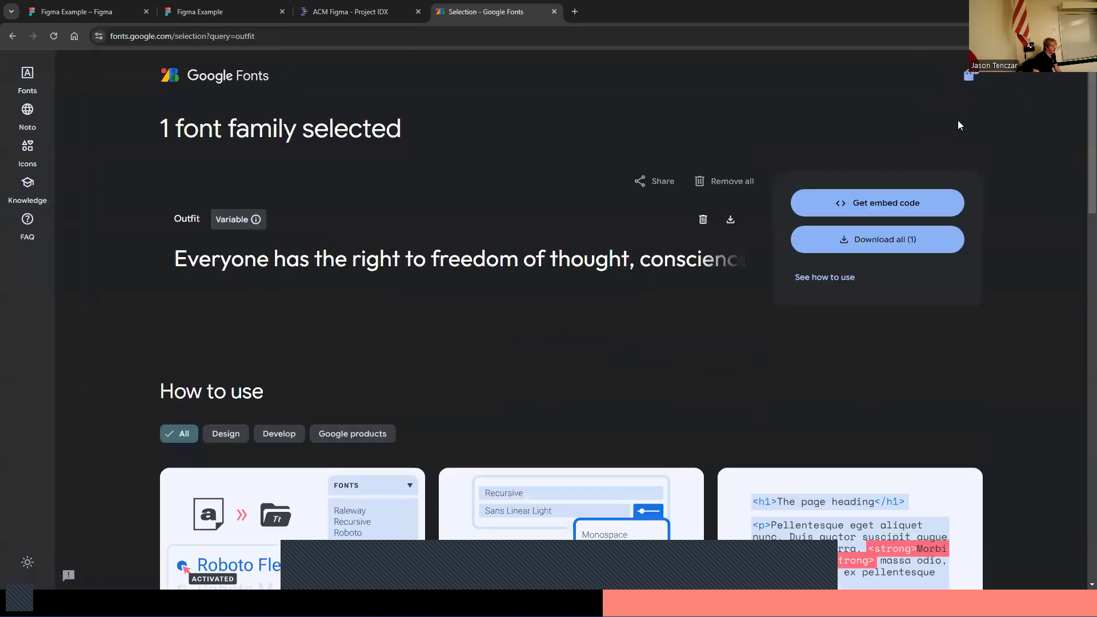
click(922, 206)
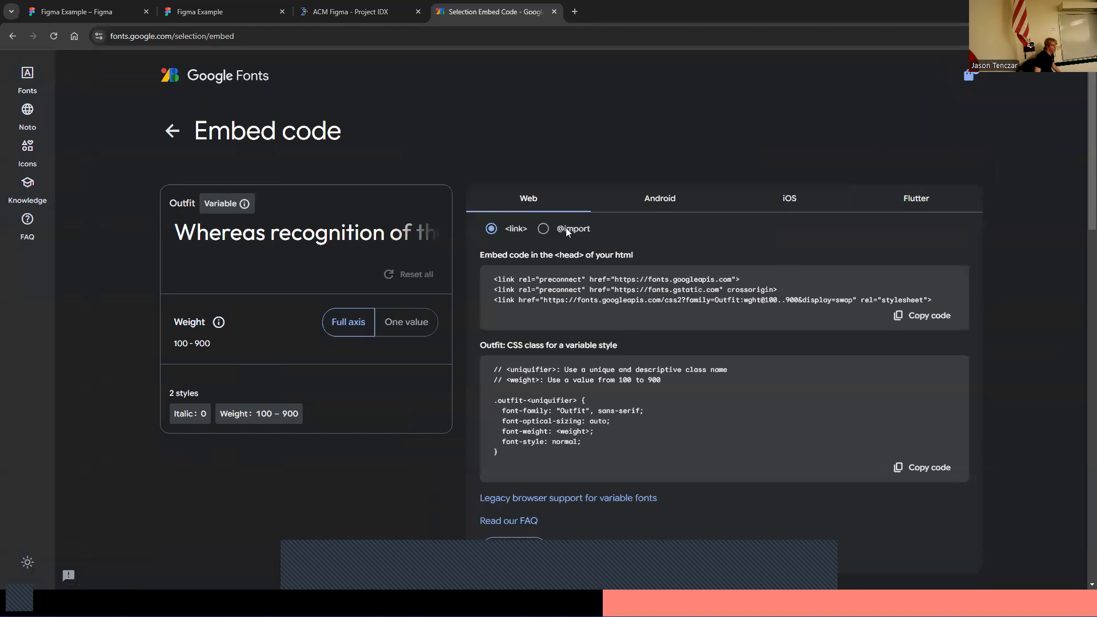
click(544, 229)
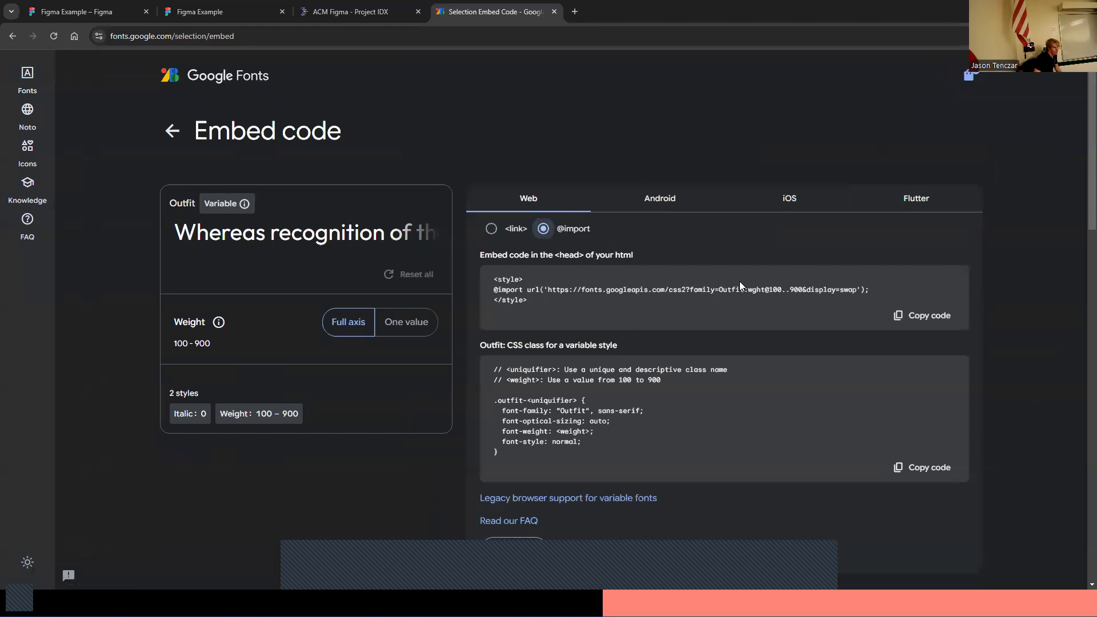
scroll(268, 278, down, 2)
scroll(343, 269, up, 2)
drag(878, 290, 600, 298)
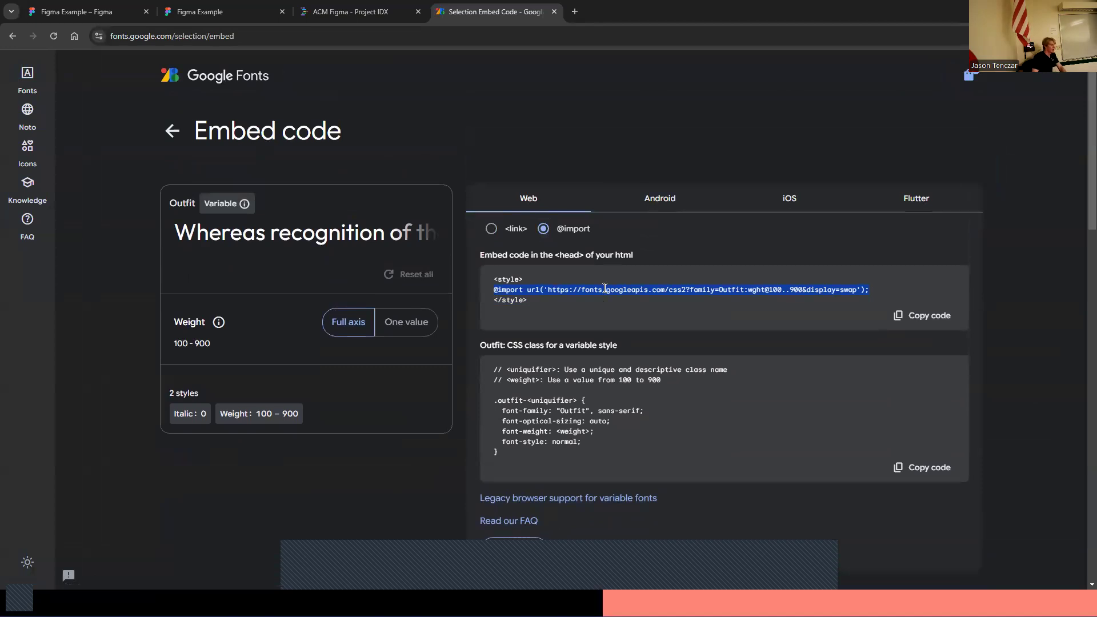
drag(494, 290, 749, 288)
click(88, 7)
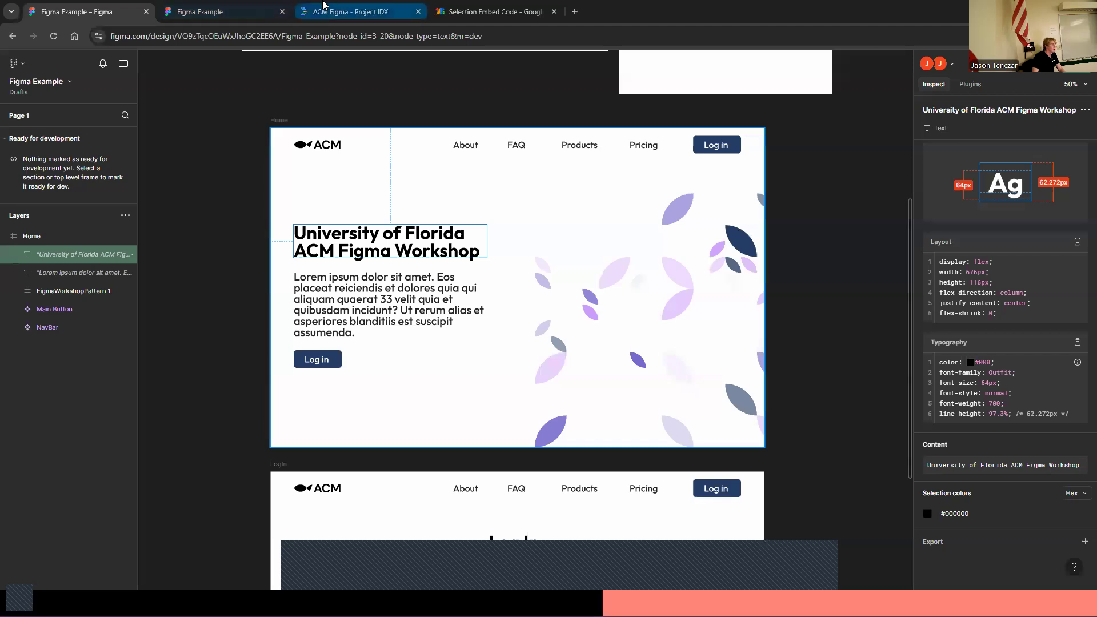
click(349, 11)
click(293, 96)
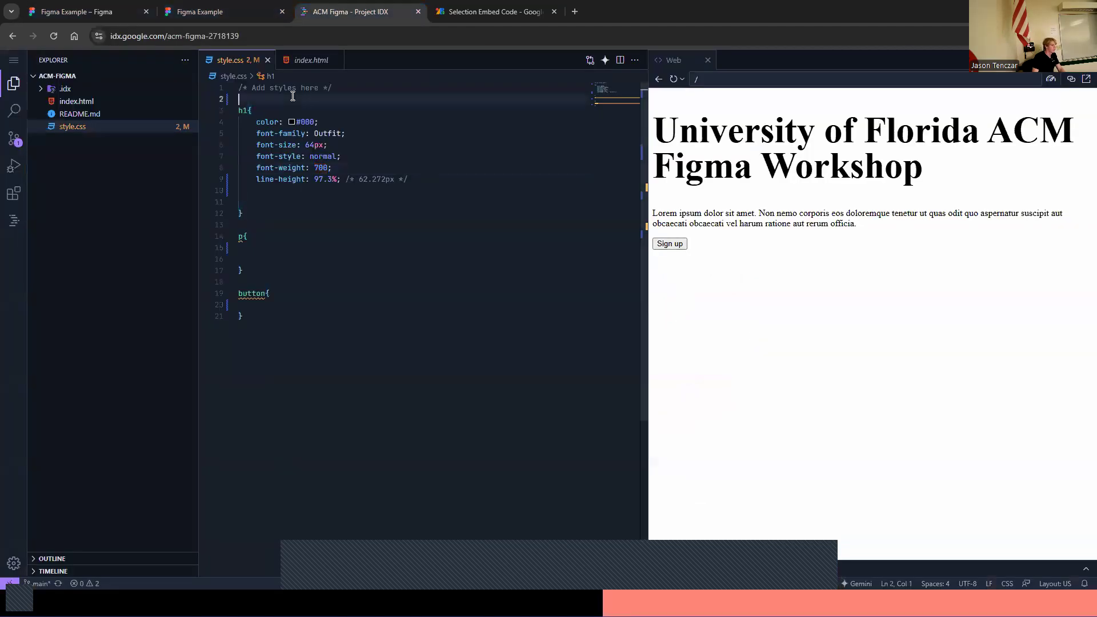
key(ctrl+v)
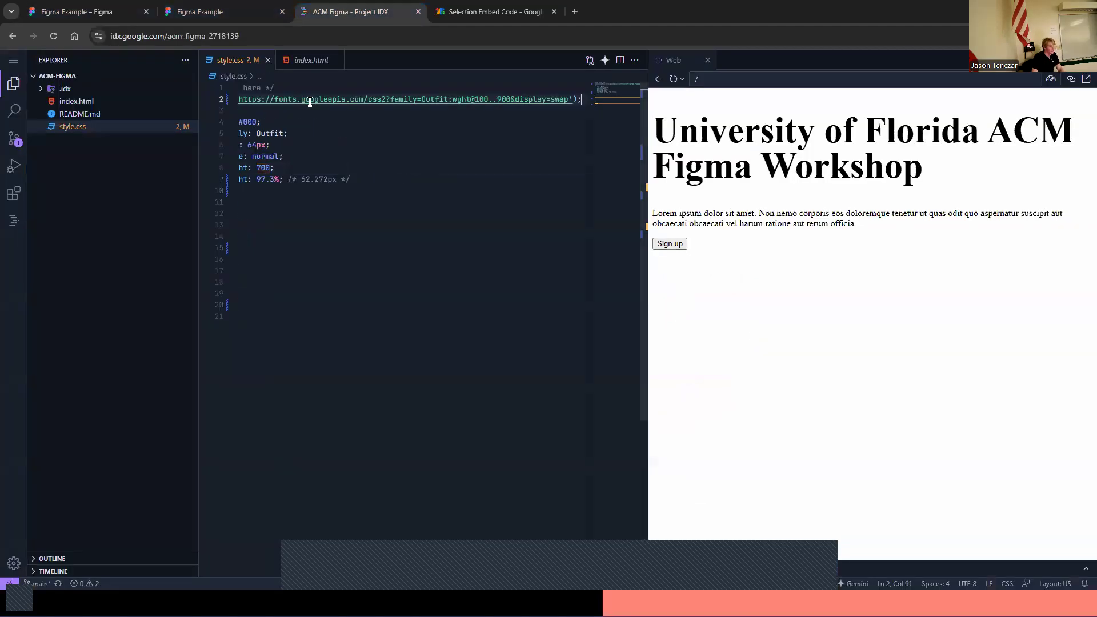
key(Return)
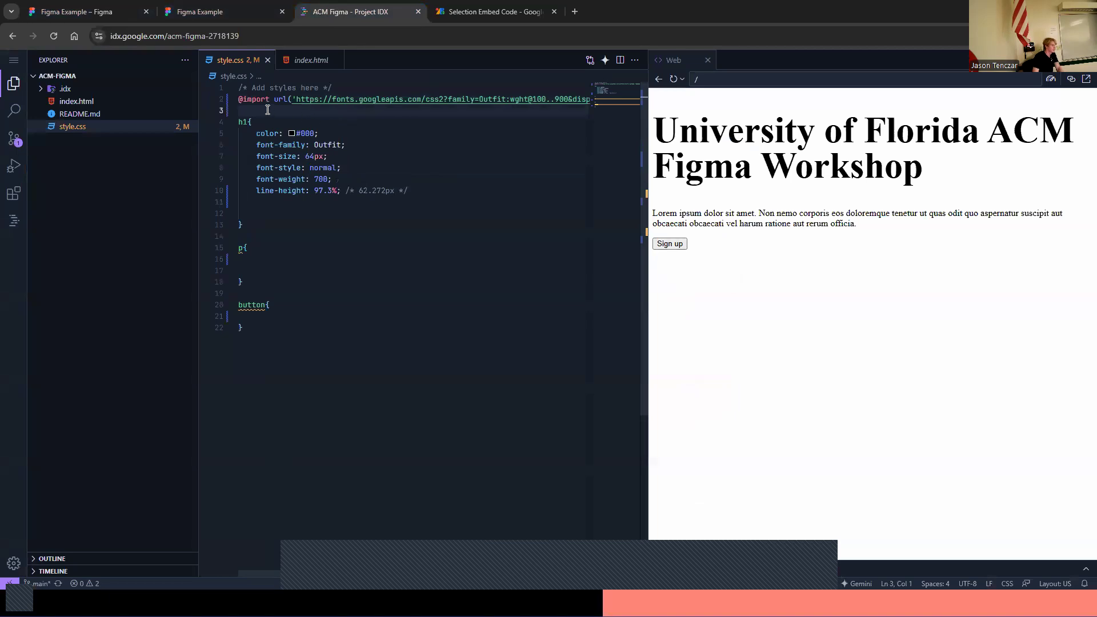
click(673, 79)
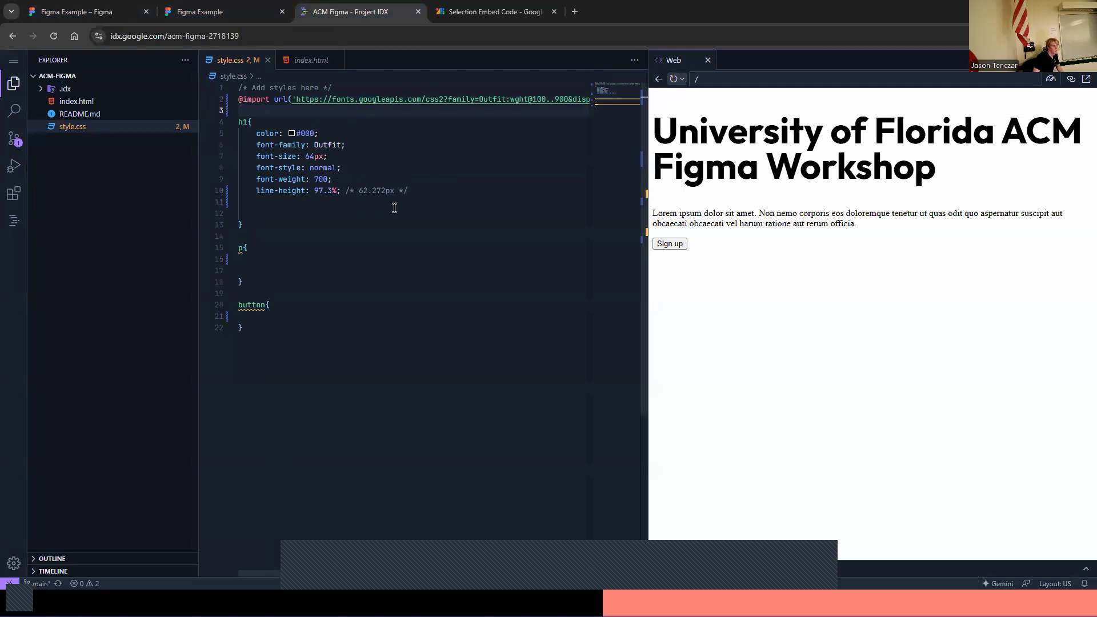
click(171, 6)
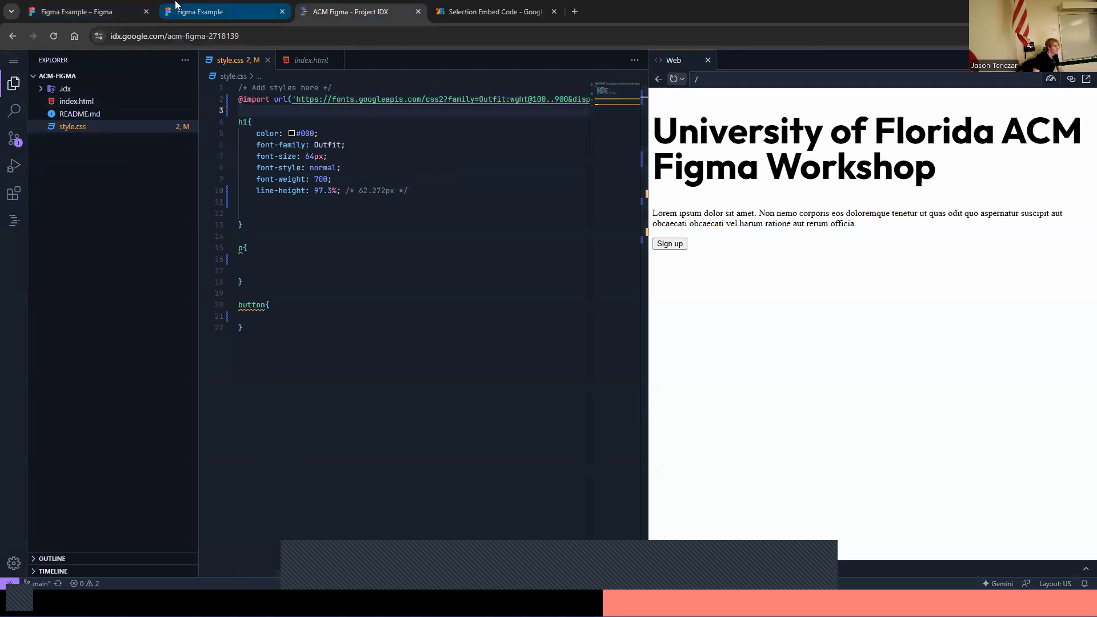
click(127, 5)
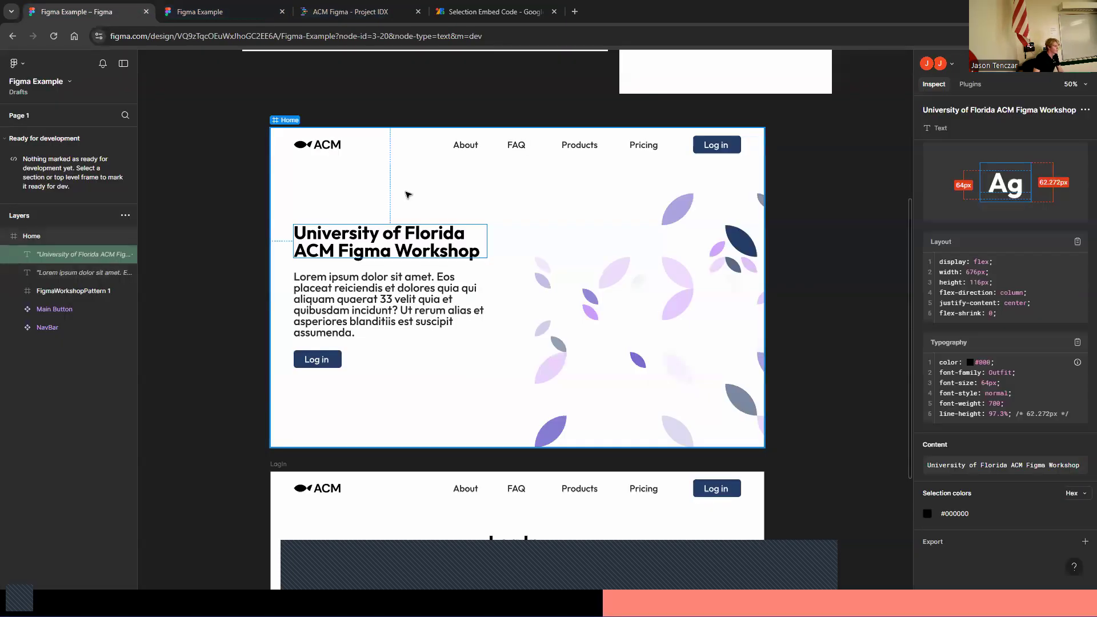
click(357, 5)
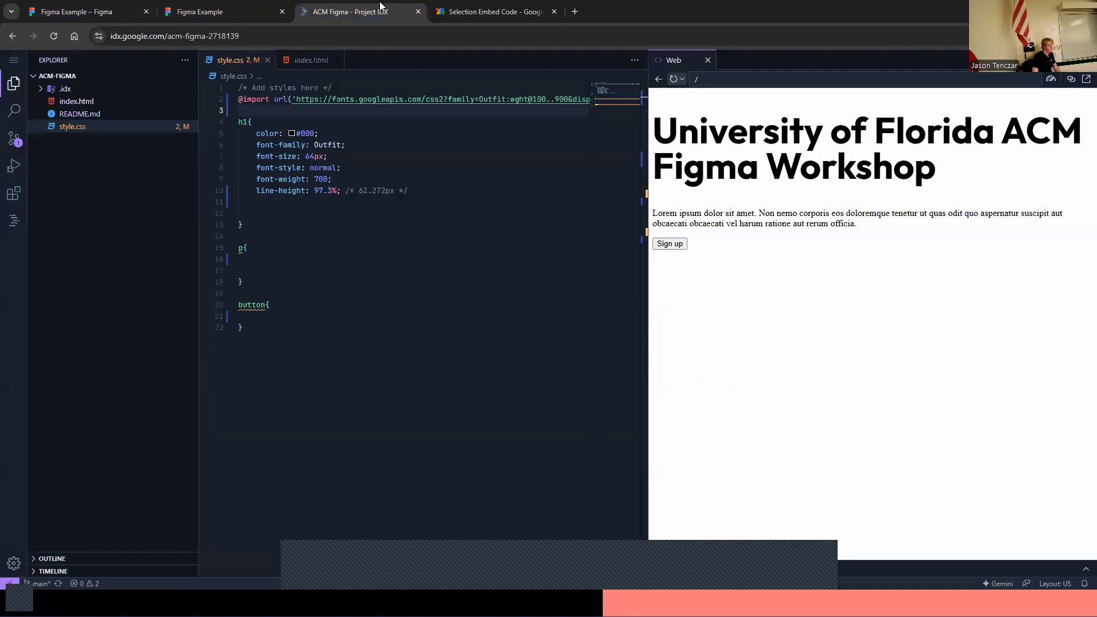
click(37, 6)
click(320, 7)
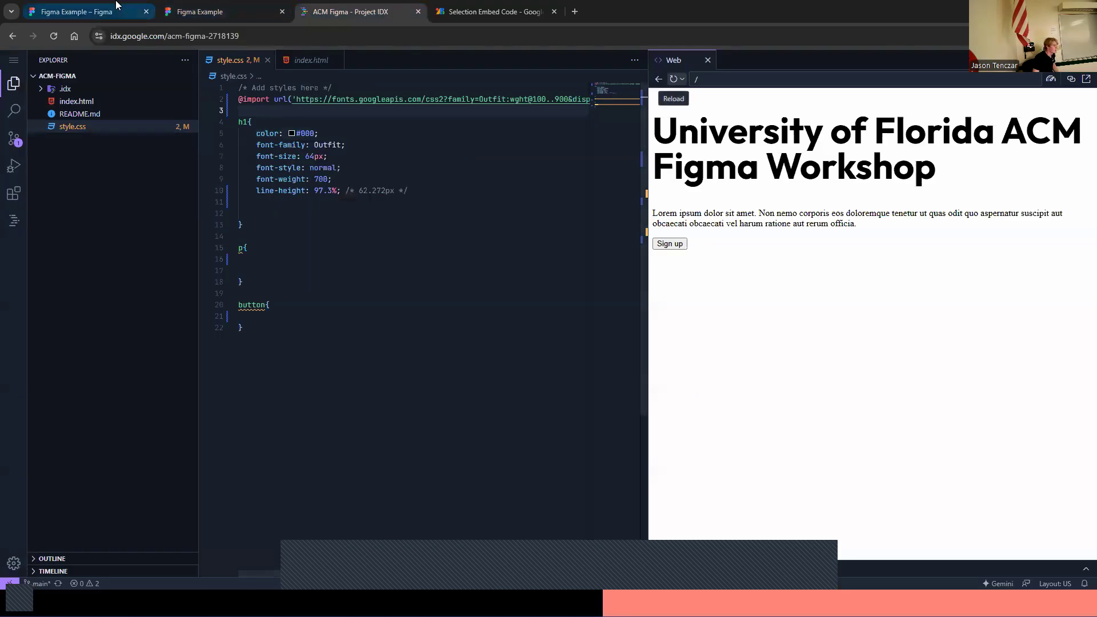
click(86, 11)
In Figma, select the Lorem ipsum paragraph and copy its typography CSS
click(223, 141)
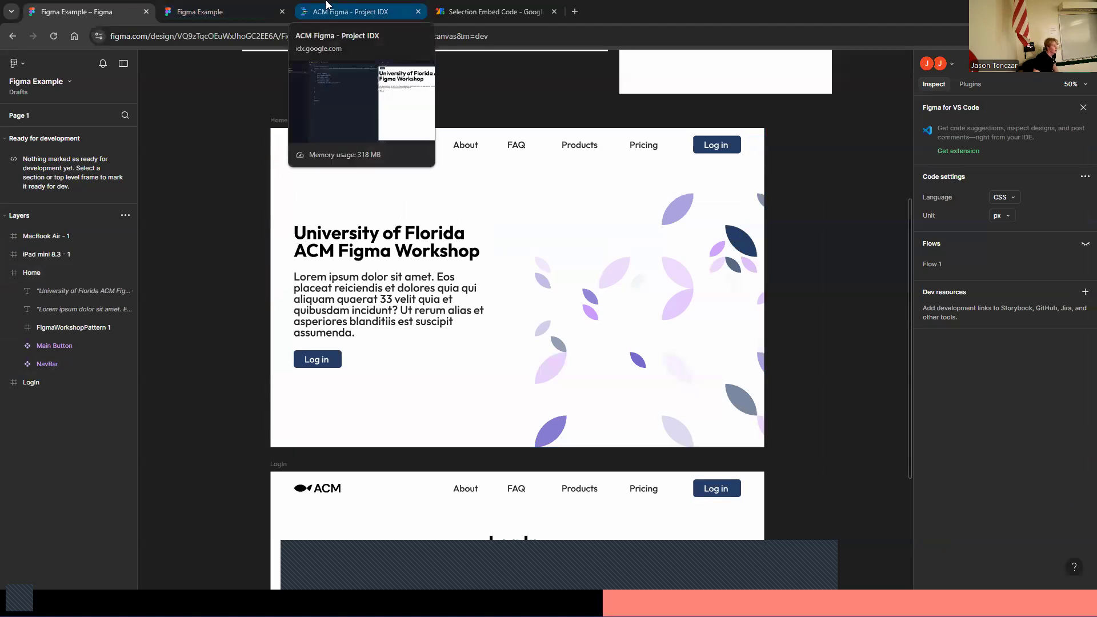
click(309, 297)
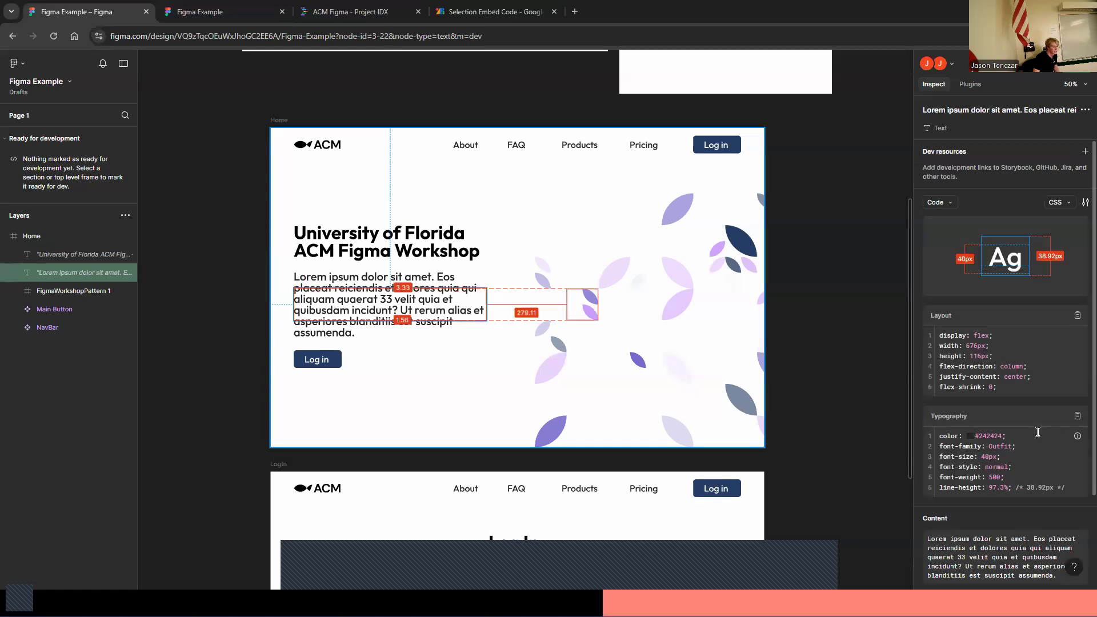
scroll(970, 387, down, 3)
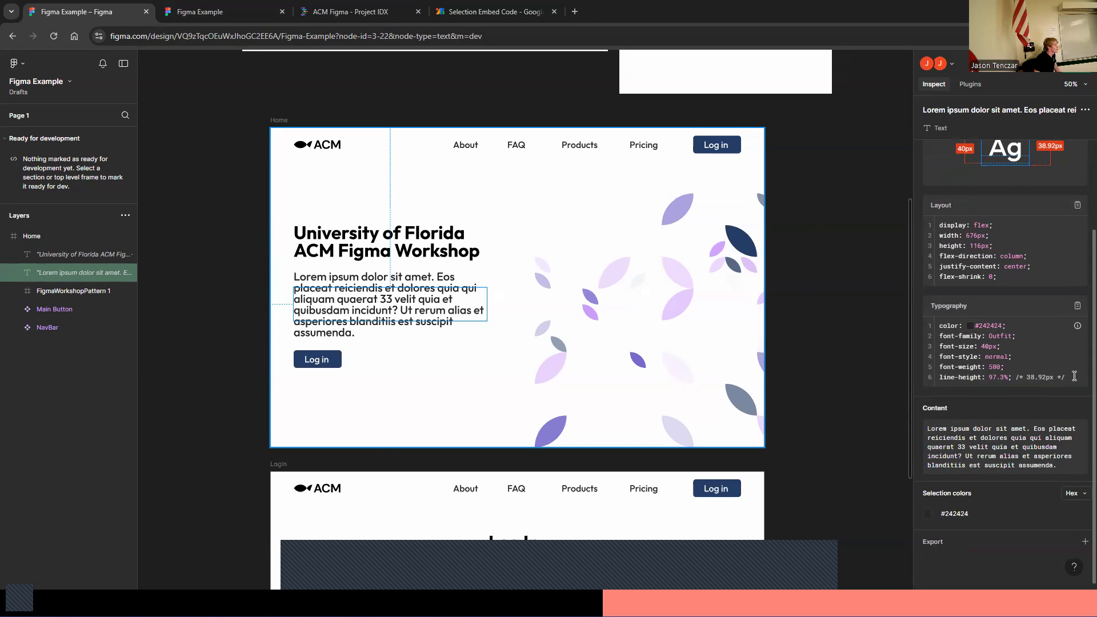
drag(1064, 378, 937, 326)
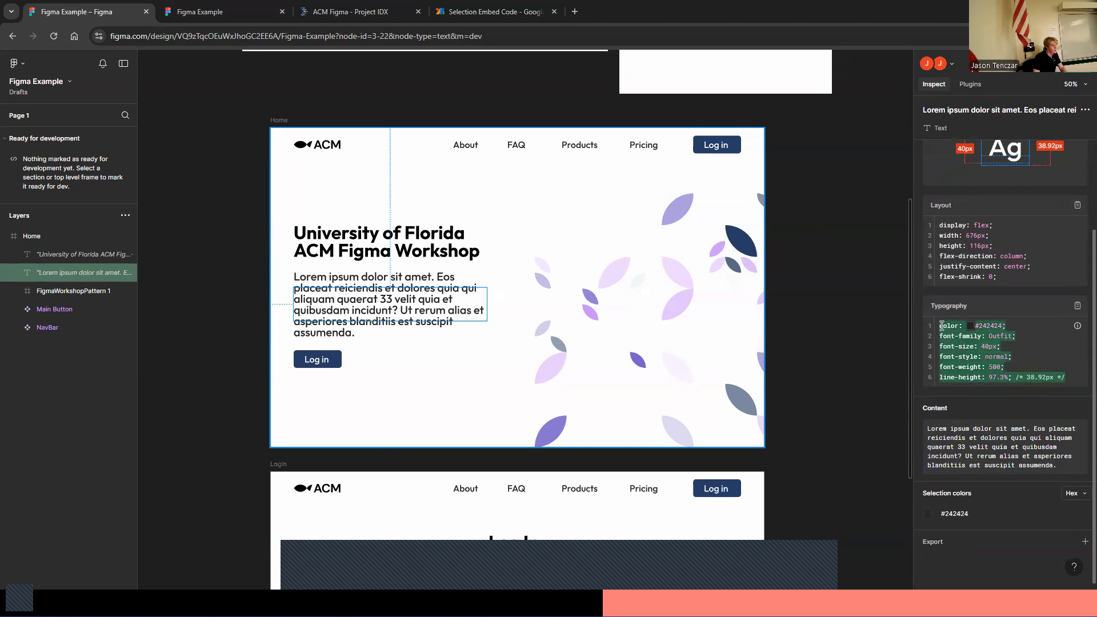
key(shift+0)
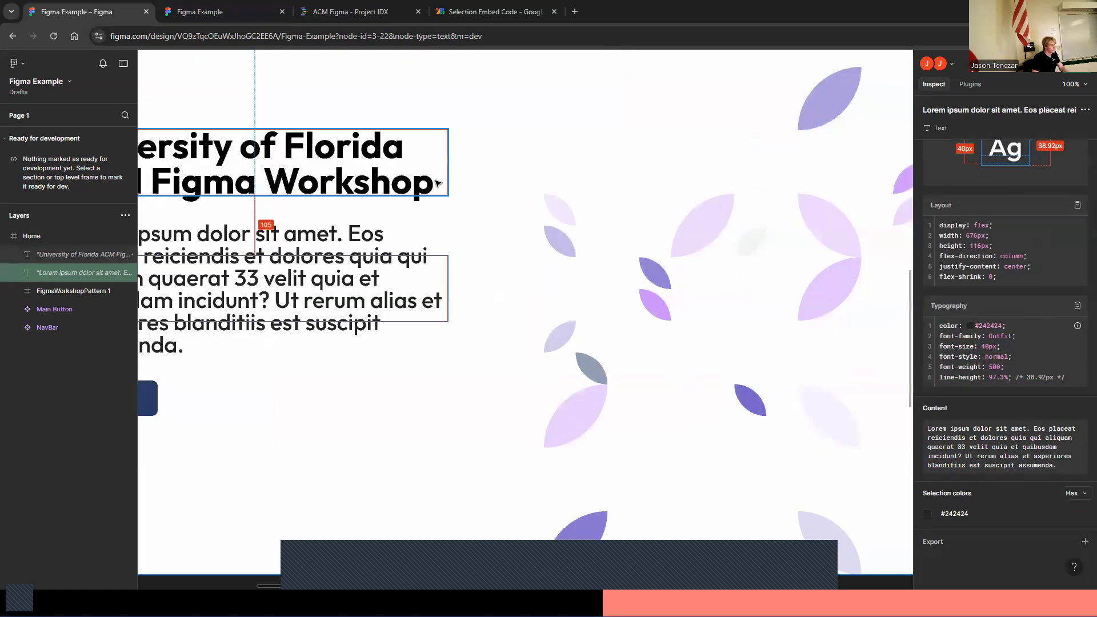
key(minus)
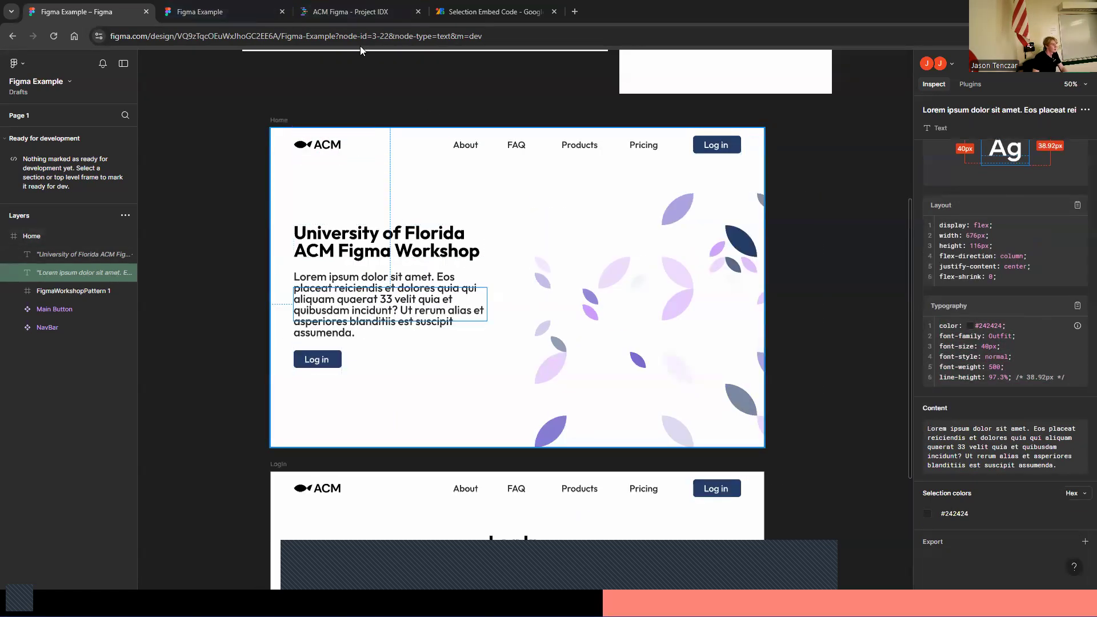
Paste the paragraph's typography CSS into the p rule of style.css
click(360, 8)
click(288, 247)
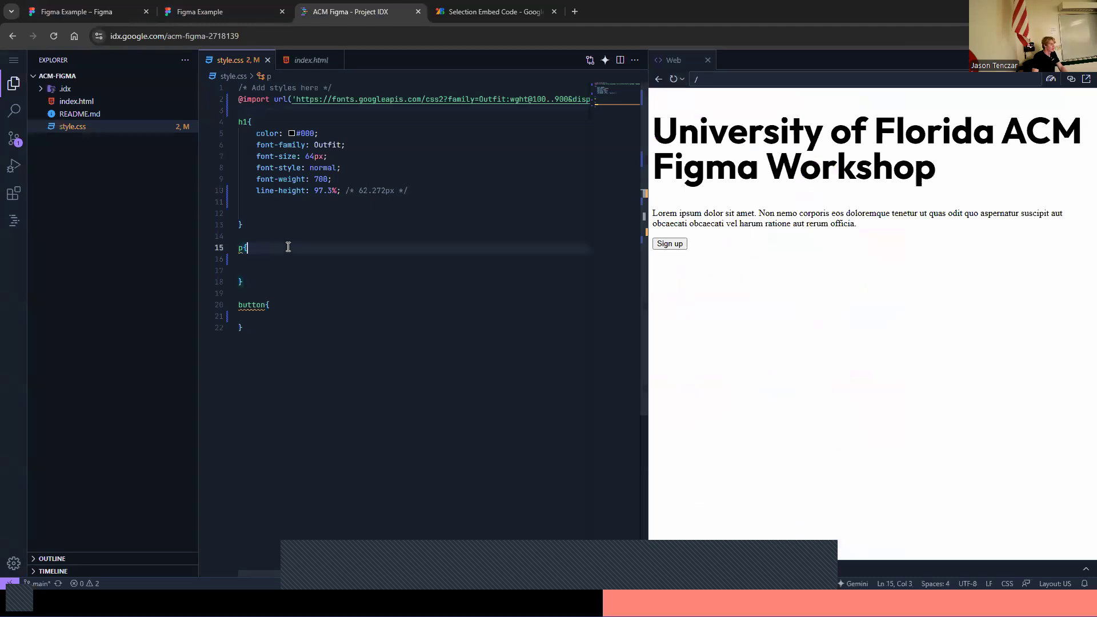
click(77, 12)
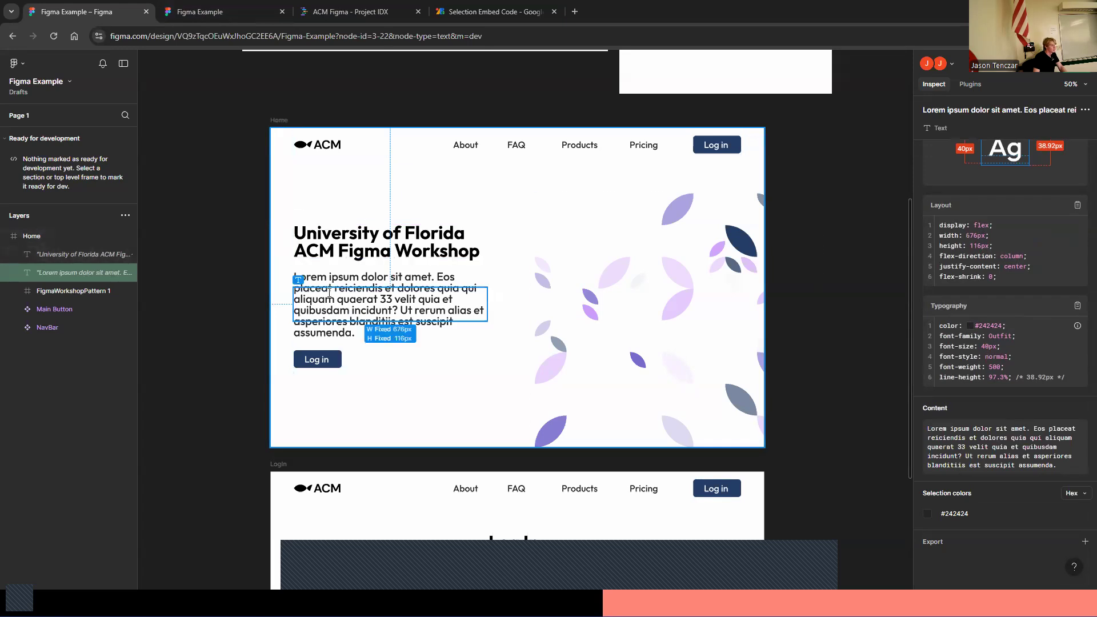
drag(1063, 379, 940, 328)
key(ctrl+c)
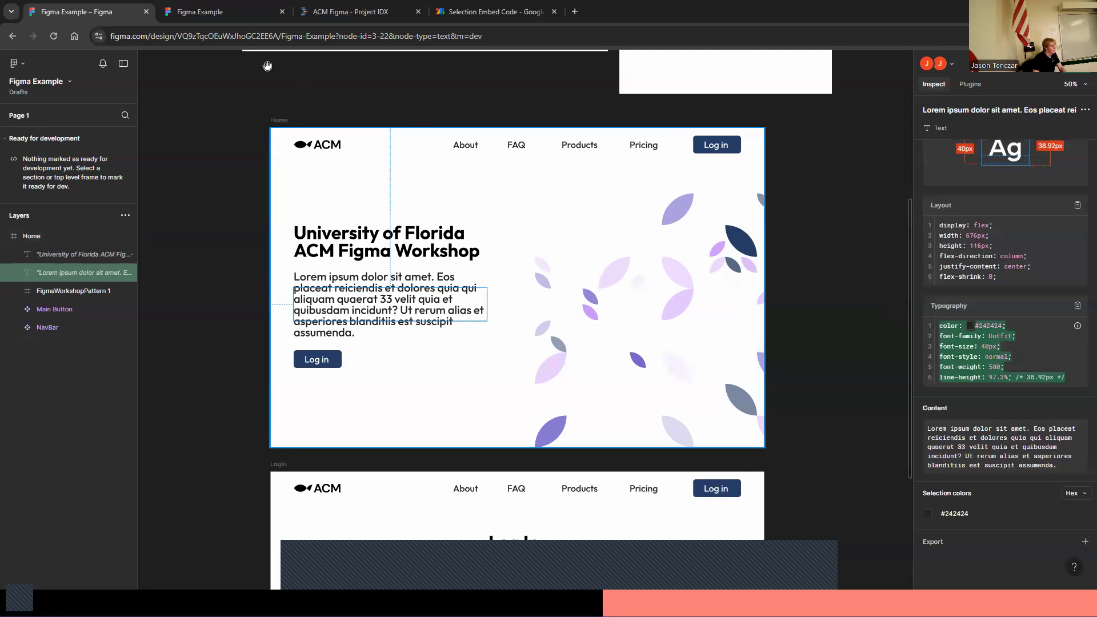
click(351, 12)
key(Return)
key(ctrl+v)
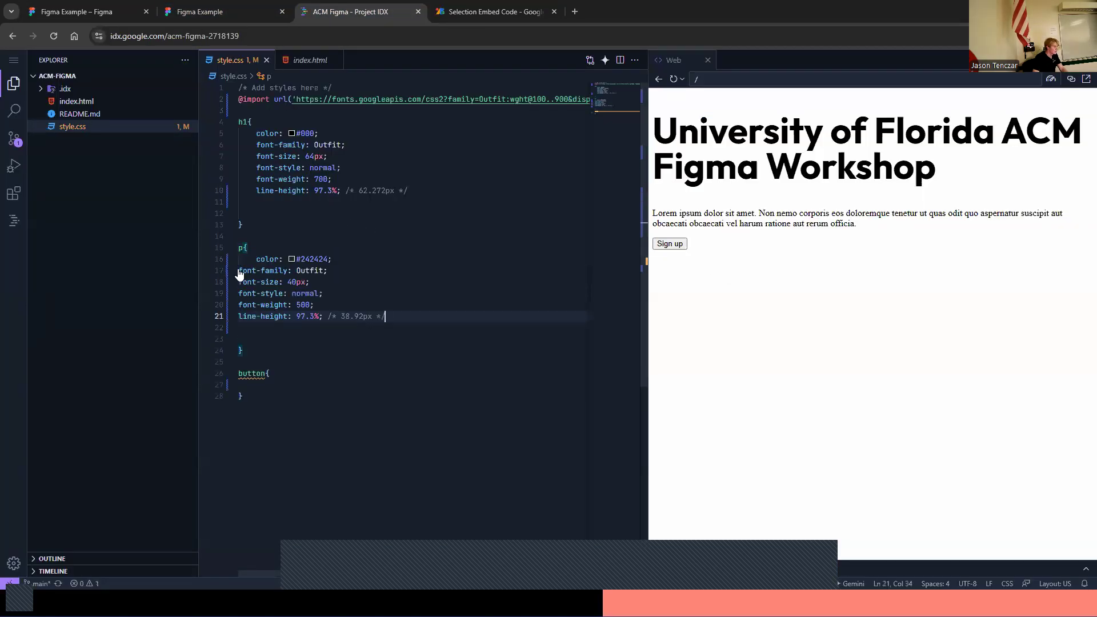
Indent the pasted p declarations and refresh the web preview
click(240, 271)
key(Tab)
click(239, 282)
key(Tab)
click(239, 293)
key(Tab)
click(239, 305)
key(Tab)
click(239, 316)
key(Tab)
click(260, 307)
click(675, 80)
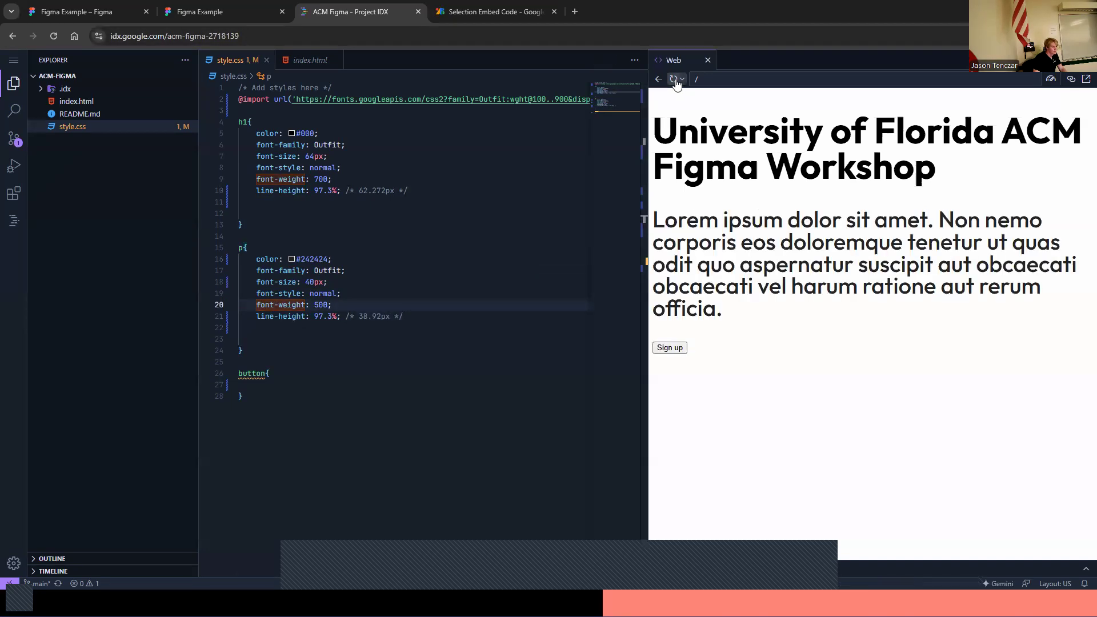
In Figma, inspect the Log in button's rectangle and copy its border-radius and background CSS
click(114, 11)
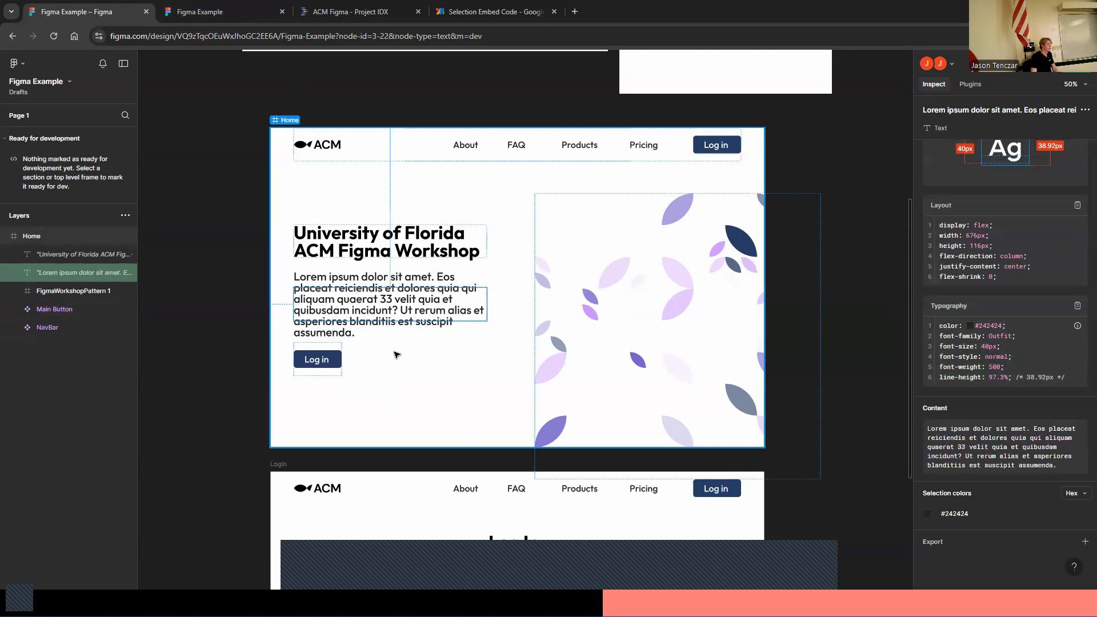
click(333, 370)
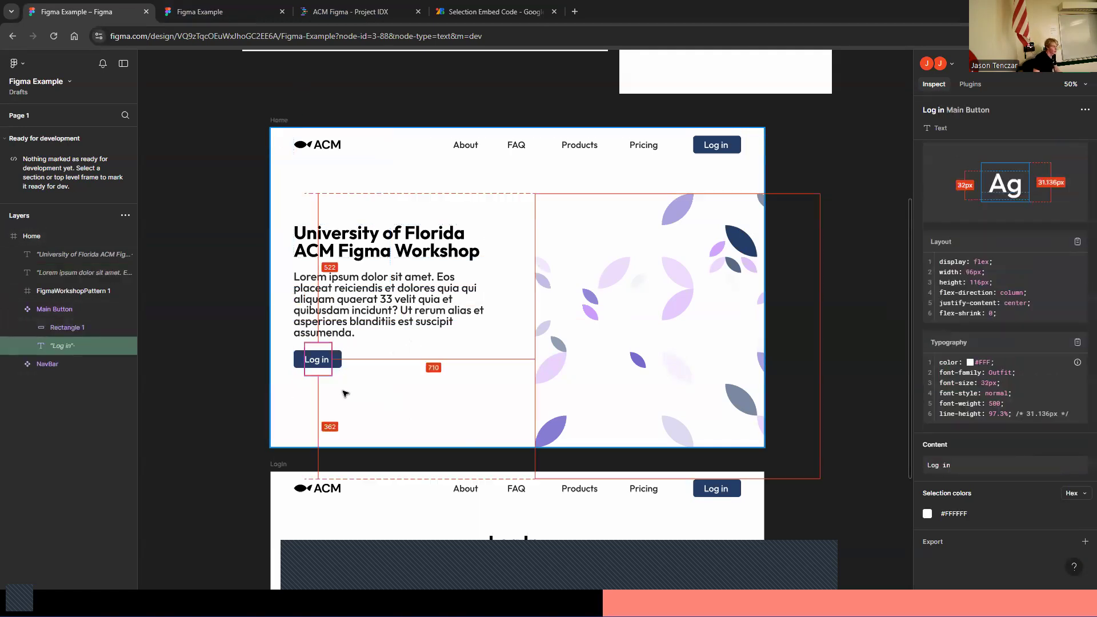
scroll(345, 390, down, 1)
scroll(350, 385, up, 2)
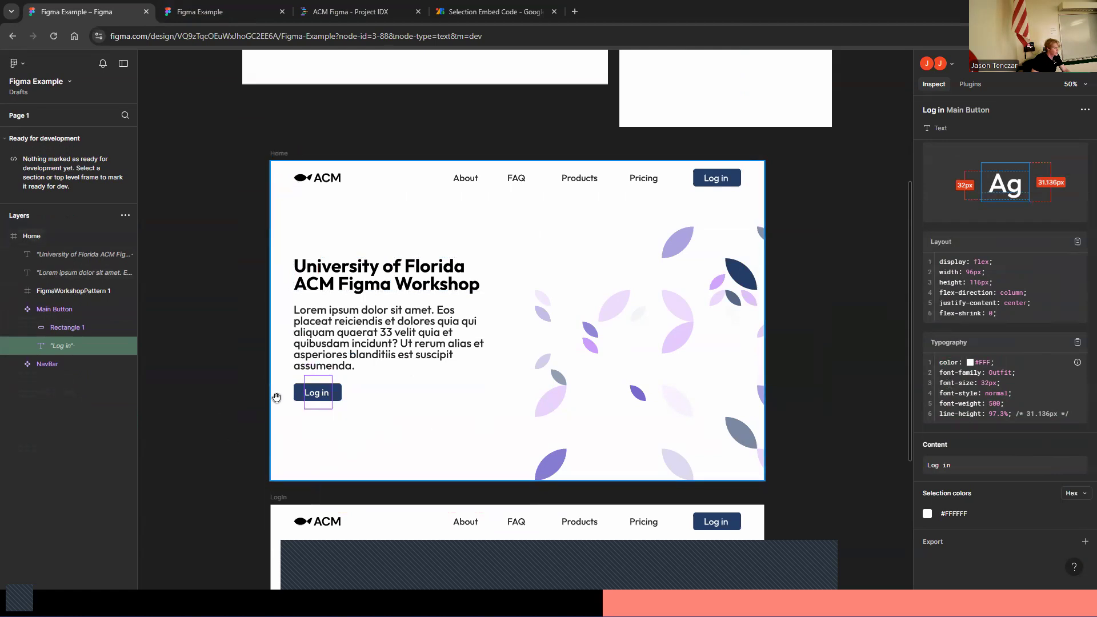
click(300, 393)
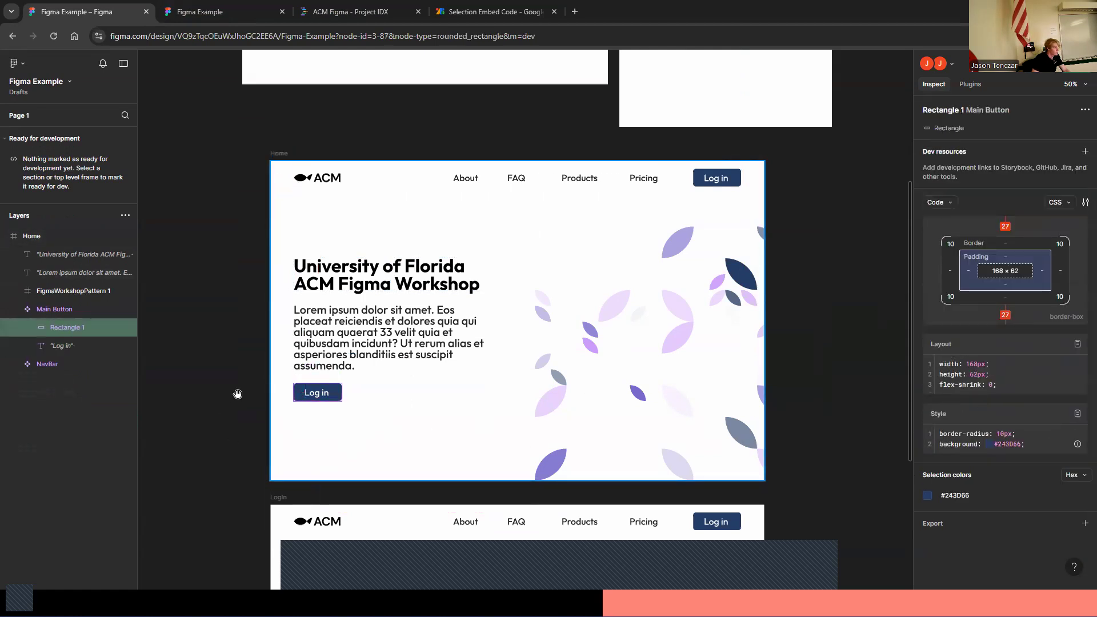
click(315, 402)
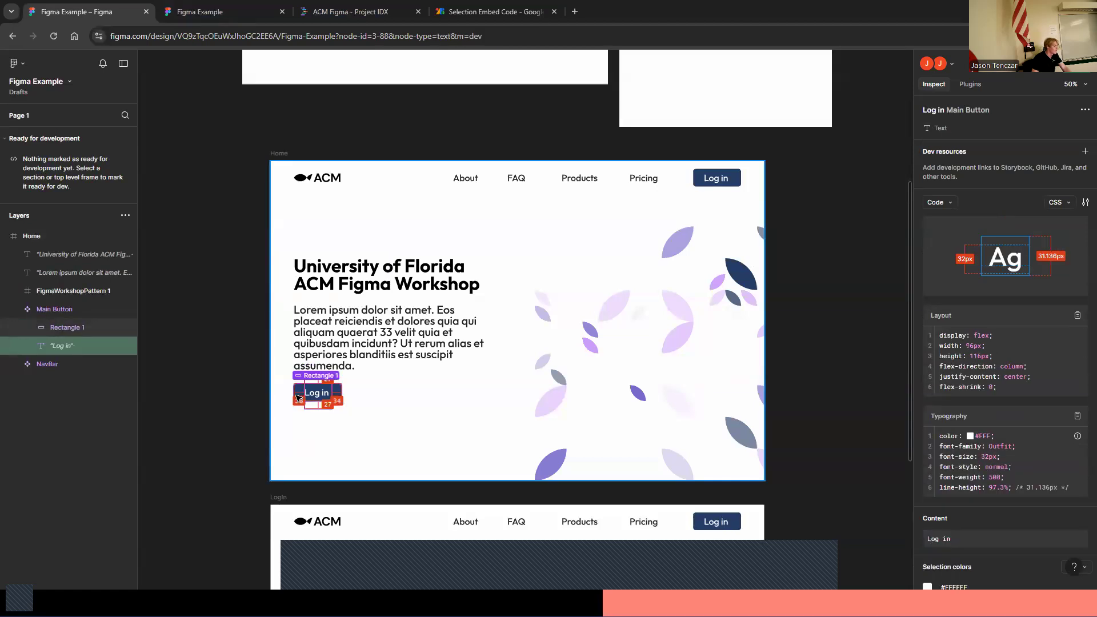
click(298, 398)
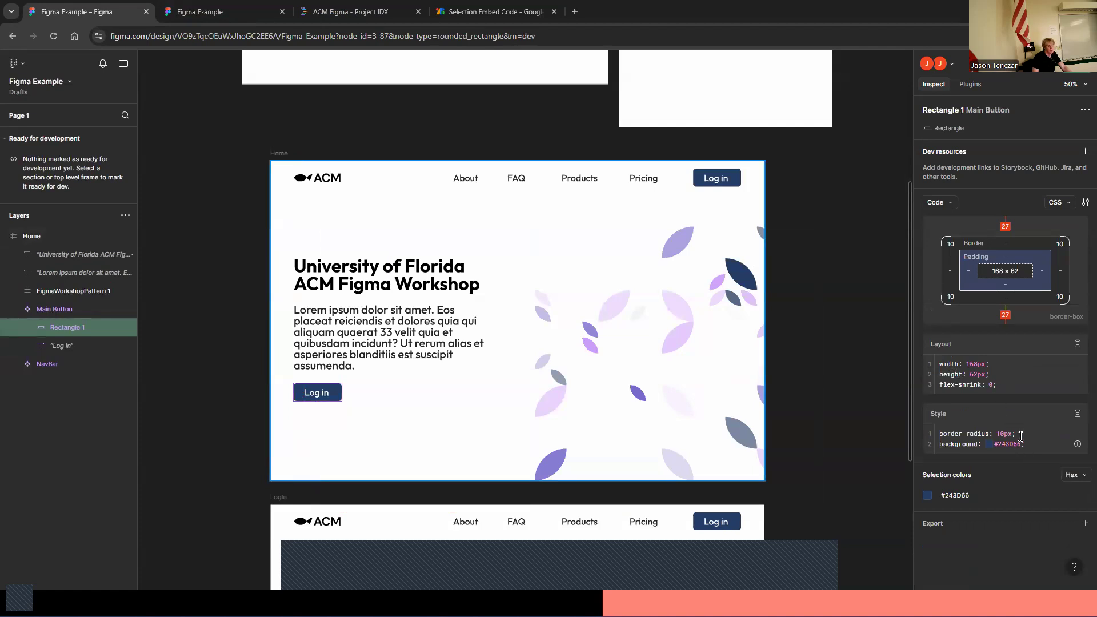
drag(1026, 444, 933, 426)
key(ctrl+c)
click(238, 9)
click(371, 6)
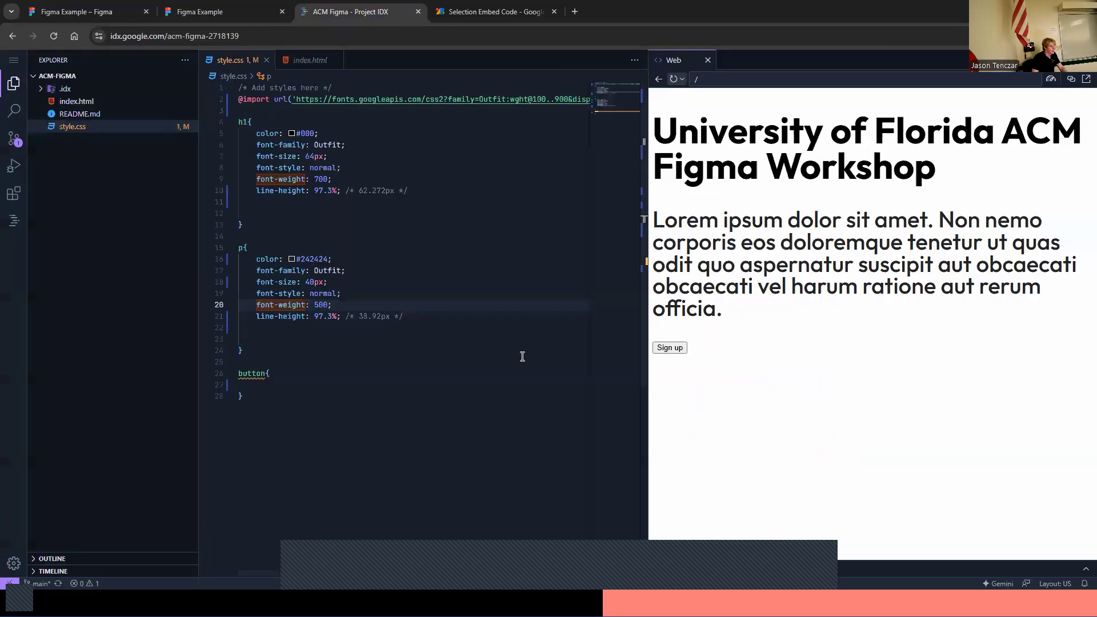
Paste the Log in button's border-radius and background CSS into the button rule of style.css and indent it
click(300, 362)
click(293, 375)
key(Return)
key(ctrl+v)
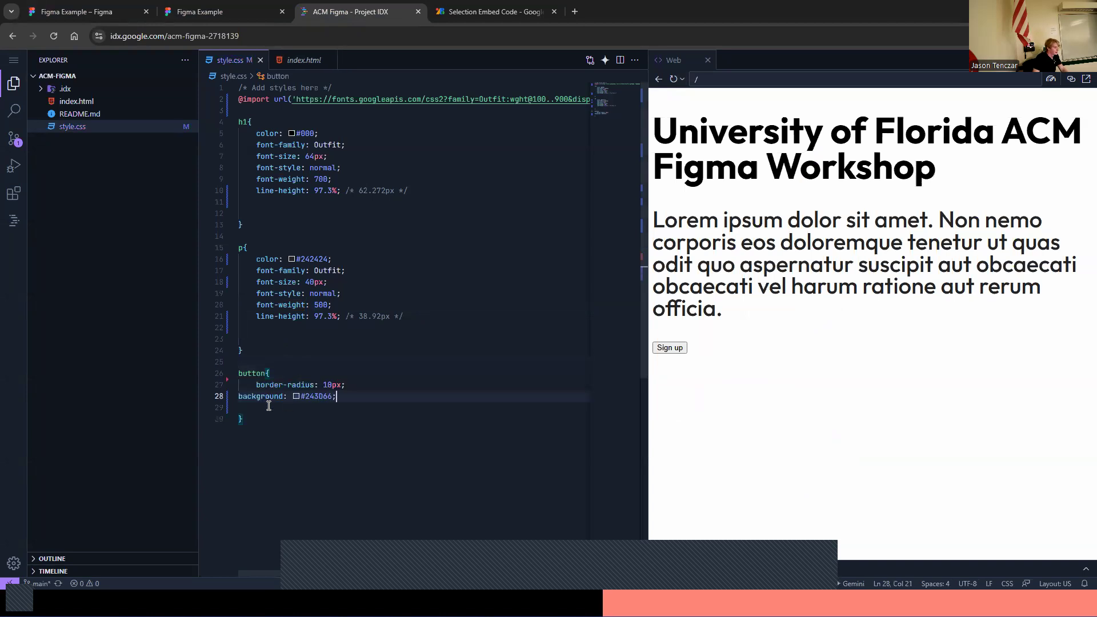
click(238, 396)
key(Tab)
click(355, 396)
key(Return)
In Figma, copy the Log in rectangle's layout CSS for width, height and flex-shrink
click(132, 5)
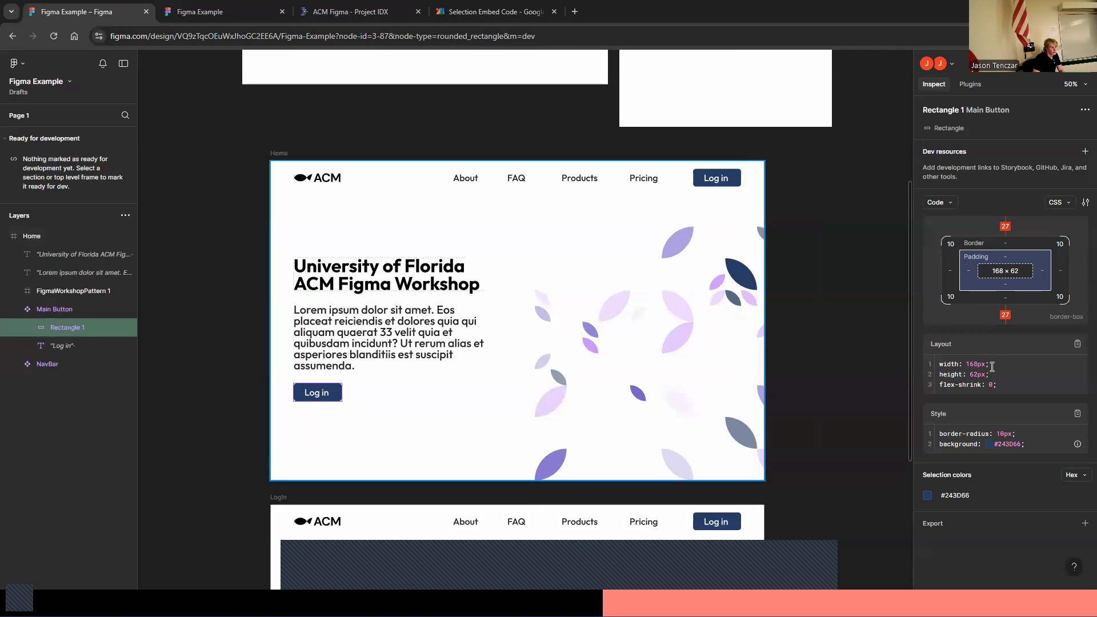
drag(996, 385, 932, 361)
key(ctrl+c)
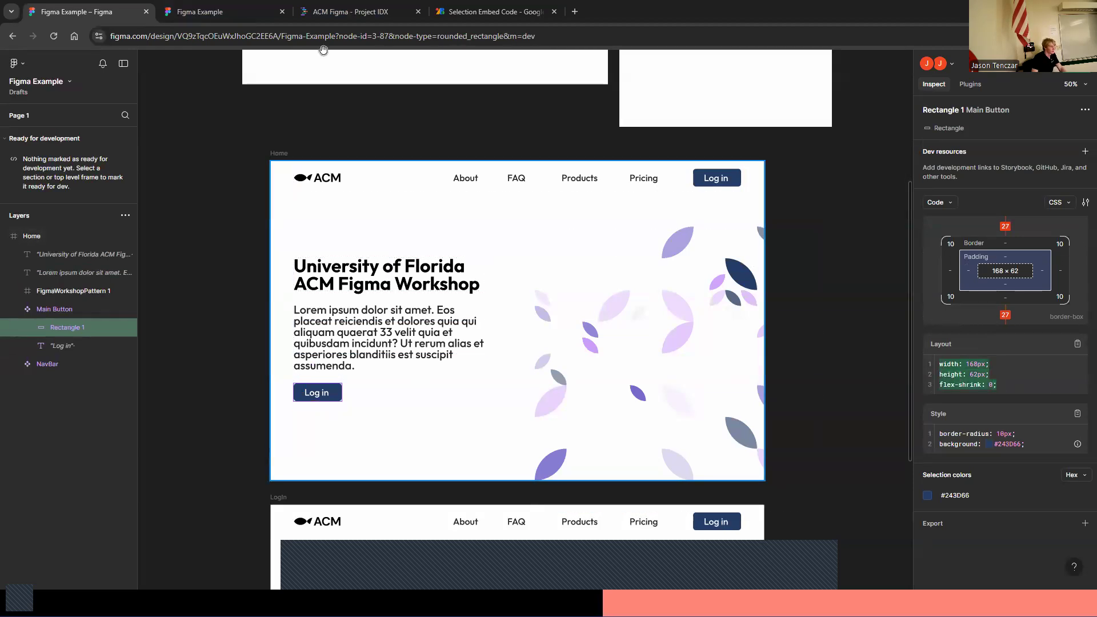
click(251, 9)
click(376, 5)
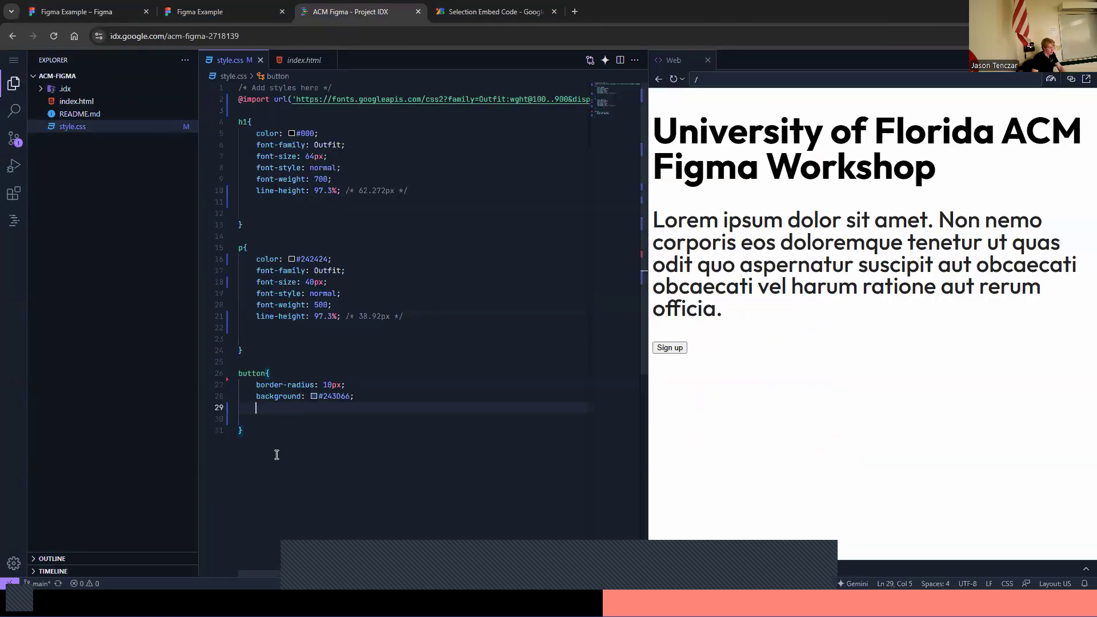
Paste the width, height and flex-shrink declarations into the button rule, indent them, and refresh the web preview
key(ctrl+v)
click(239, 420)
key(Tab)
click(239, 431)
key(Tab)
click(305, 419)
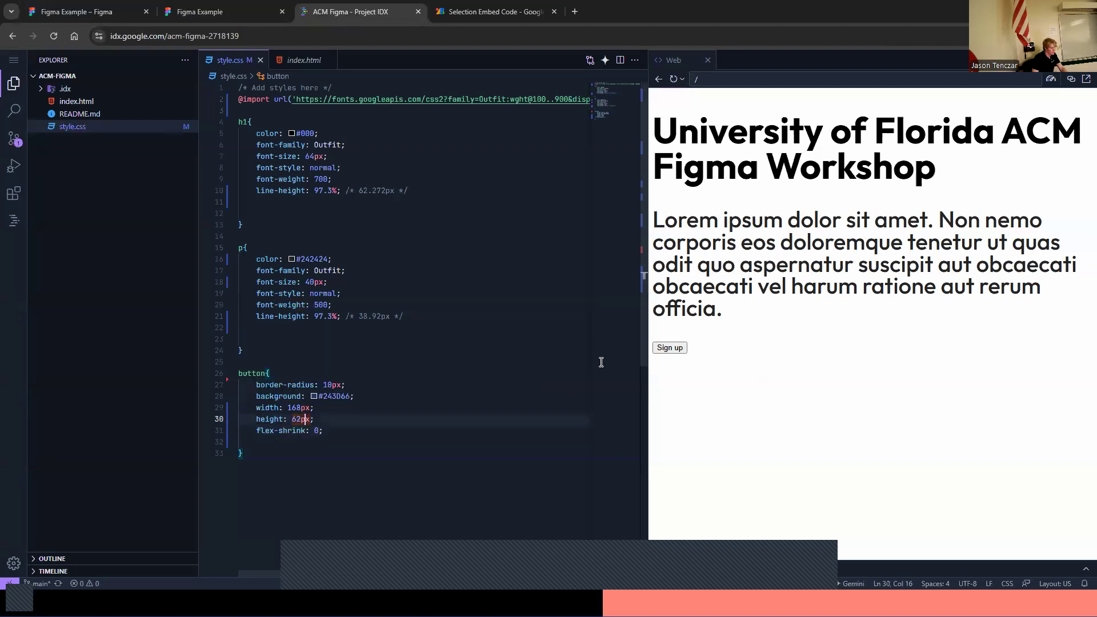
click(673, 79)
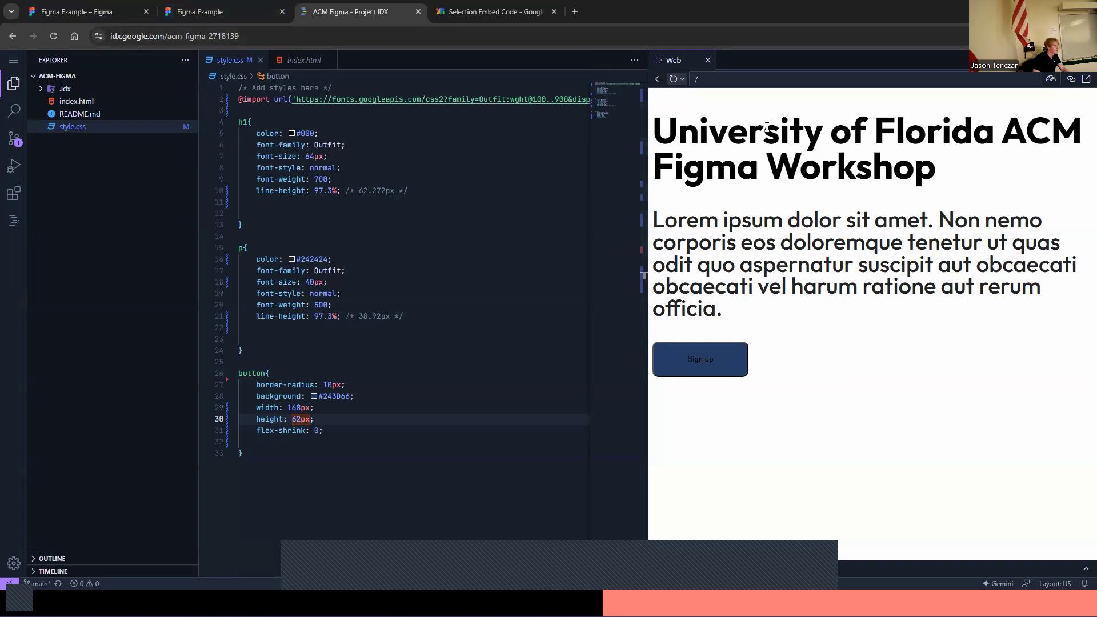
In Figma, select the Log in text layer and copy its typography CSS
click(131, 10)
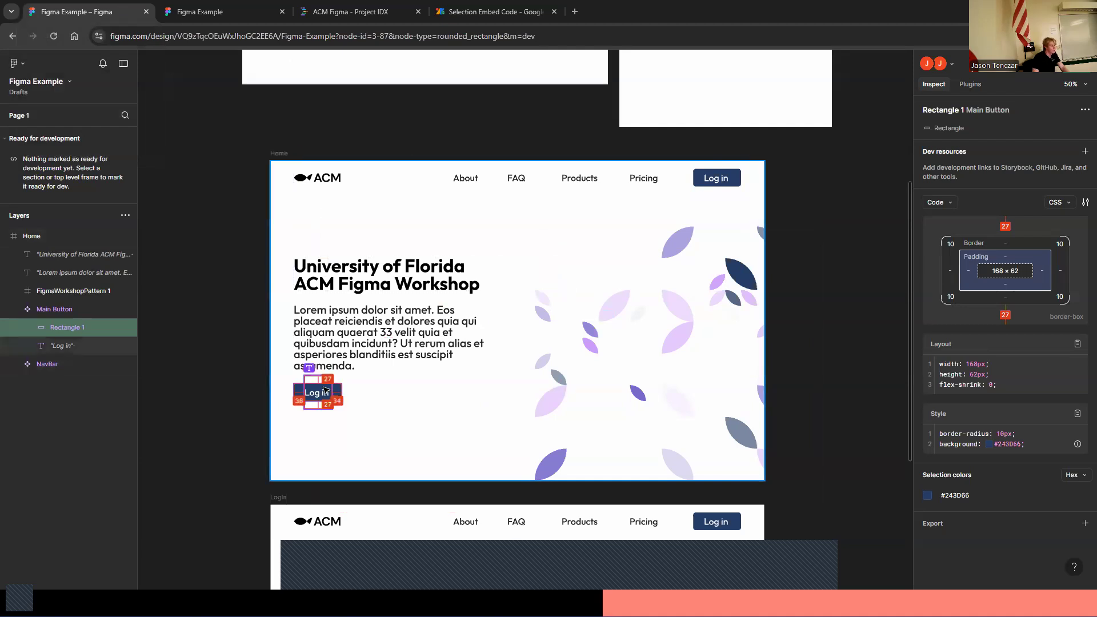
click(320, 394)
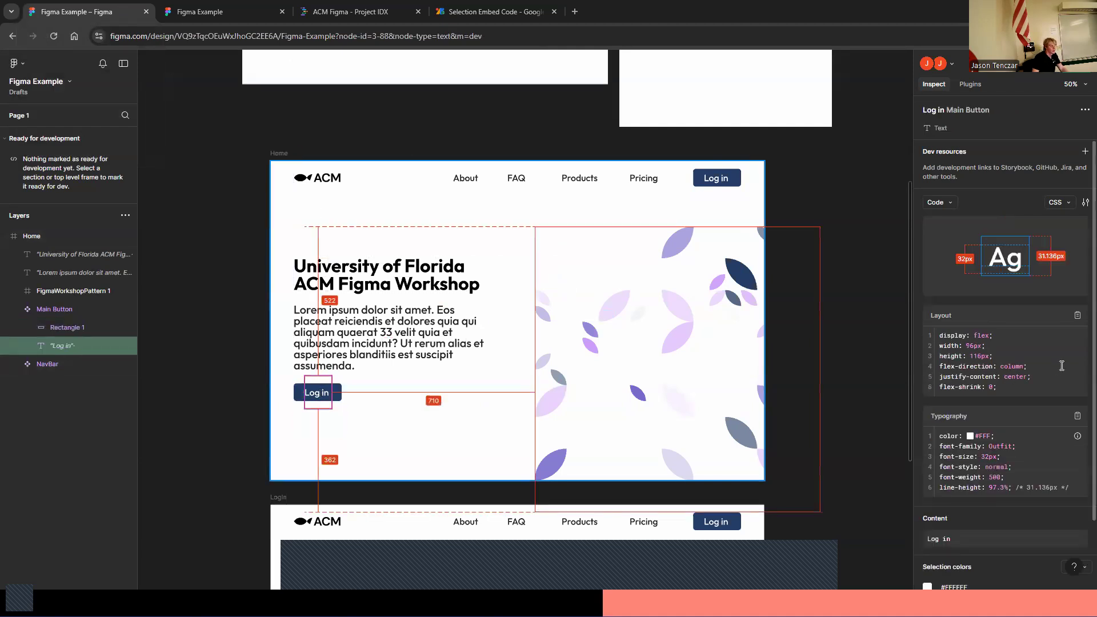
scroll(735, 373, down, 1)
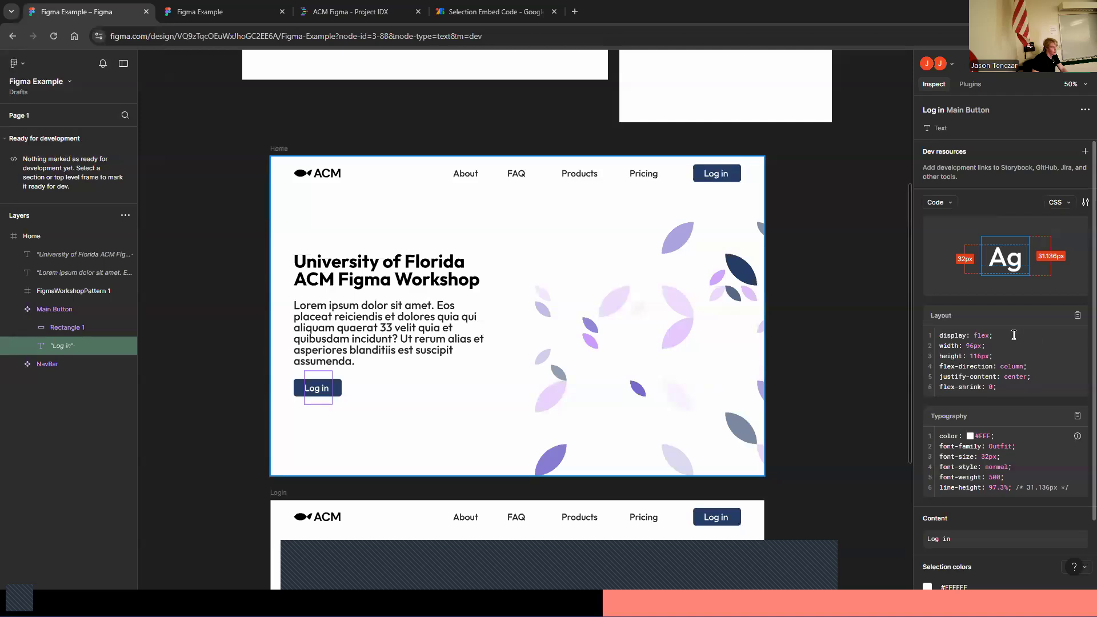
drag(1014, 487, 932, 445)
key(ctrl+c)
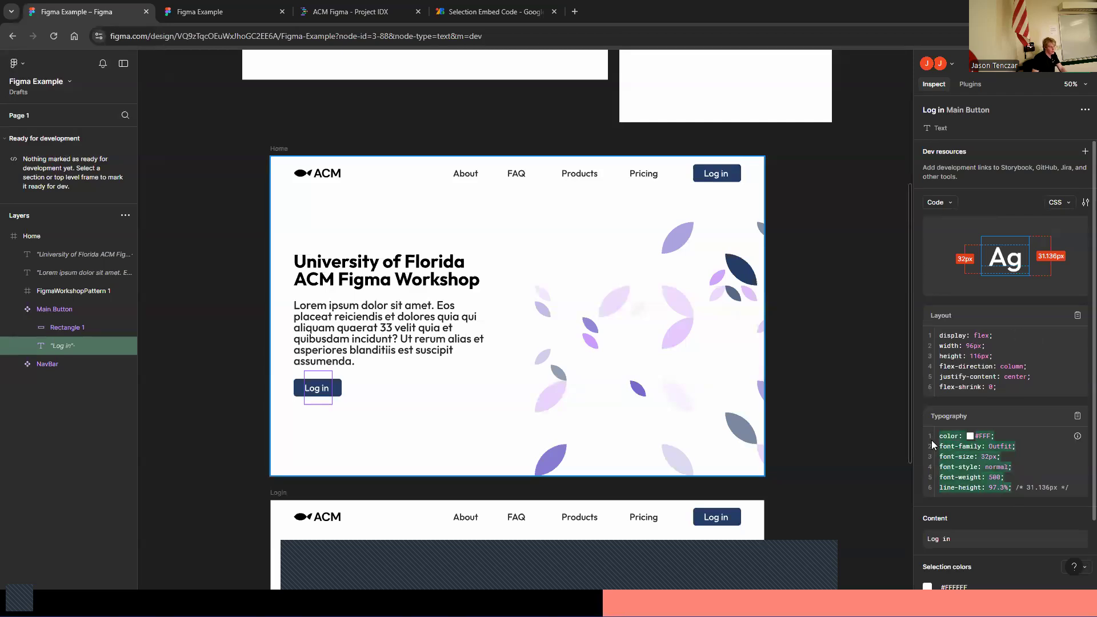
click(350, 12)
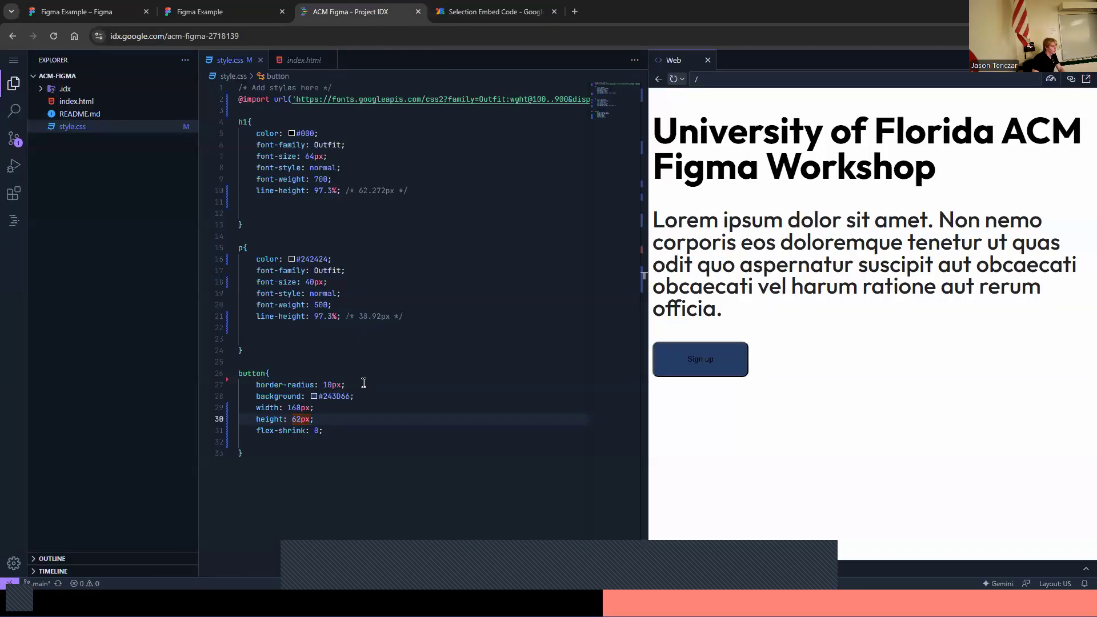
Paste the Log in text's typography CSS into the button rule and indent the pasted declarations
click(372, 427)
key(Return)
key(ctrl+v)
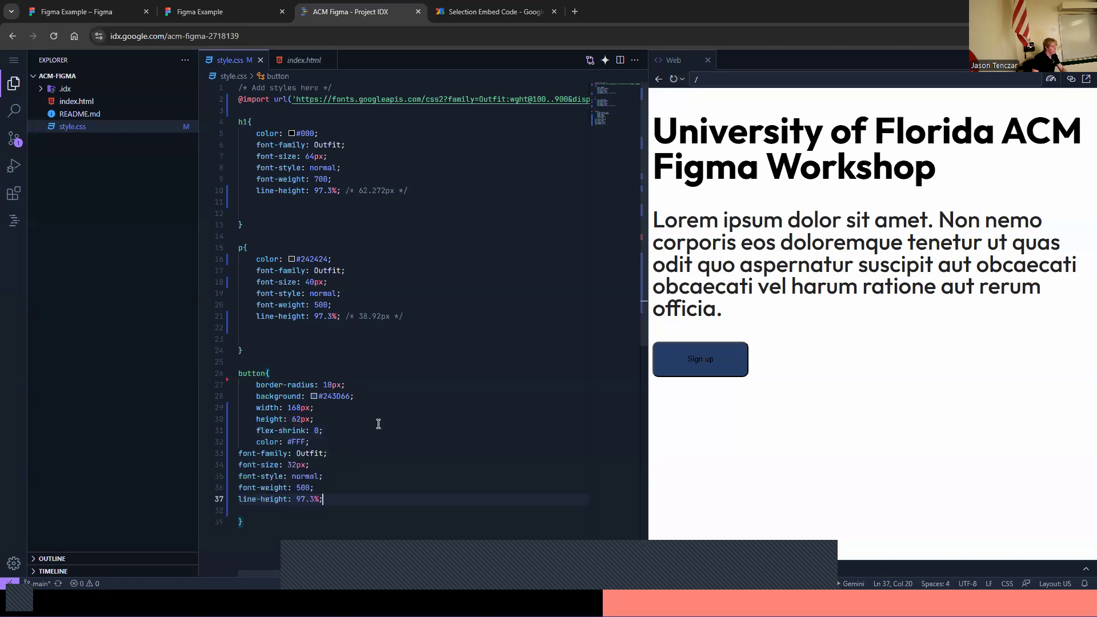
click(239, 453)
key(Tab)
click(240, 465)
key(Tab)
click(239, 476)
key(Tab)
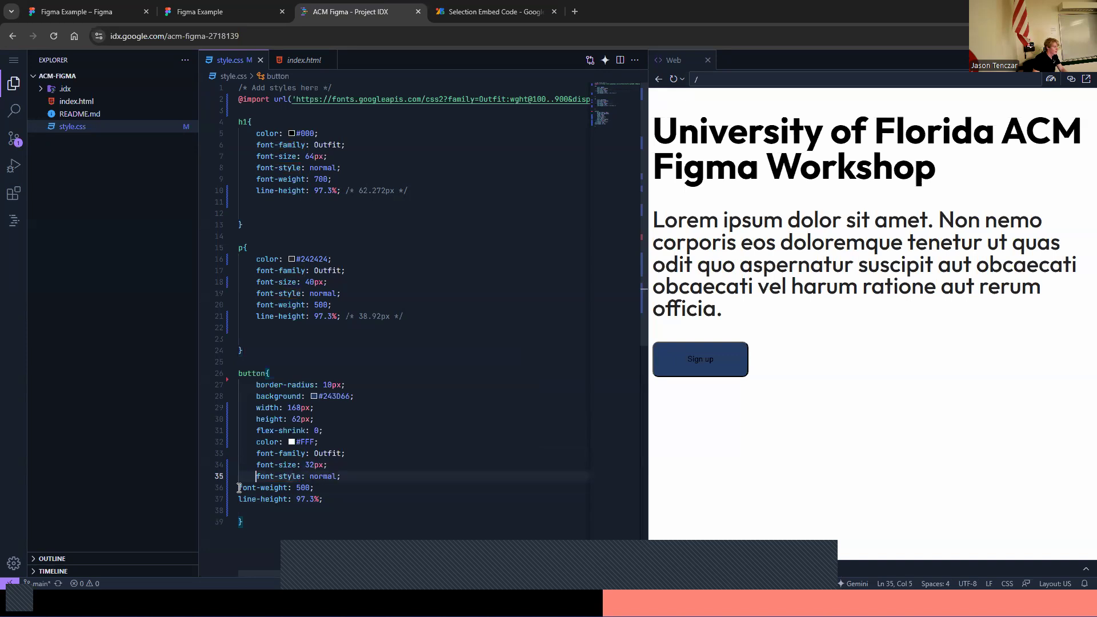
click(239, 488)
key(Tab)
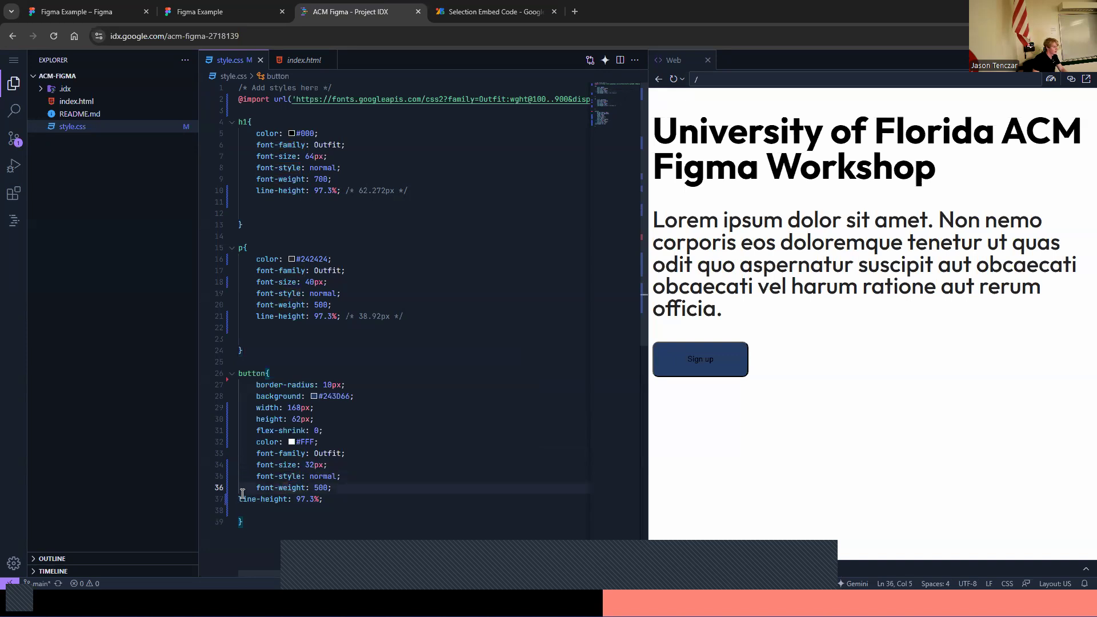
Indent the button's line-height declaration and refresh the web preview
drag(334, 446, 239, 443)
drag(374, 397, 252, 396)
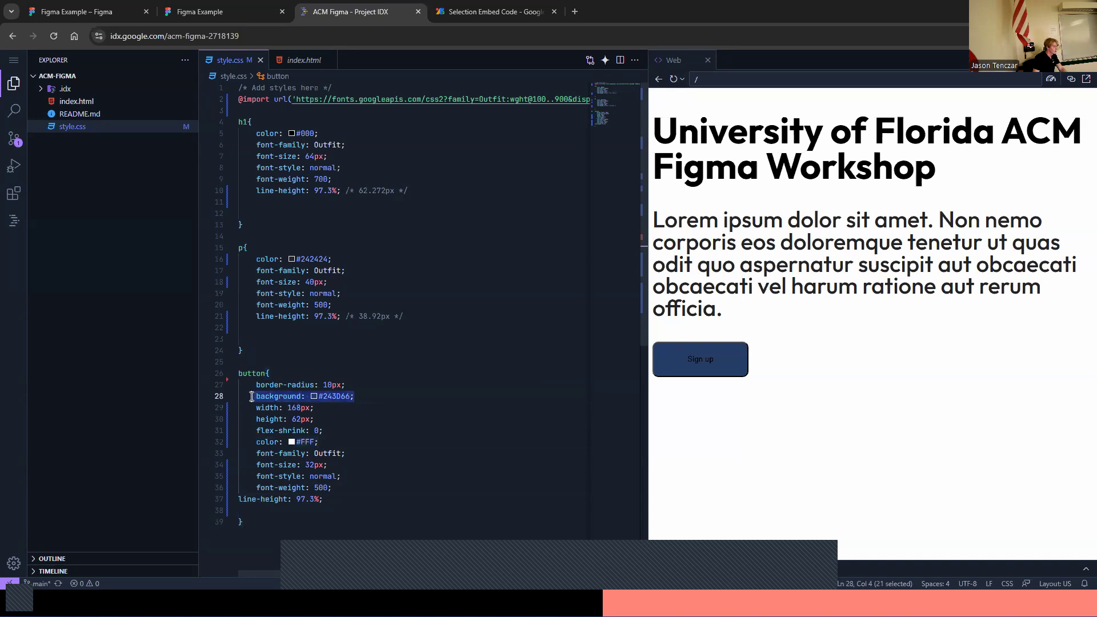
click(238, 499)
key(Tab)
click(454, 422)
click(674, 79)
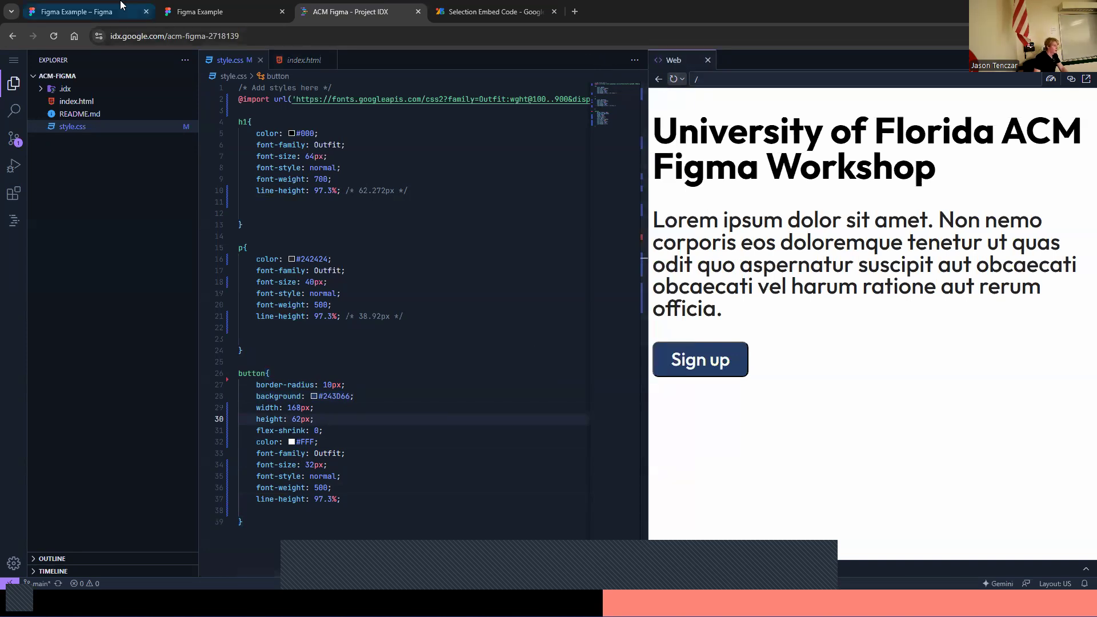
Set the button's font-size to 28px and reload the web preview
click(74, 12)
click(321, 5)
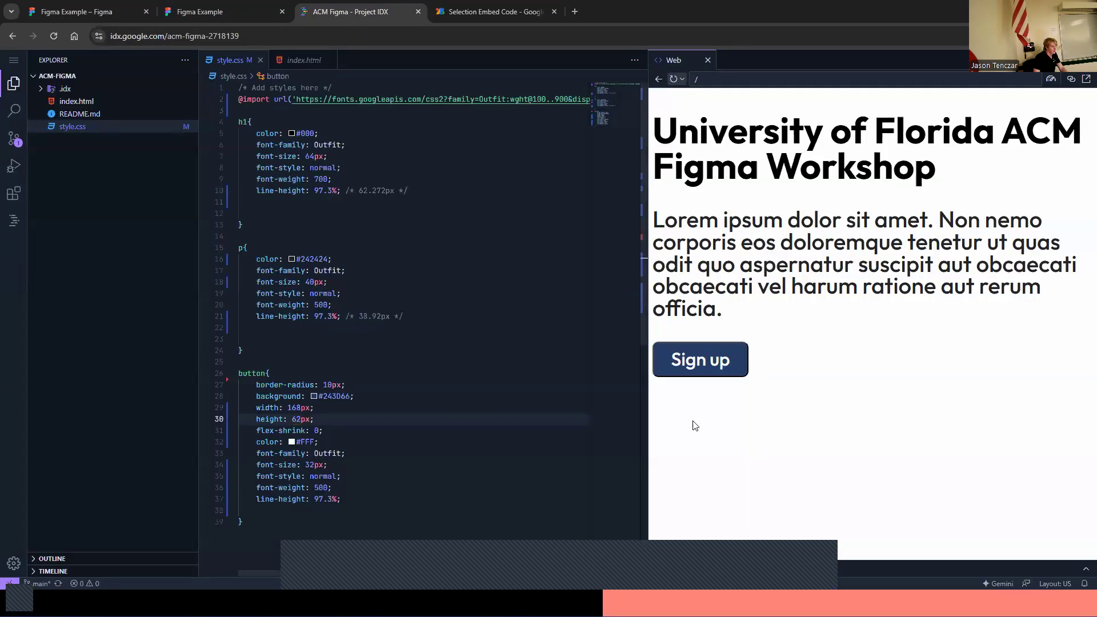
click(309, 464)
key(BackSpace)
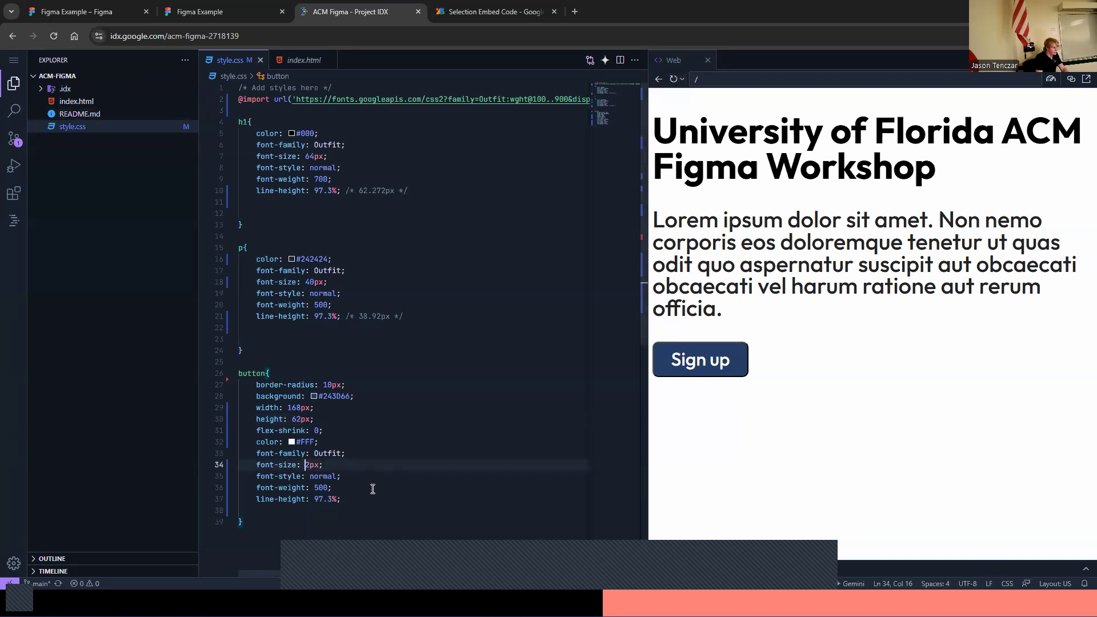
text(0)
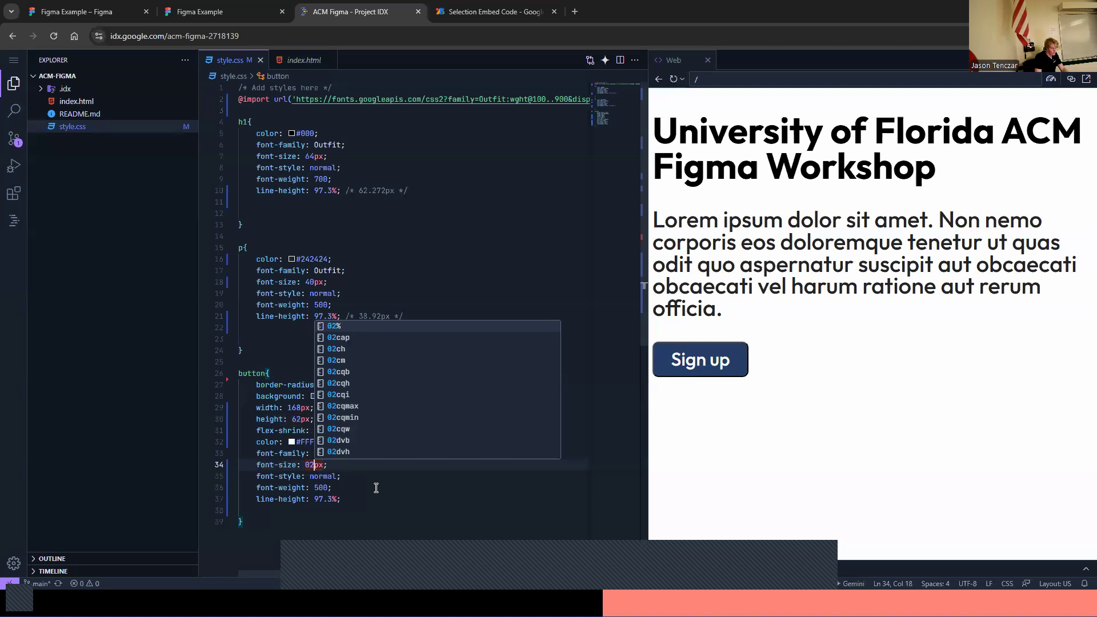
key(BackSpace)
text(8)
click(382, 484)
click(679, 79)
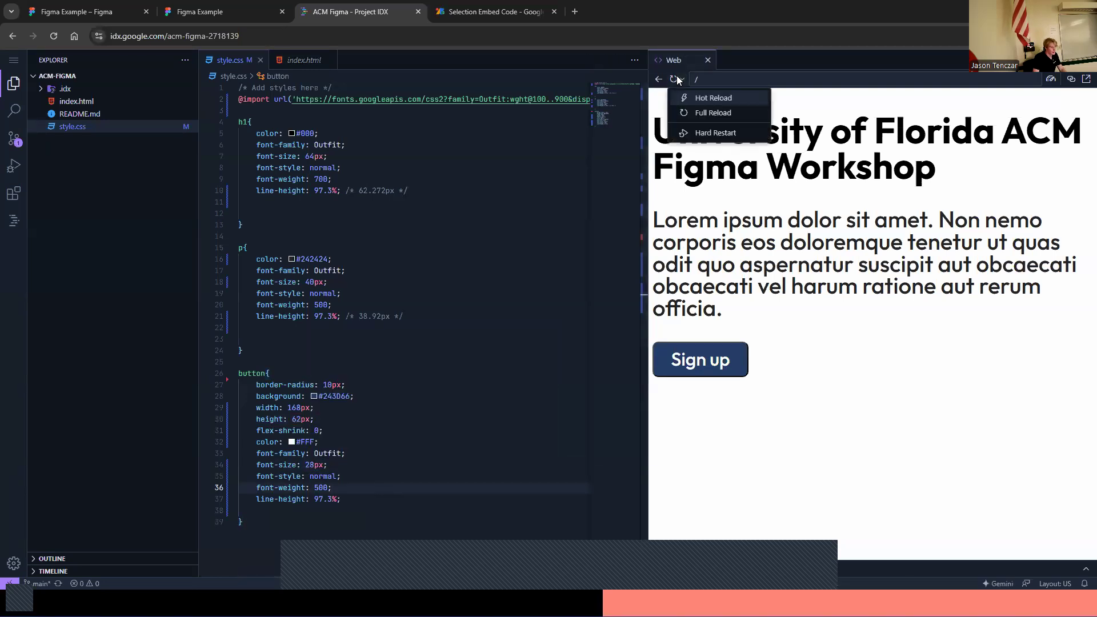
click(672, 78)
Add a border: none declaration to the end of the button rule
click(371, 510)
click(371, 499)
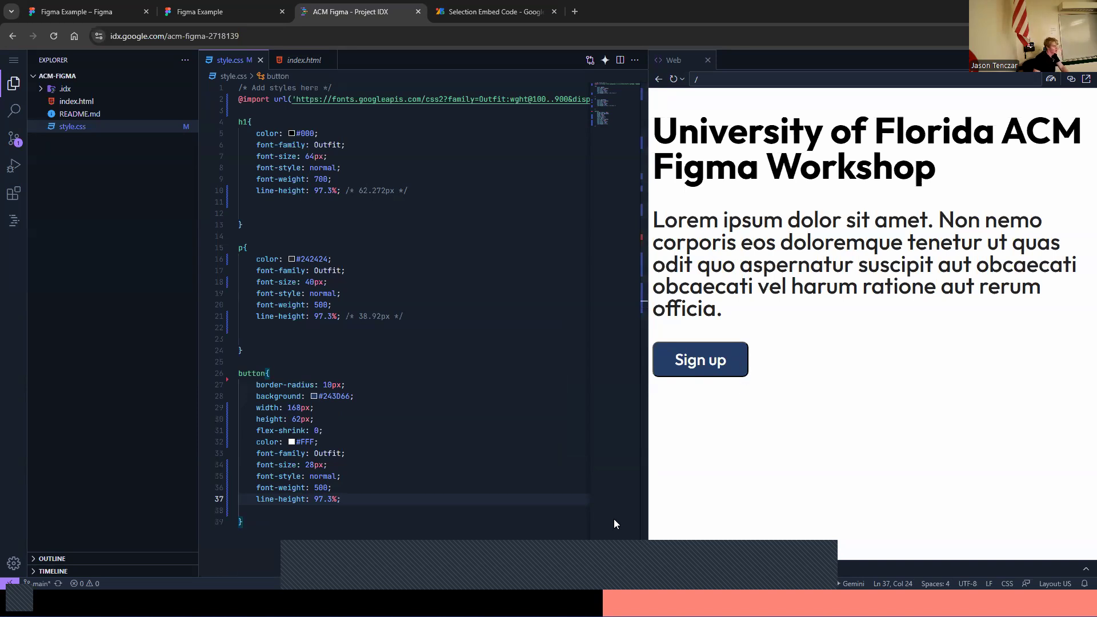
key(Return)
text(borg)
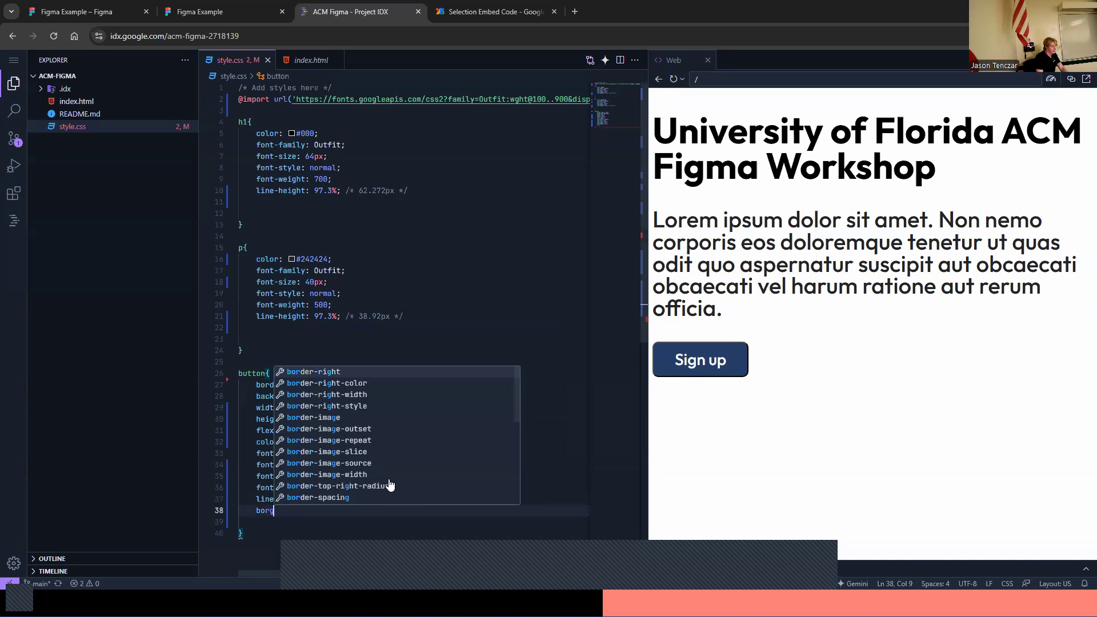
key(BackSpace)
key(Return)
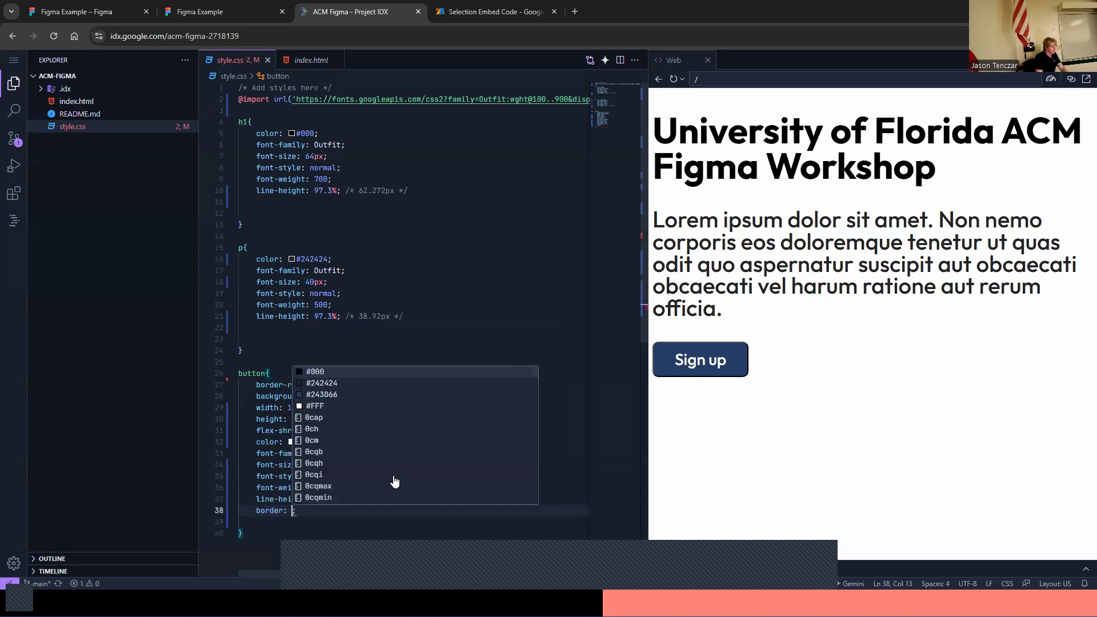
text(none)
click(398, 477)
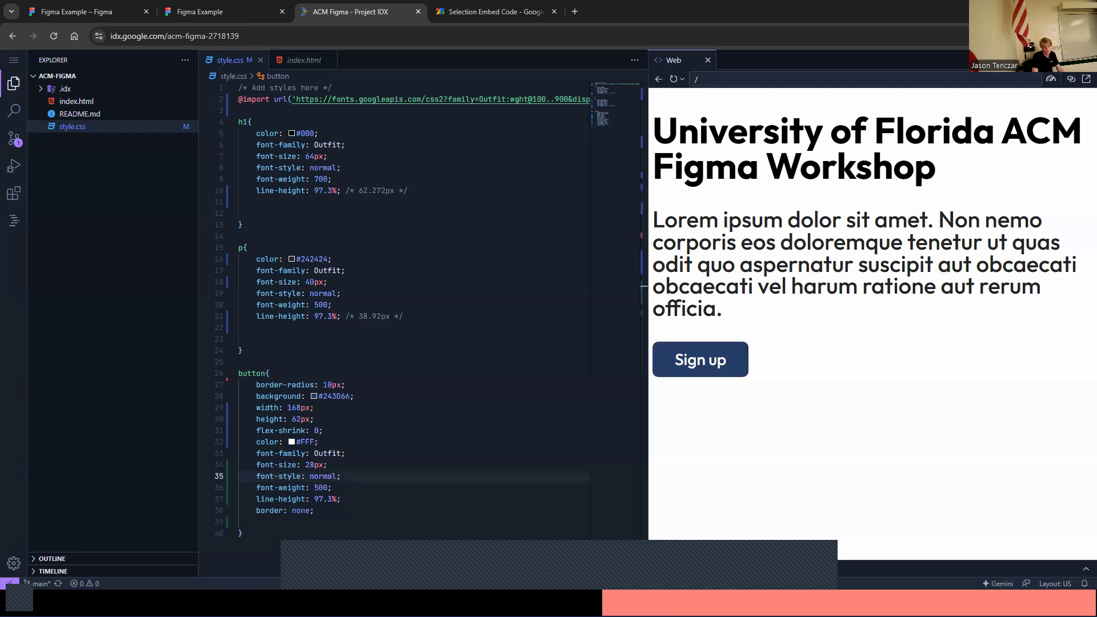
click(515, 533)
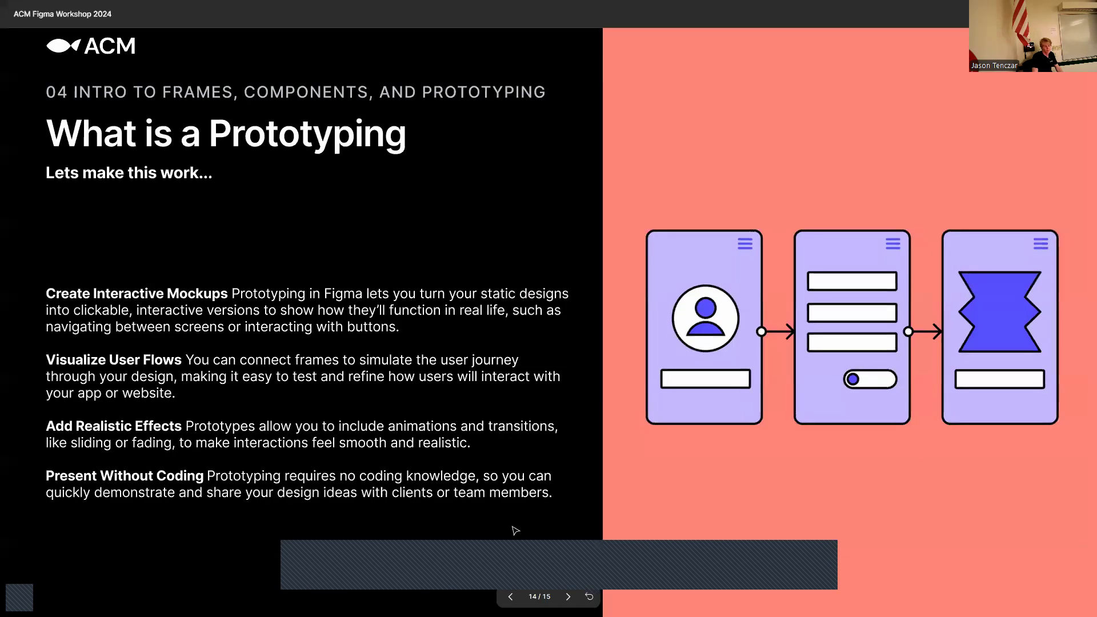
key(Right)
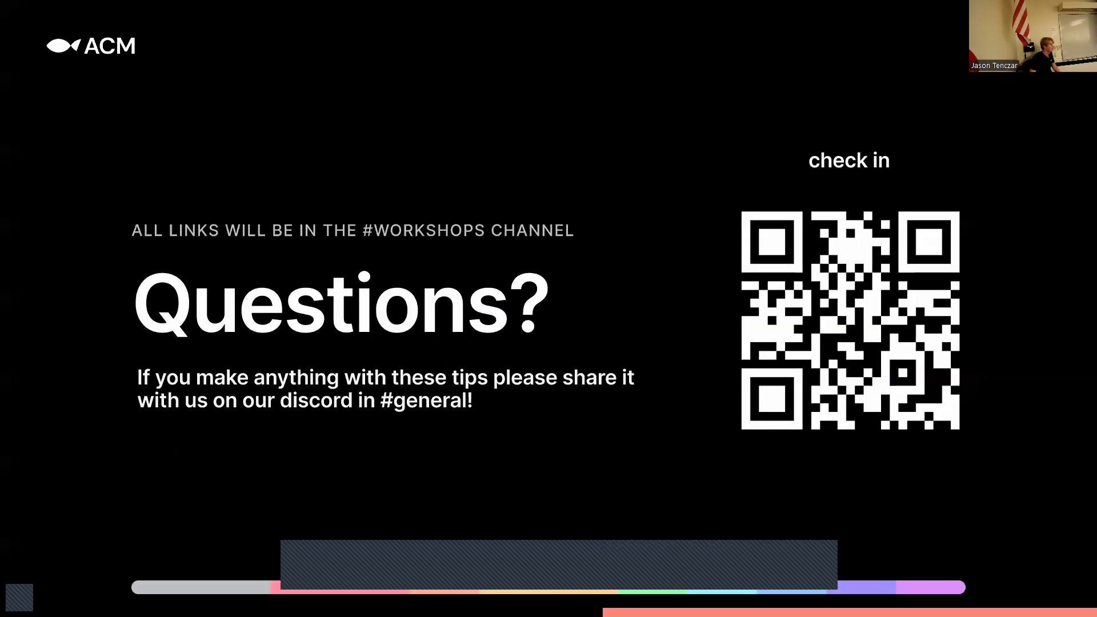